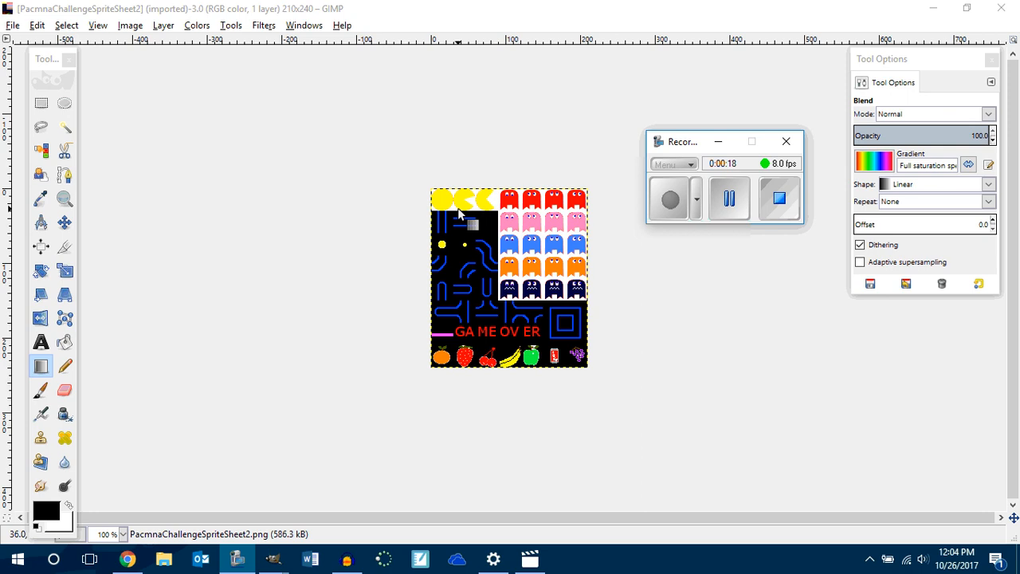
# - Open the Layers dialog beside the image and look at the sprite sheet layer's alpha channel options
pyautogui.click(719, 141)
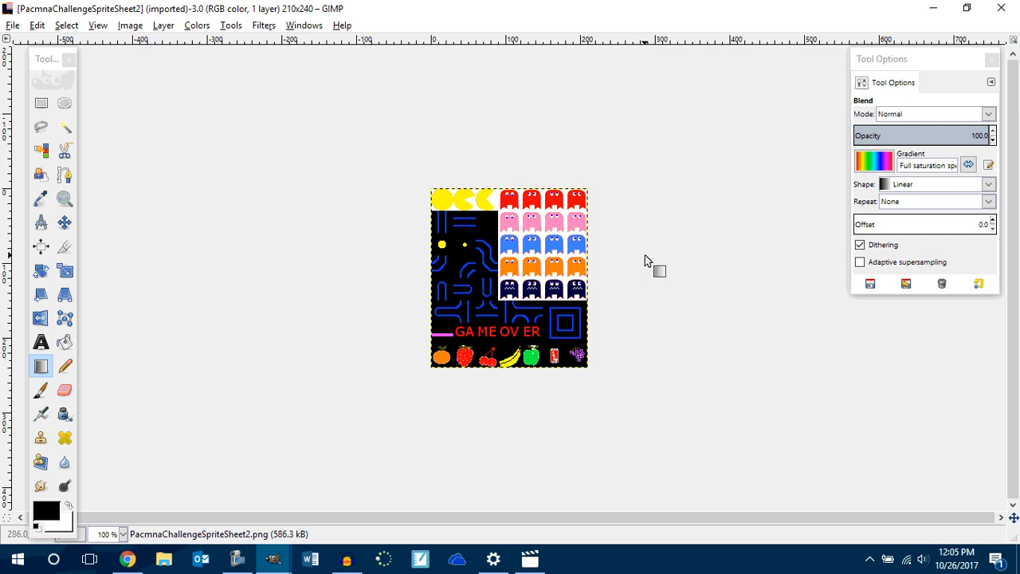
pyautogui.scroll(4, 658, 242)
pyautogui.scroll(-2, 658, 243)
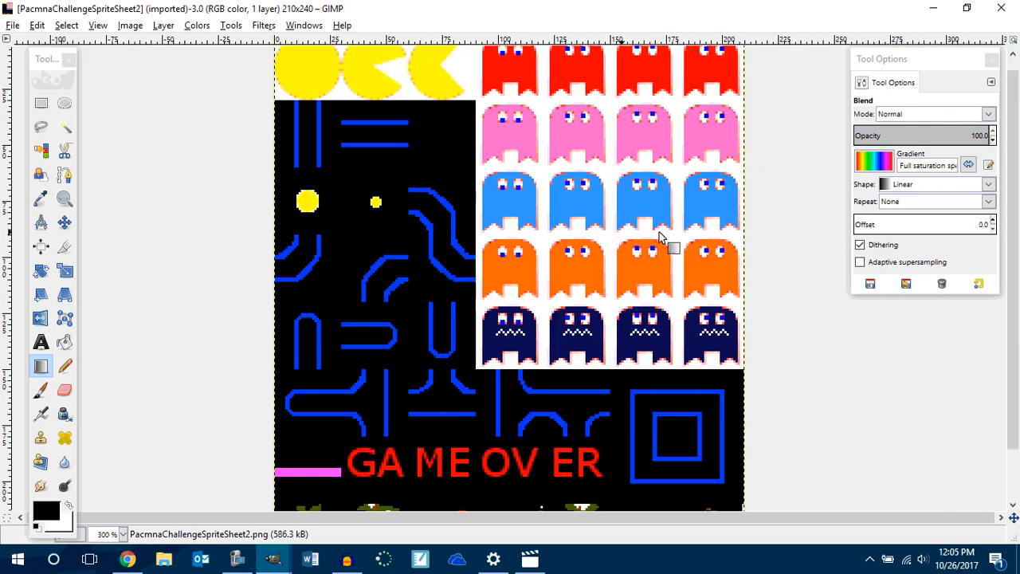
pyautogui.moveTo(910, 64); pyautogui.dragTo(870, 91)
pyautogui.click(303, 26)
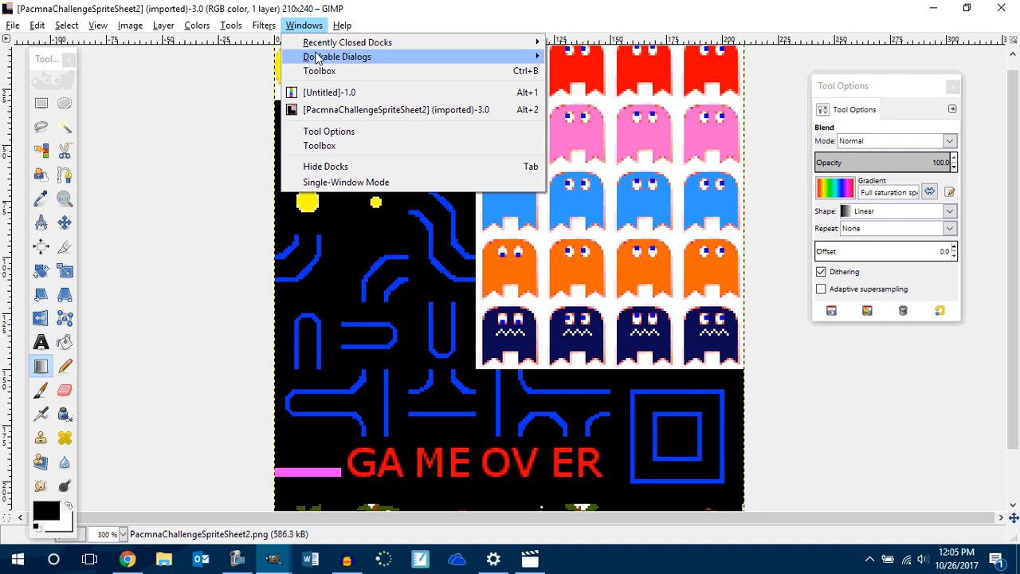
pyautogui.moveTo(319, 62)
pyautogui.click(610, 99)
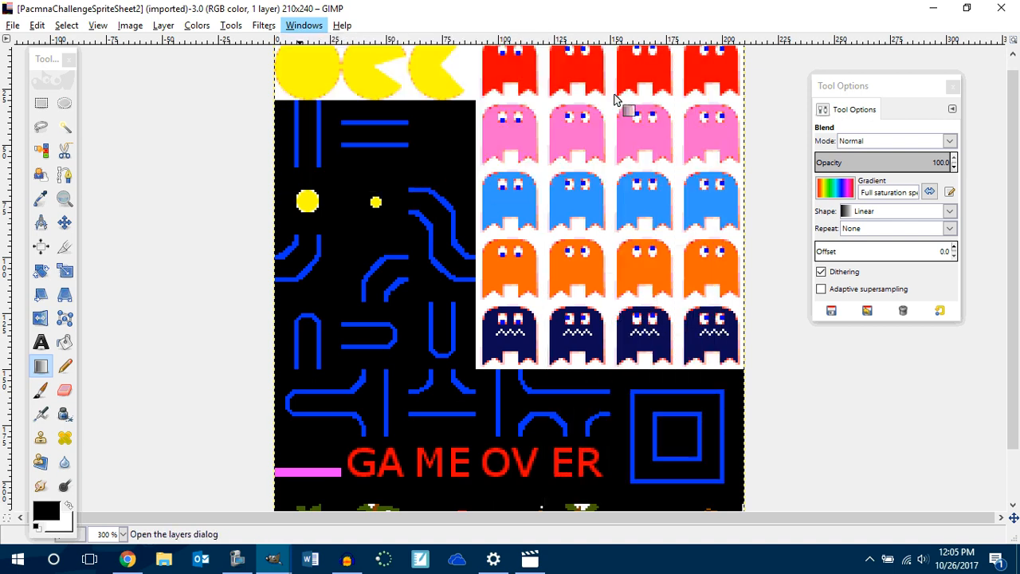
pyautogui.moveTo(741, 13); pyautogui.dragTo(974, 57)
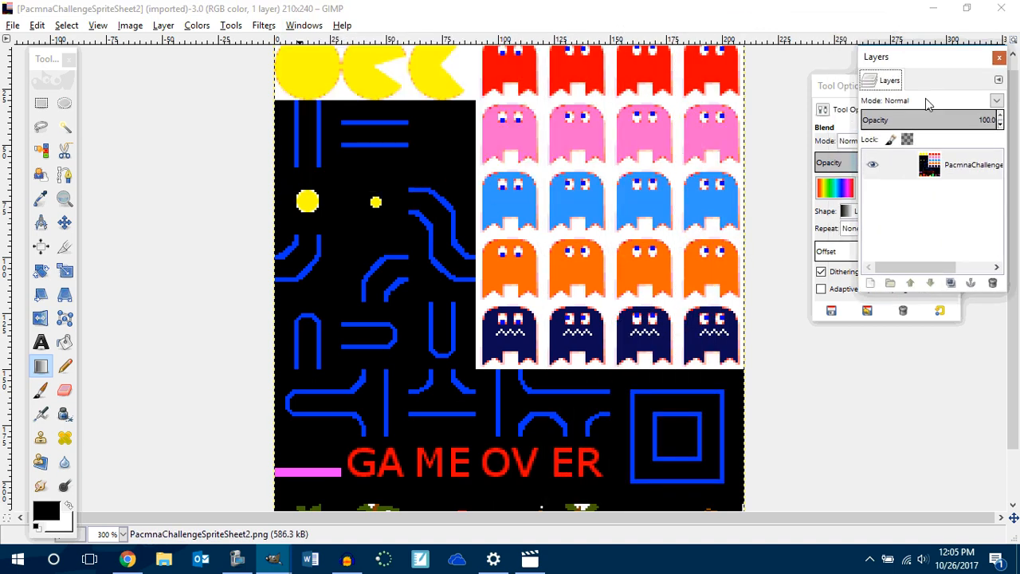
pyautogui.rightClick(932, 169)
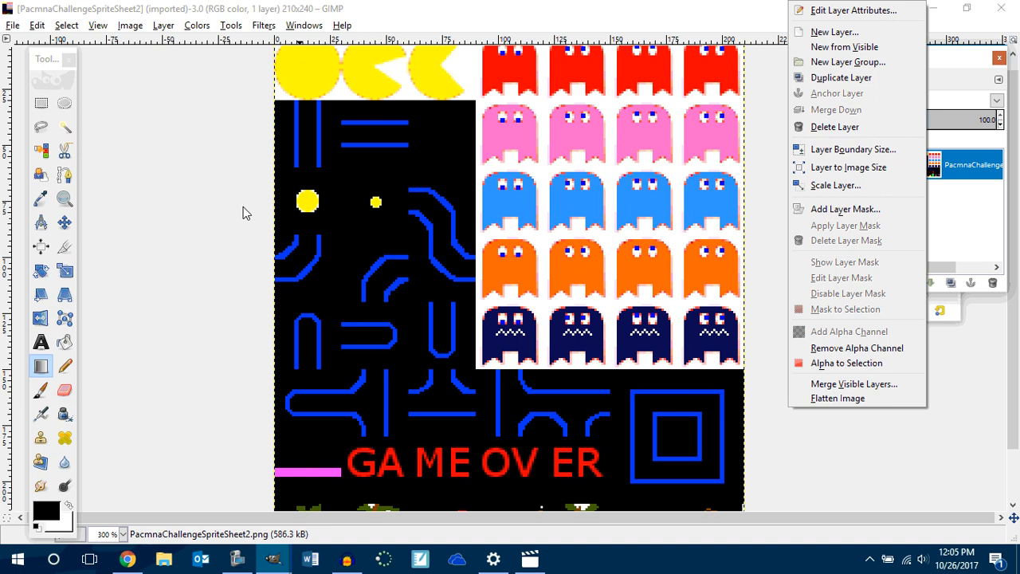
pyautogui.click(53, 148)
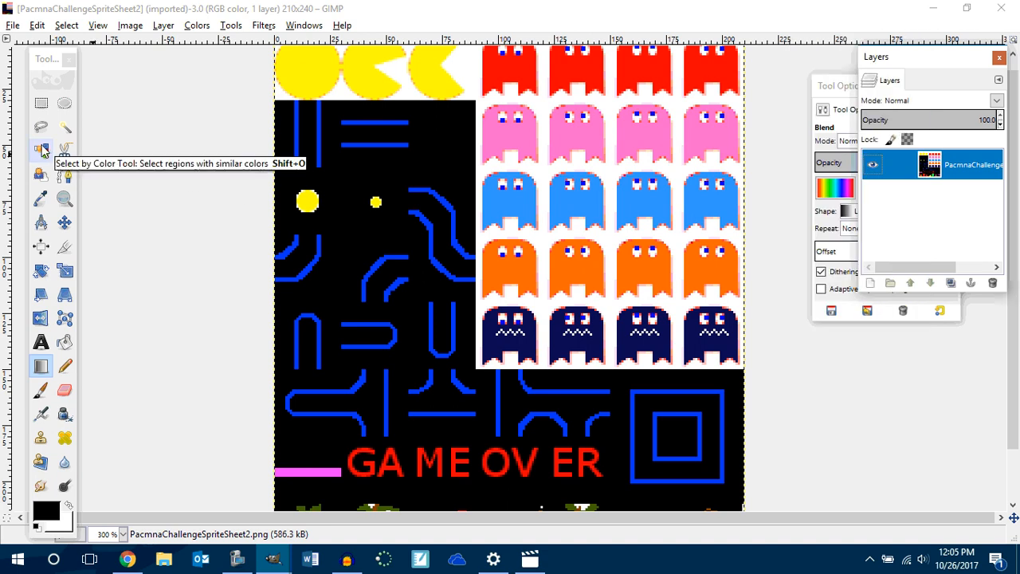
# - Select all white areas of the sprite sheet by color and delete them to transparency
pyautogui.click(41, 151)
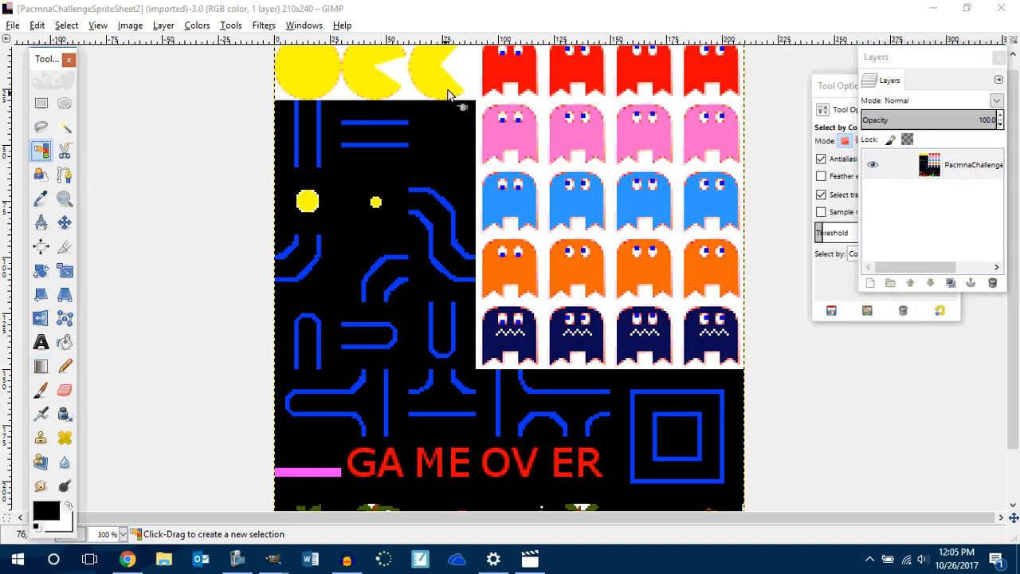
pyautogui.click(468, 71)
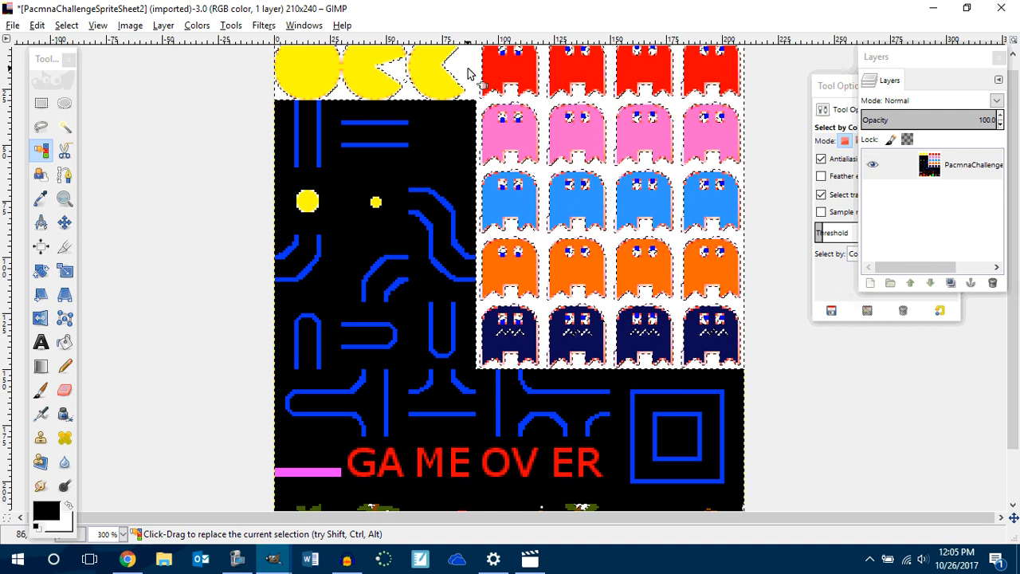
pyautogui.press('Delete')
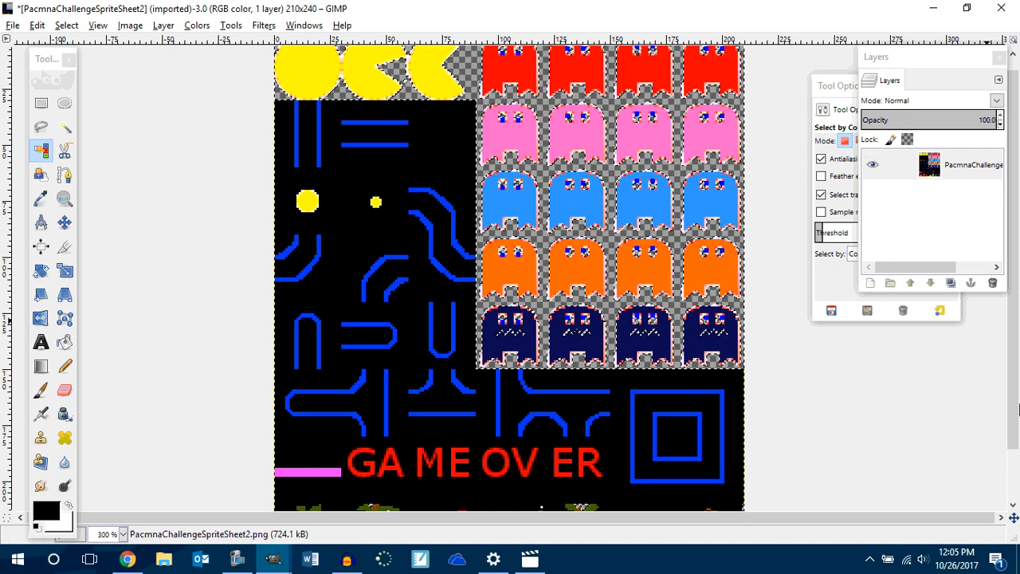
# - Try to isolate the row of fruit sprites with a rectangular selection across the full sheet width
pyautogui.moveTo(1012, 358); pyautogui.dragTo(1017, 430)
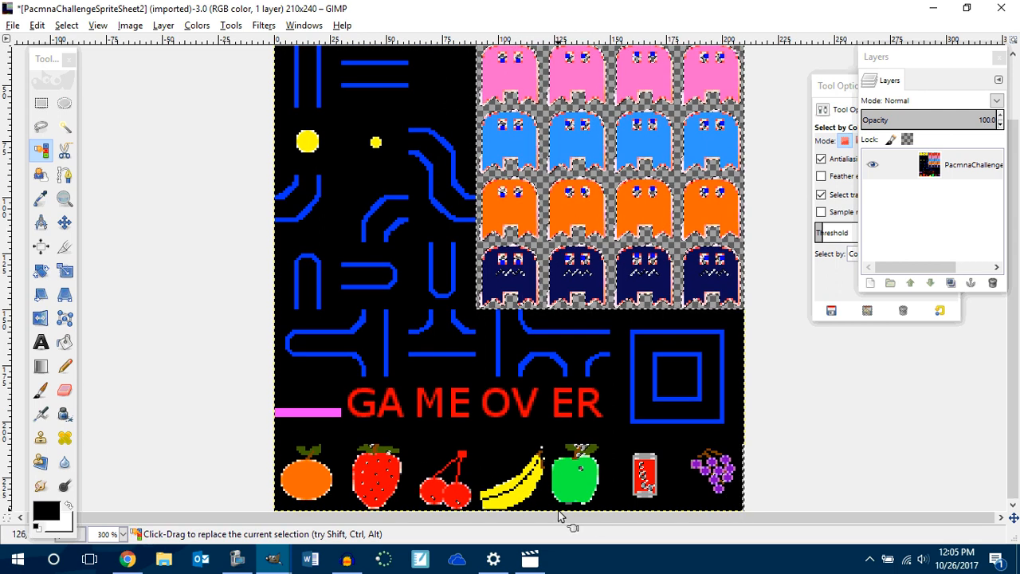
pyautogui.click(41, 103)
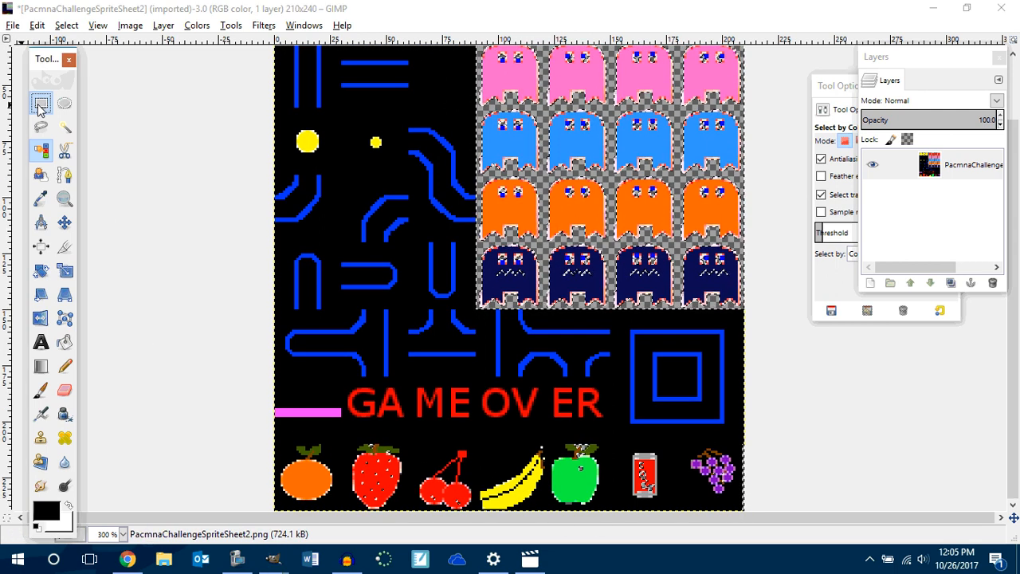
pyautogui.click(1014, 476)
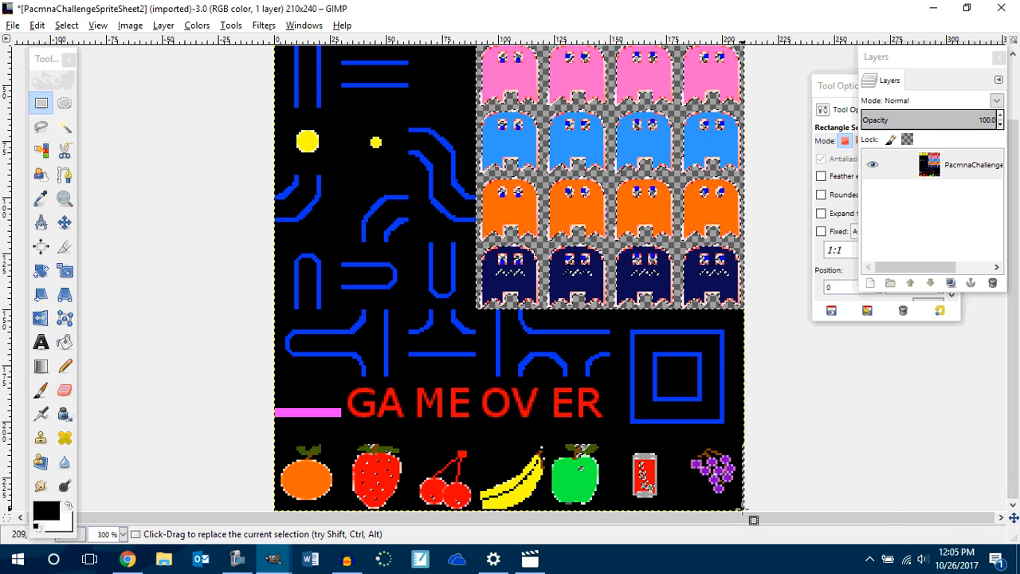
pyautogui.moveTo(742, 509); pyautogui.dragTo(273, 436)
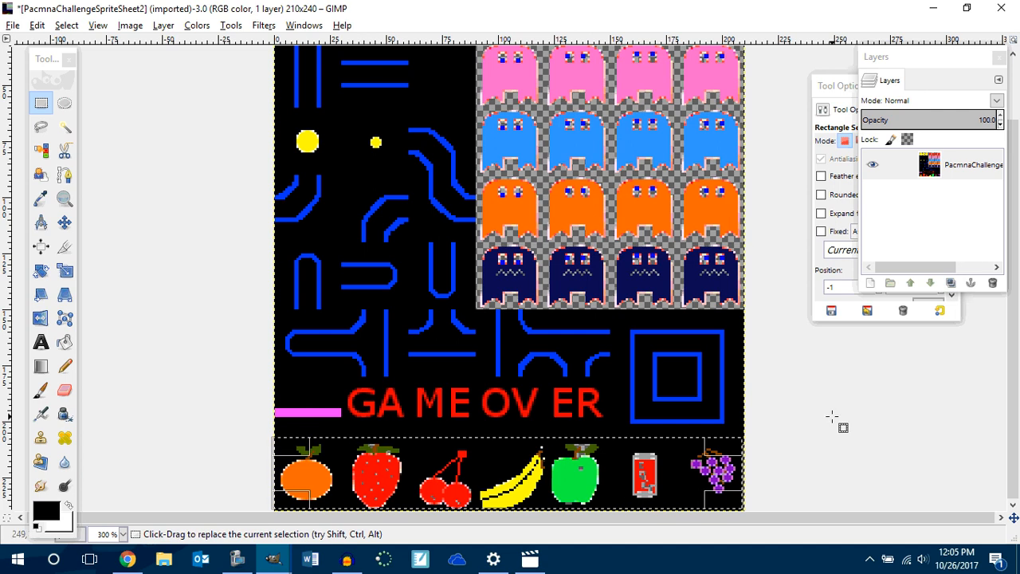
pyautogui.click(879, 414)
pyautogui.press('-')
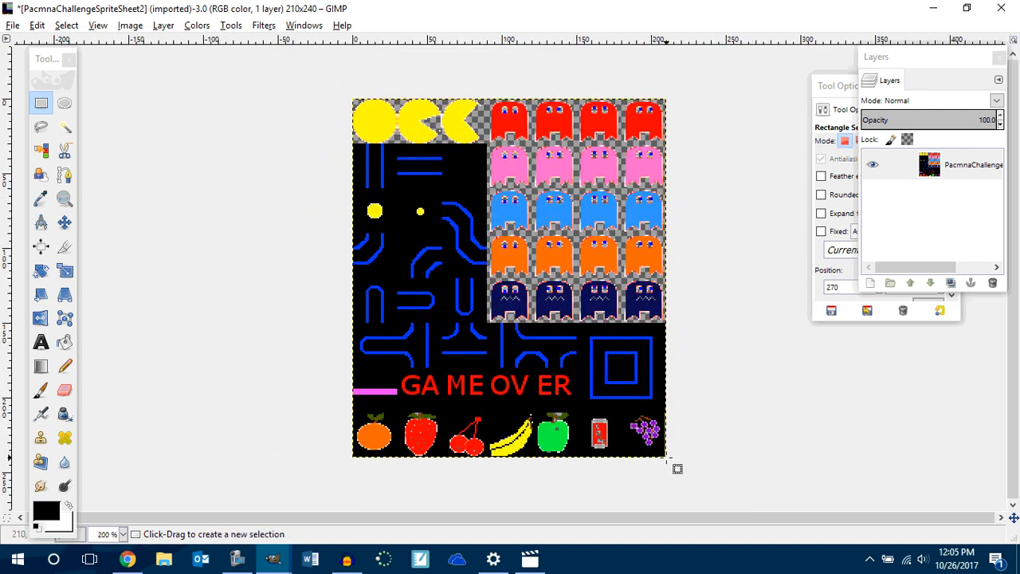
pyautogui.moveTo(668, 455); pyautogui.dragTo(350, 413)
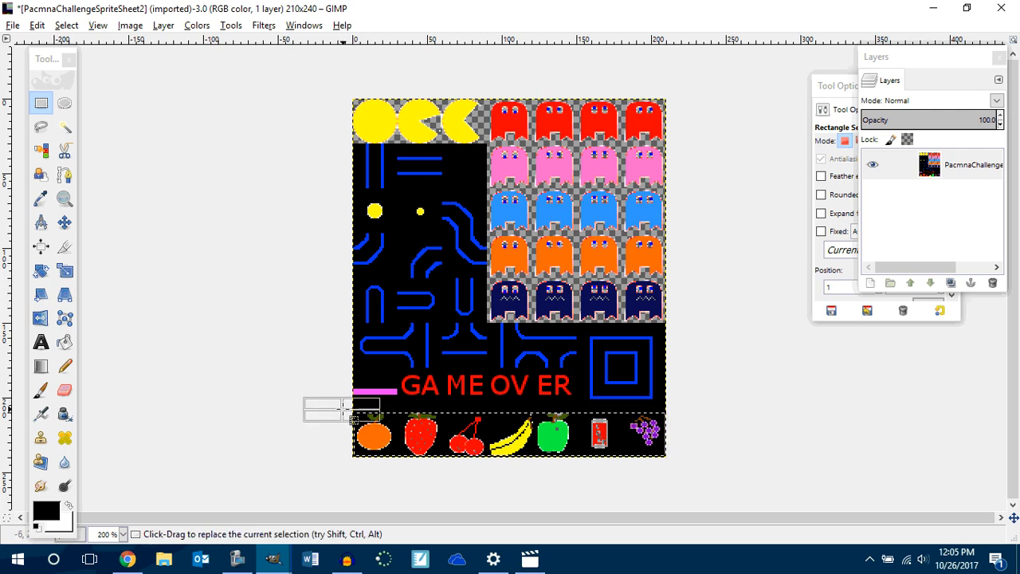
pyautogui.click(344, 410)
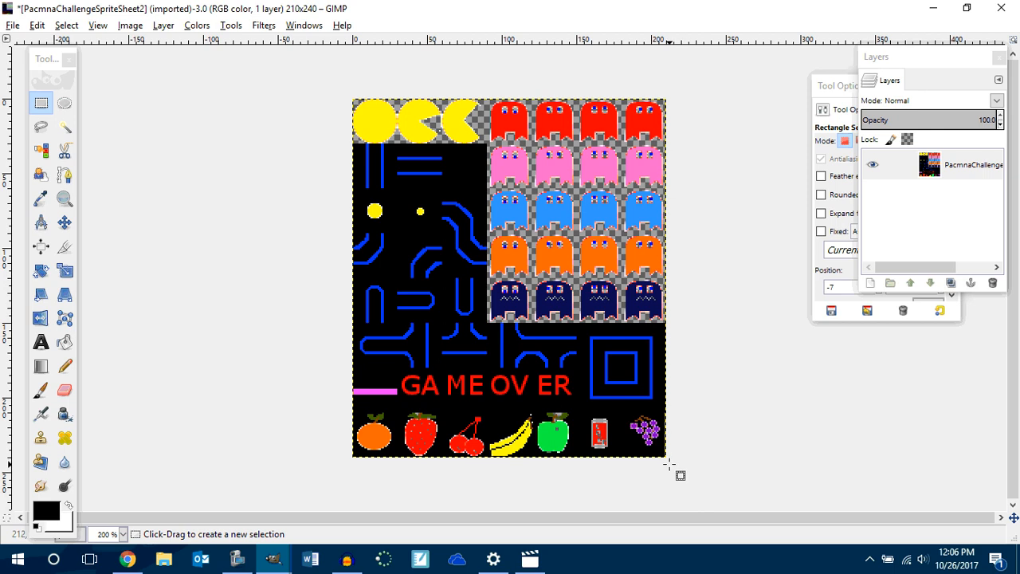
pyautogui.moveTo(674, 467); pyautogui.dragTo(352, 412)
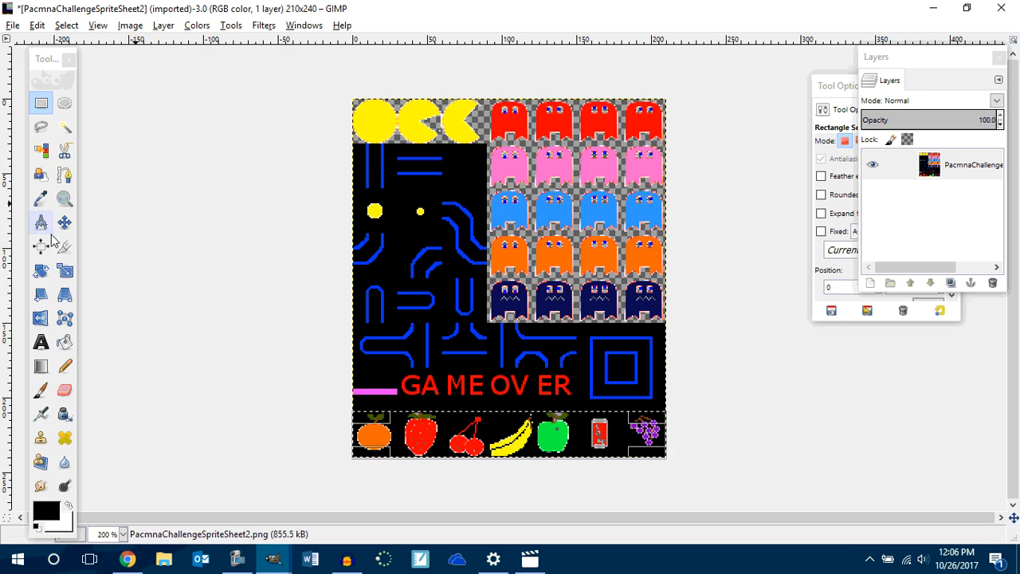
# - Select all black areas of the sprite sheet by color and delete them to transparency
pyautogui.click(41, 150)
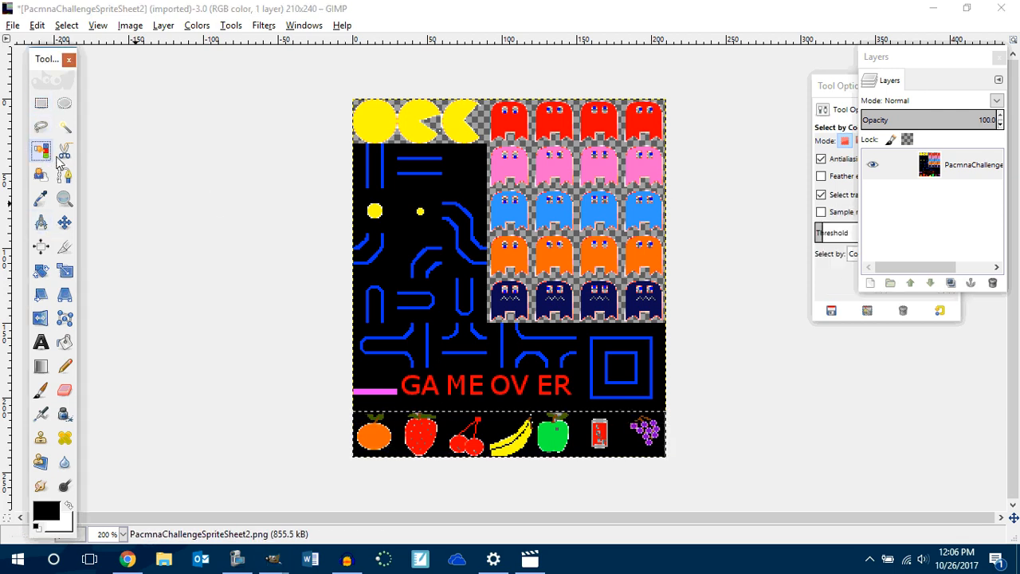
pyautogui.click(492, 424)
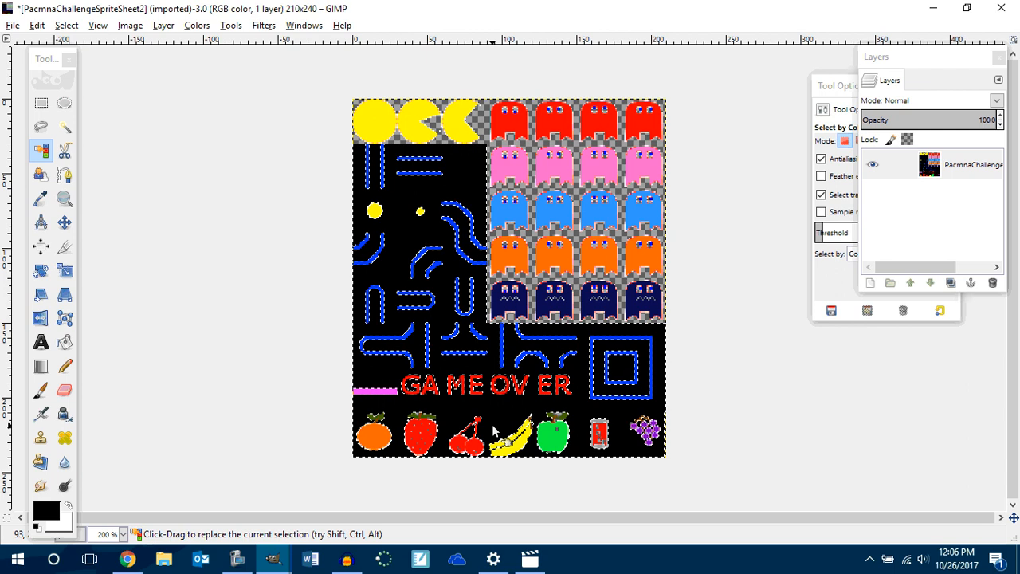
pyautogui.press('Delete')
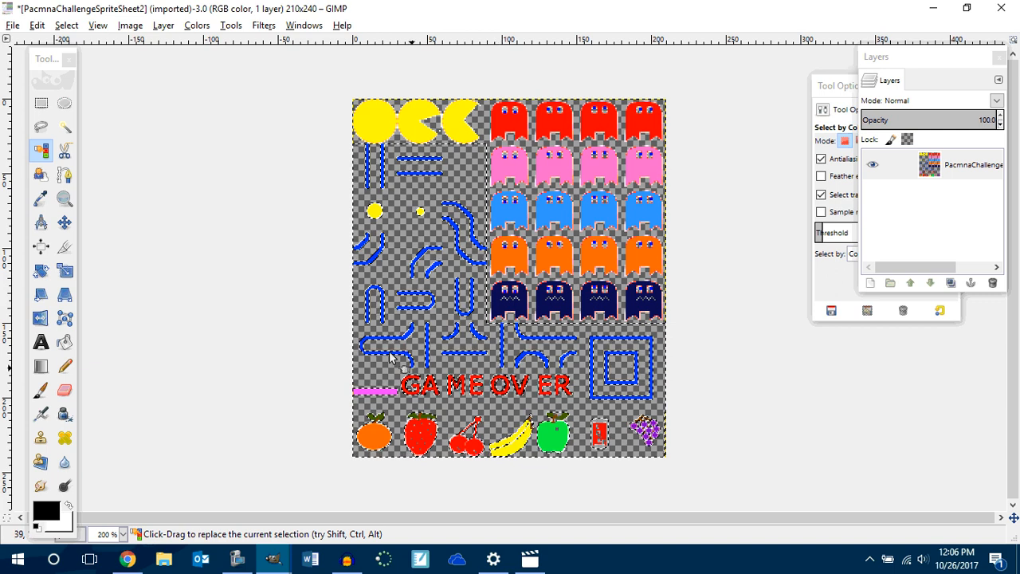
# - Try a crop frame about 31 px wide around the closed-mouth Pac-Man sprite, then discard the frame
pyautogui.click(255, 270)
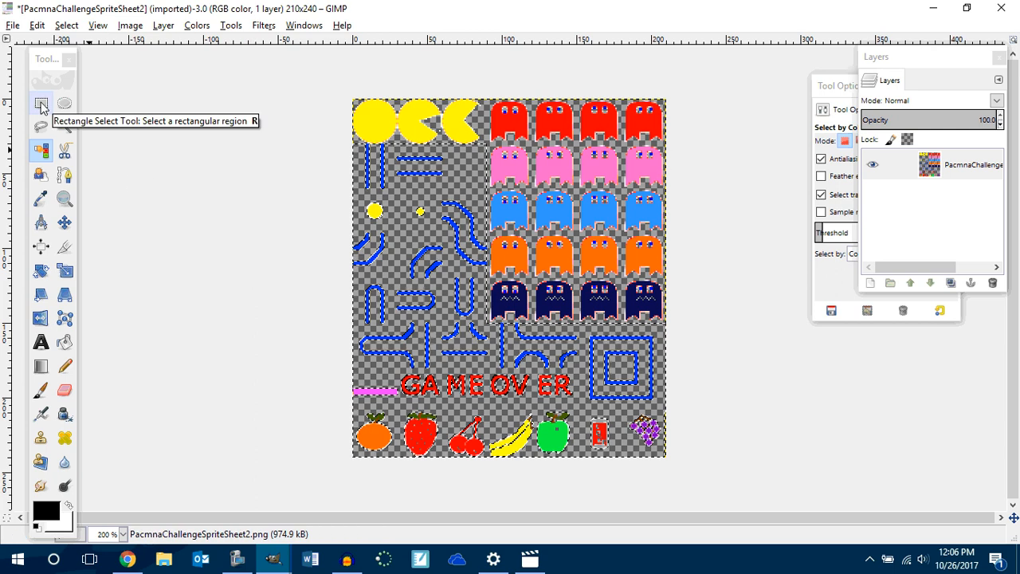
pyautogui.click(64, 252)
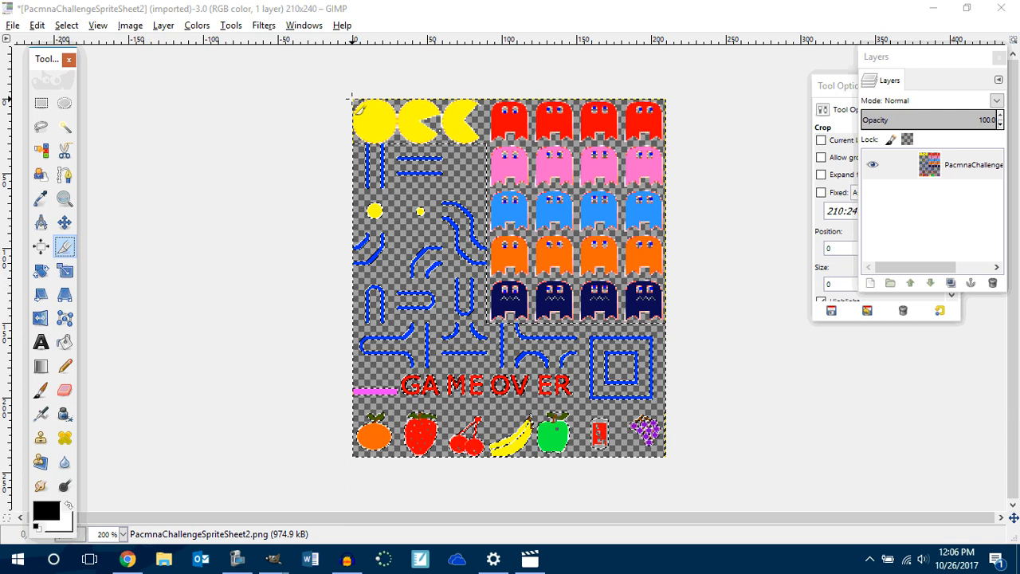
pyautogui.moveTo(350, 96); pyautogui.dragTo(395, 146)
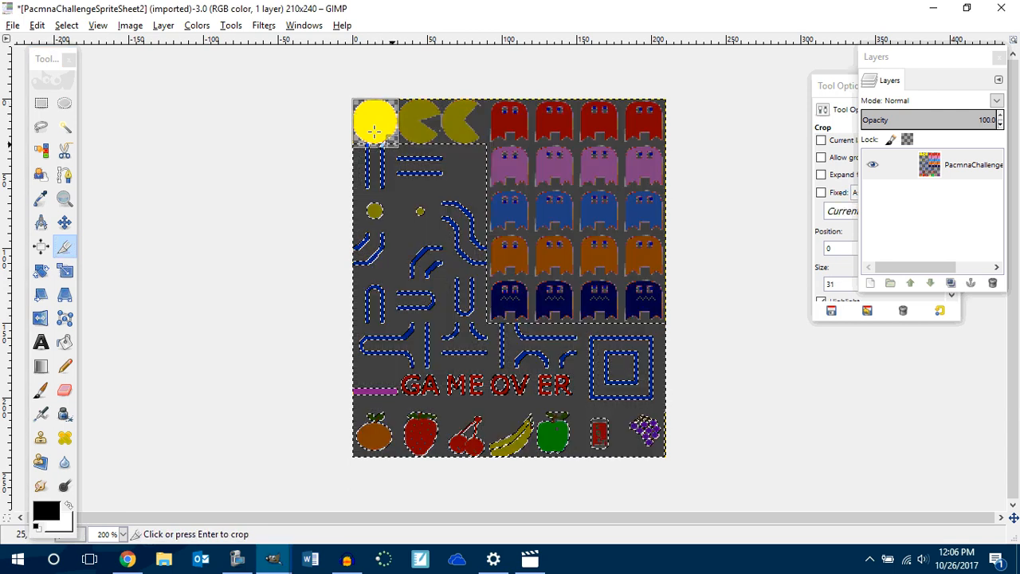
pyautogui.hotkey('ctrl', 'z')
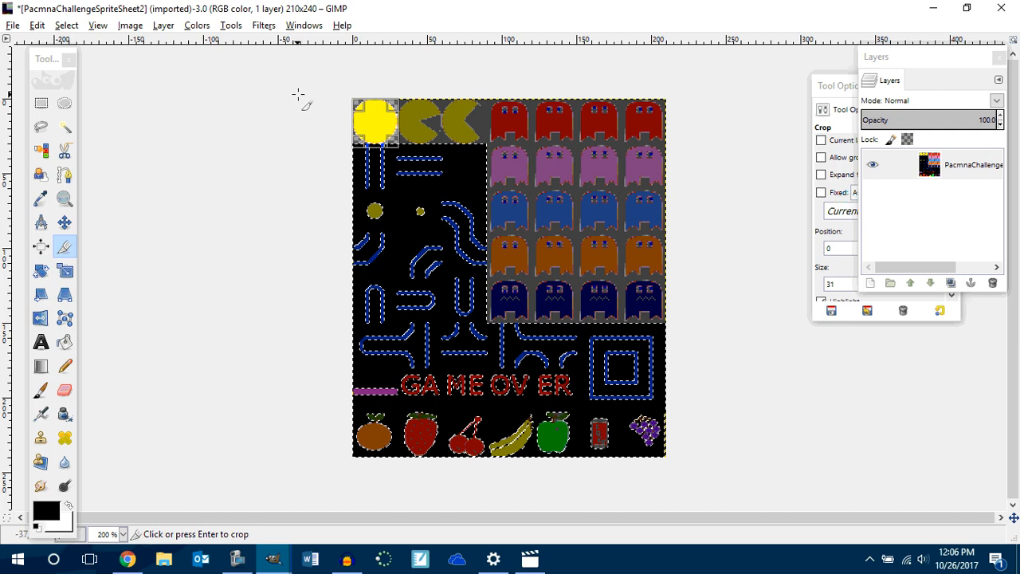
pyautogui.press('Delete')
pyautogui.click(262, 91)
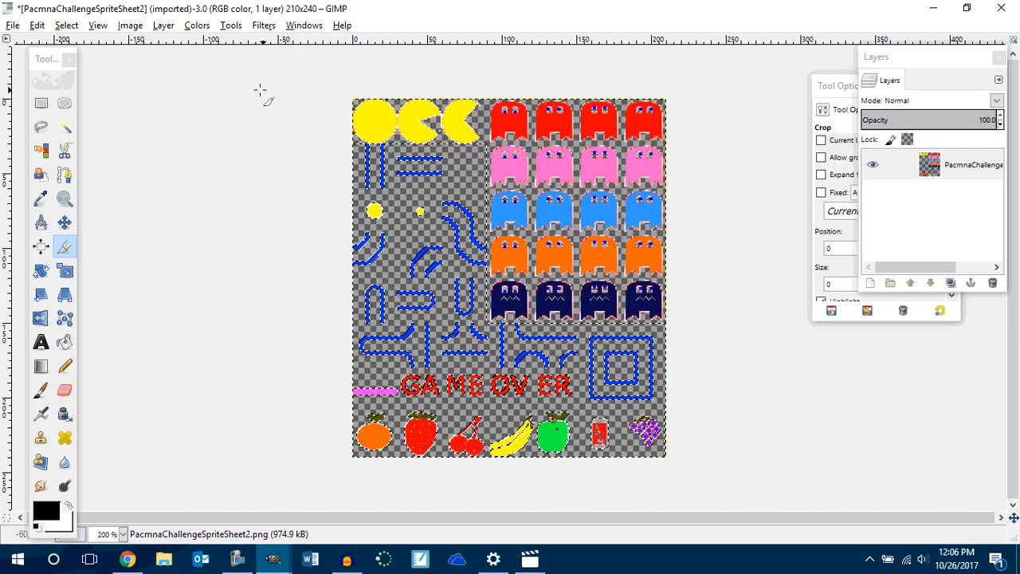
# - Show the image grid and set its spacing to 30 pixels in both width and height
pyautogui.click(98, 25)
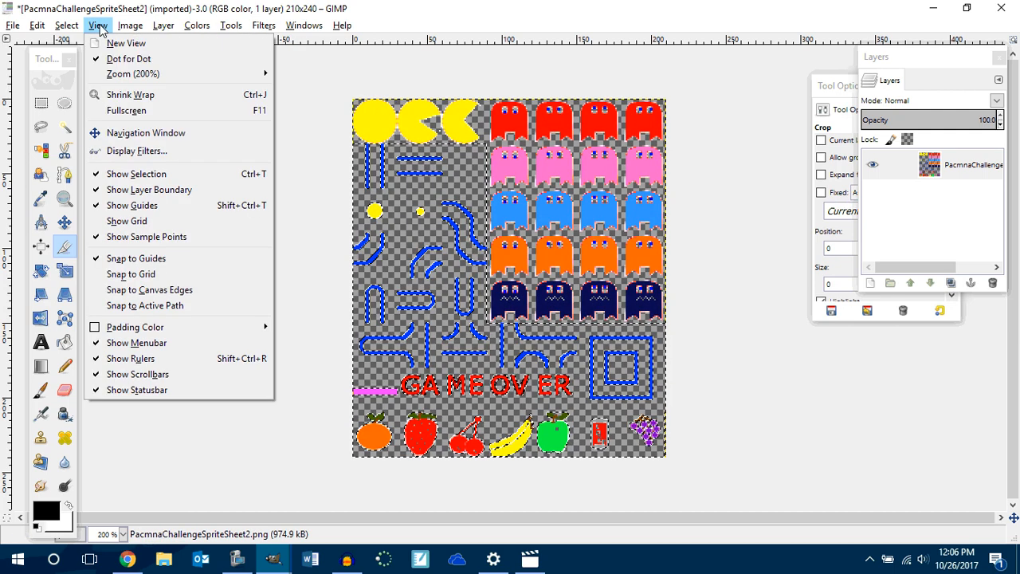
pyautogui.click(127, 218)
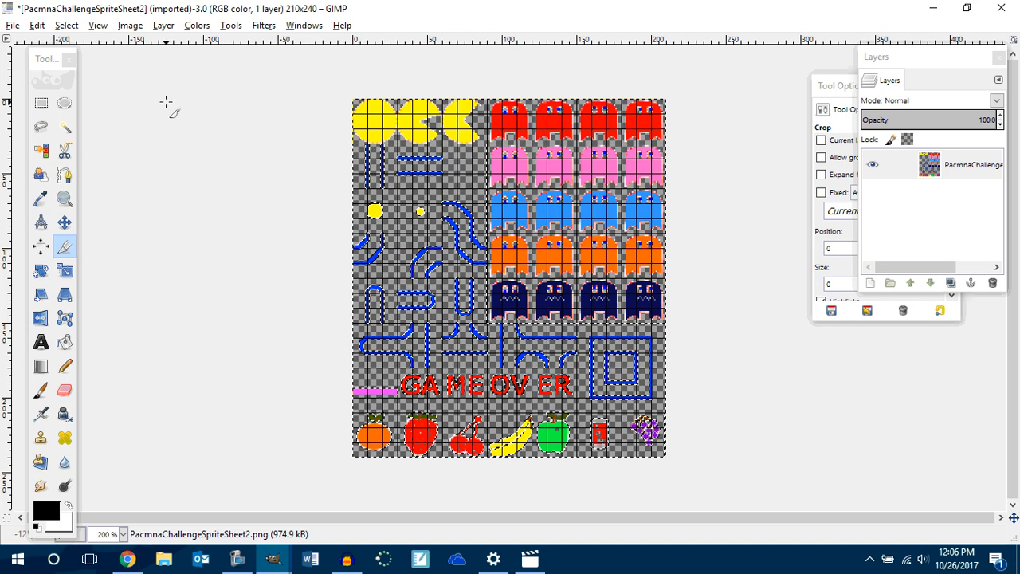
pyautogui.click(128, 26)
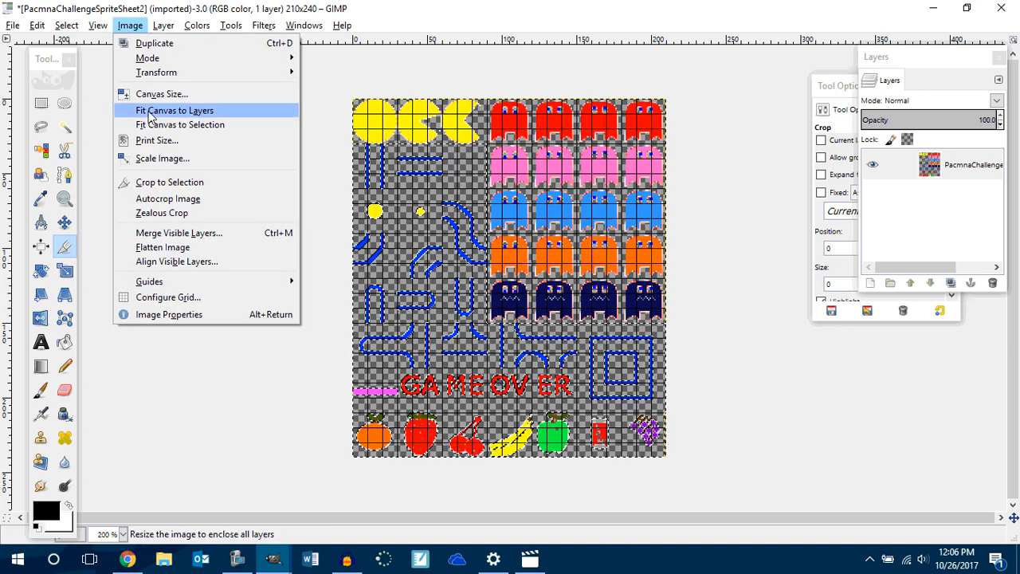
pyautogui.click(135, 299)
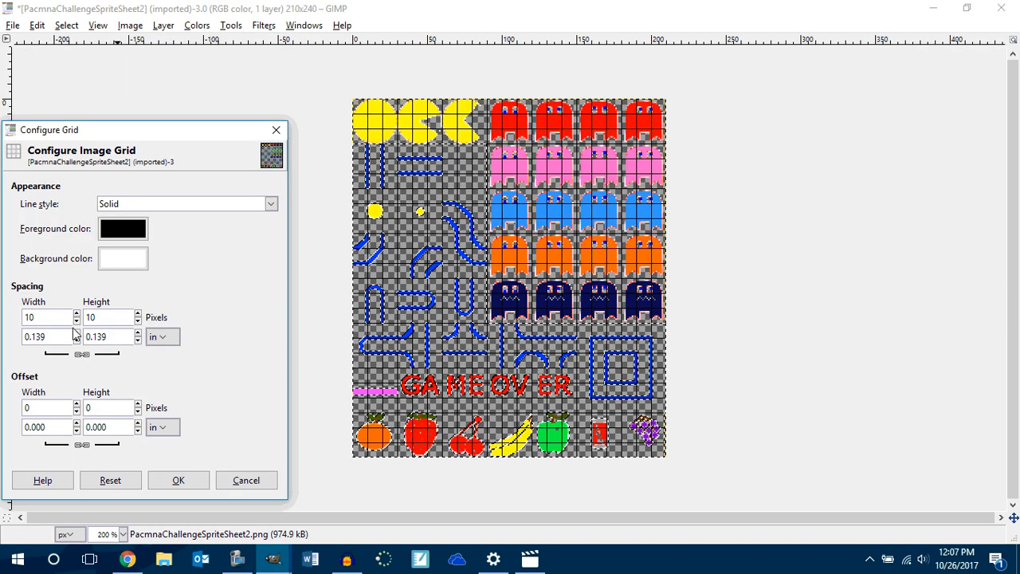
pyautogui.doubleClick(51, 316)
pyautogui.write('30')
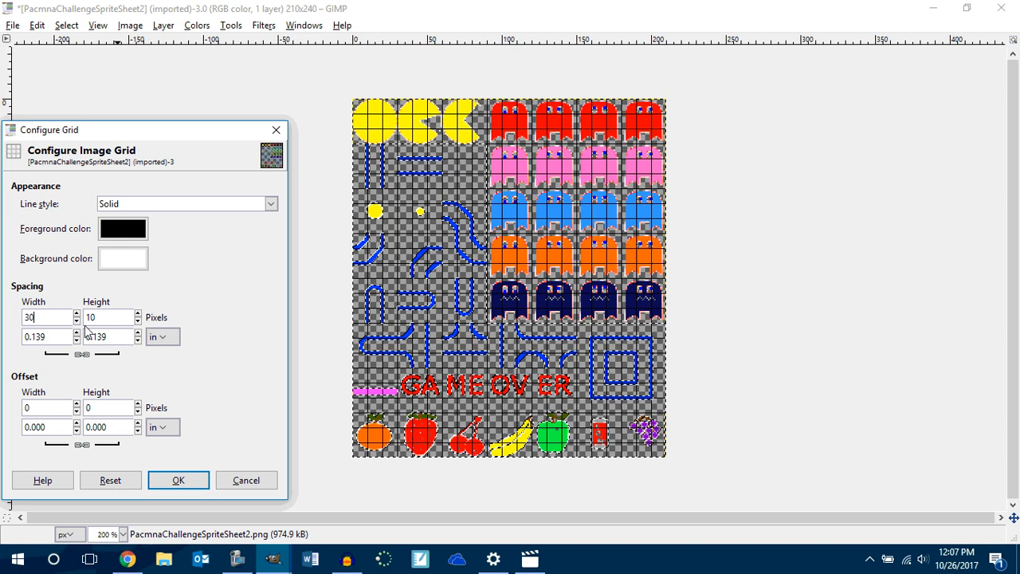
pyautogui.press('Tab')
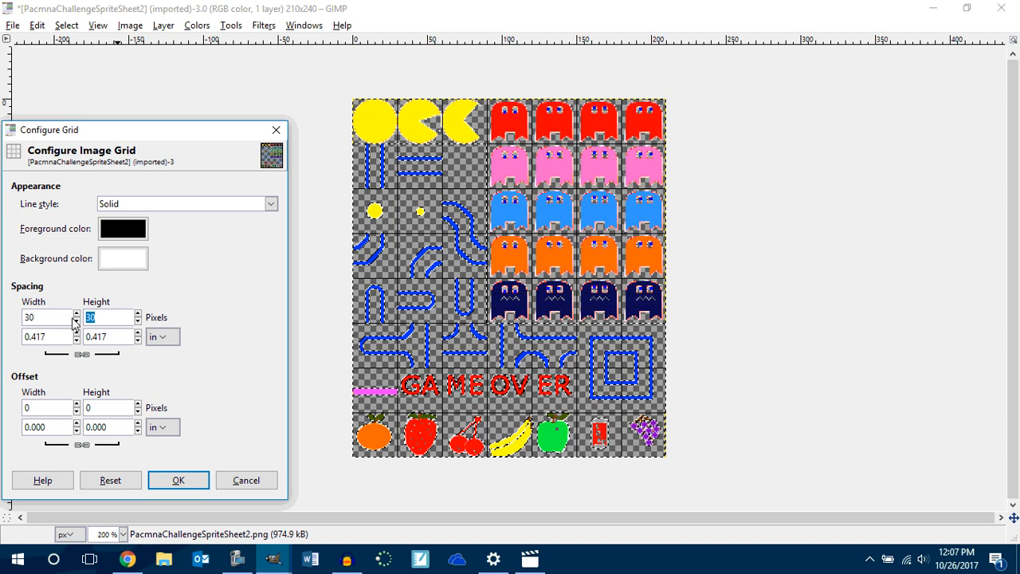
pyautogui.click(168, 481)
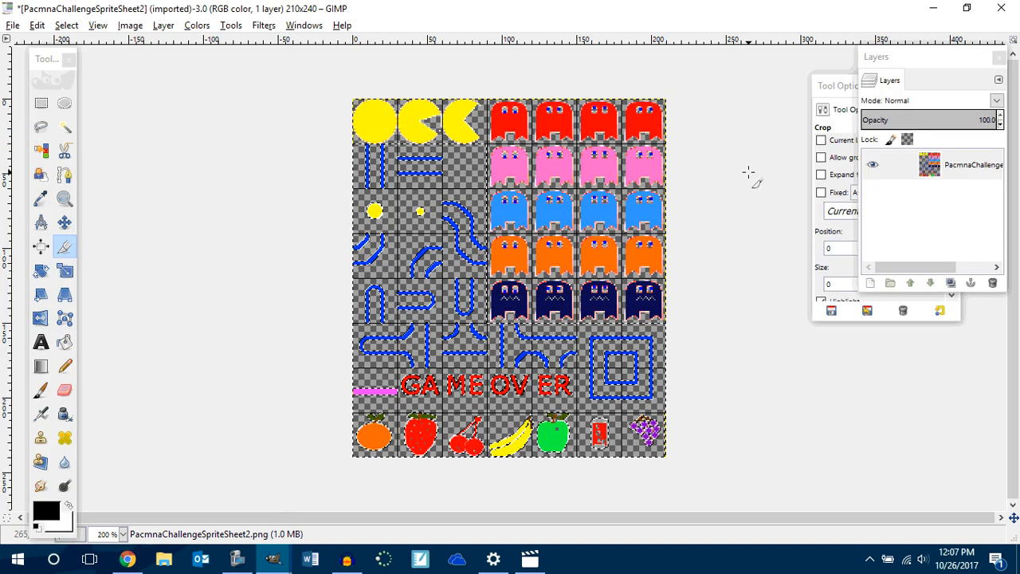
# - Crop the sprite sheet to the 30 × 30 px grid cell holding the closed-mouth Pac-Man
pyautogui.scroll(5, 748, 172)
pyautogui.scroll(-3, 748, 172)
pyautogui.scroll(-1, 748, 172)
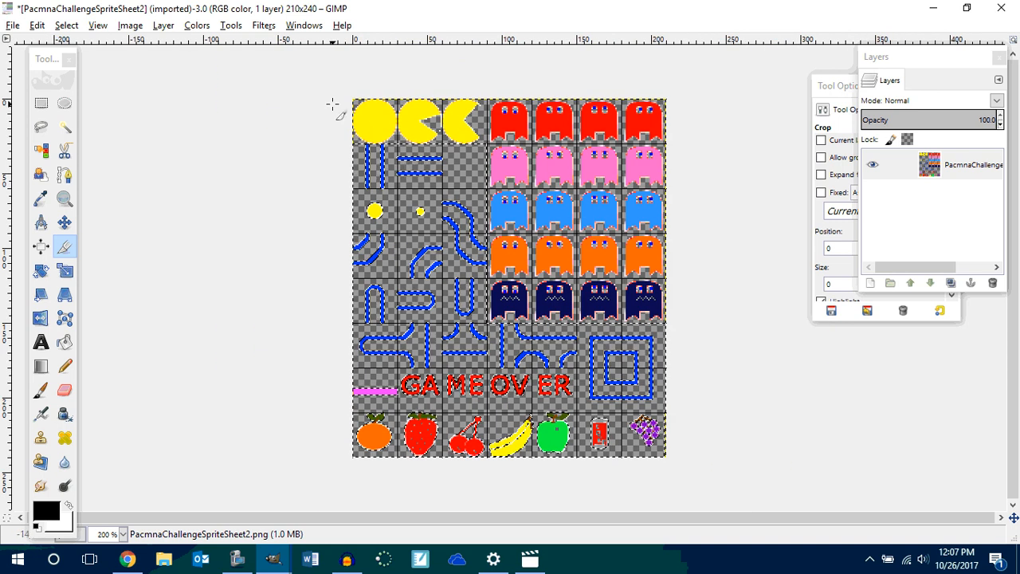
pyautogui.scroll(1, 350, 97)
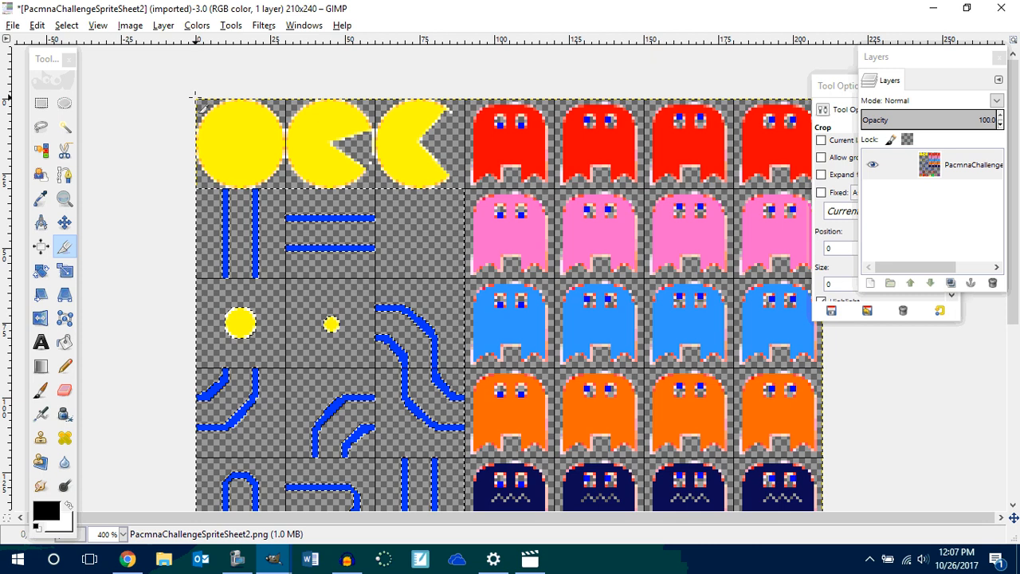
pyautogui.moveTo(197, 98)
pyautogui.mouseDown()
pyautogui.moveTo(286, 172)
pyautogui.moveTo(285, 186)
pyautogui.mouseUp()
pyautogui.click(252, 159)
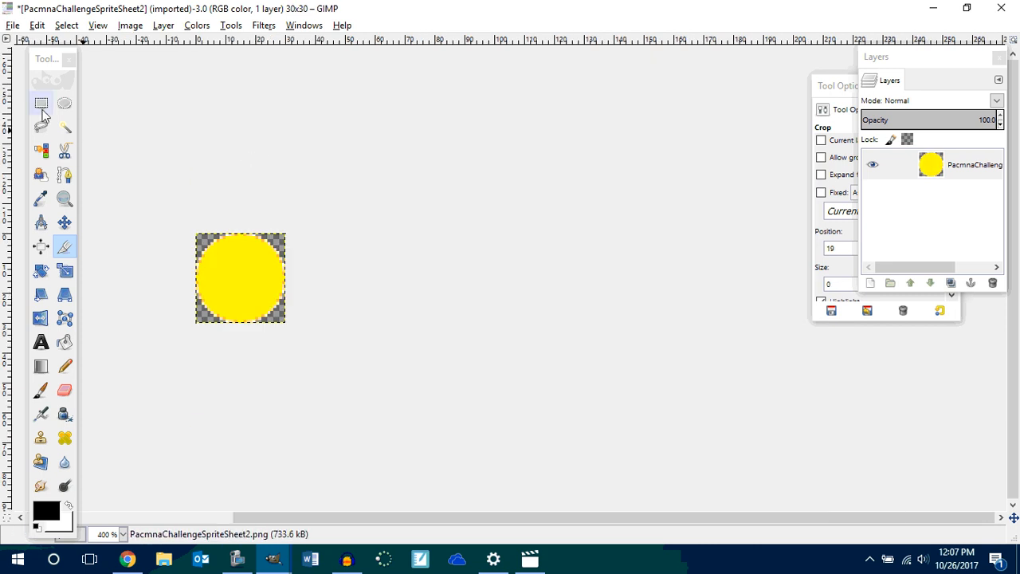
# - Start exporting the cropped sprite and create a folder named PacAttack inside 2017-2018 > P5 IT Gimp 2.8 as the destination
pyautogui.click(13, 25)
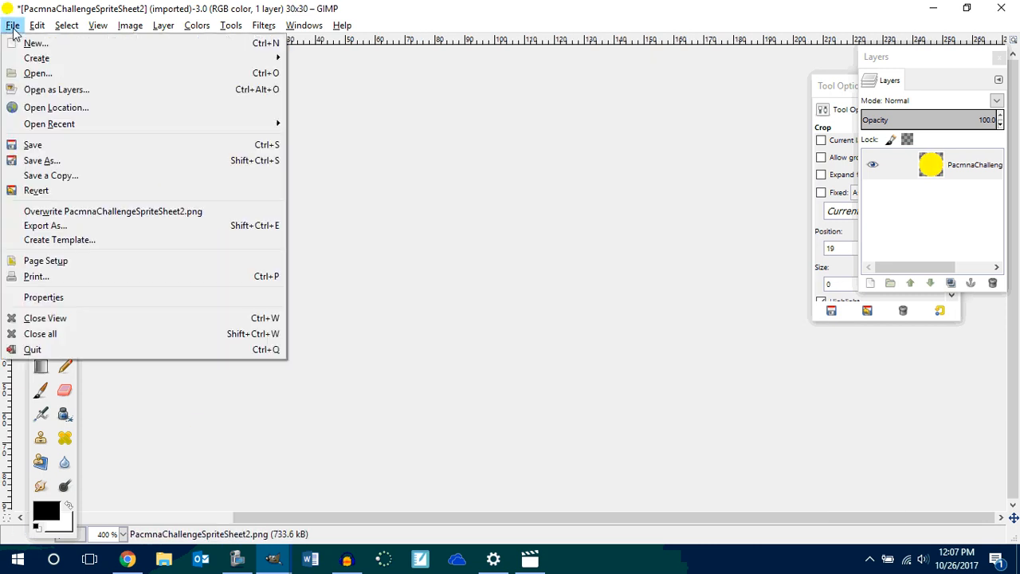
pyautogui.click(61, 229)
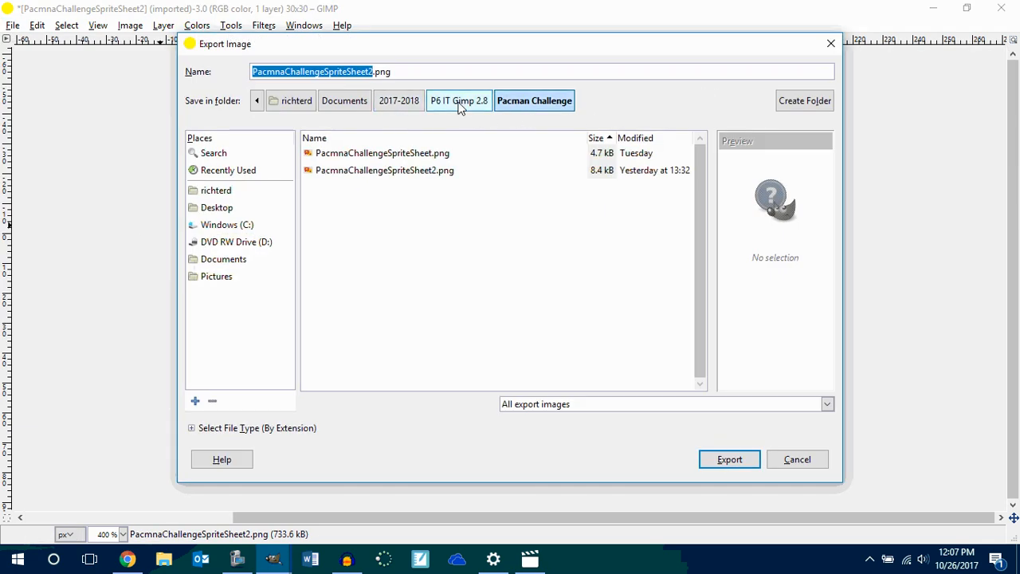
pyautogui.click(403, 102)
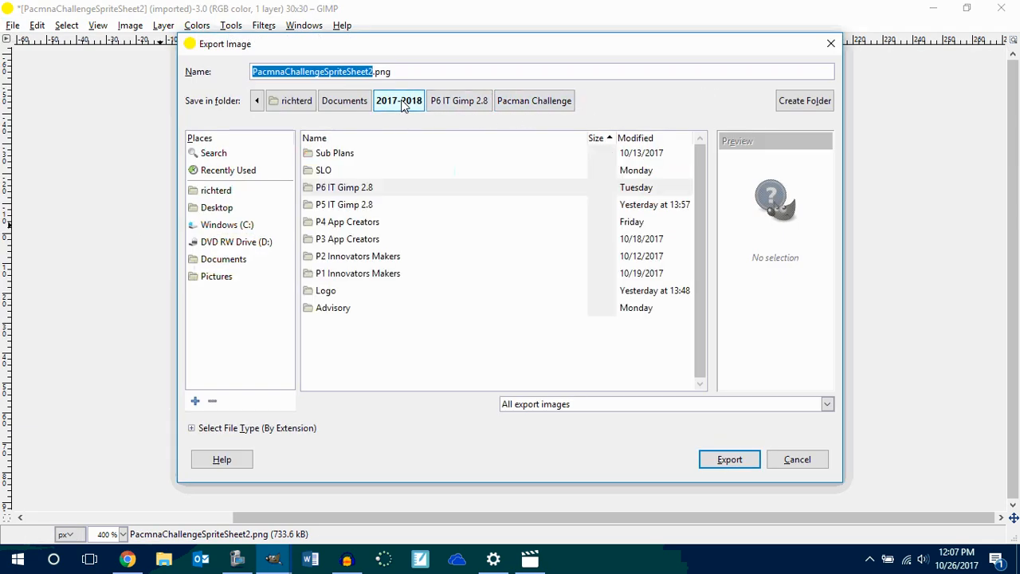
pyautogui.doubleClick(334, 207)
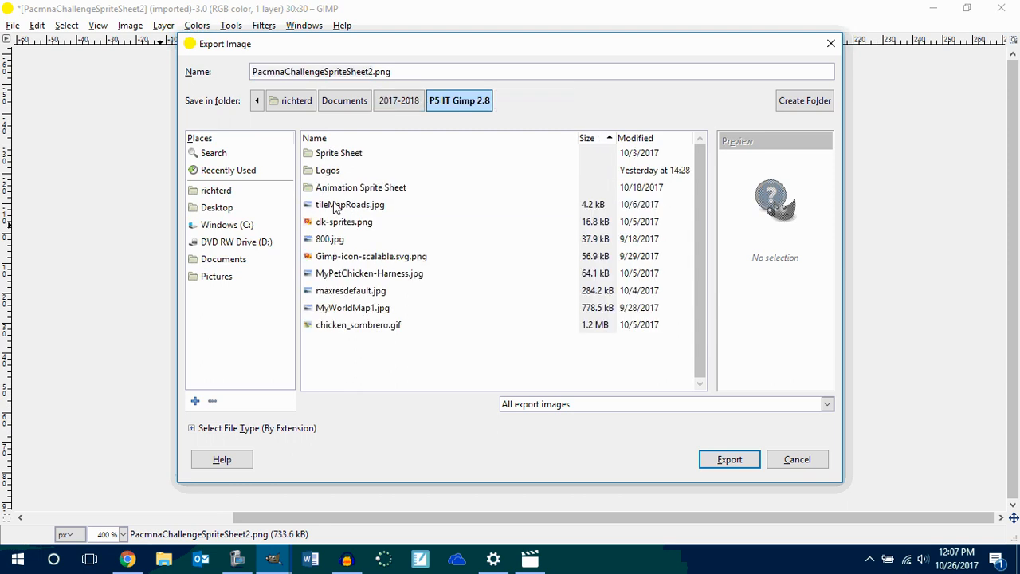
pyautogui.click(805, 103)
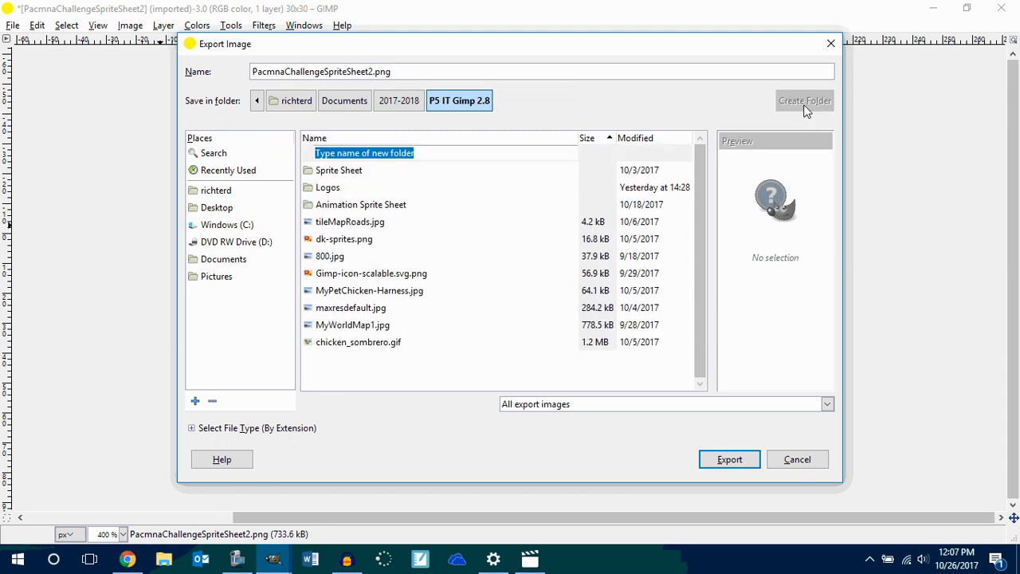
pyautogui.write('pa')
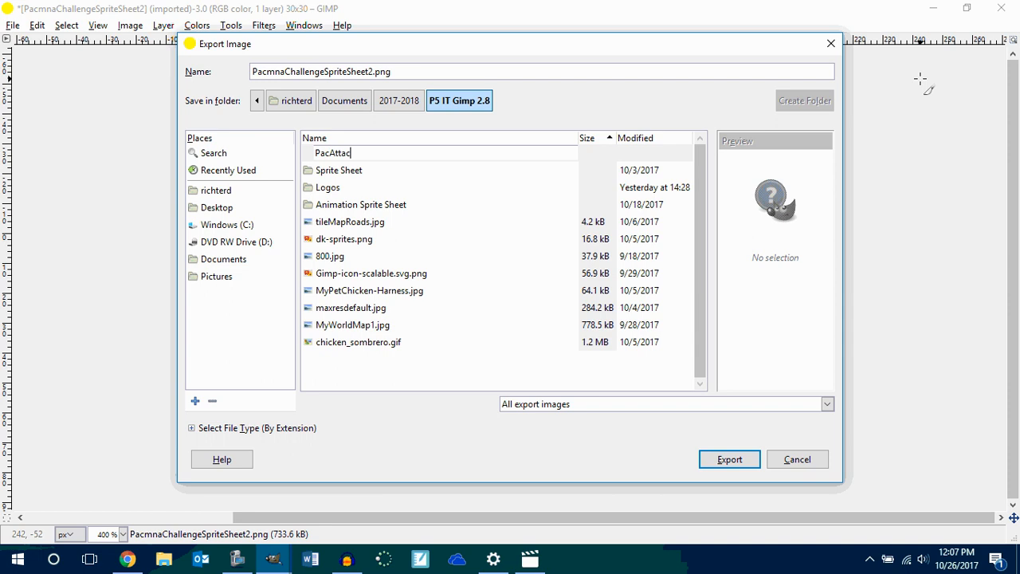
pyautogui.press('Return')
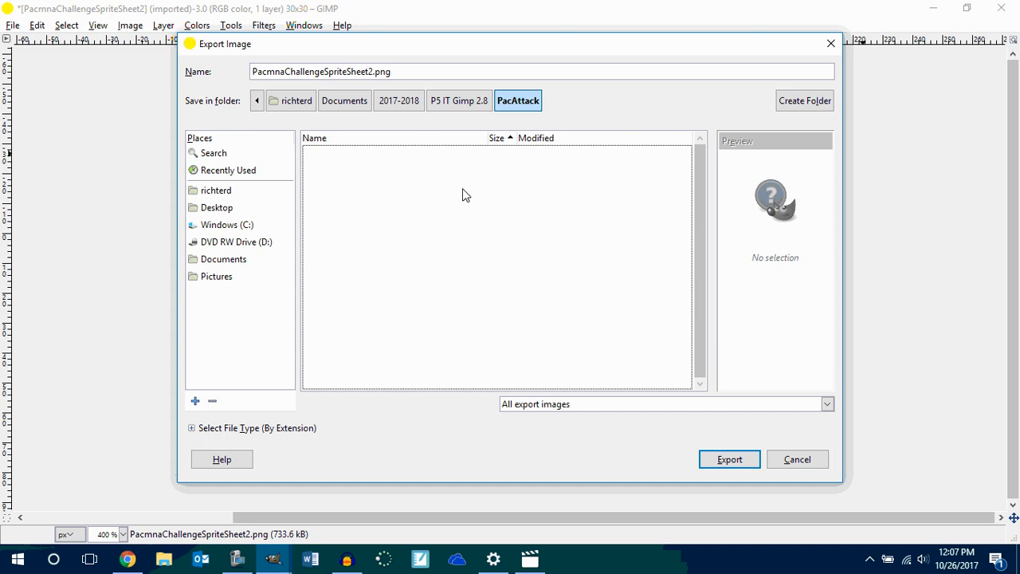
# - Name the file pac1.png and export it into the PacAttack folder with the default PNG options
pyautogui.moveTo(390, 70); pyautogui.dragTo(202, 71)
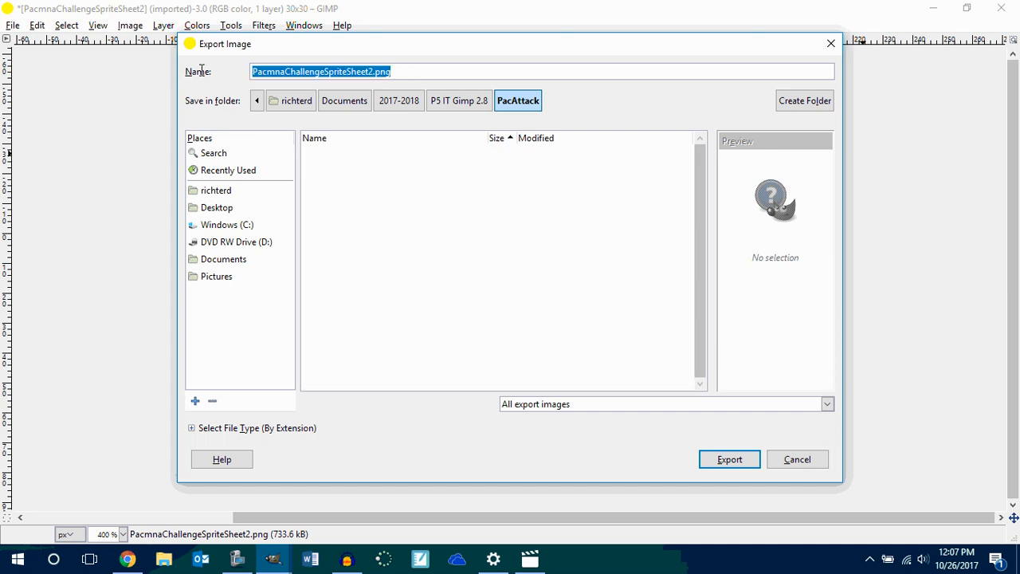
pyautogui.write('pac1')
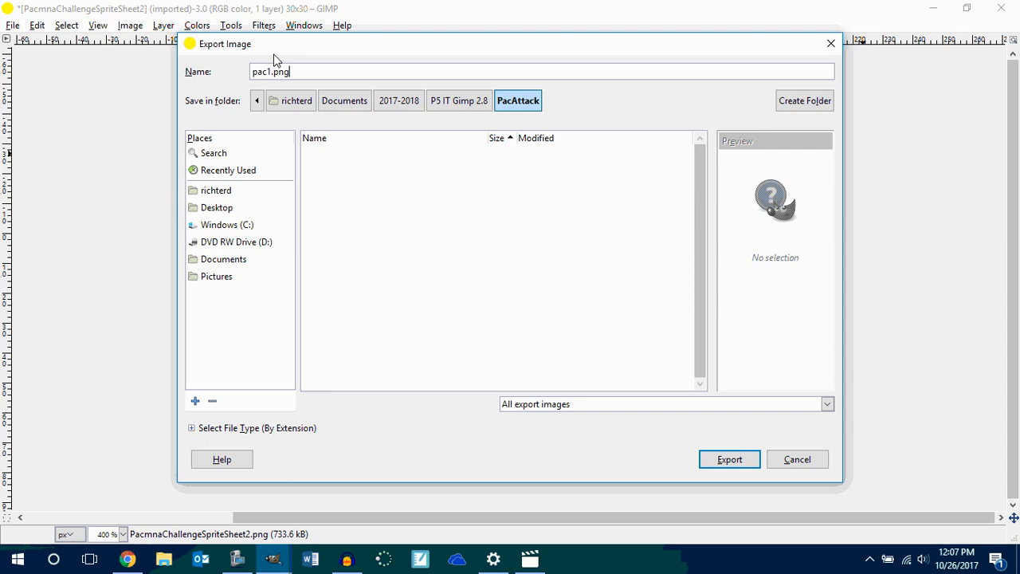
pyautogui.click(732, 470)
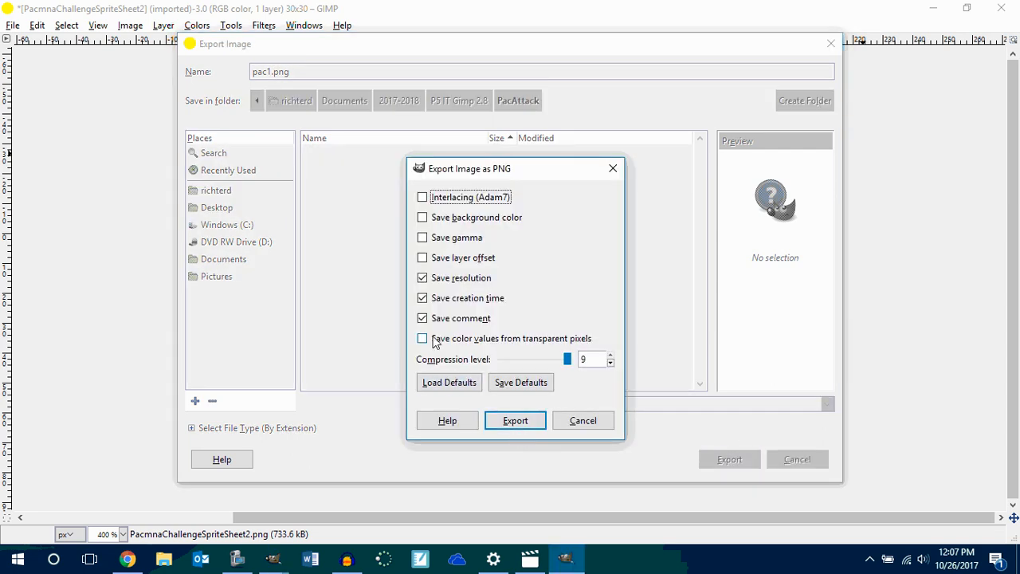
pyautogui.click(514, 421)
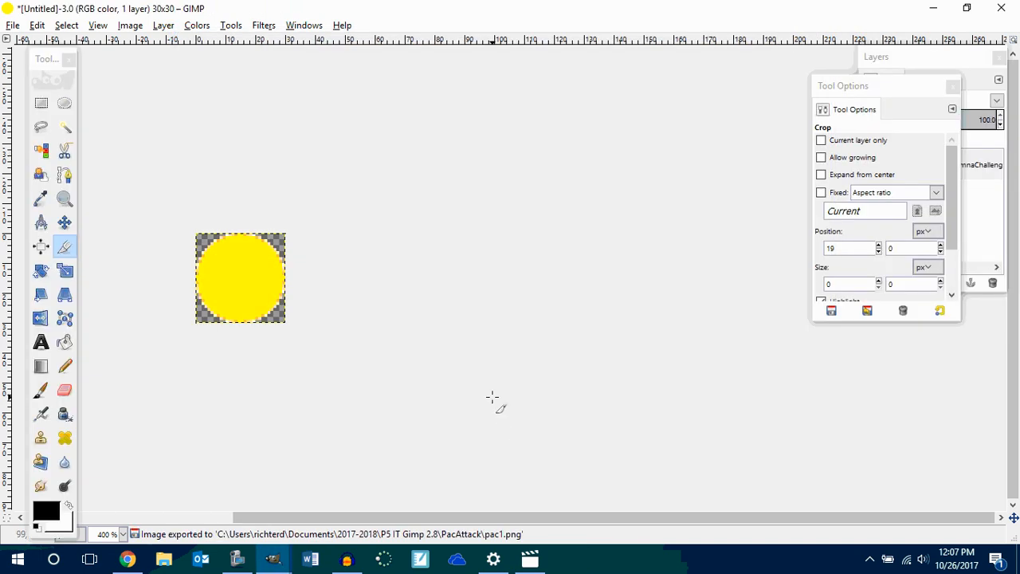
# - Undo the crop and crop the sheet to the 30 × 30 px cell with the slightly open-mouthed Pac-Man
pyautogui.hotkey('ctrl', 'z')
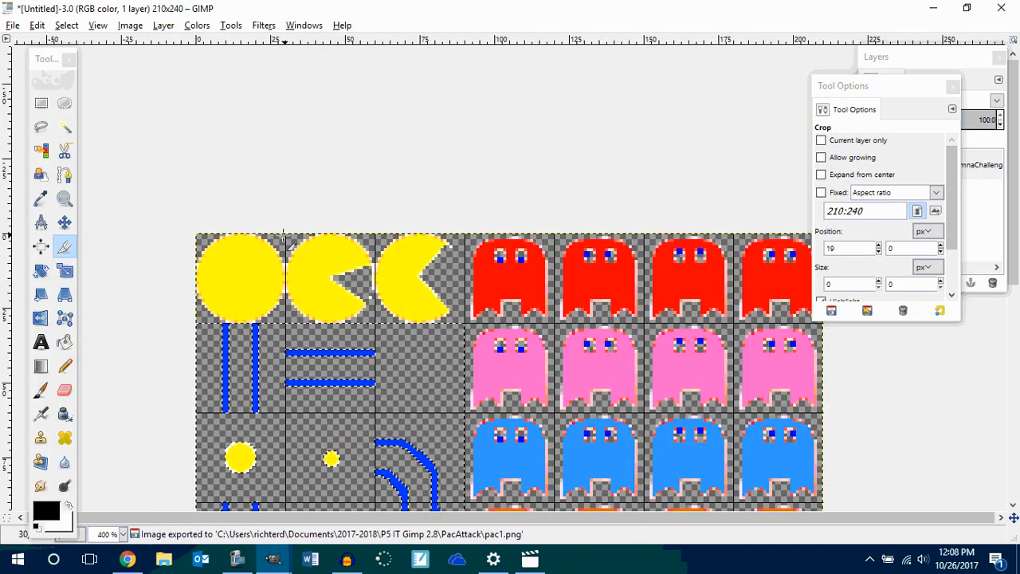
pyautogui.moveTo(284, 234); pyautogui.dragTo(380, 330)
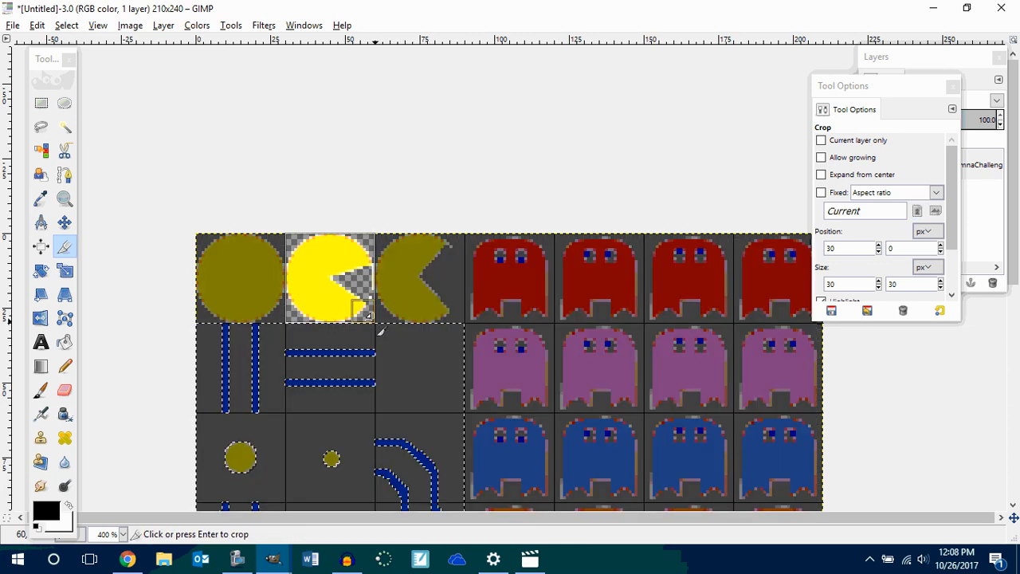
pyautogui.press('Return')
# - Export the slightly open-mouthed Pac-Man as pac2.png into the PacAttack folder with the default PNG options
pyautogui.click(11, 26)
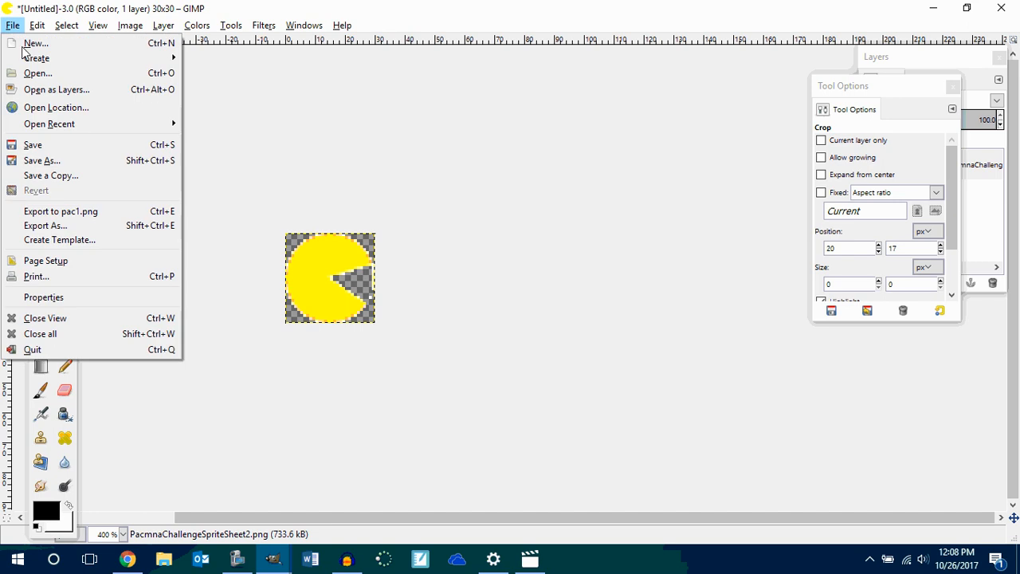
pyautogui.click(57, 229)
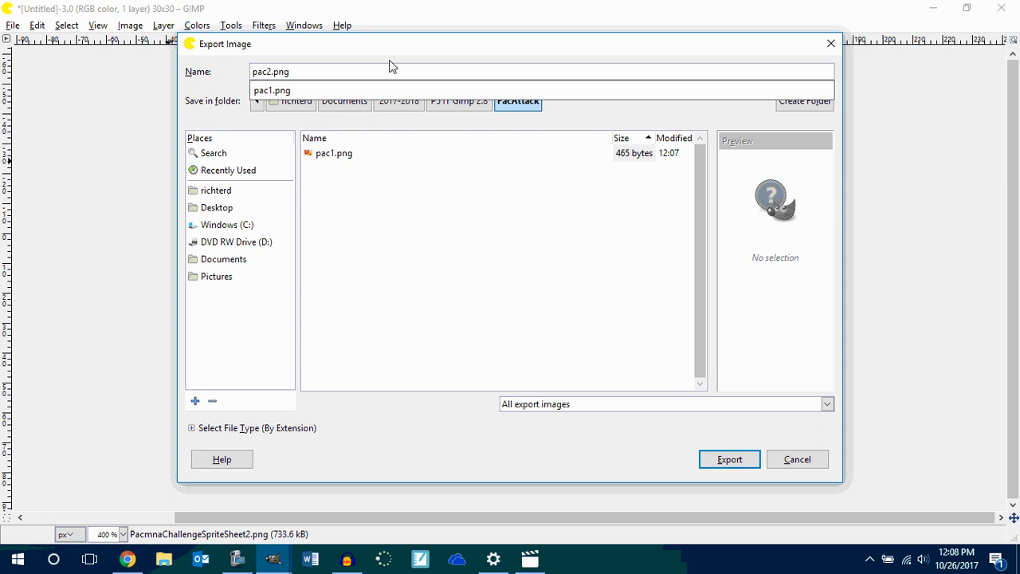
pyautogui.click(734, 466)
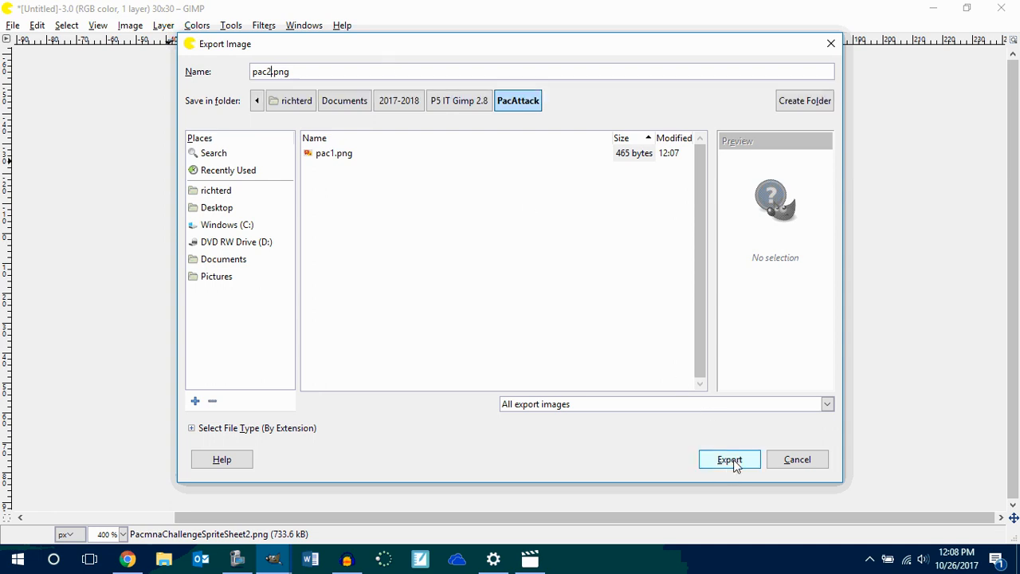
pyautogui.click(724, 461)
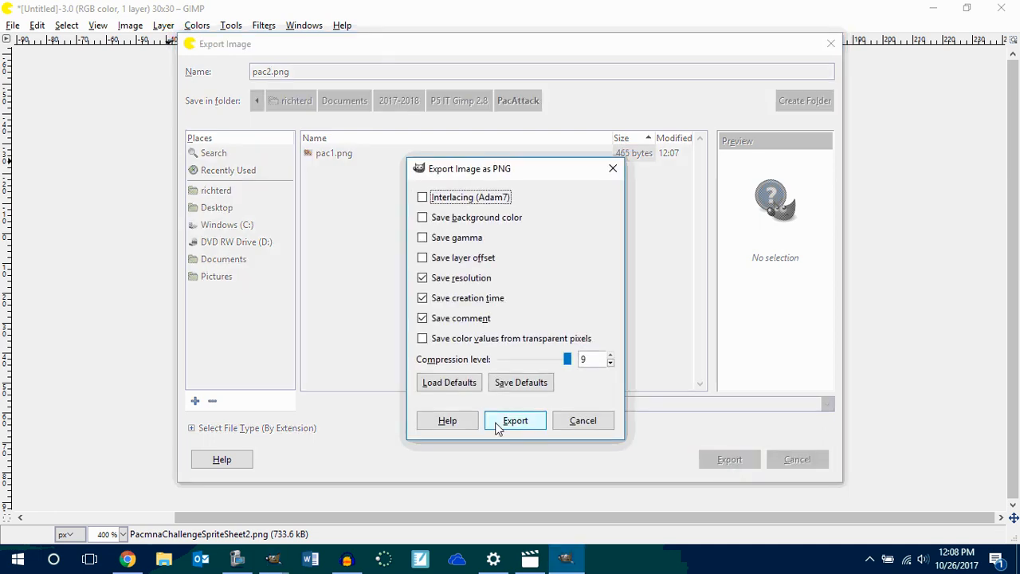
pyautogui.click(514, 422)
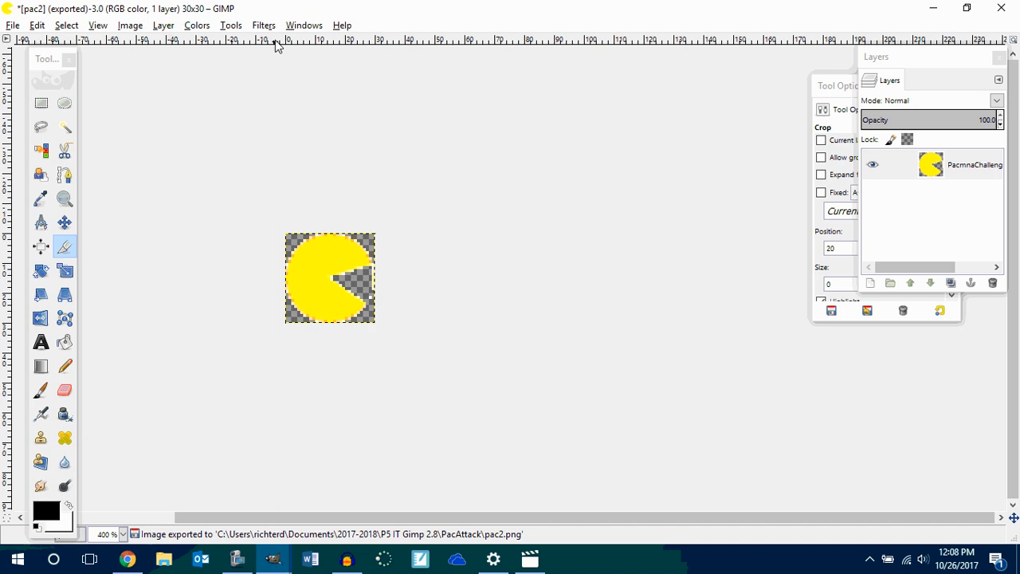
# - Undo the crop and crop the sheet to the 30 × 30 px cell with the wide-open-mouthed Pac-Man
pyautogui.hotkey('ctrl', 'z')
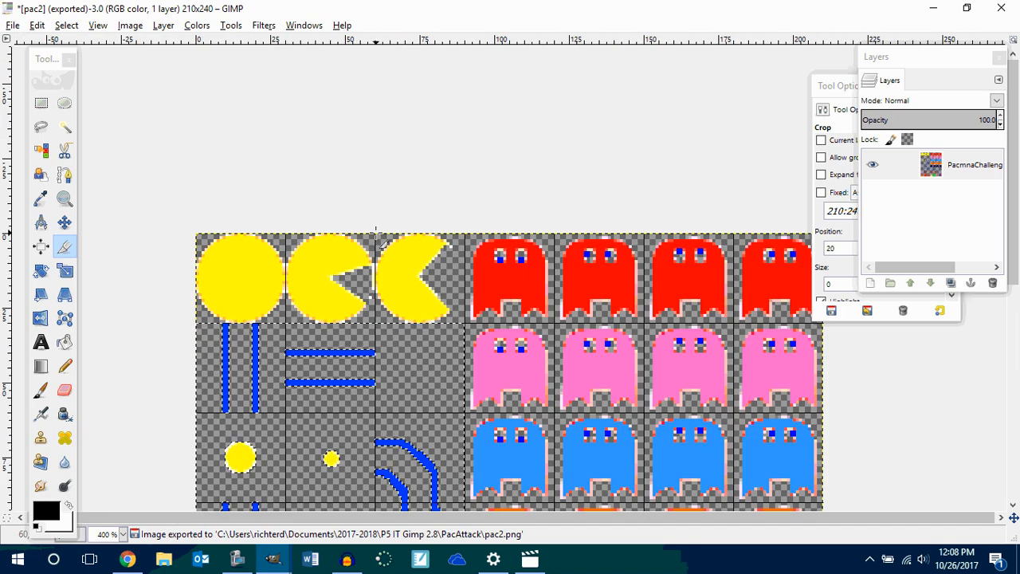
pyautogui.moveTo(376, 233); pyautogui.dragTo(469, 329)
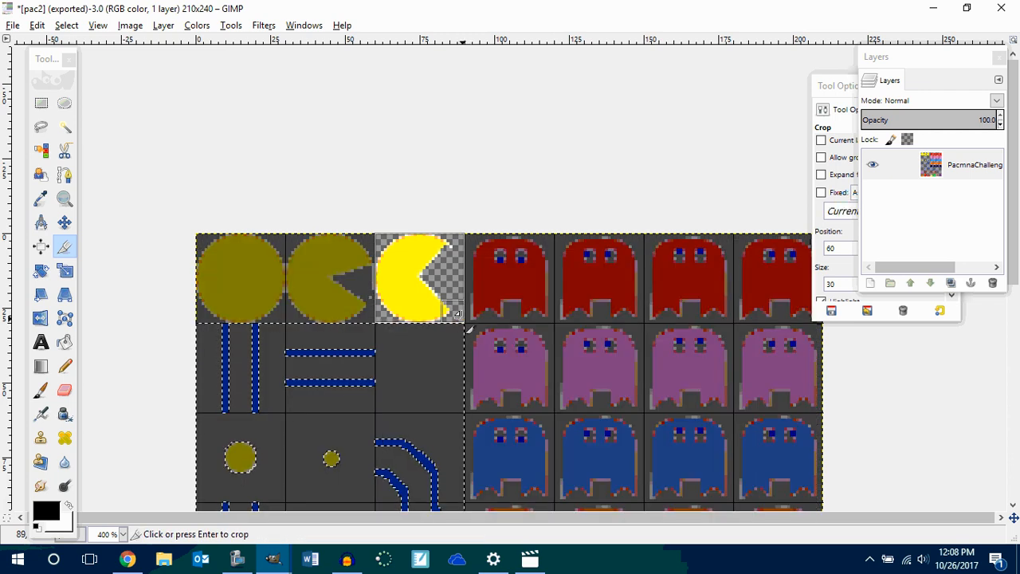
pyautogui.press('Return')
# - Export the wide-open-mouthed Pac-Man as pac3.png into the PacAttack folder with the default PNG options
pyautogui.click(12, 26)
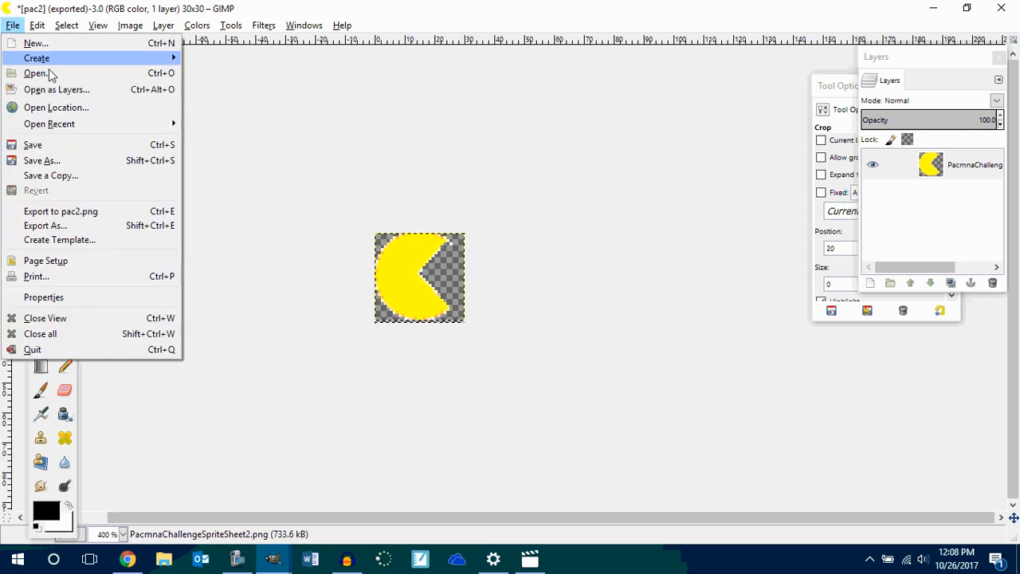
pyautogui.click(60, 226)
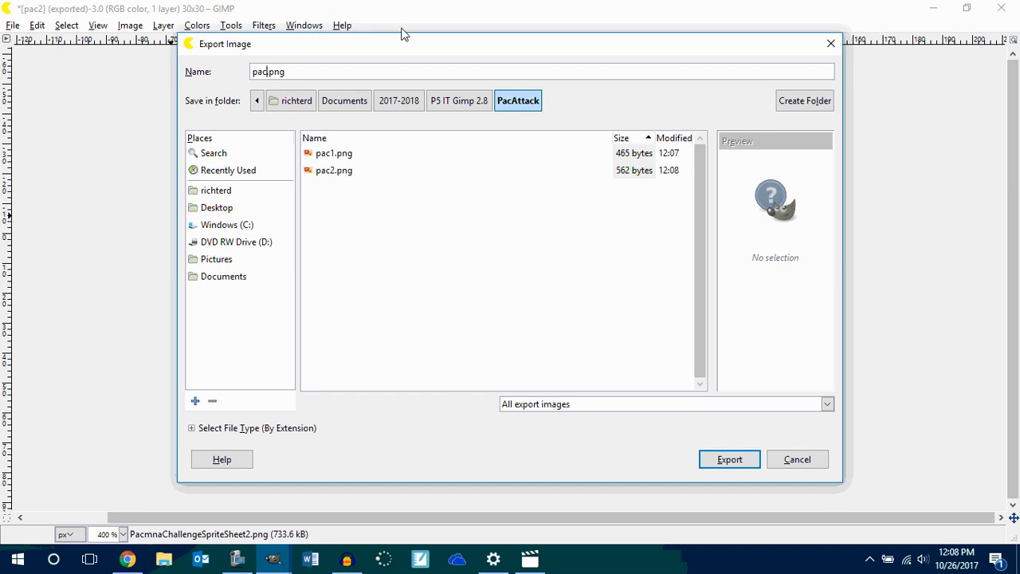
pyautogui.press('Return')
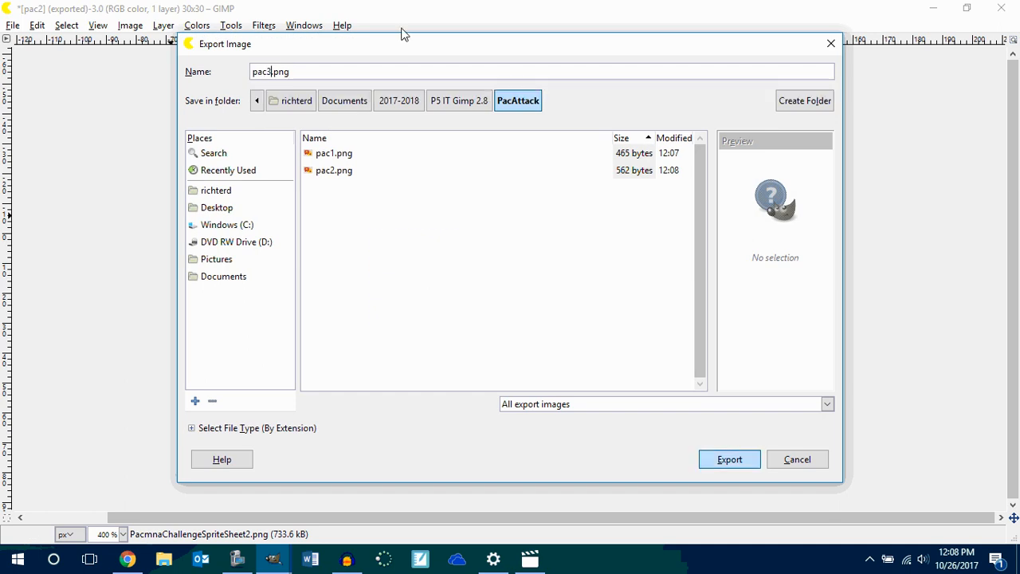
pyautogui.click(516, 415)
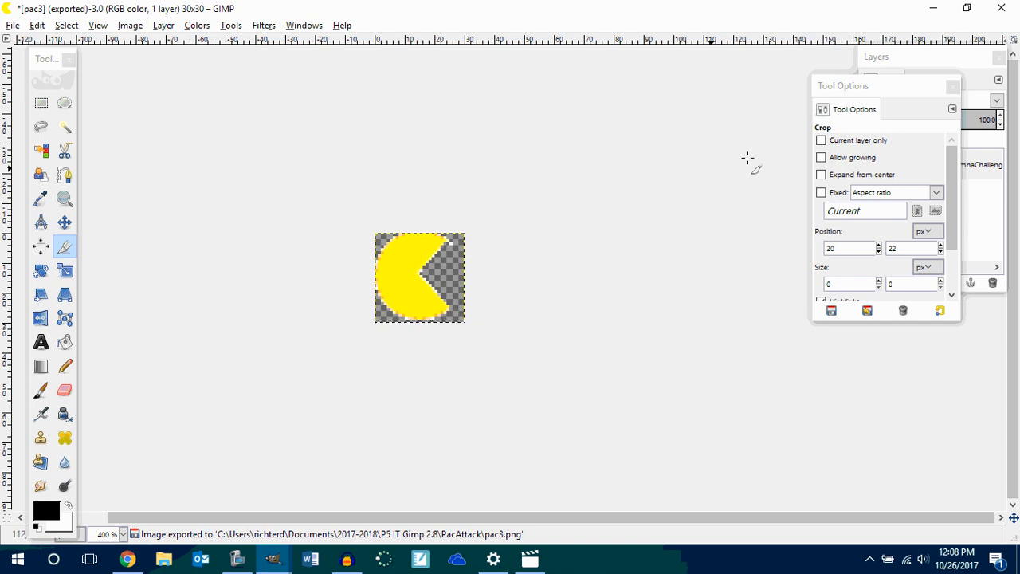
# - Undo the crop and crop the sheet to the 30 × 30 px cell with the first red ghost
pyautogui.hotkey('ctrl', 'z')
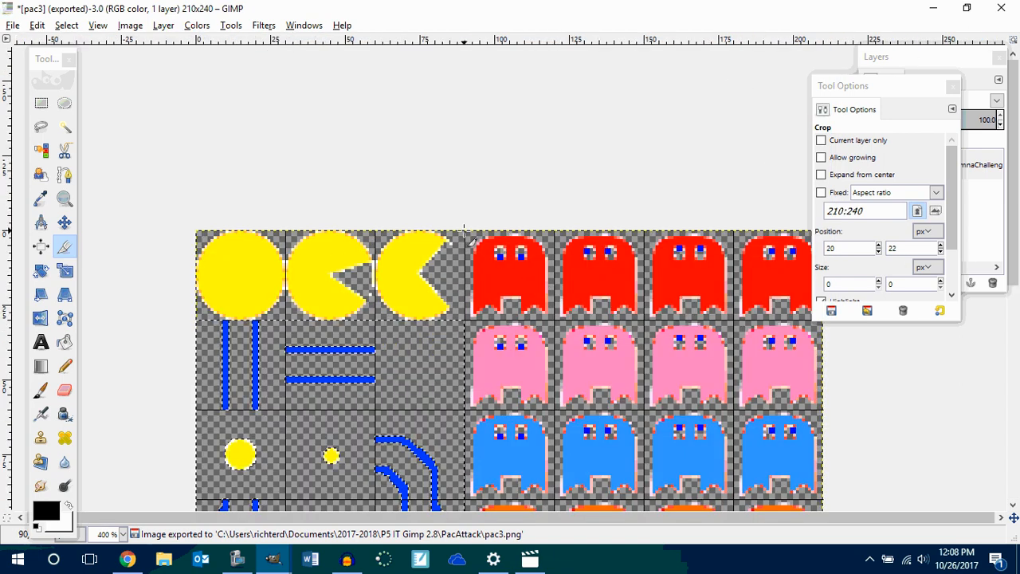
pyautogui.moveTo(466, 231); pyautogui.dragTo(559, 324)
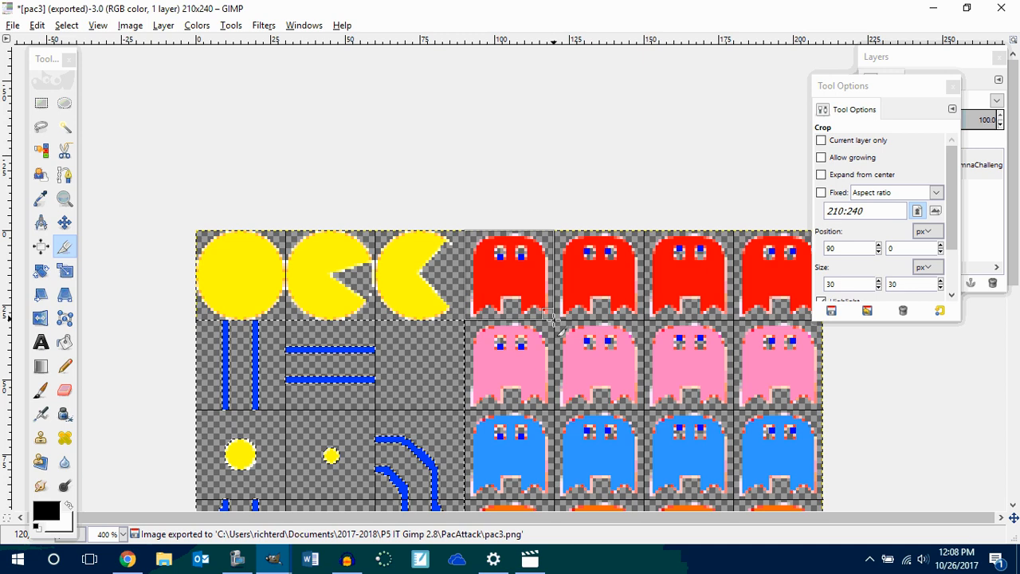
pyautogui.press('Return')
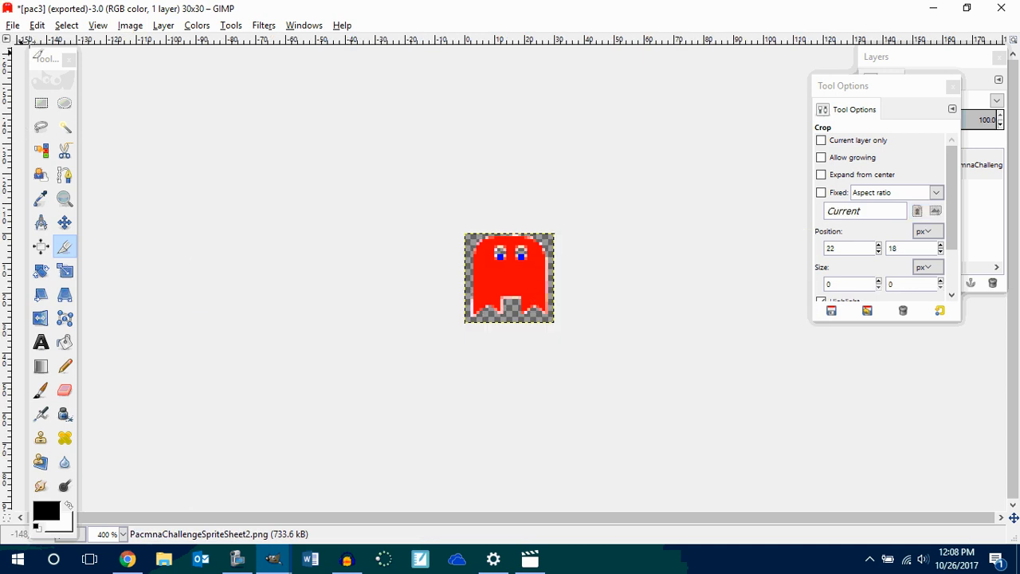
# - Export the red ghost sprite as redGhost.png into the PacAttack folder with the default PNG options
pyautogui.click(16, 26)
pyautogui.click(59, 161)
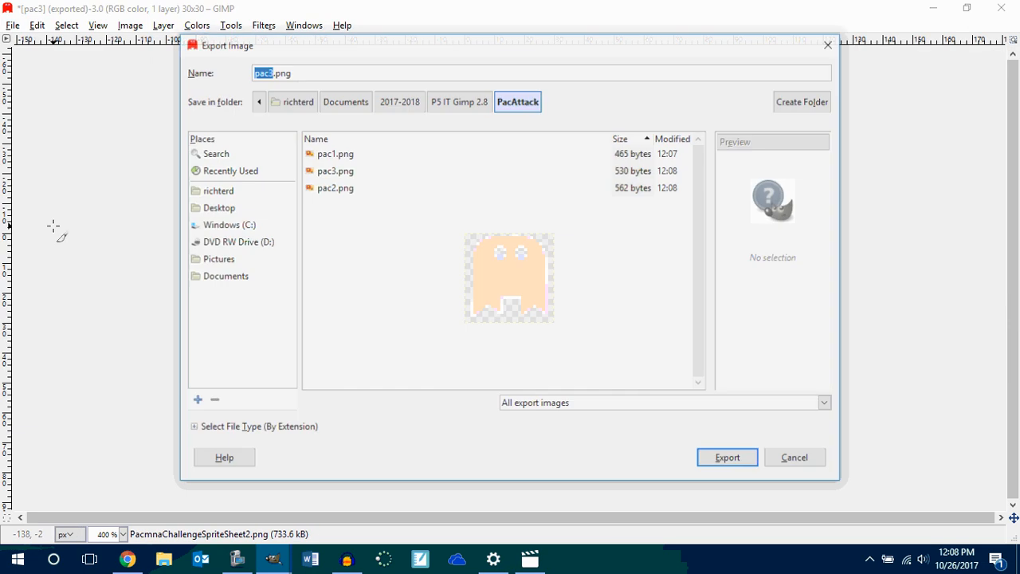
pyautogui.write('re')
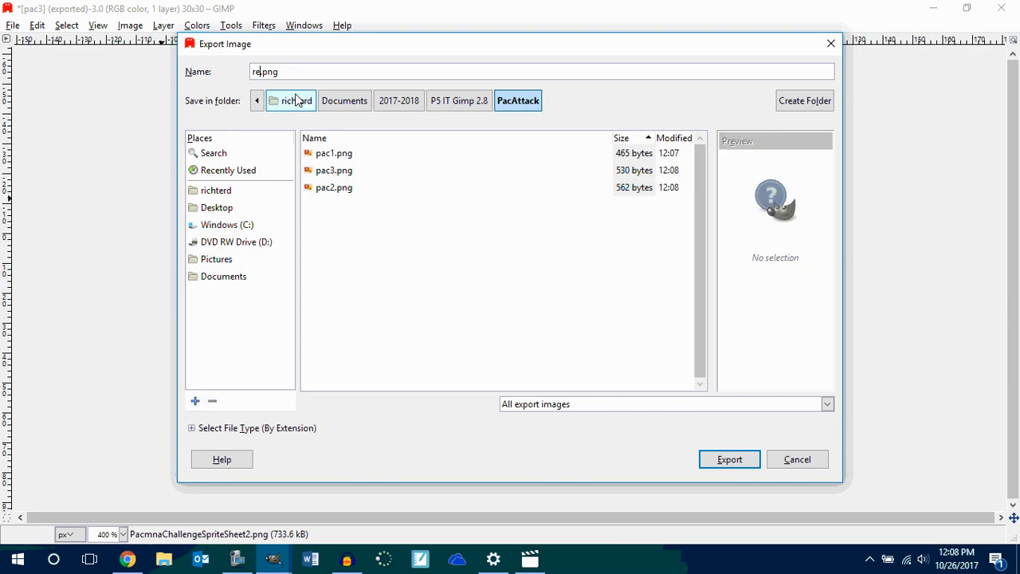
pyautogui.write('dGhos')
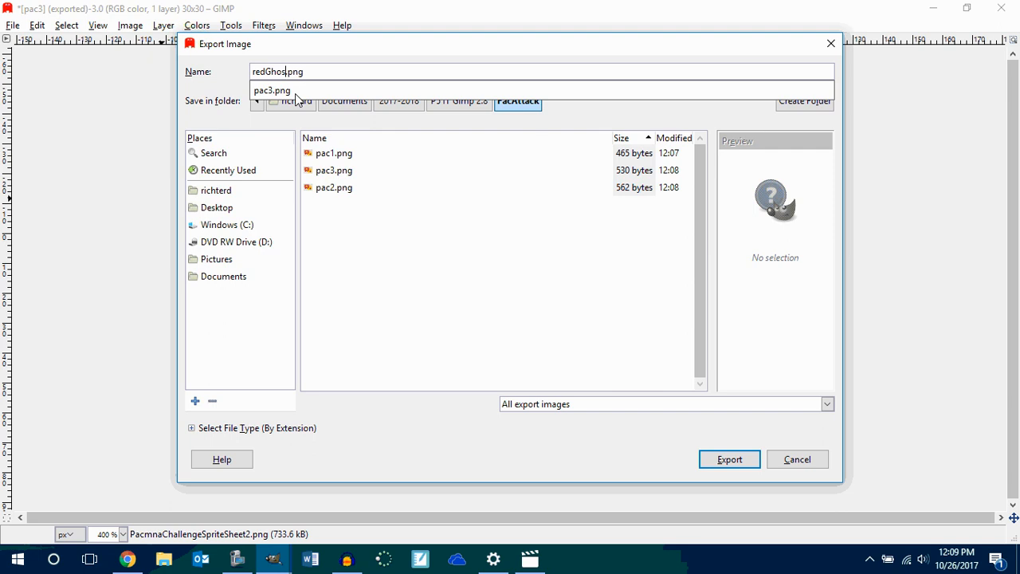
pyautogui.write('t')
pyautogui.press('Return')
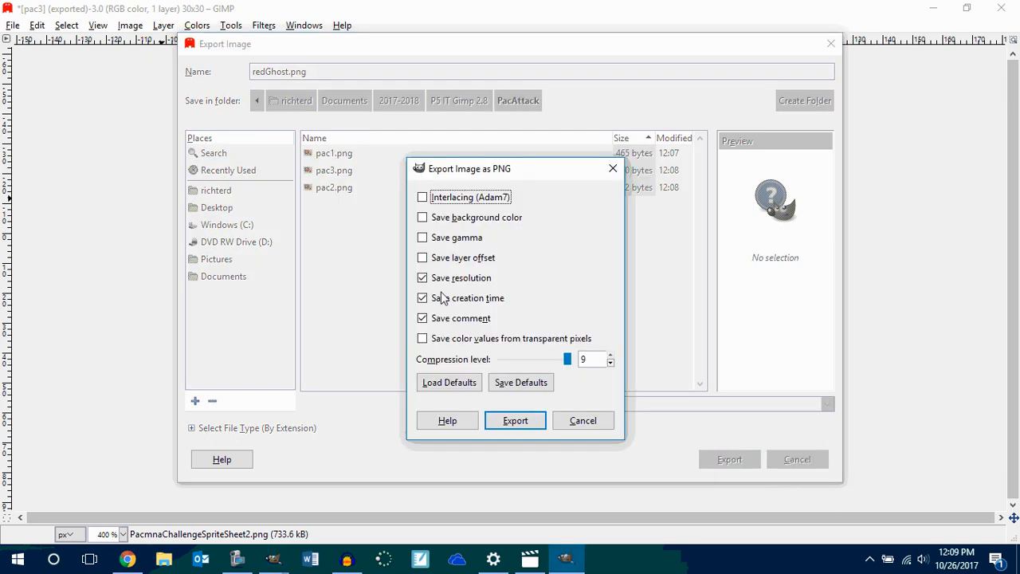
pyautogui.click(515, 420)
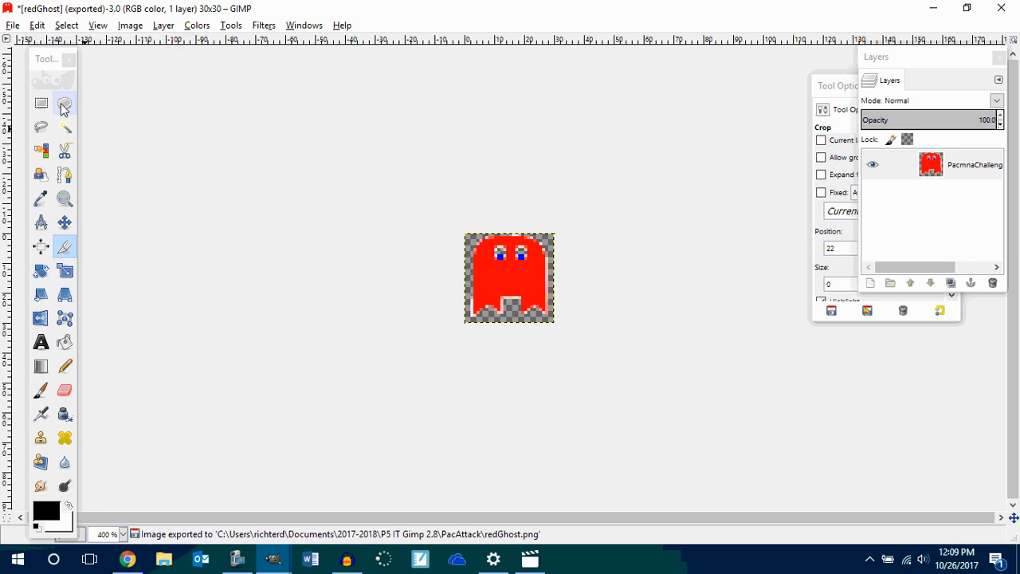
# - Undo the crop and crop the sheet to the 30 × 30 px cell with the first pink ghost
pyautogui.hotkey('ctrl', 'z')
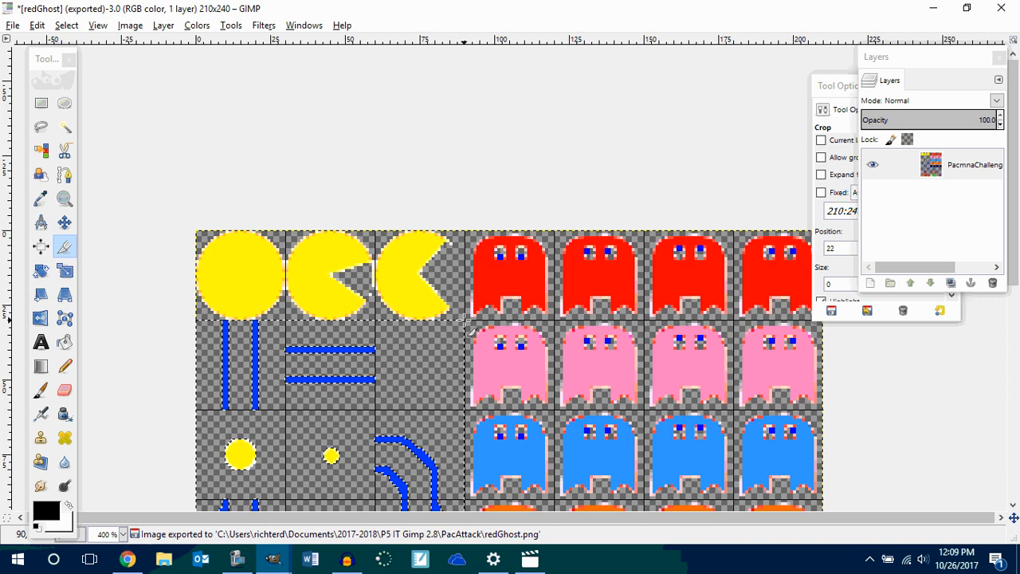
pyautogui.moveTo(466, 323); pyautogui.dragTo(551, 408)
pyautogui.click(516, 378)
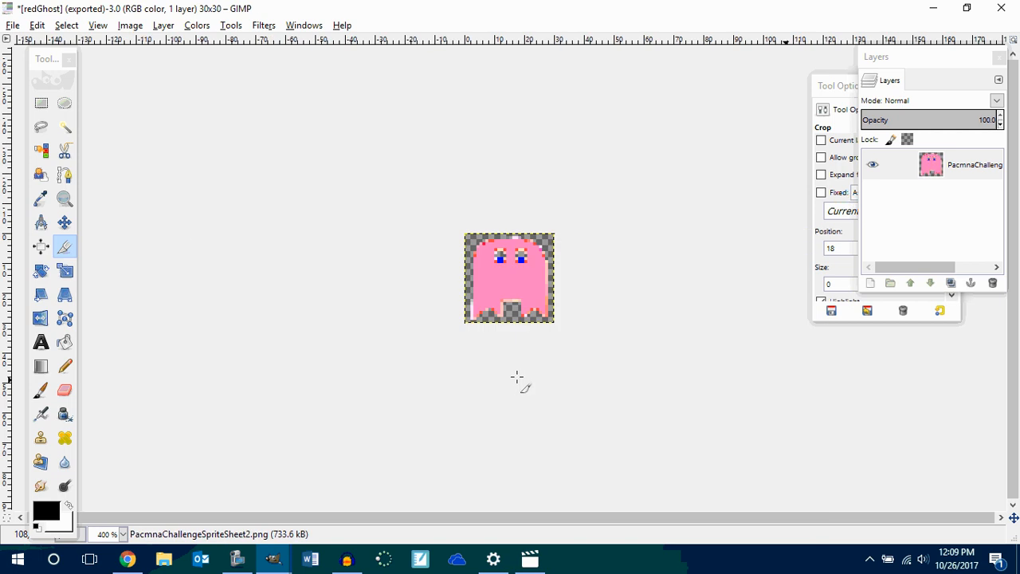
# - Export the pink ghost sprite as inky.png into the PacAttack folder with the default PNG options
pyautogui.click(13, 25)
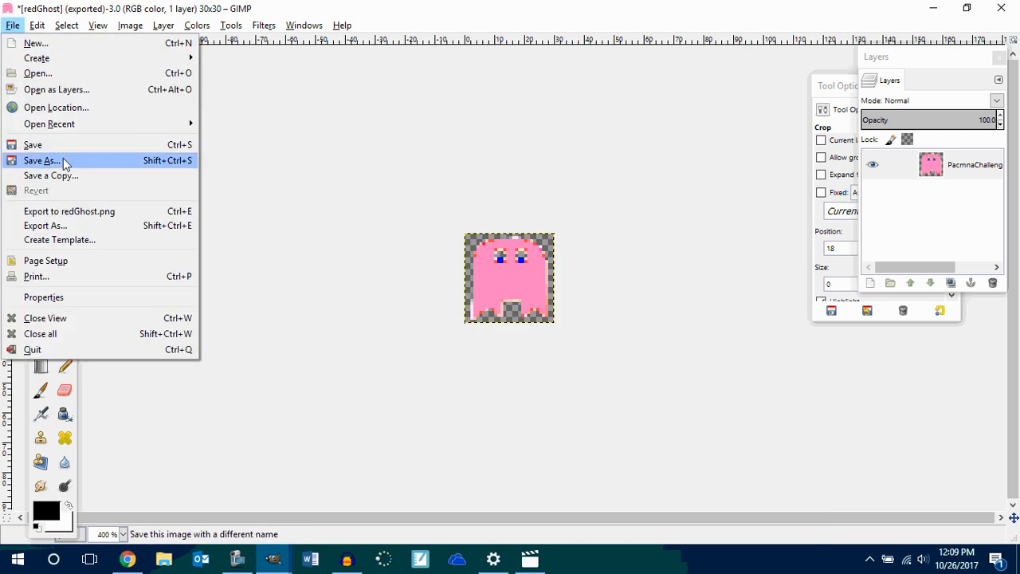
pyautogui.click(64, 226)
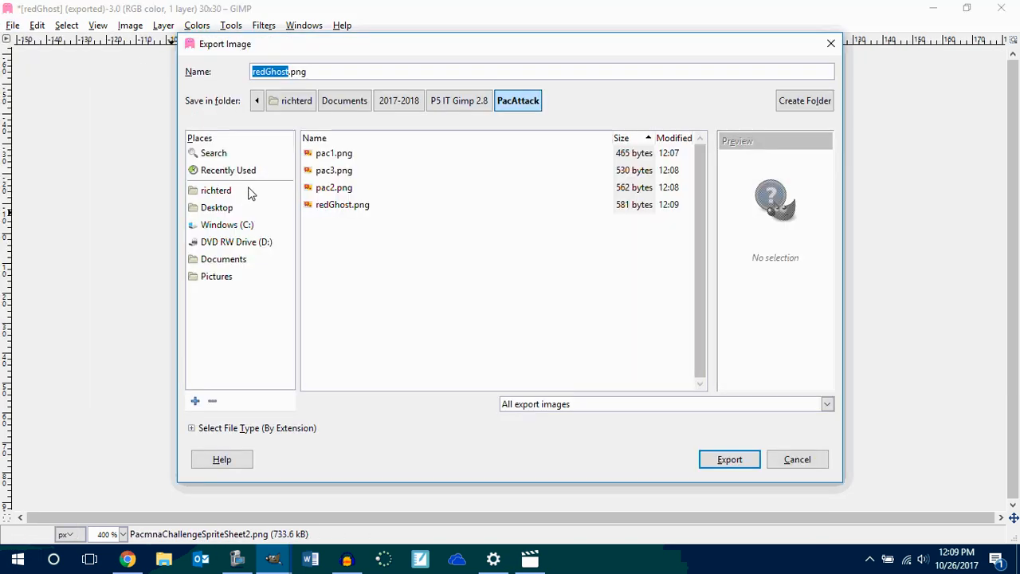
pyautogui.write('inky')
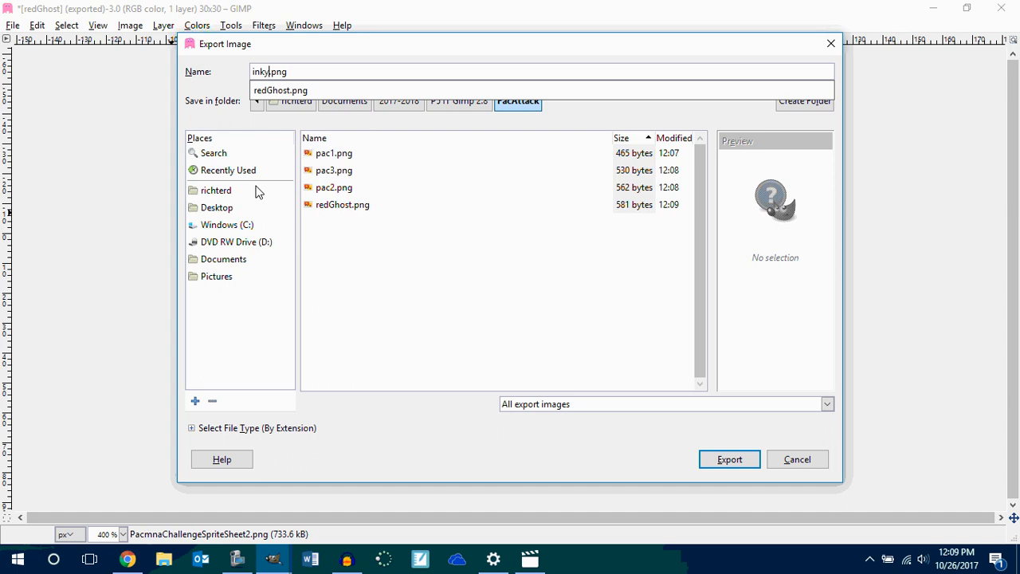
pyautogui.press('Return')
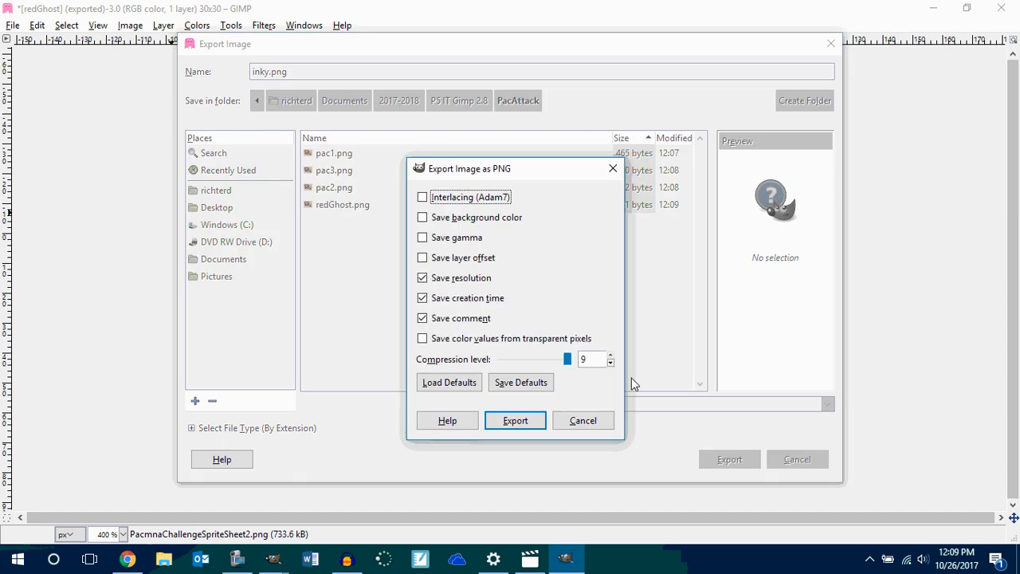
pyautogui.click(537, 424)
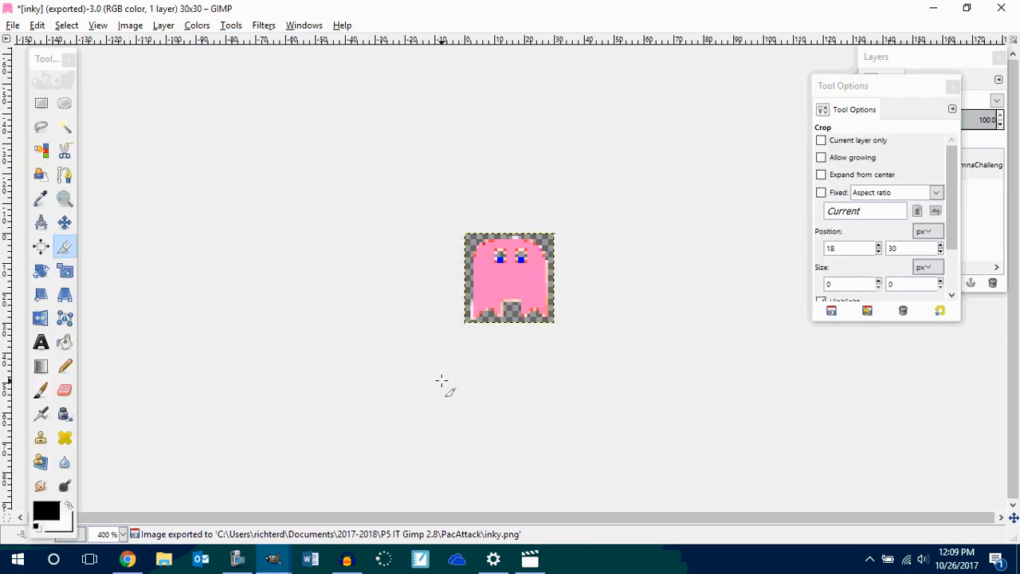
# - Undo the crop and crop the sheet to the 30 × 30 px cell with the first blue ghost
pyautogui.hotkey('ctrl', 'z')
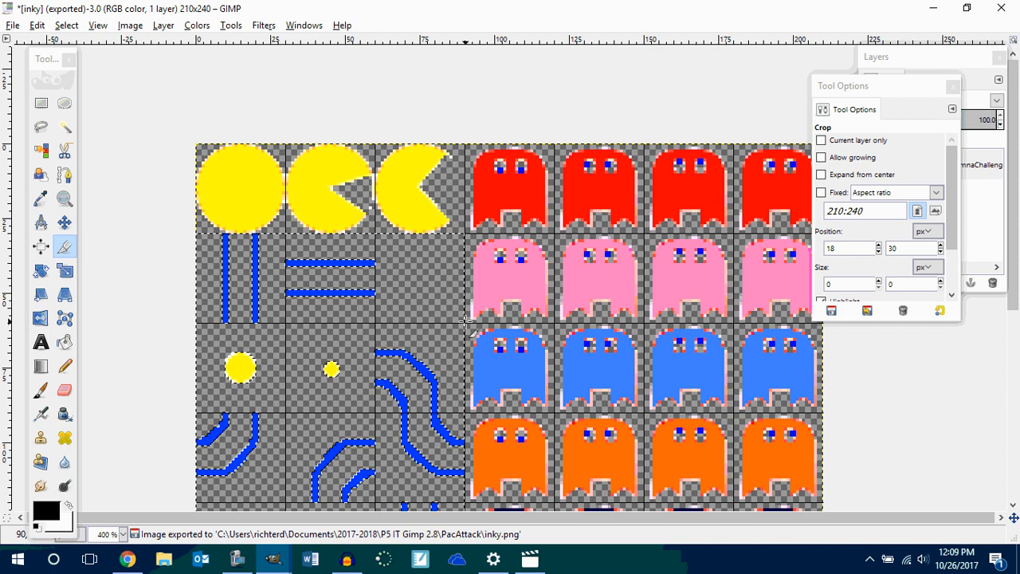
pyautogui.moveTo(467, 323); pyautogui.dragTo(553, 411)
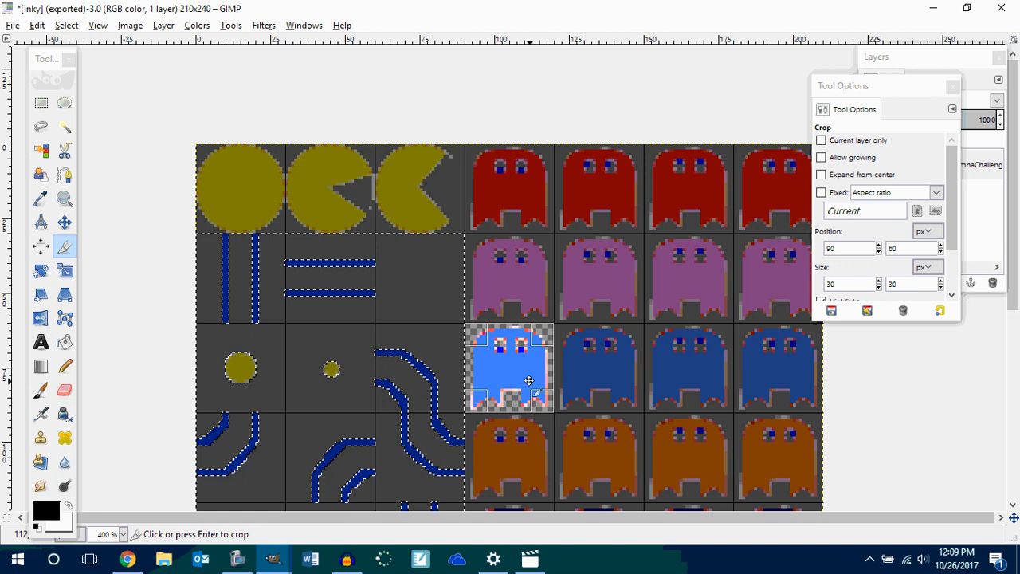
pyautogui.click(528, 380)
# - Export the blue ghost sprite as pinky.png into the PacAttack folder with the default PNG options
pyautogui.click(13, 26)
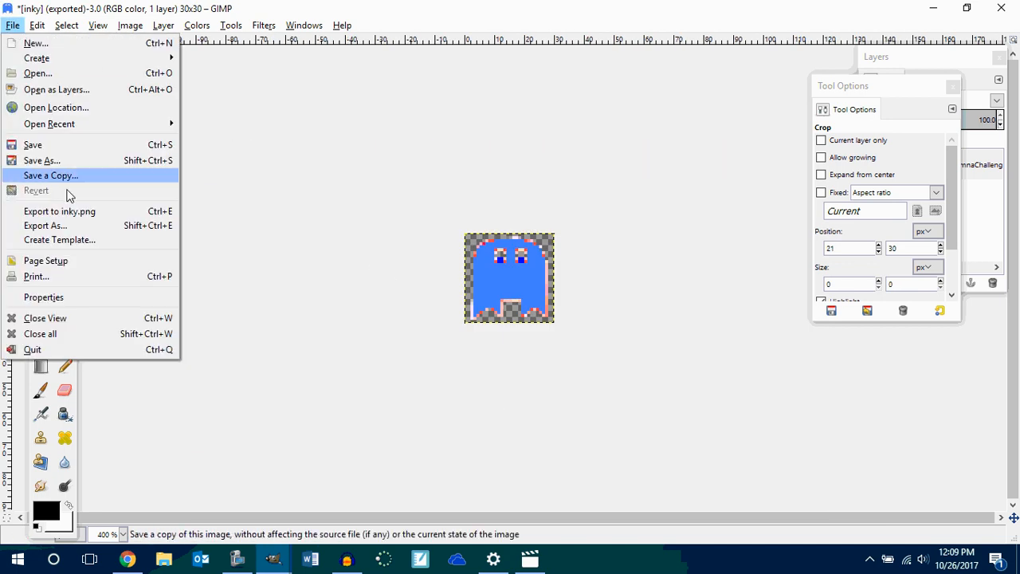
pyautogui.click(70, 226)
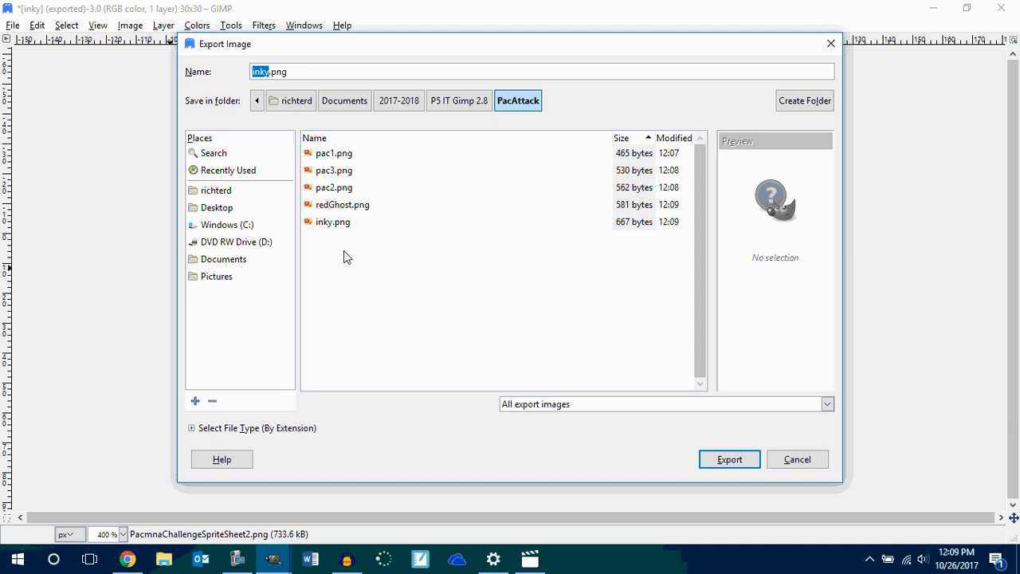
pyautogui.write('pink')
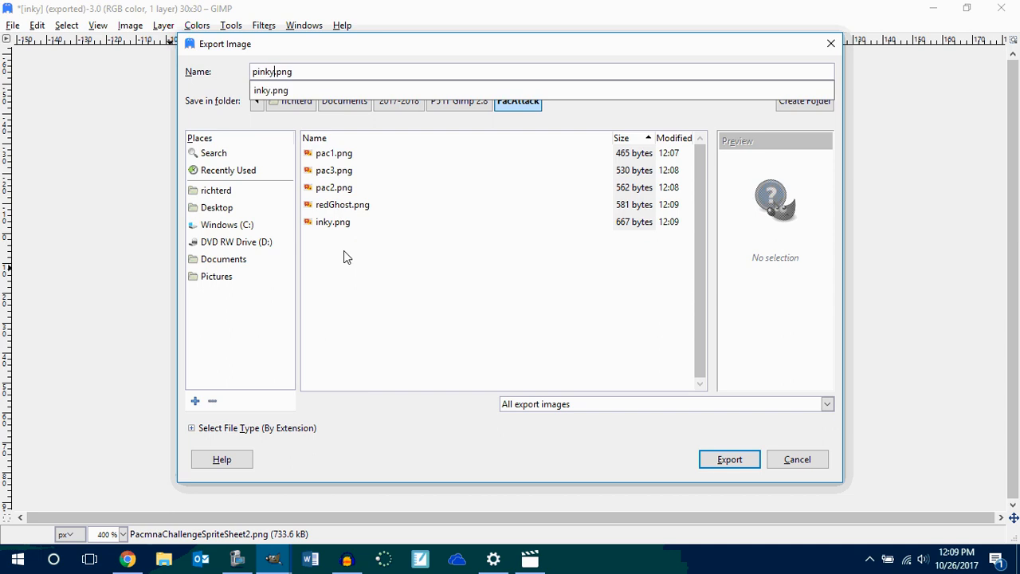
pyautogui.press('Return')
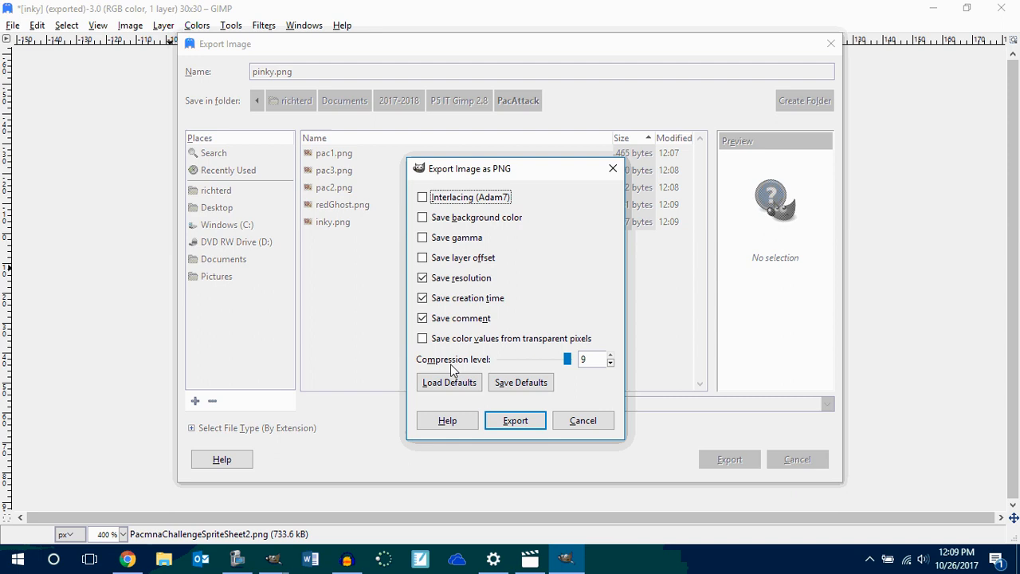
pyautogui.click(496, 421)
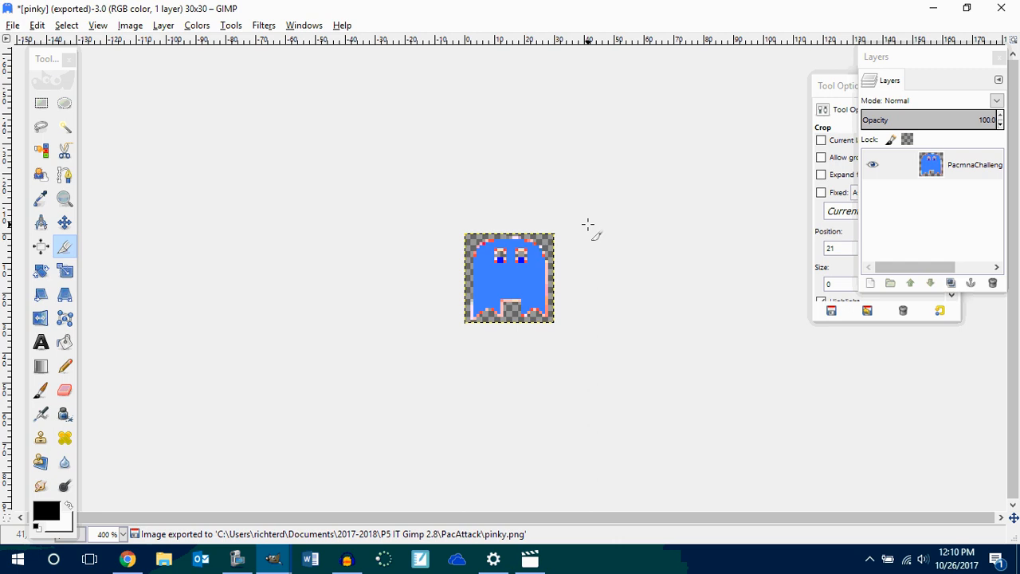
# - Undo the crop and crop the sheet once more to the 30 × 30 px cell with the first blue ghost
pyautogui.hotkey('ctrl', 'z')
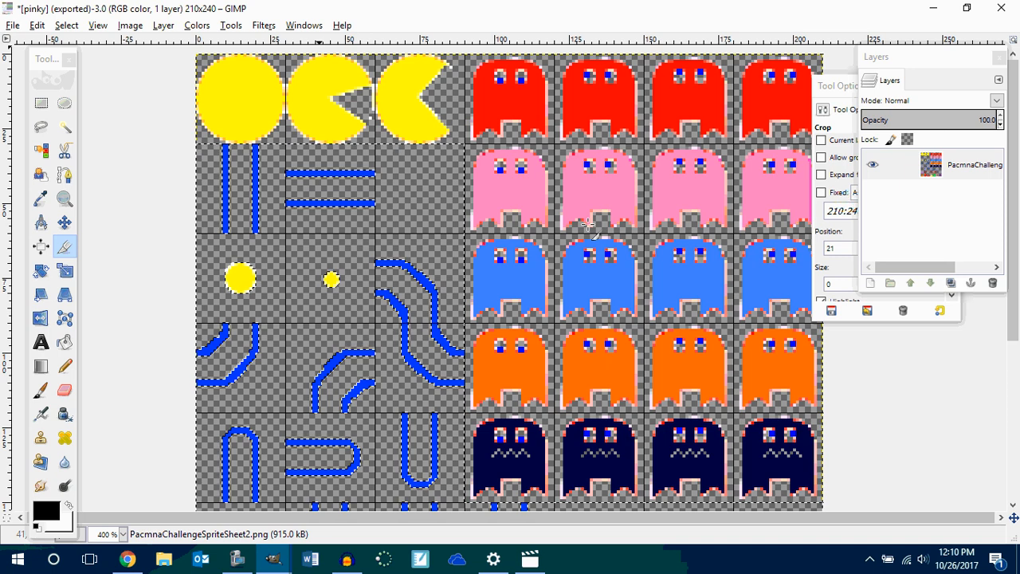
pyautogui.scroll(-3, 771, 317)
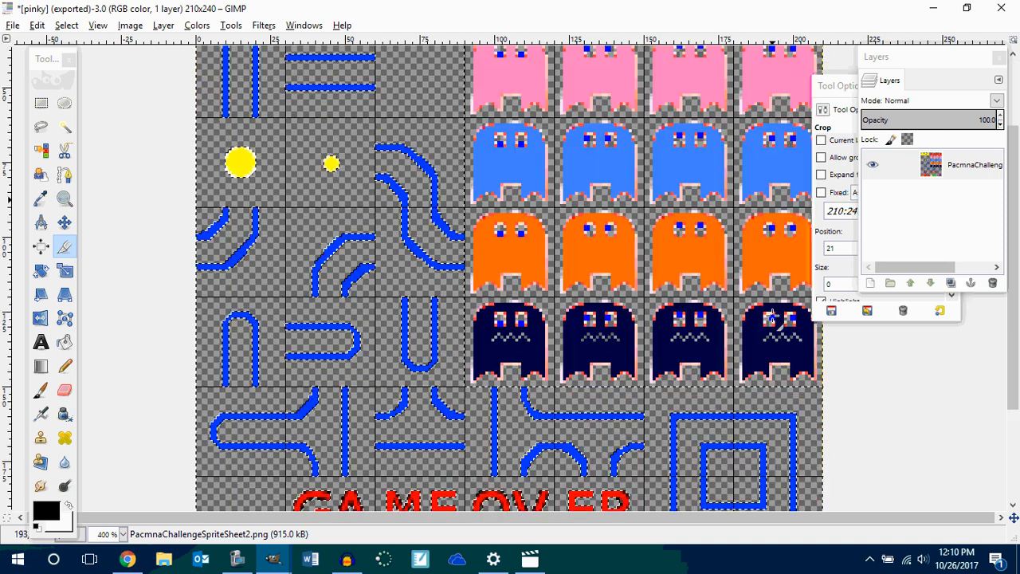
pyautogui.scroll(3, 626, 207)
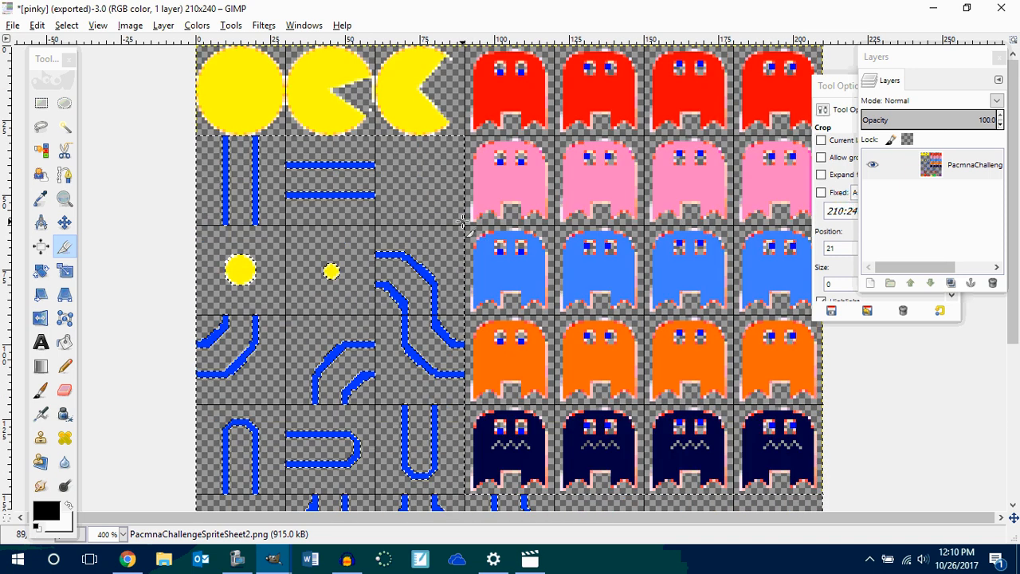
pyautogui.moveTo(469, 231); pyautogui.dragTo(557, 315)
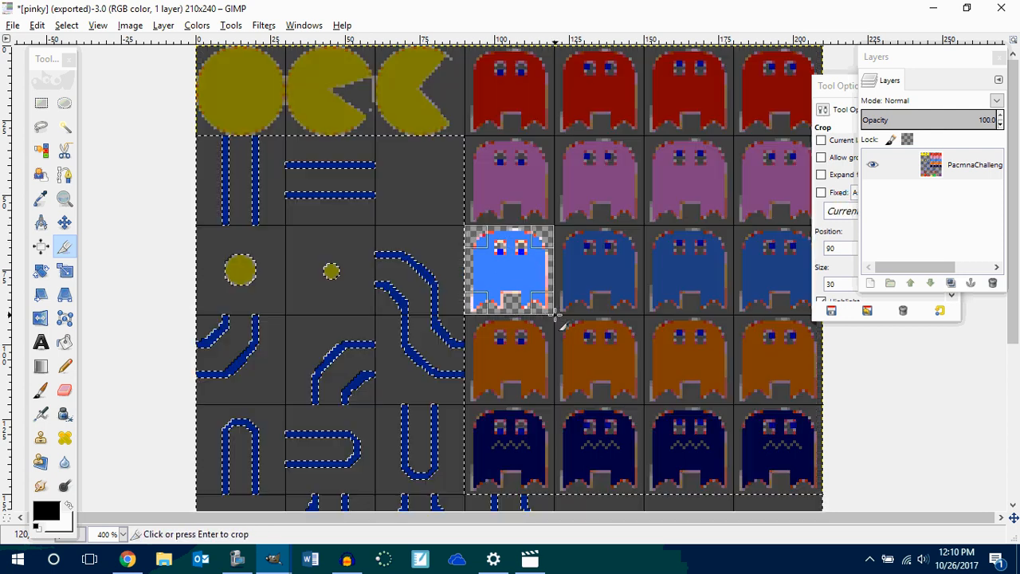
pyautogui.click(510, 271)
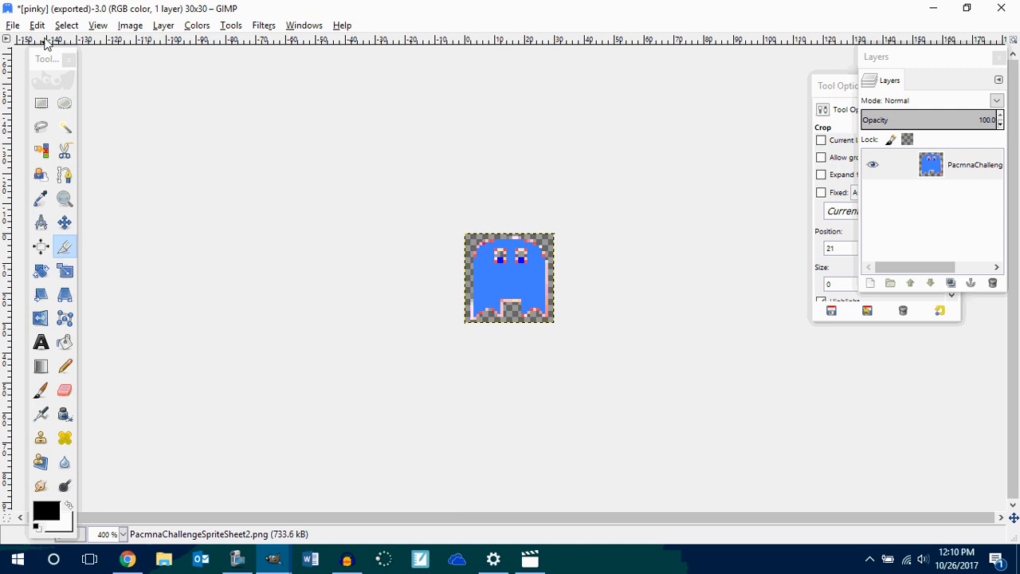
# - Export the blue ghost sprite as inky.png into the PacAttack folder with the default PNG options, replacing the existing file
pyautogui.click(13, 24)
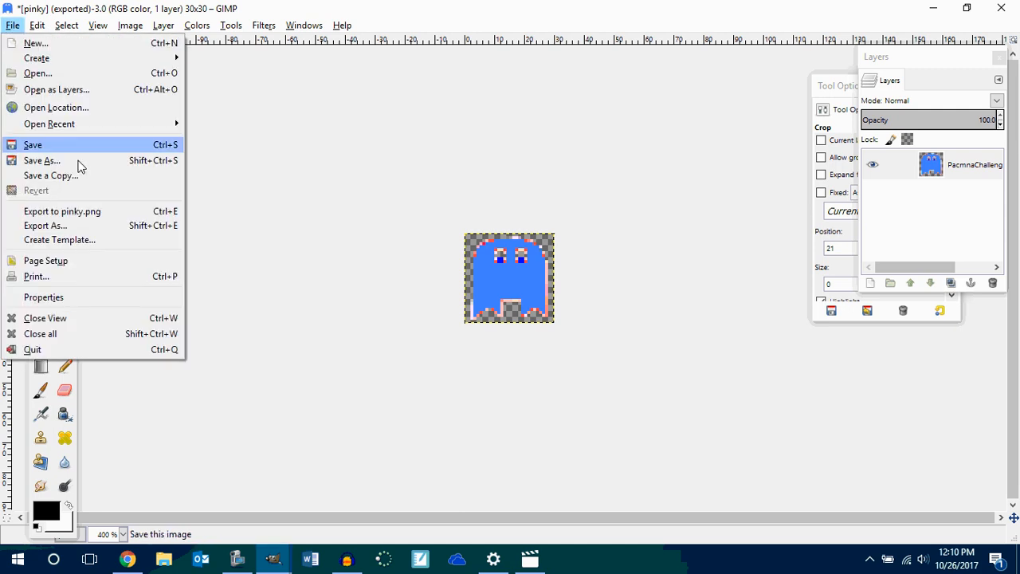
pyautogui.click(84, 224)
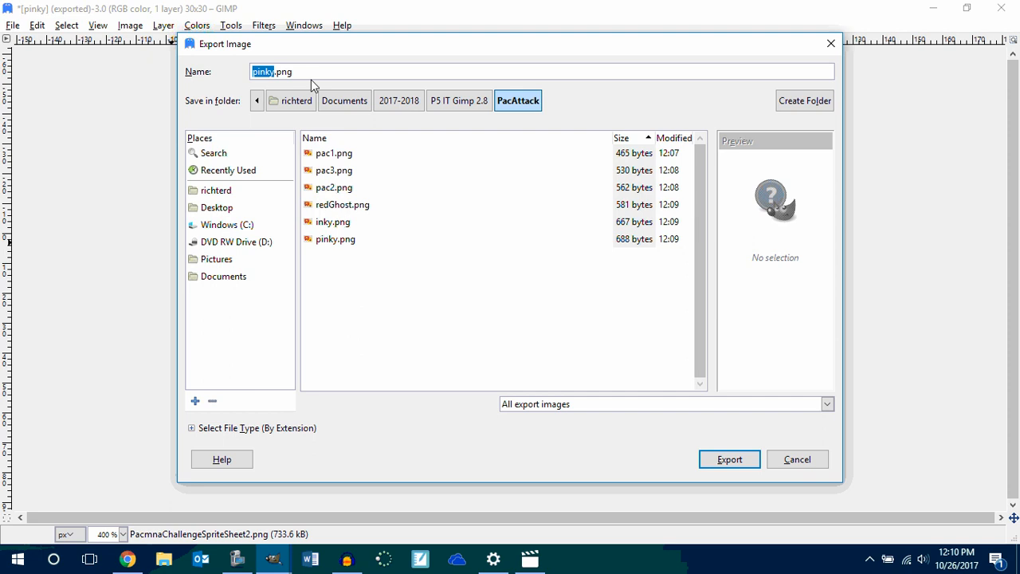
pyautogui.moveTo(739, 62); pyautogui.dragTo(769, 108)
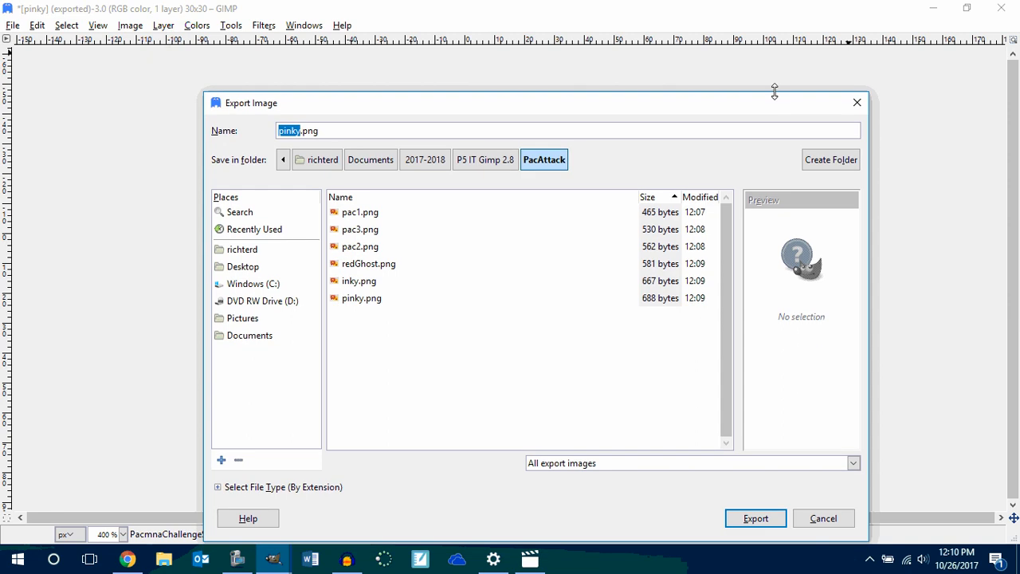
pyautogui.press('BackSpace')
pyautogui.write('inky')
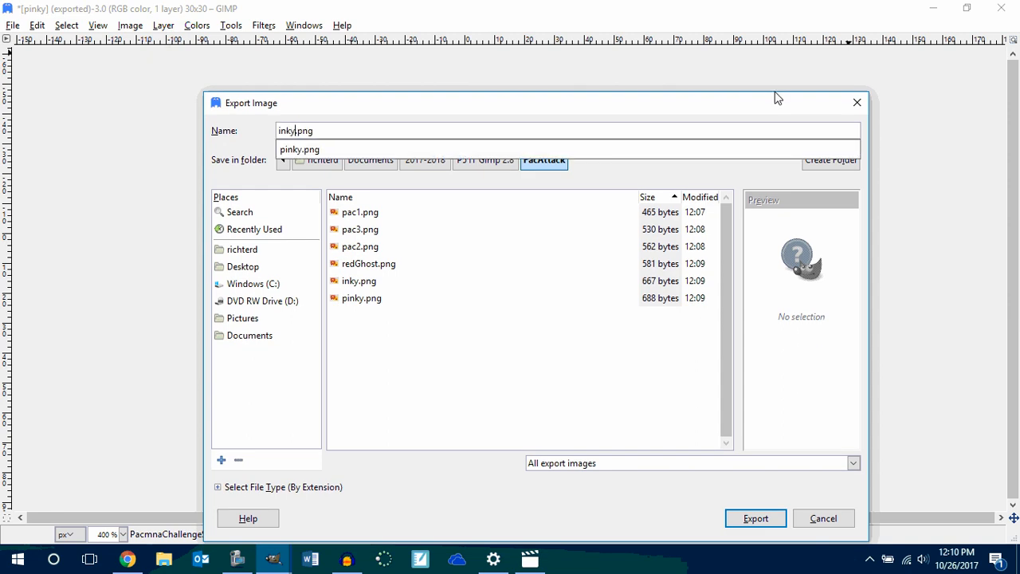
pyautogui.press('Return')
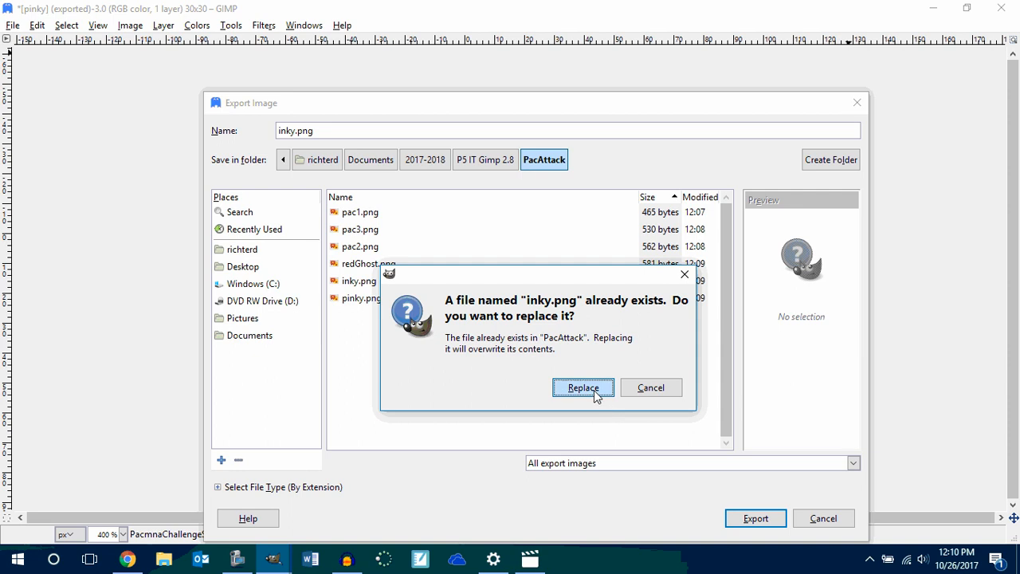
pyautogui.click(593, 389)
pyautogui.click(515, 420)
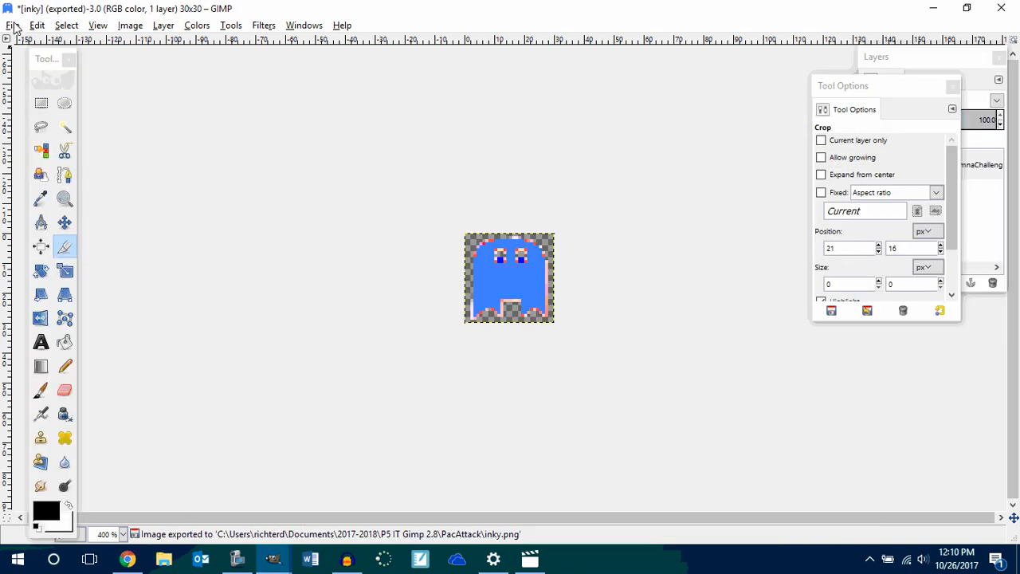
# - Undo the crop and crop the sheet to the 30 × 30 px cell with the first orange ghost
pyautogui.hotkey('ctrl', 'z')
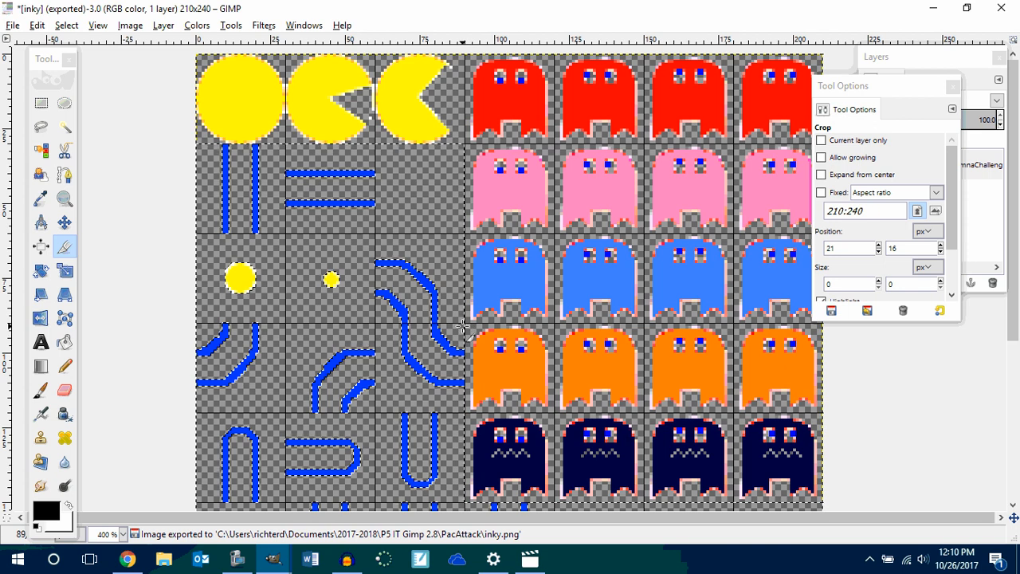
pyautogui.moveTo(466, 323); pyautogui.dragTo(548, 408)
pyautogui.click(521, 372)
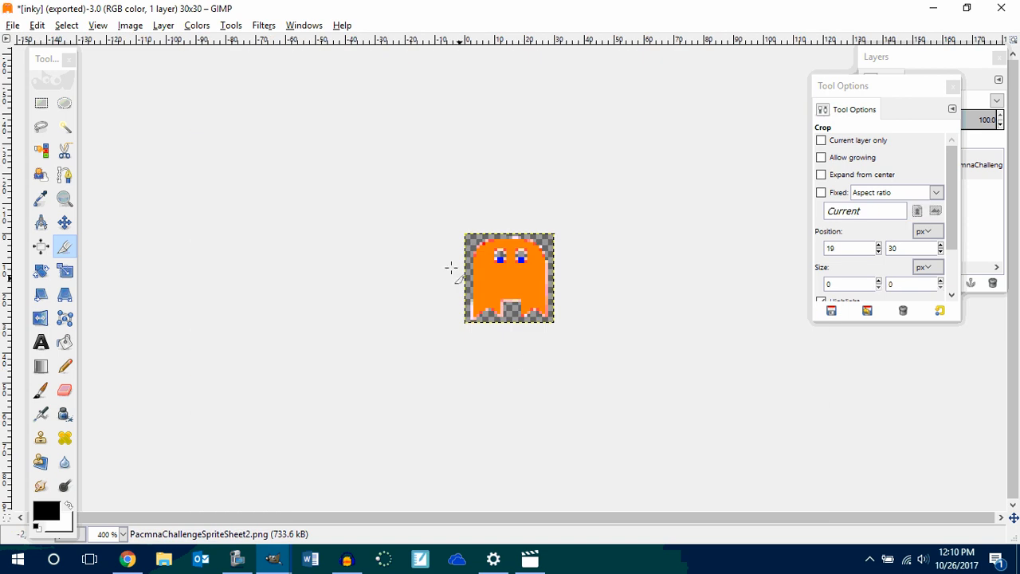
# - Export the orange ghost sprite as clyde.png into the PacAttack folder with the default PNG options
pyautogui.click(13, 24)
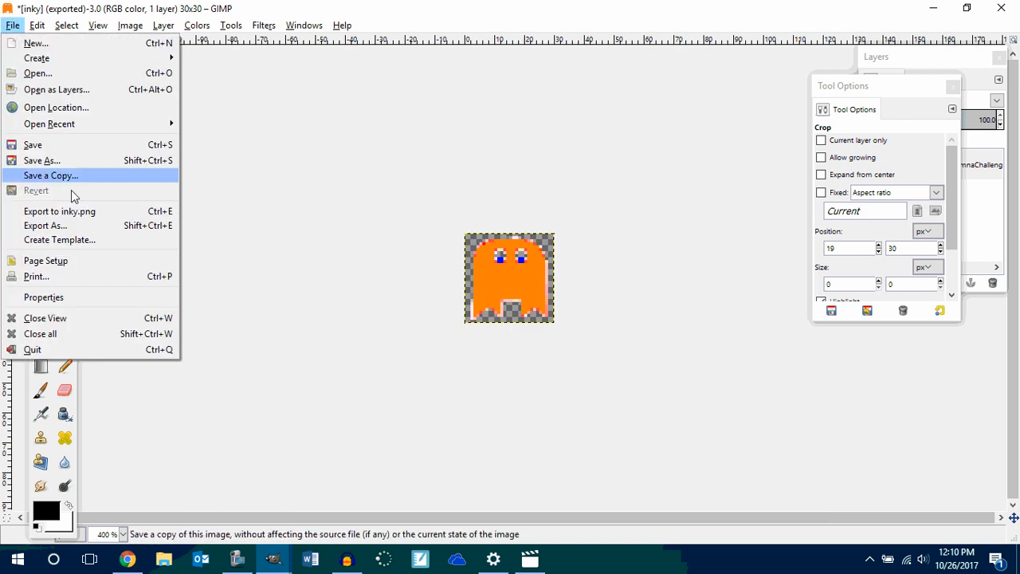
pyautogui.click(69, 223)
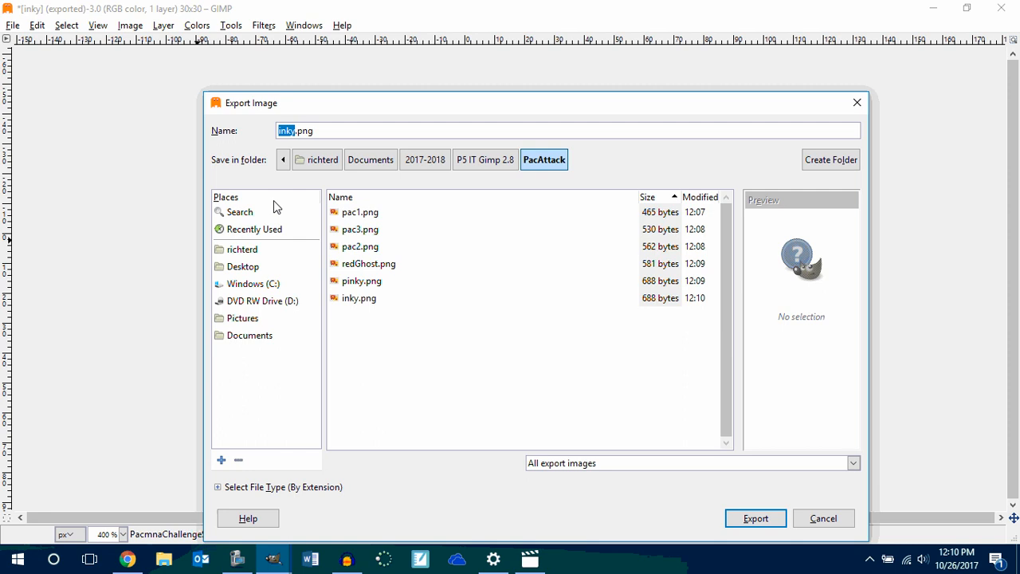
pyautogui.write('clyde')
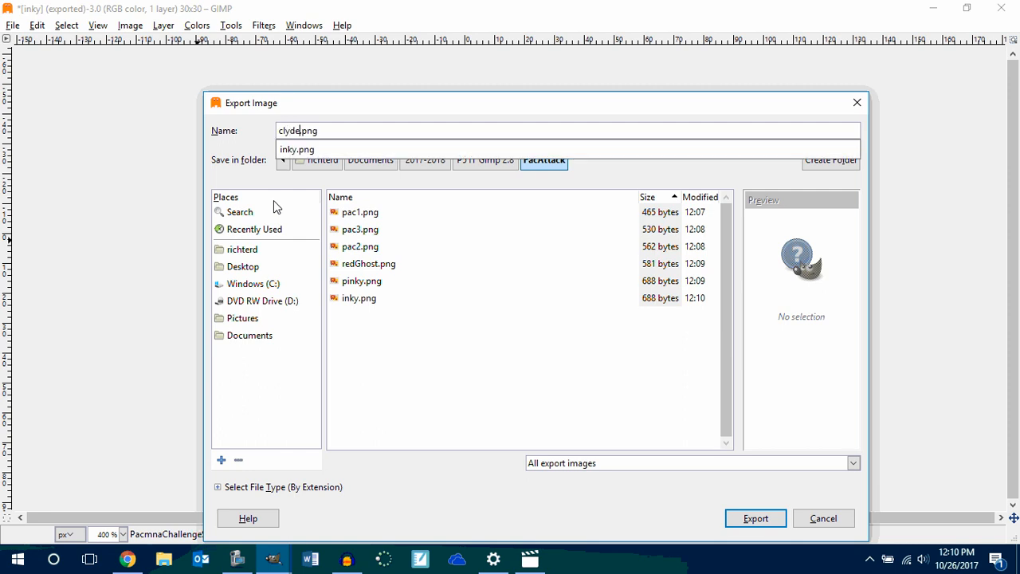
pyautogui.press('Return')
pyautogui.click(515, 421)
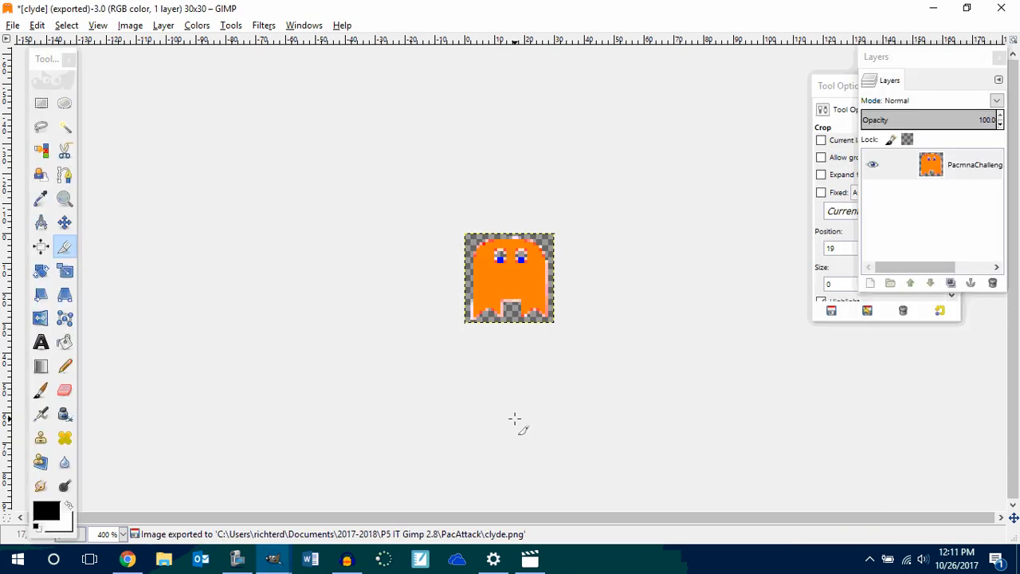
# - Undo the crop and crop the sheet to the 30 × 30 px cell containing the small yellow dot
pyautogui.hotkey('ctrl', 'z')
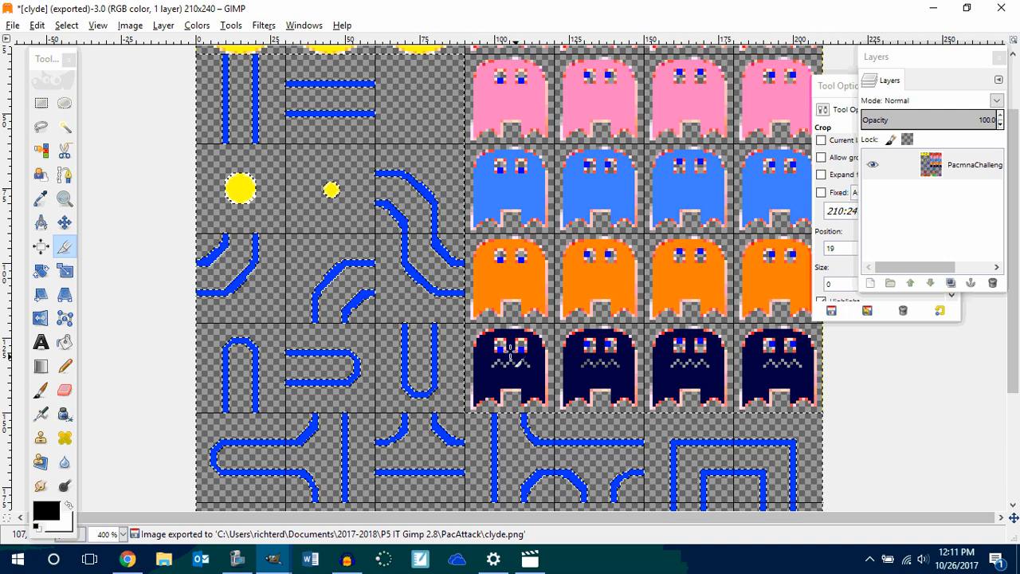
pyautogui.scroll(-5, 595, 309)
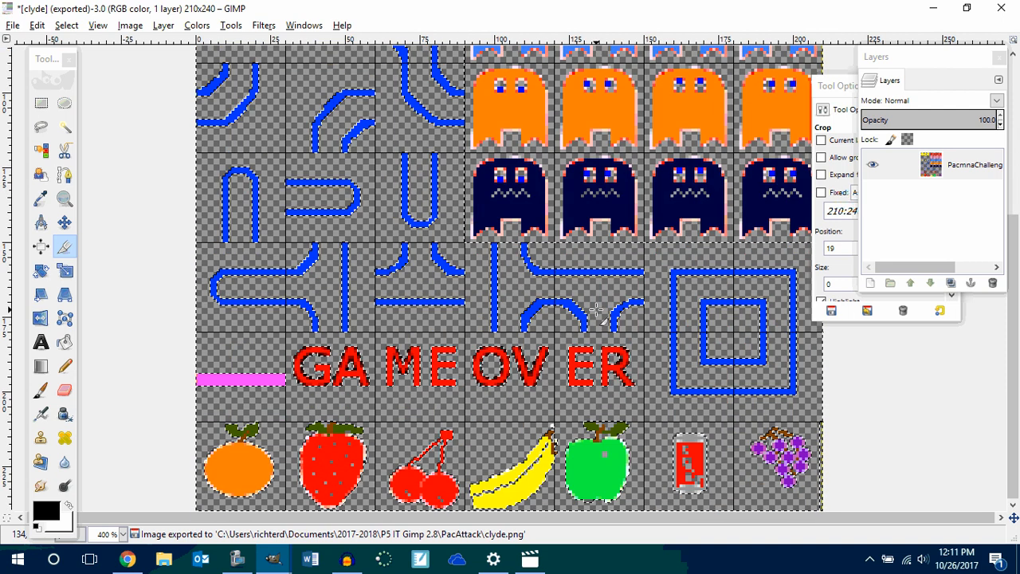
pyautogui.scroll(5, 333, 310)
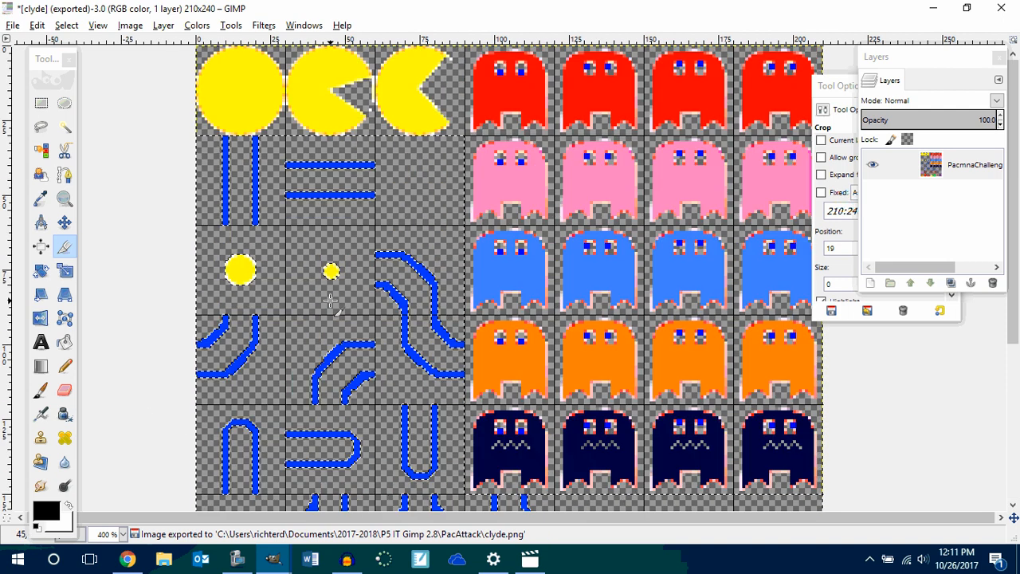
pyautogui.moveTo(285, 226); pyautogui.dragTo(373, 314)
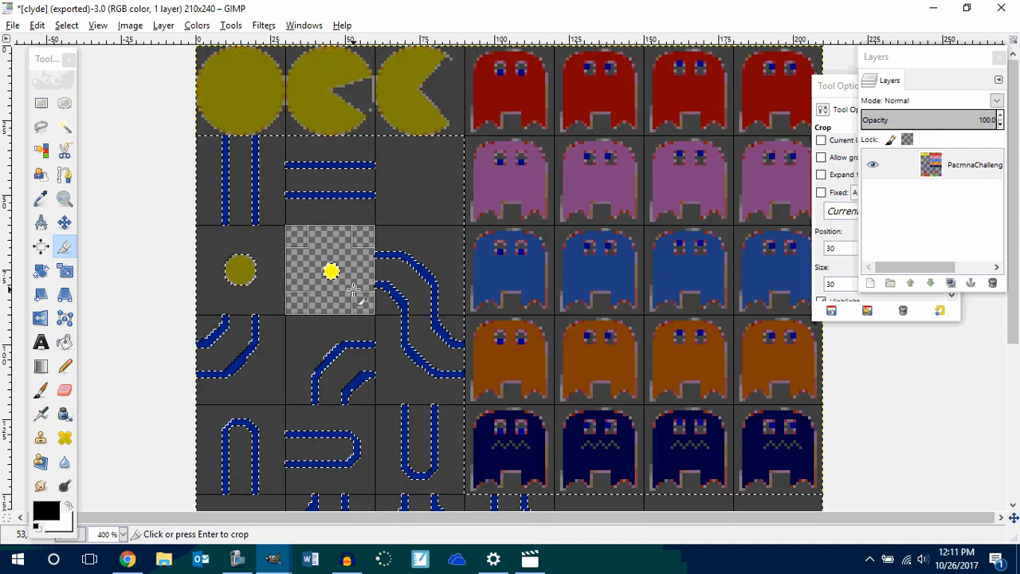
pyautogui.click(353, 289)
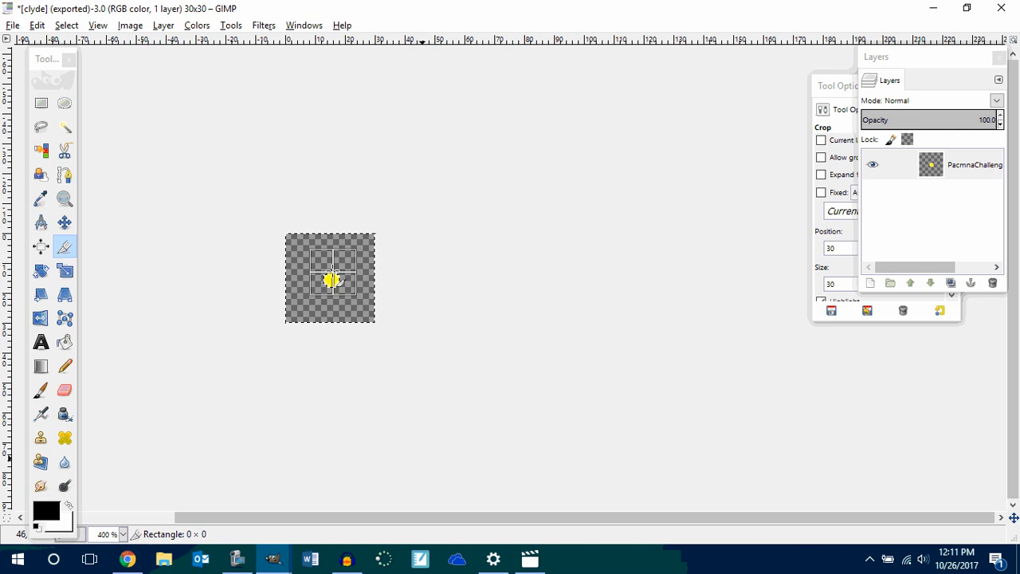
# - Export the small dot sprite as dot.png into the PacAttack folder with the default PNG options
pyautogui.click(12, 26)
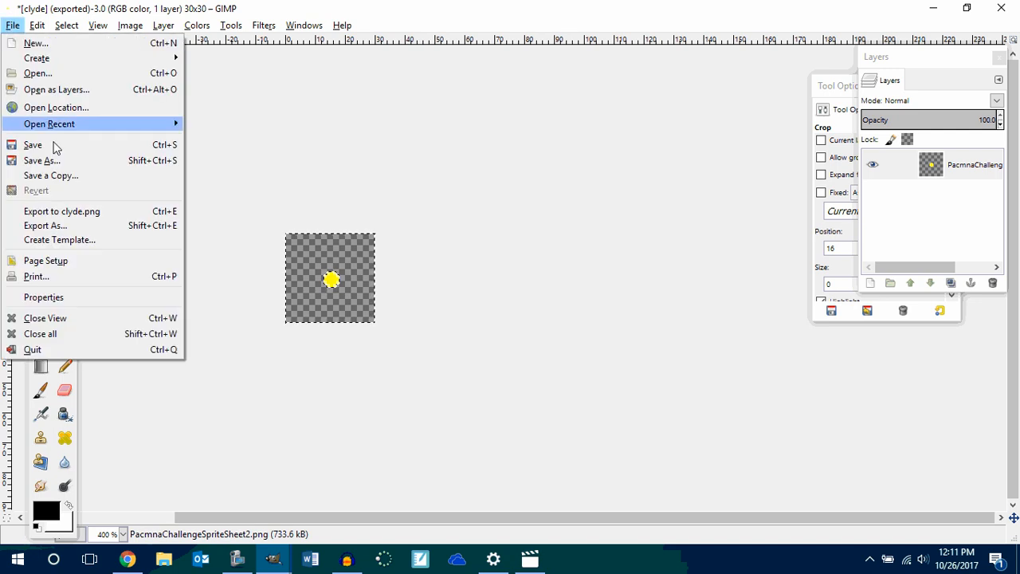
pyautogui.click(46, 228)
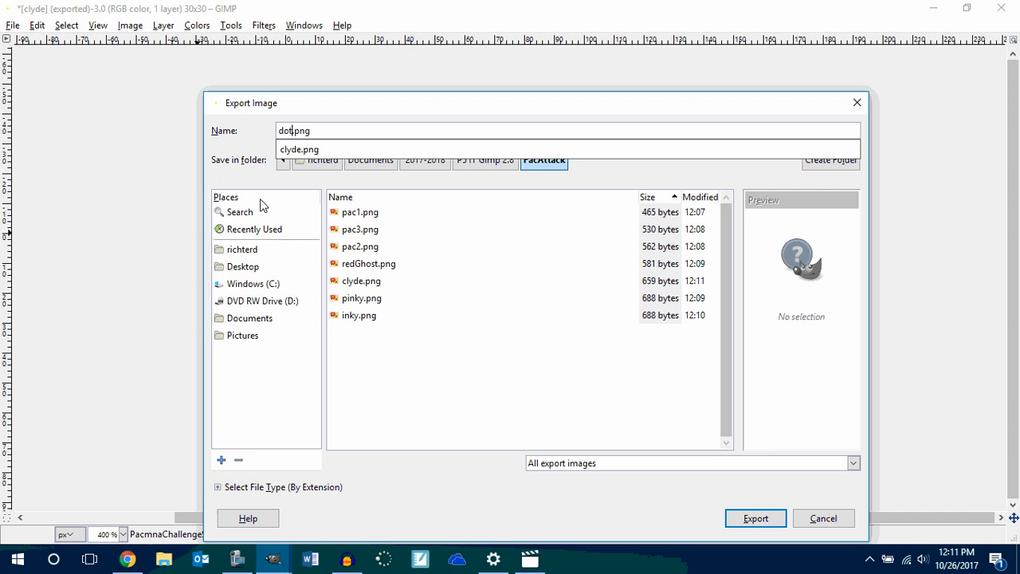
pyautogui.press('Return')
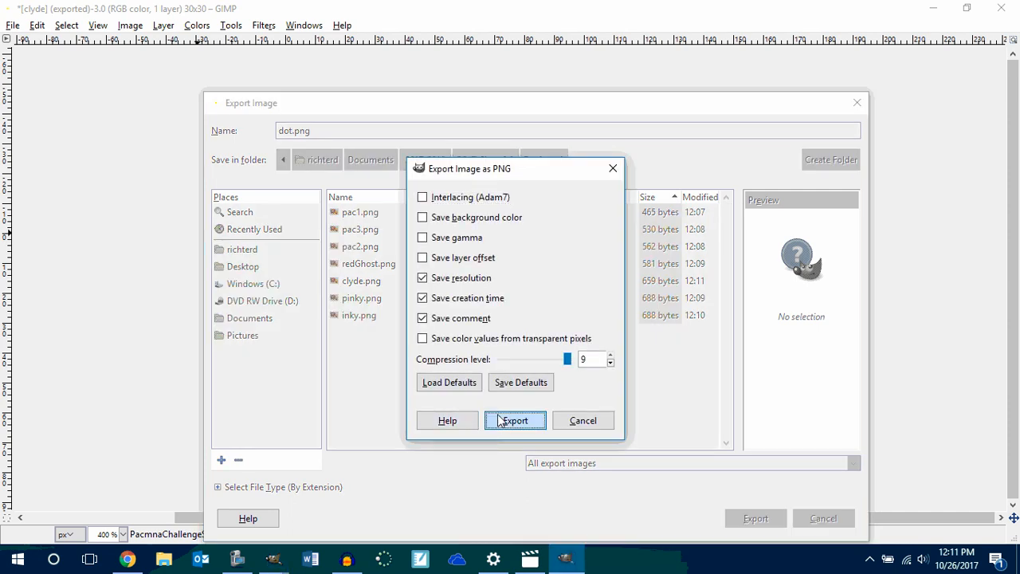
pyautogui.click(510, 420)
# - Undo the crop and crop the sheet to a 30 × 30 px area around the larger yellow ball
pyautogui.hotkey('ctrl', 'z')
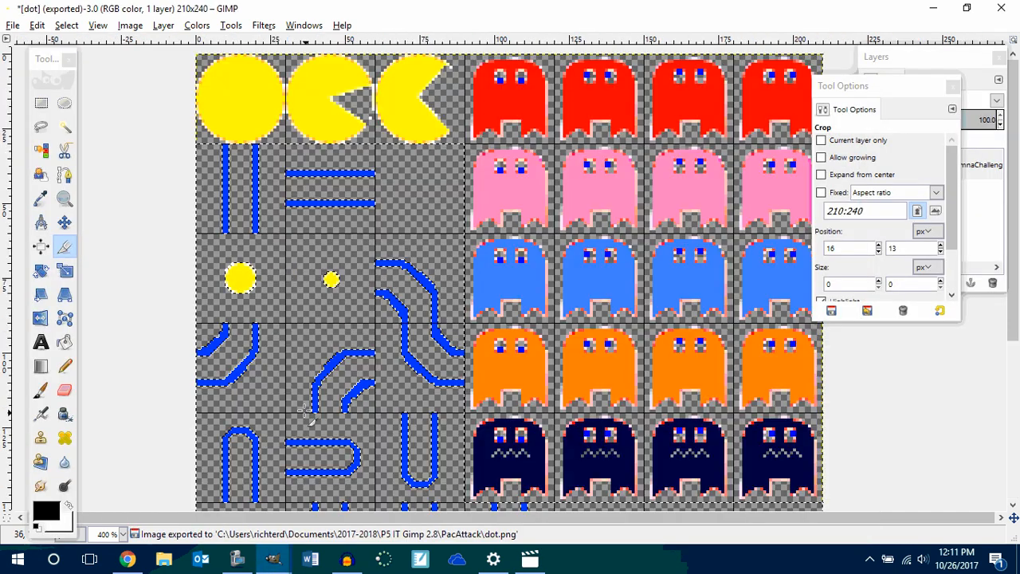
pyautogui.moveTo(196, 233); pyautogui.dragTo(286, 323)
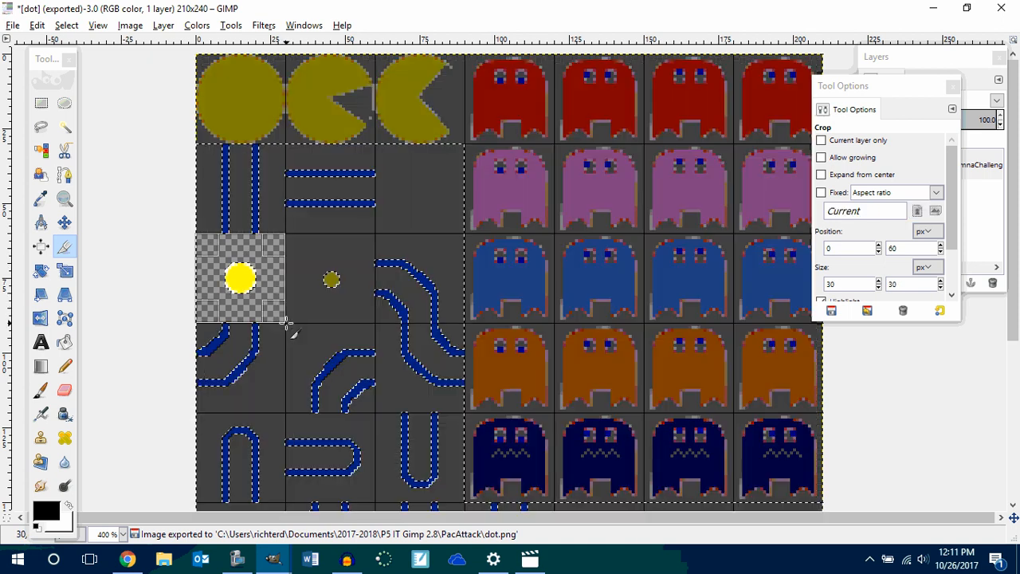
pyautogui.click(239, 278)
# - Export the larger yellow ball sprite as powerBall.png into the PacAttack folder with the default PNG options
pyautogui.click(12, 25)
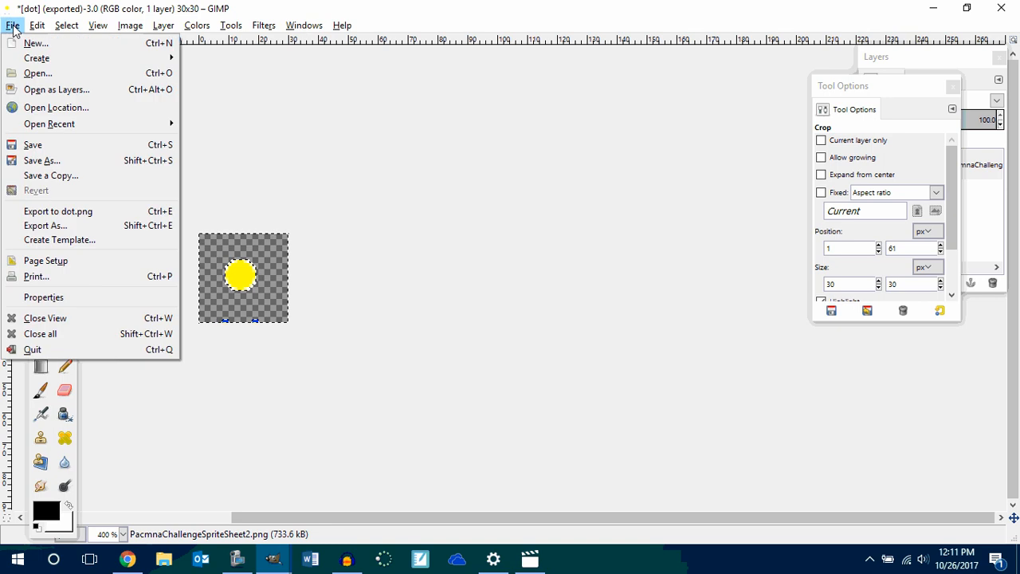
pyautogui.click(48, 223)
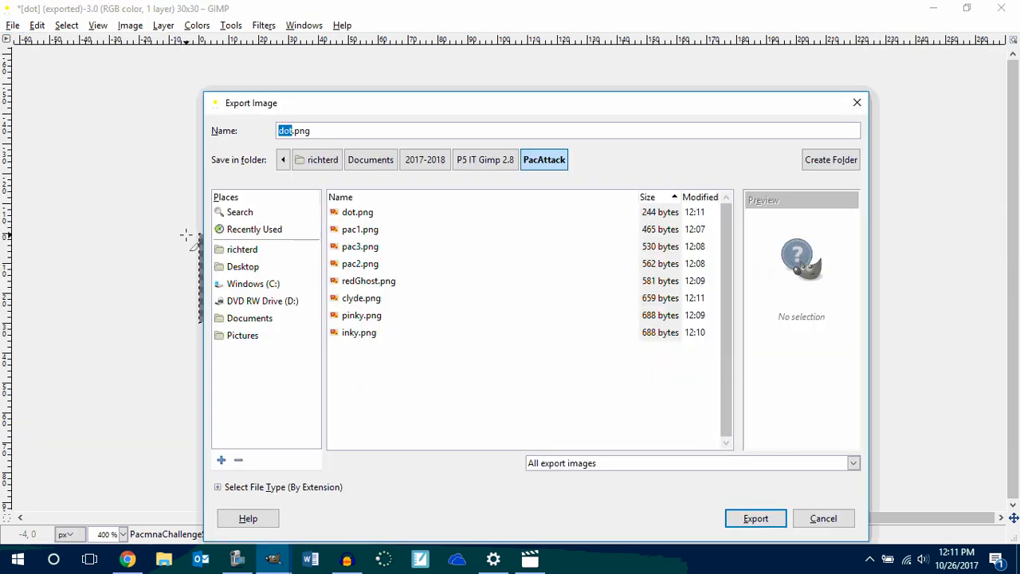
pyautogui.write('powerBall')
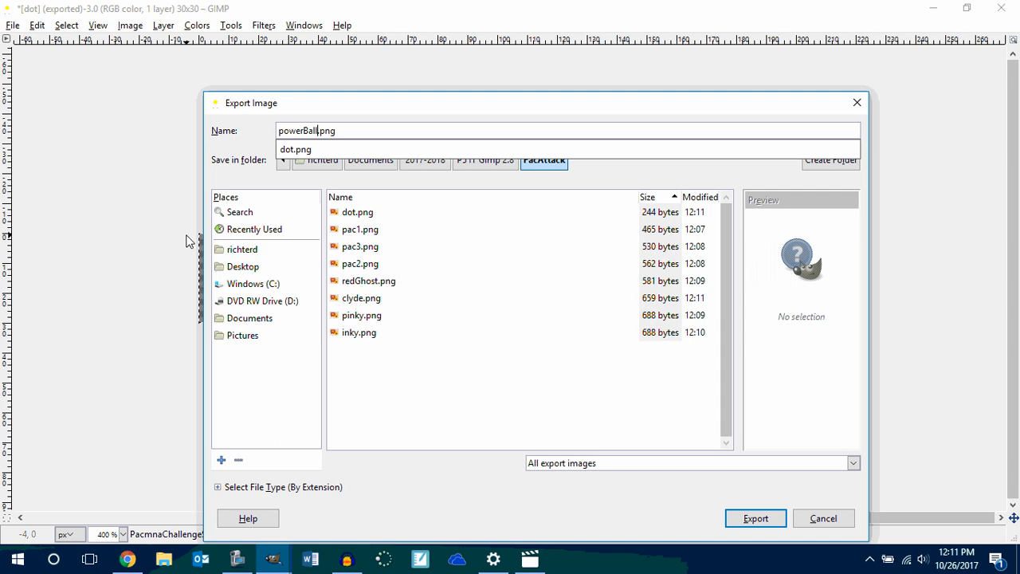
pyautogui.press('Return')
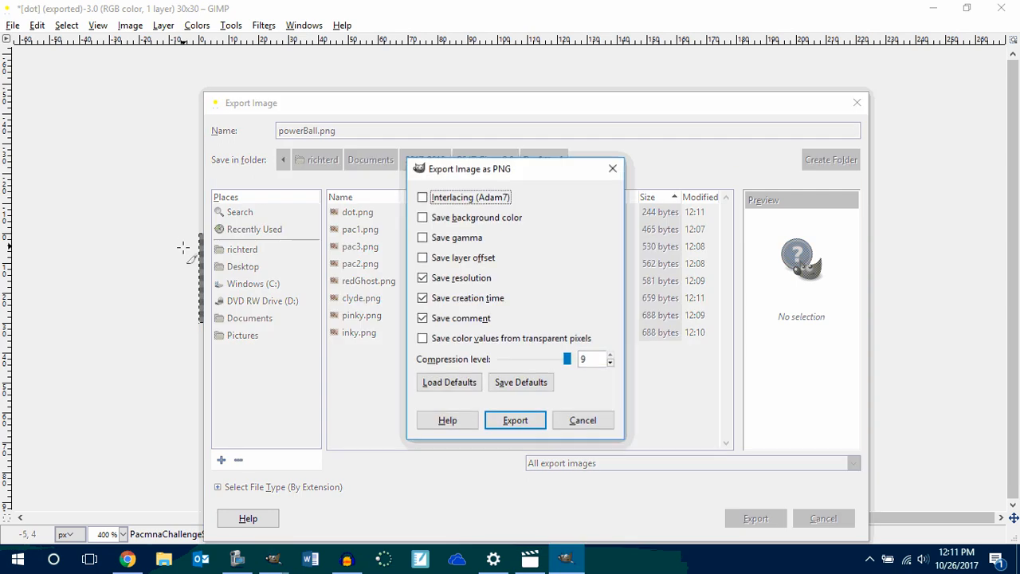
pyautogui.click(494, 420)
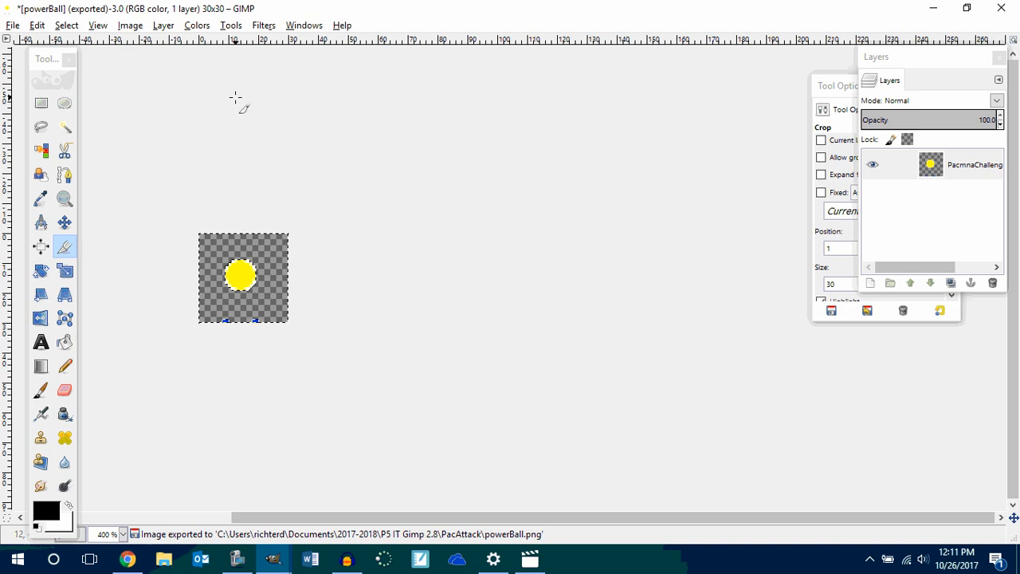
# - Undo the last crop to restore the full sprite sheet and look over its remaining sprites
pyautogui.hotkey('ctrl', 'z')
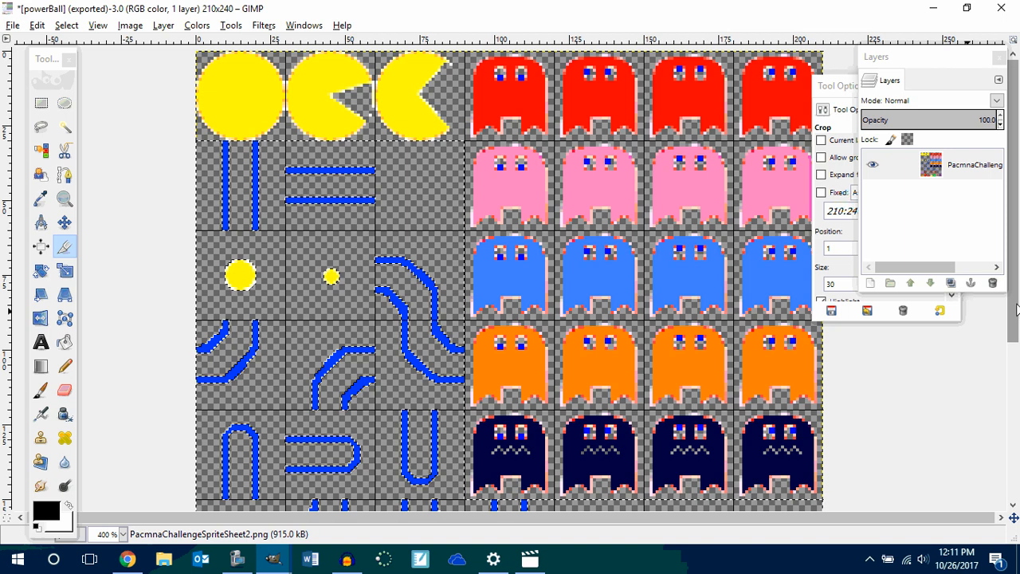
pyautogui.scroll(-8, 1016, 309)
pyautogui.scroll(7, 1017, 307)
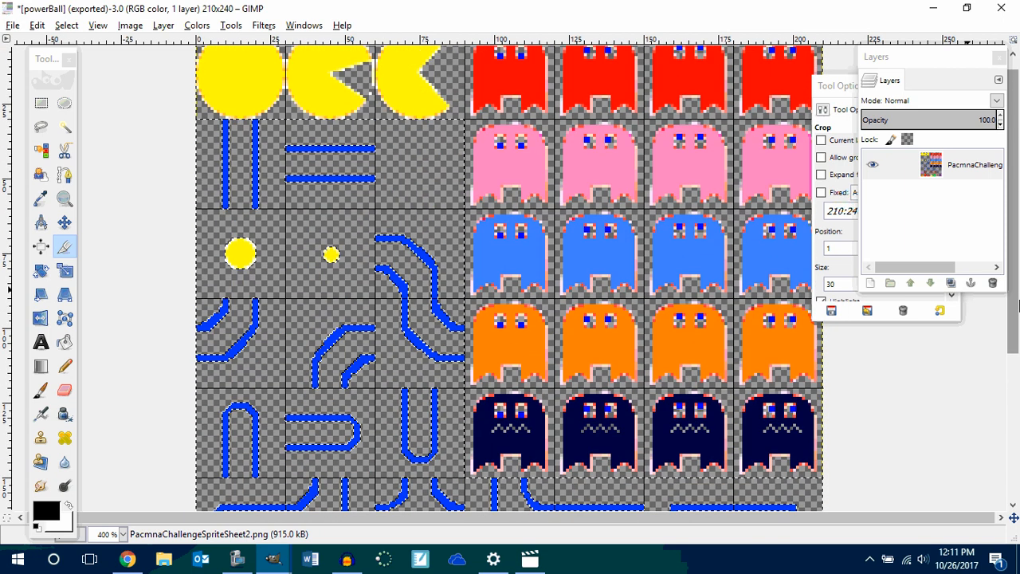
pyautogui.scroll(1, 1019, 307)
# - Create a new image 30 px wide and 30 px high and maximize its window
pyautogui.click(12, 26)
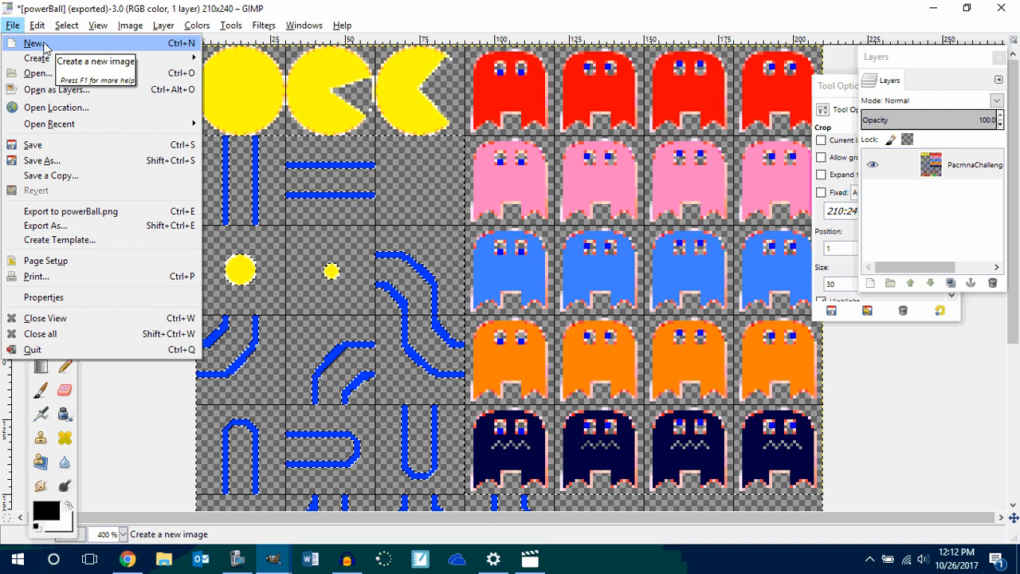
pyautogui.click(36, 43)
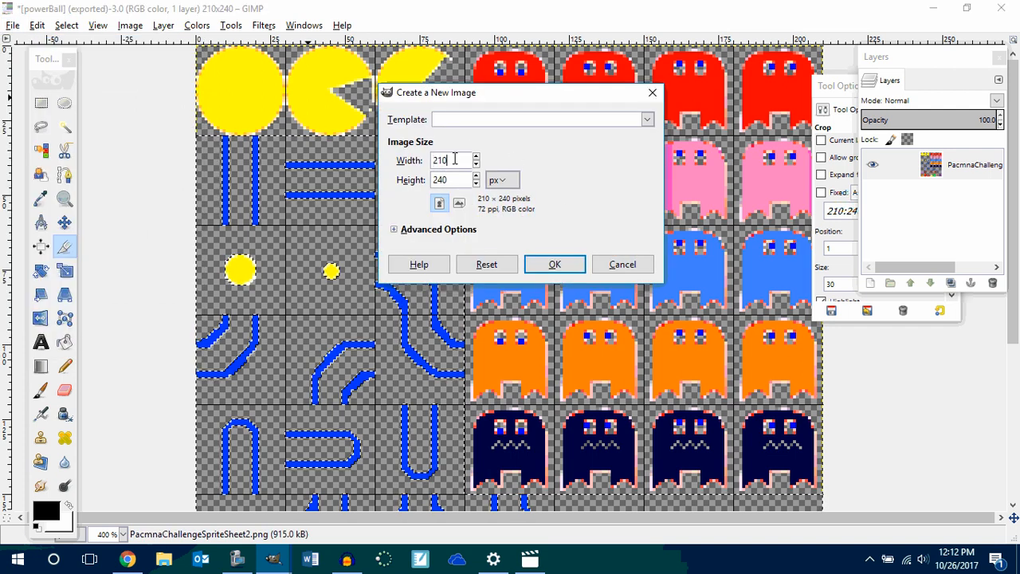
pyautogui.write('30')
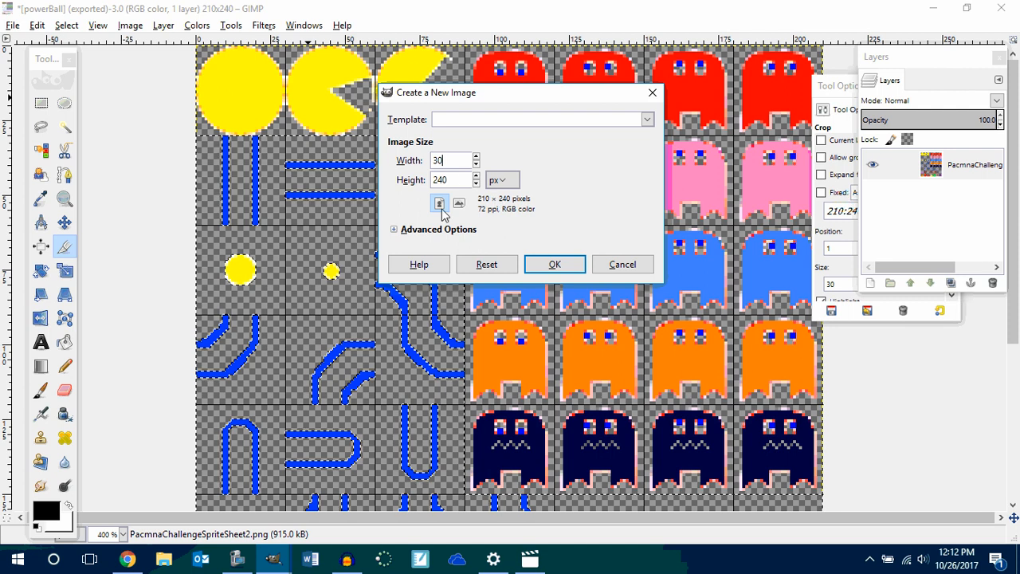
pyautogui.doubleClick(450, 180)
pyautogui.write('30')
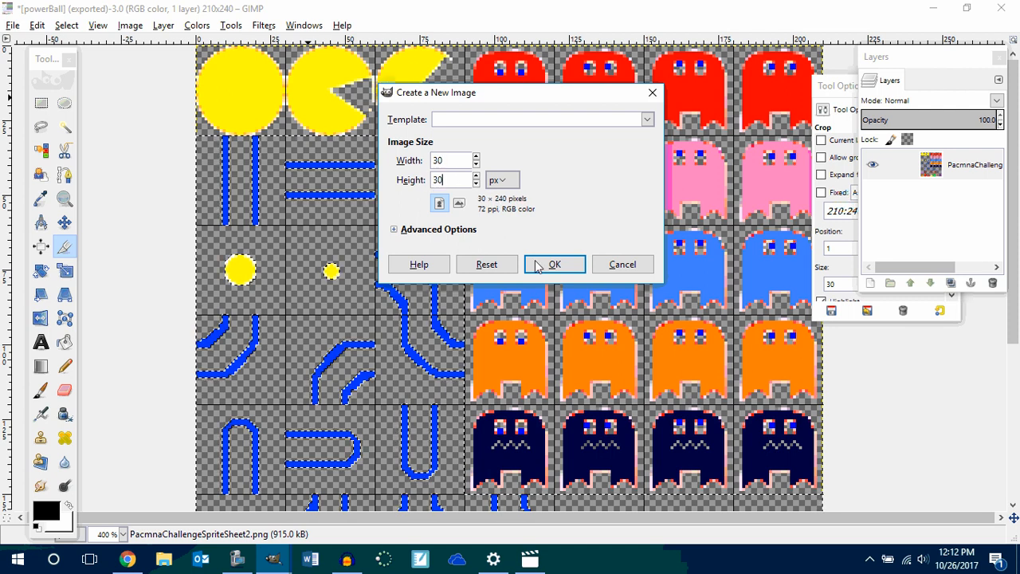
pyautogui.click(544, 271)
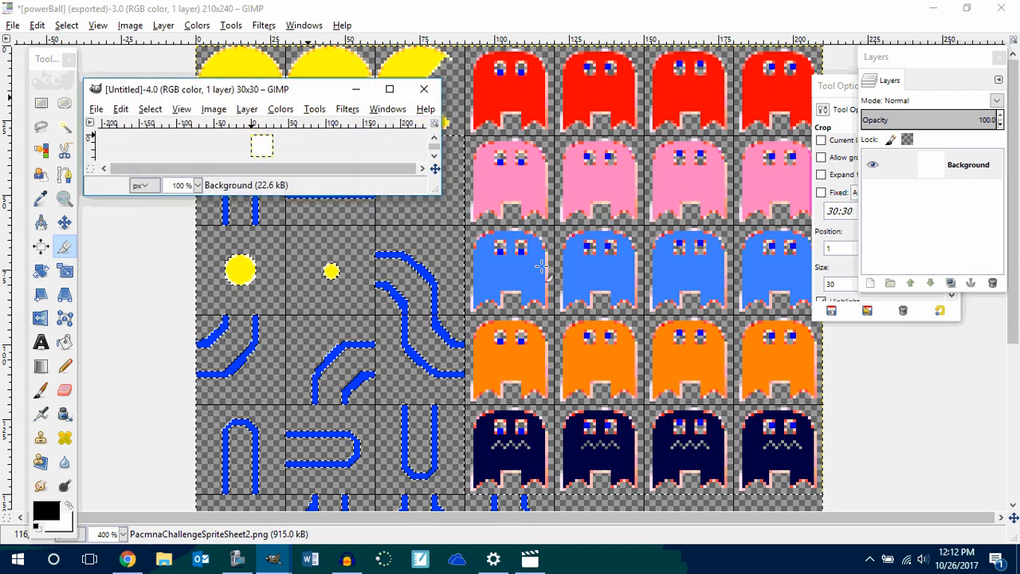
pyautogui.click(391, 82)
pyautogui.scroll(7, 592, 184)
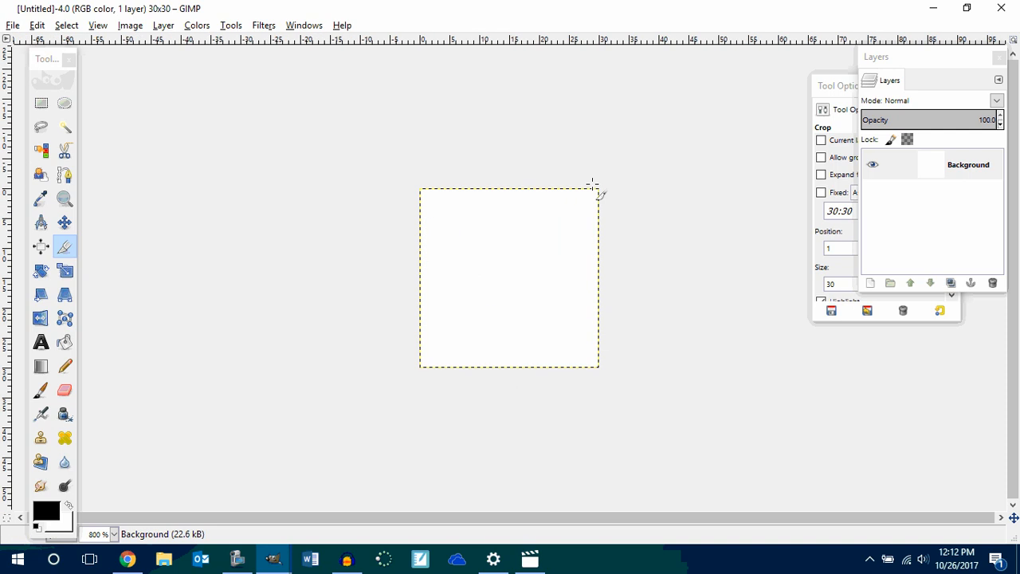
# - Make an elliptical selection spanning the whole 30 × 30 px canvas and bucket-fill it with blue (0000ff)
pyautogui.click(65, 106)
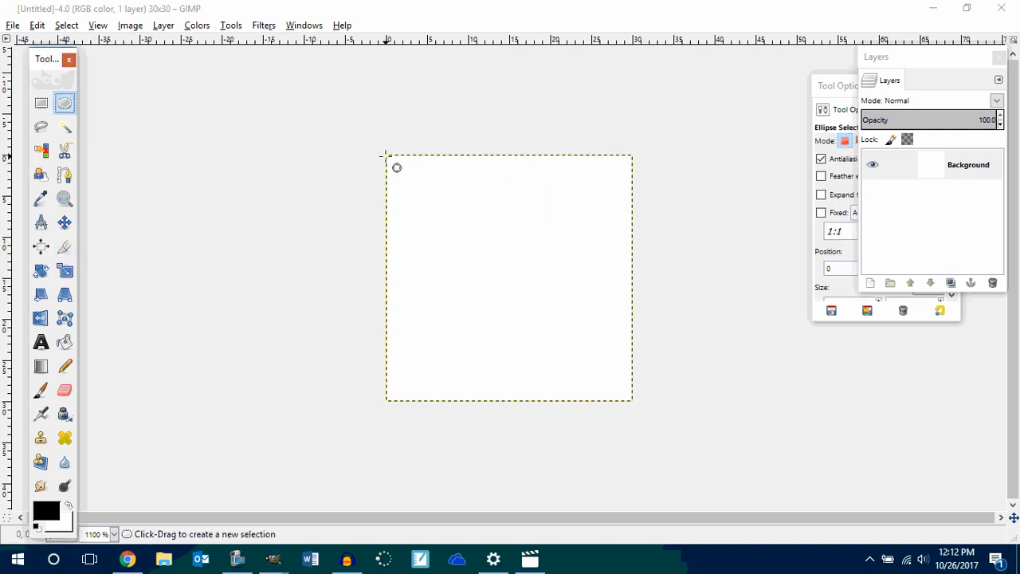
pyautogui.moveTo(386, 155); pyautogui.dragTo(629, 398)
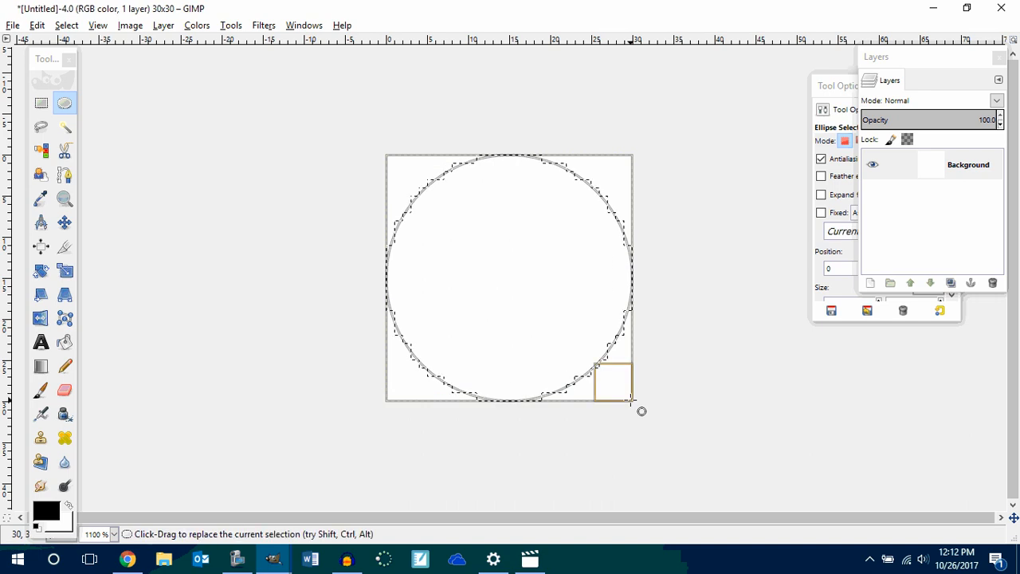
pyautogui.click(65, 342)
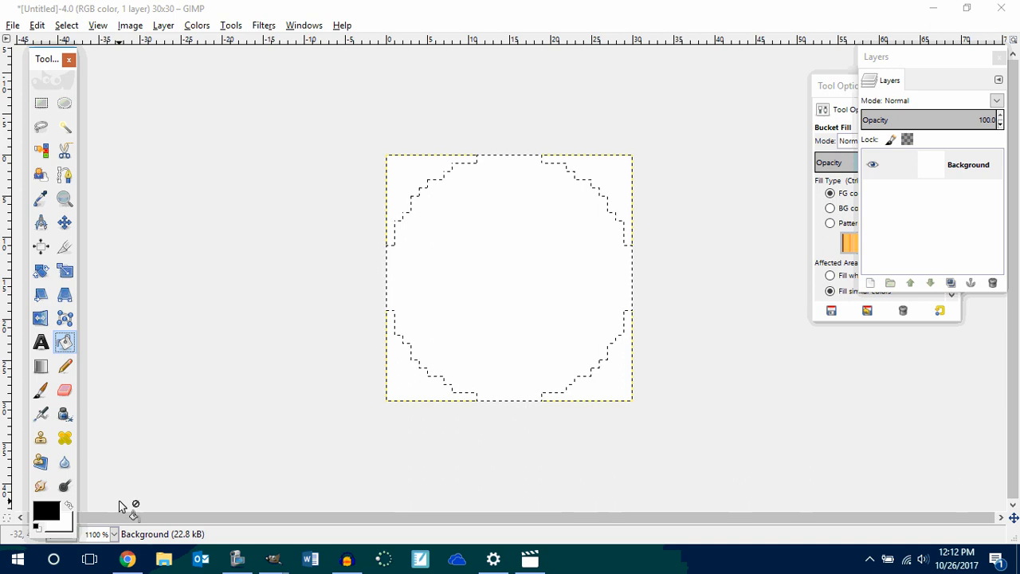
pyautogui.click(44, 511)
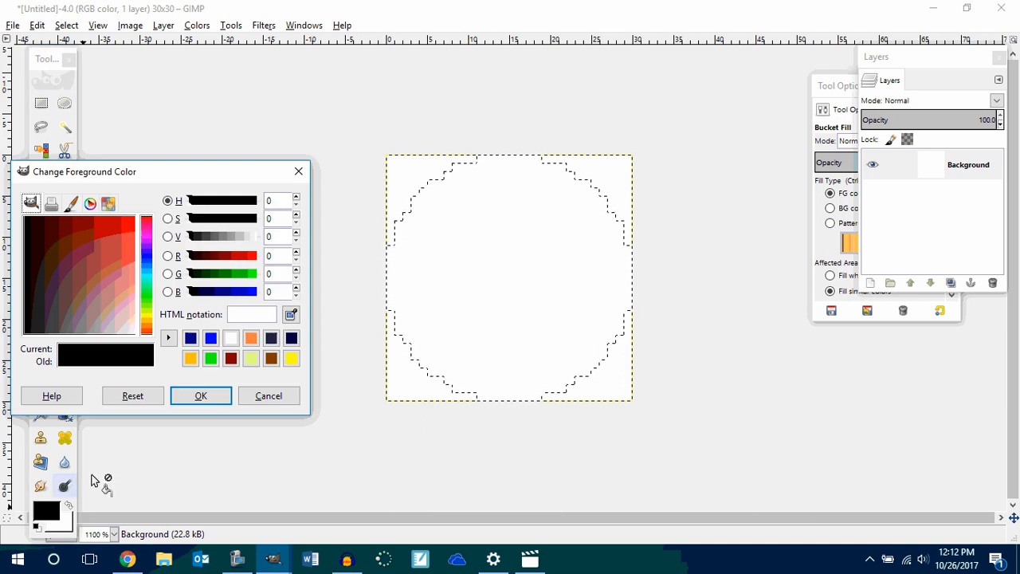
pyautogui.click(211, 338)
pyautogui.click(488, 310)
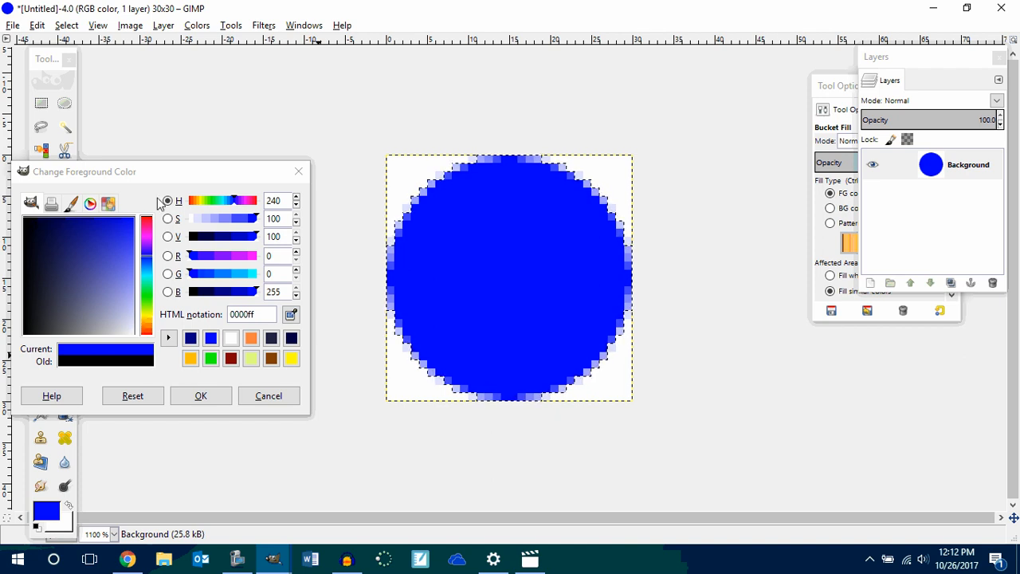
# - Move the color dialog clear of the tools and set the Pencil tool's brush size to 1 px
pyautogui.moveTo(192, 172); pyautogui.dragTo(170, 232)
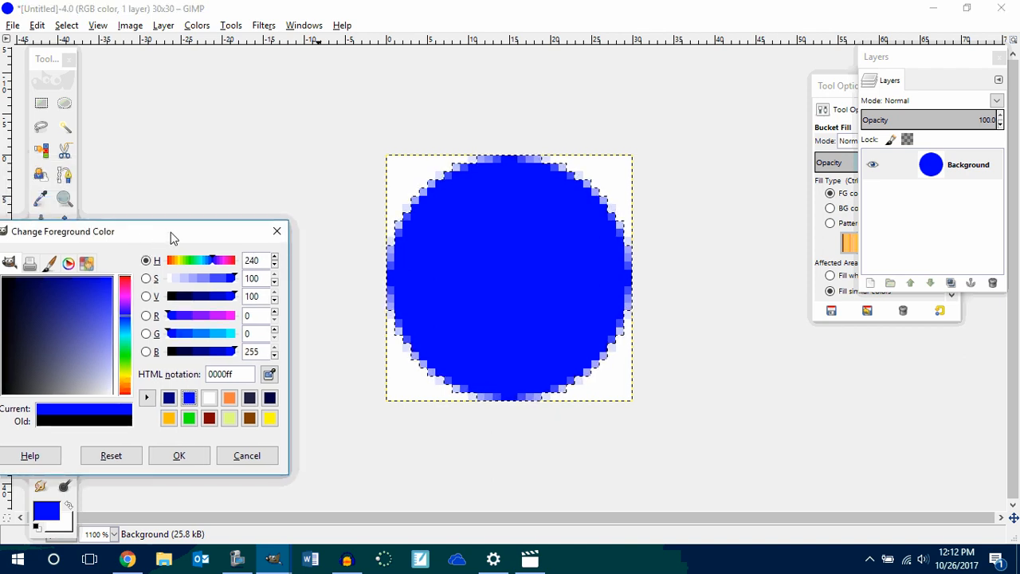
pyautogui.click(41, 126)
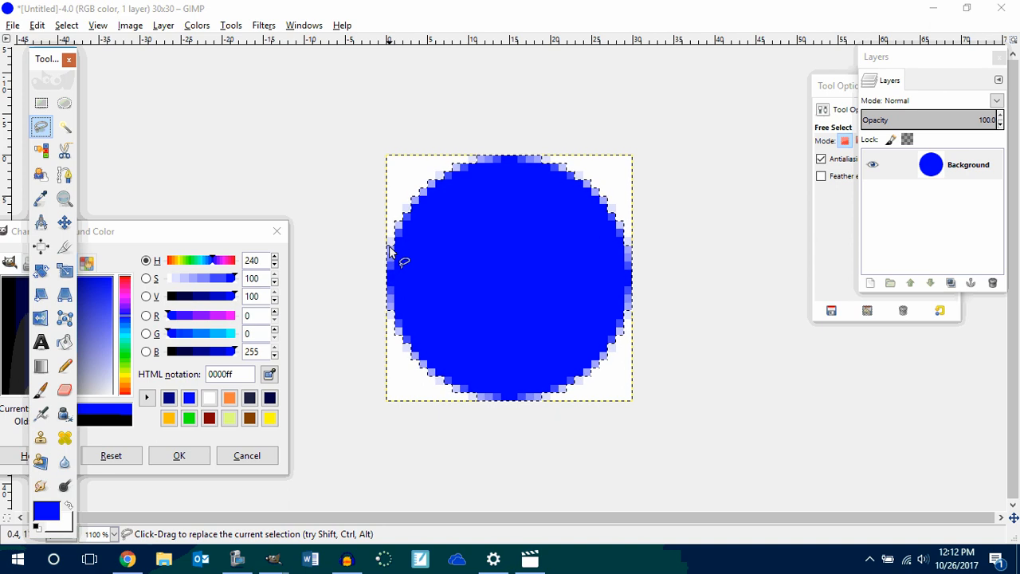
pyautogui.moveTo(207, 231); pyautogui.dragTo(286, 109)
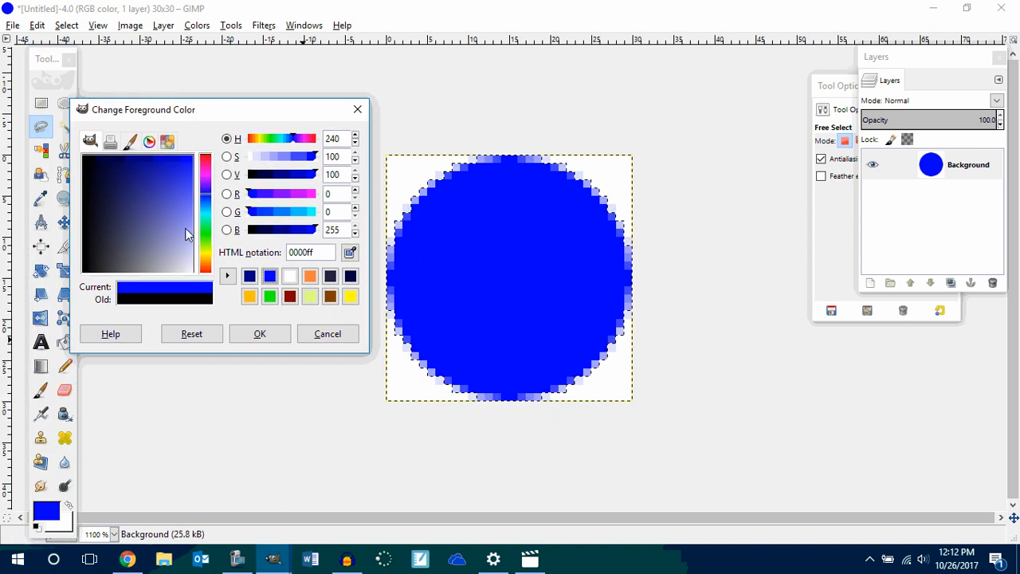
pyautogui.click(67, 365)
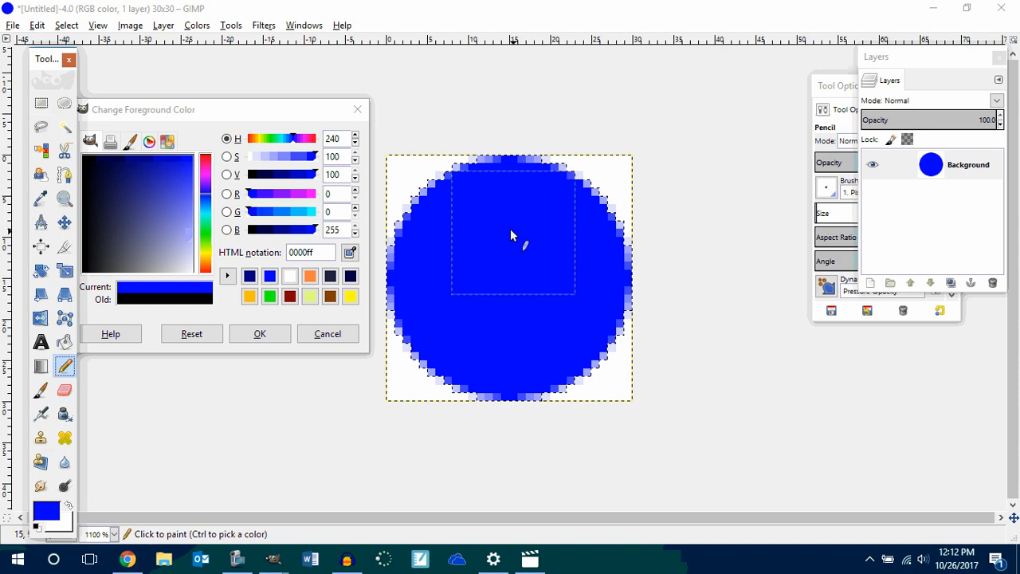
pyautogui.doubleClick(72, 370)
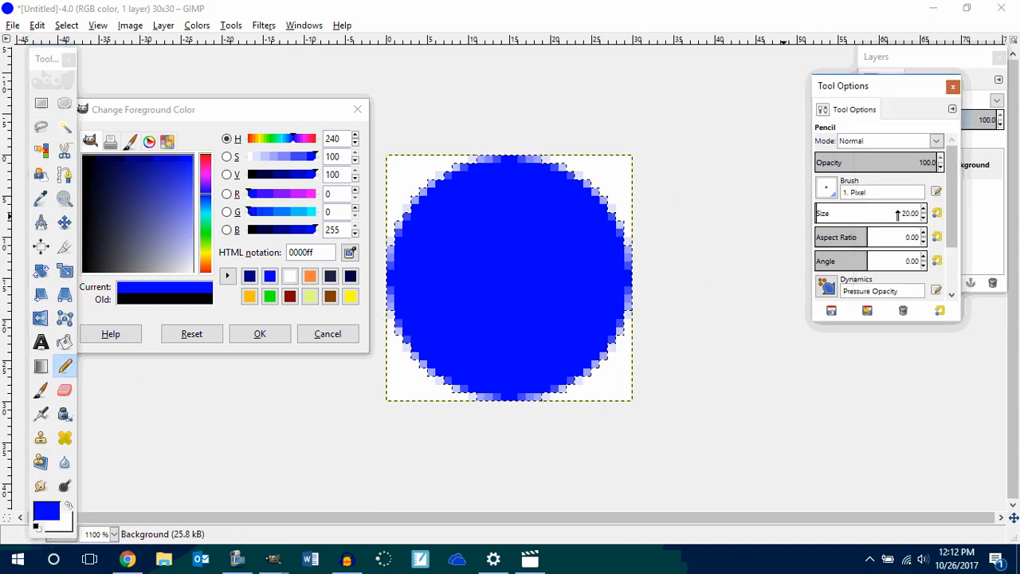
pyautogui.click(924, 219)
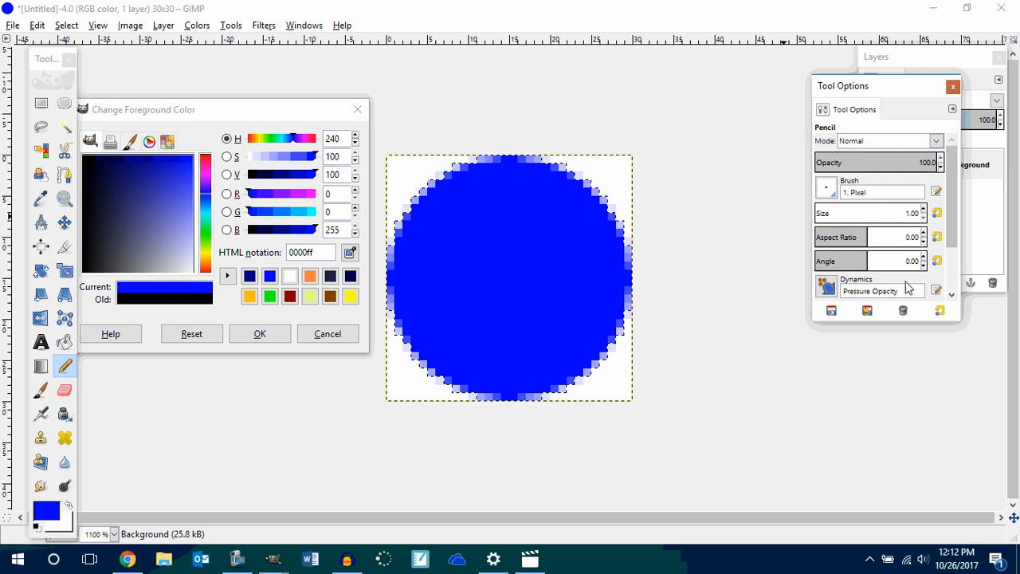
pyautogui.click(418, 252)
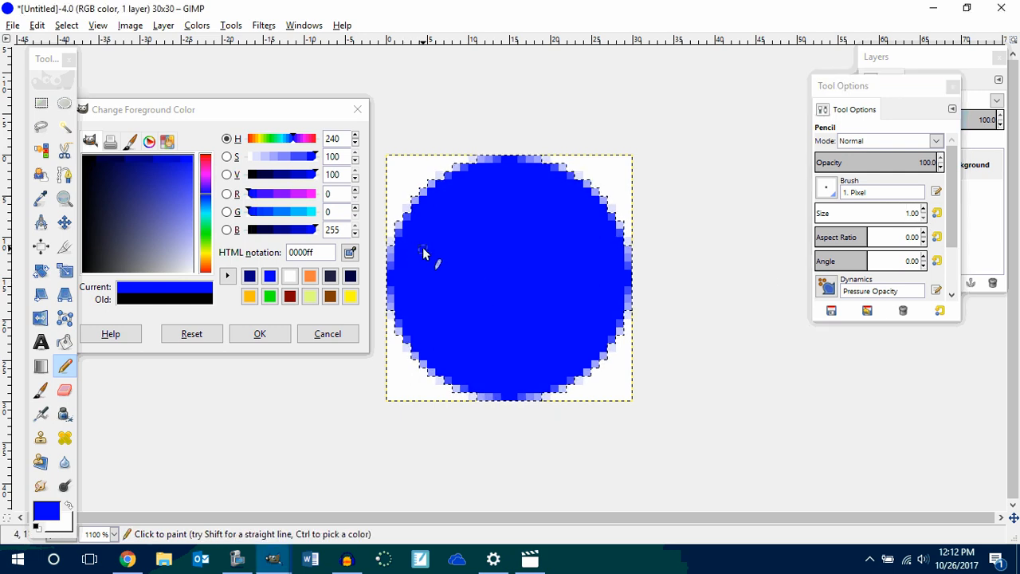
# - Draw a right-pointing arrow outline in yellow (ffff00) across the blue circle with straight pencil lines and bucket-fill its inside yellow
pyautogui.click(352, 297)
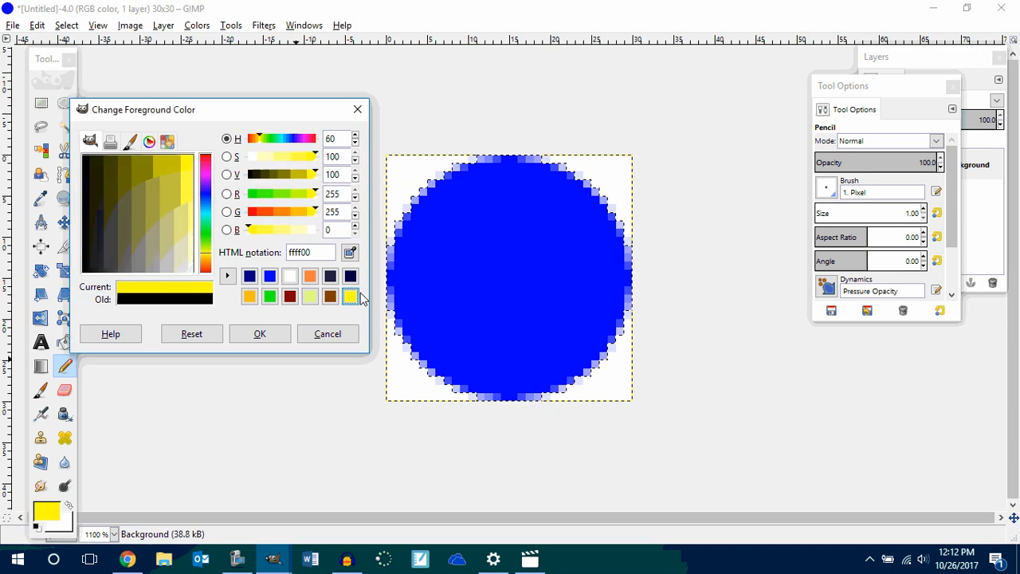
pyautogui.click(410, 257)
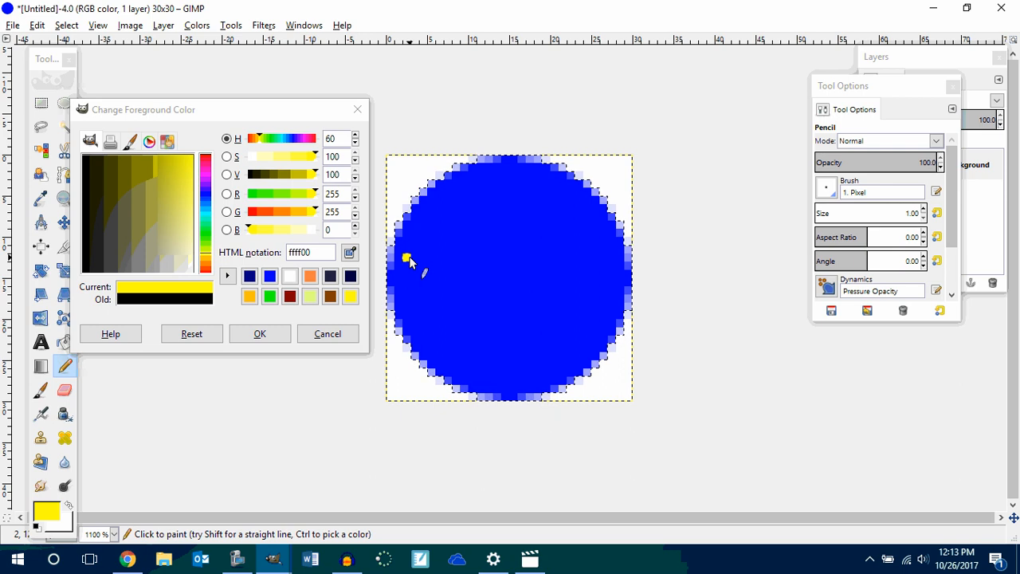
pyautogui.press('shift')
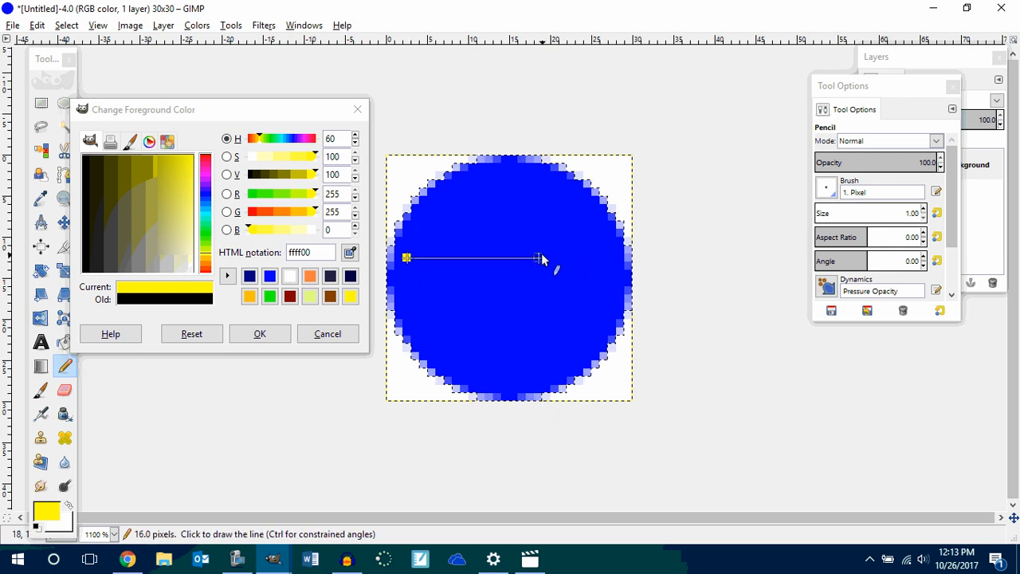
pyautogui.keyDown('shift'); pyautogui.click(528, 258); pyautogui.keyUp('shift')
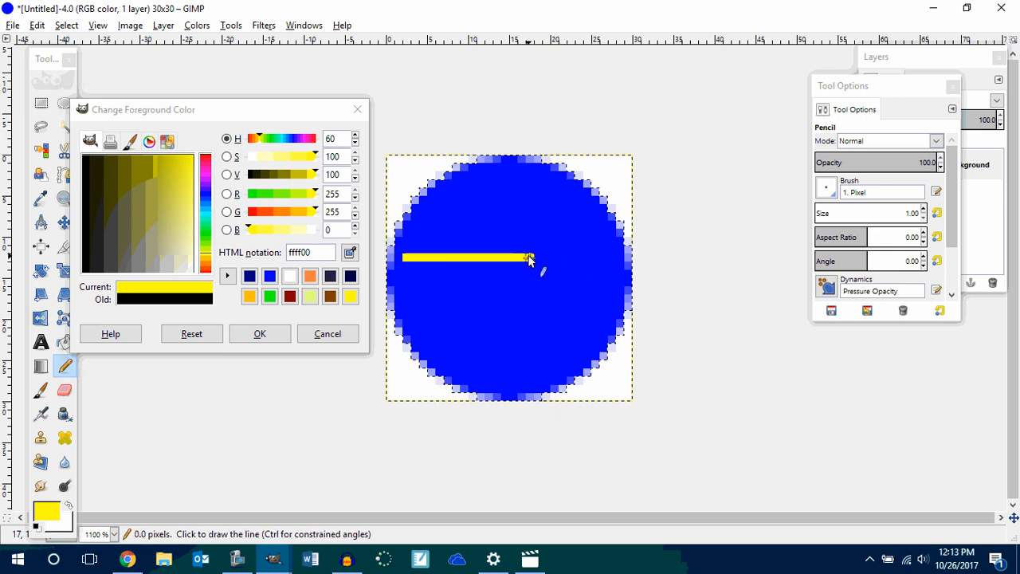
pyautogui.keyDown('shift'); pyautogui.click(529, 210); pyautogui.keyUp('shift')
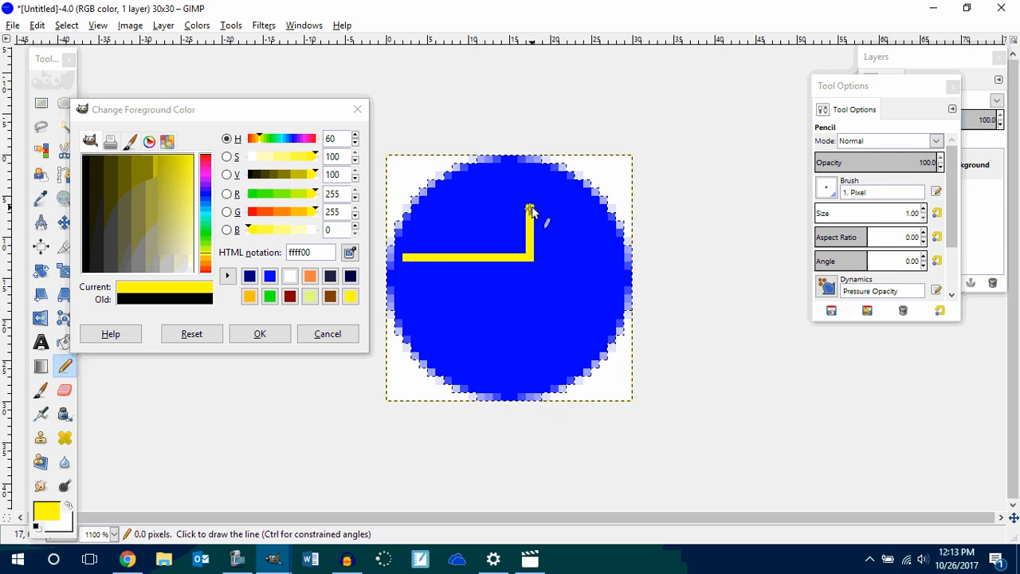
pyautogui.keyDown('shift'); pyautogui.click(611, 274); pyautogui.keyUp('shift')
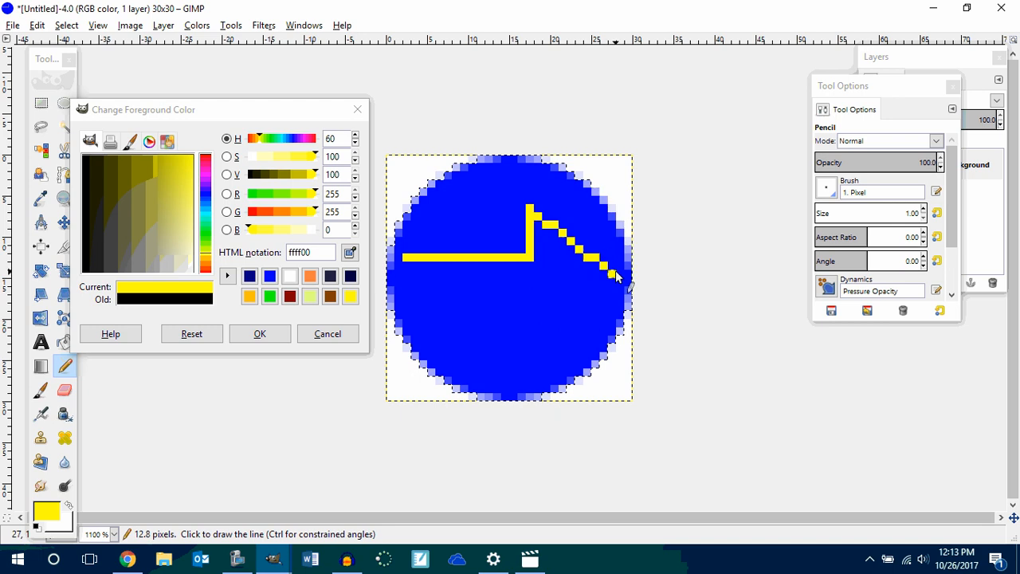
pyautogui.keyDown('shift'); pyautogui.click(539, 356); pyautogui.keyUp('shift')
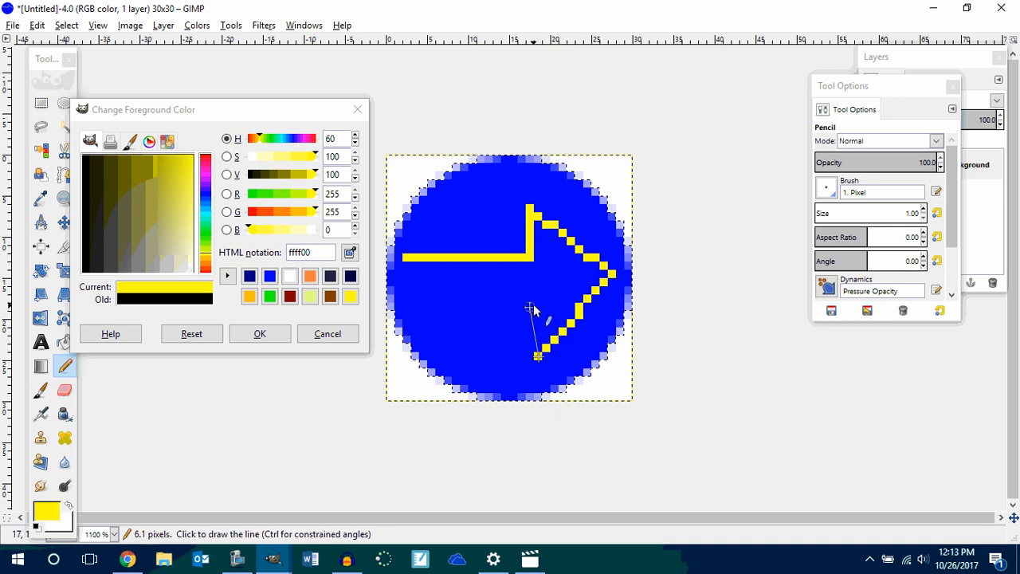
pyautogui.keyDown('shift'); pyautogui.click(539, 300); pyautogui.keyUp('shift')
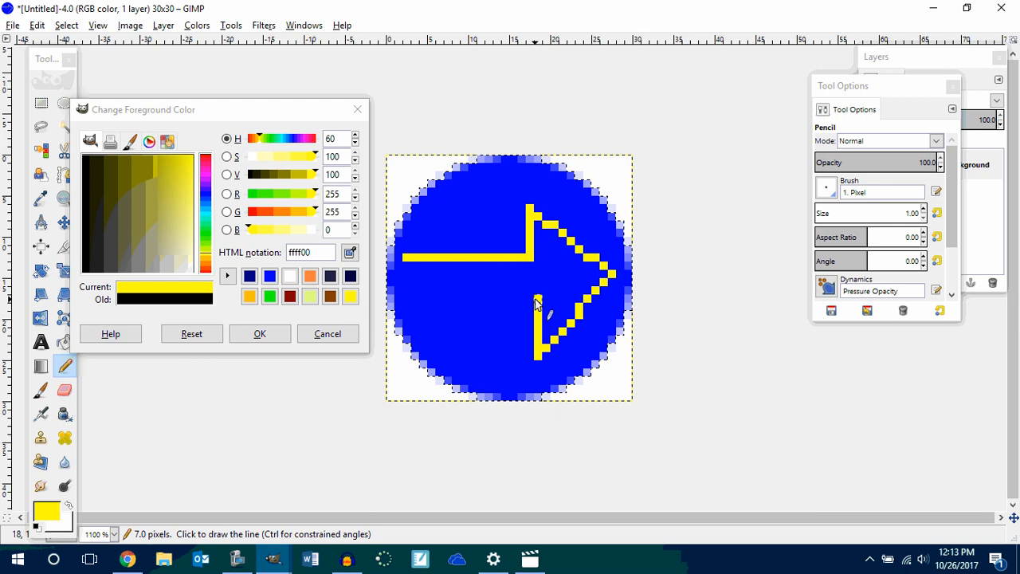
pyautogui.keyDown('shift'); pyautogui.click(409, 301); pyautogui.keyUp('shift')
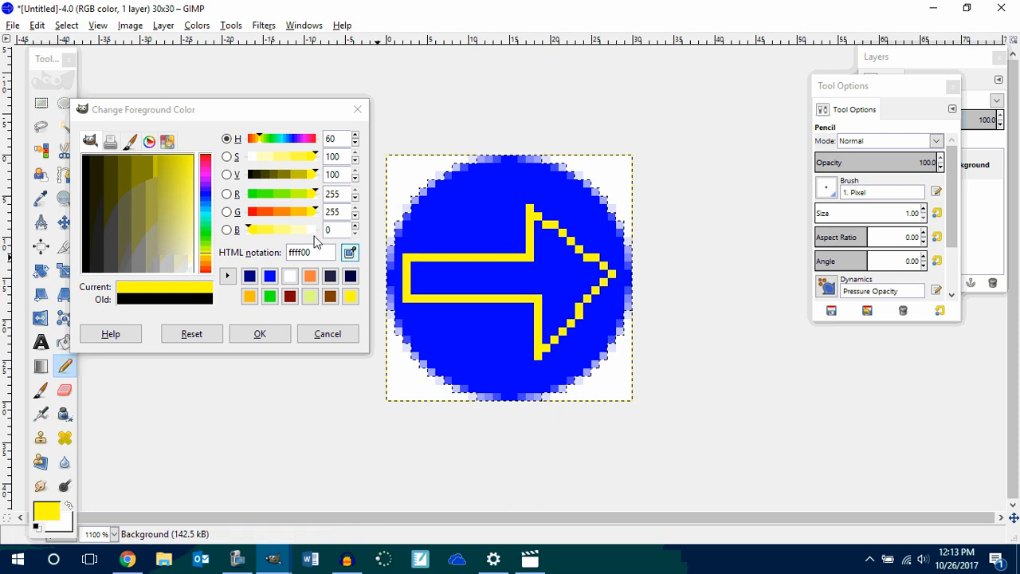
pyautogui.click(65, 342)
pyautogui.click(558, 286)
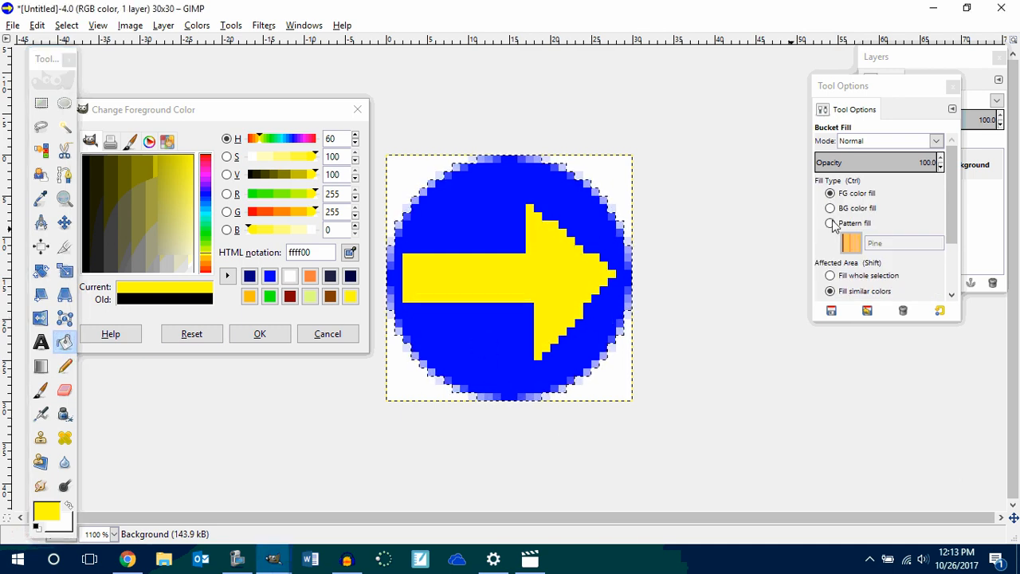
# - Add an alpha channel to the Background layer, select the white corners by color and delete them to transparency
pyautogui.moveTo(884, 96); pyautogui.dragTo(742, 69)
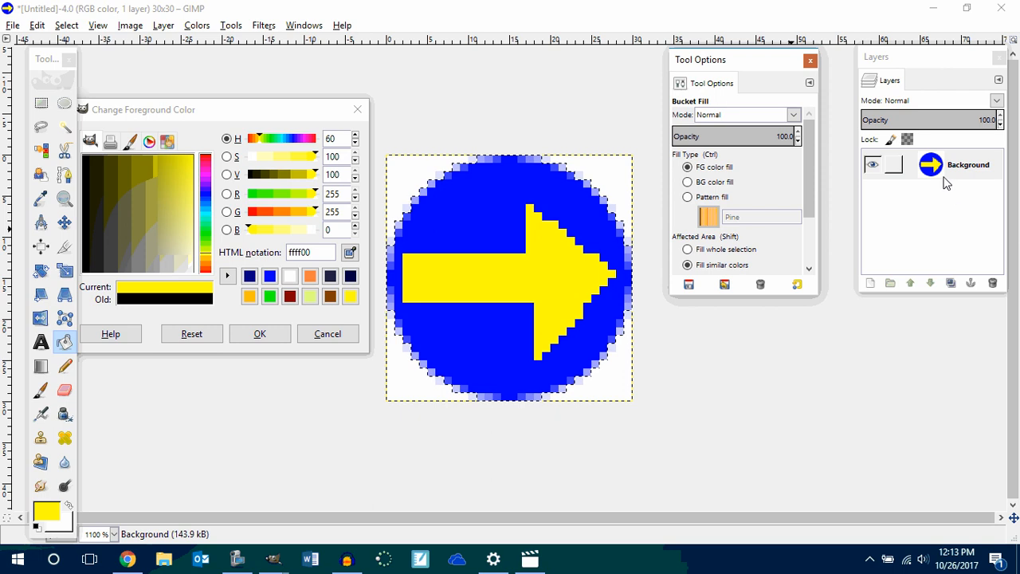
pyautogui.rightClick(923, 165)
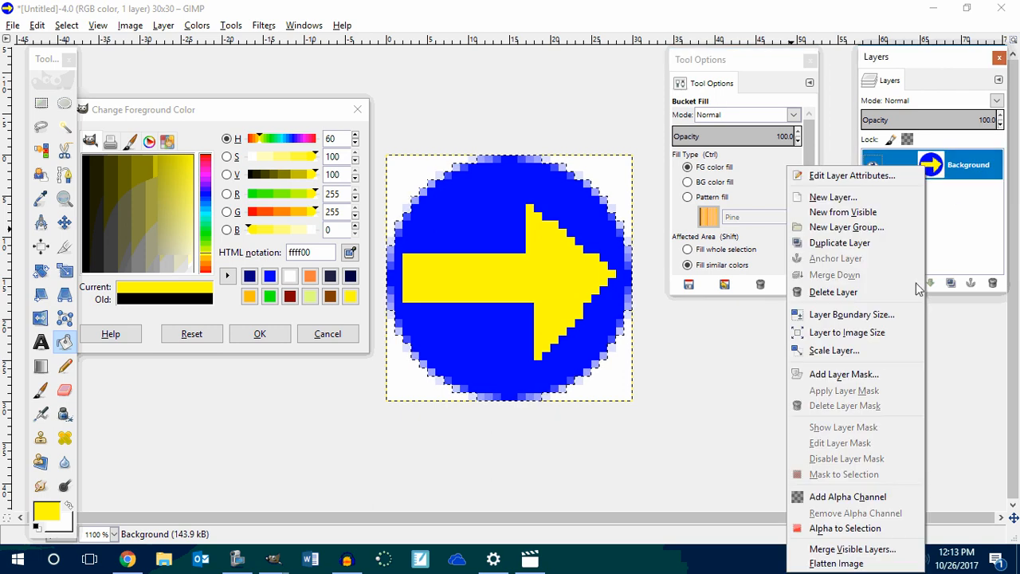
pyautogui.click(849, 496)
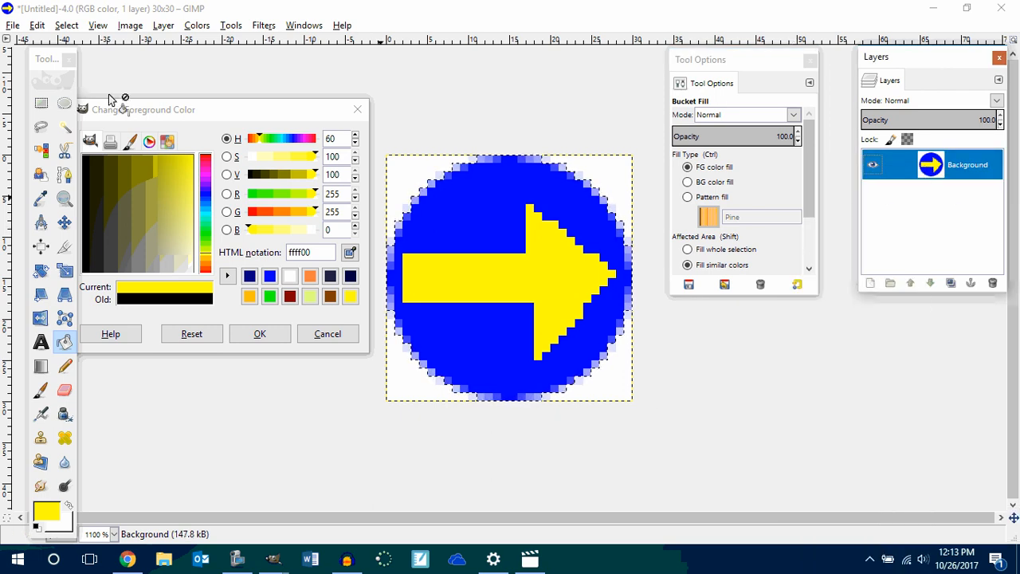
pyautogui.click(42, 149)
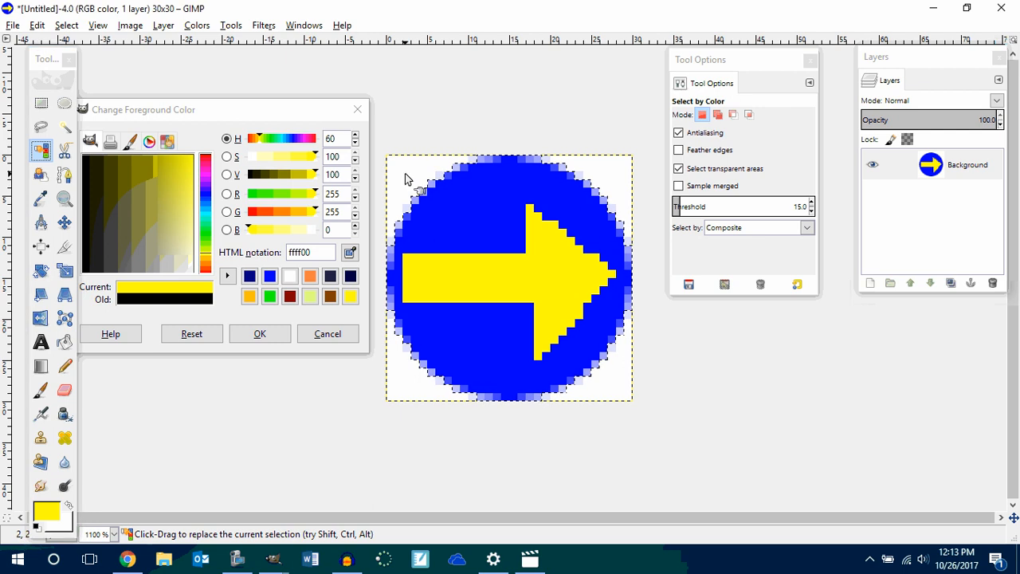
pyautogui.click(410, 175)
pyautogui.press('Delete')
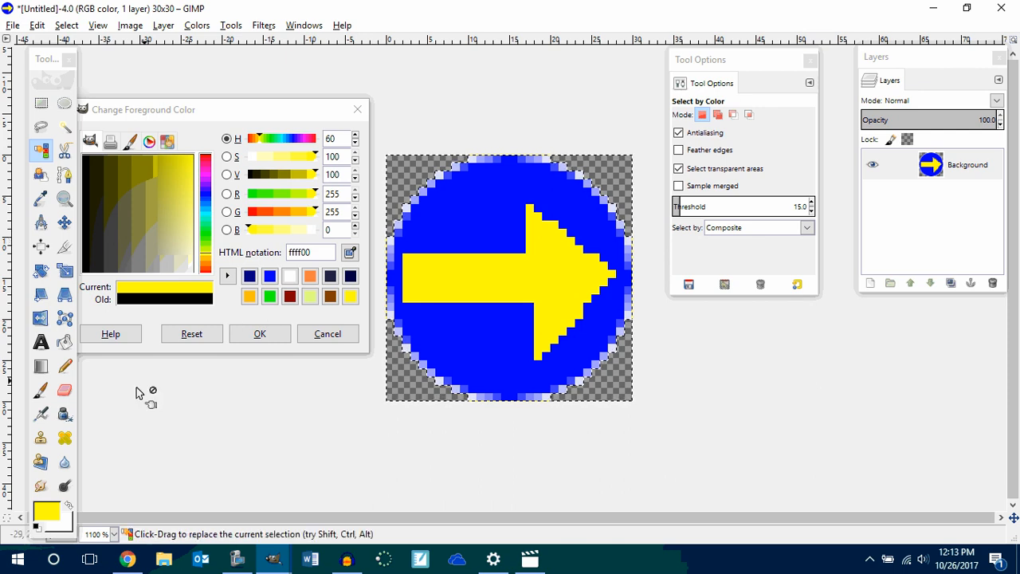
# - Try to pencil a yellow pixel into the corner between the arrow's shaft and the lower half of its head
pyautogui.click(65, 365)
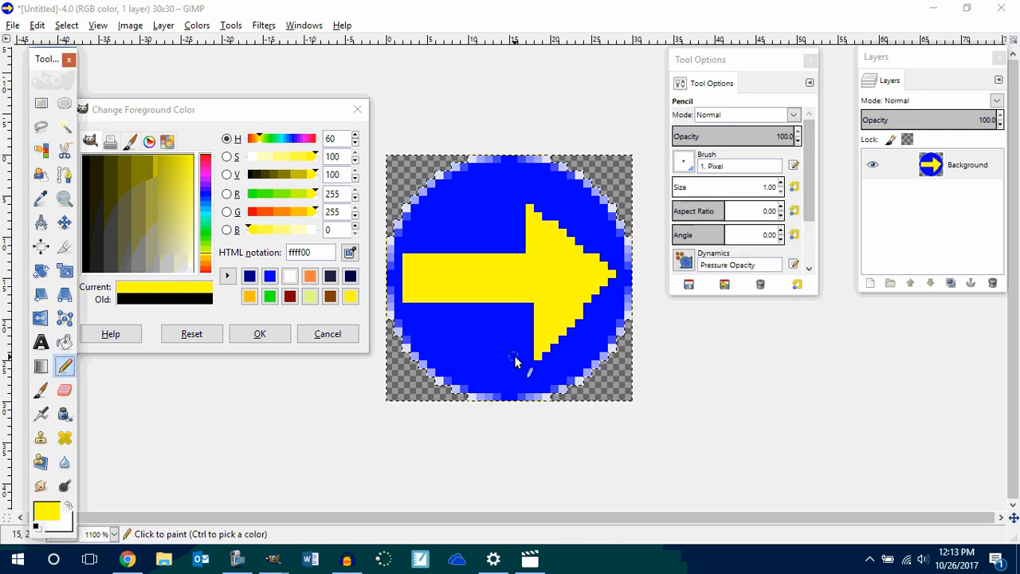
pyautogui.click(531, 310)
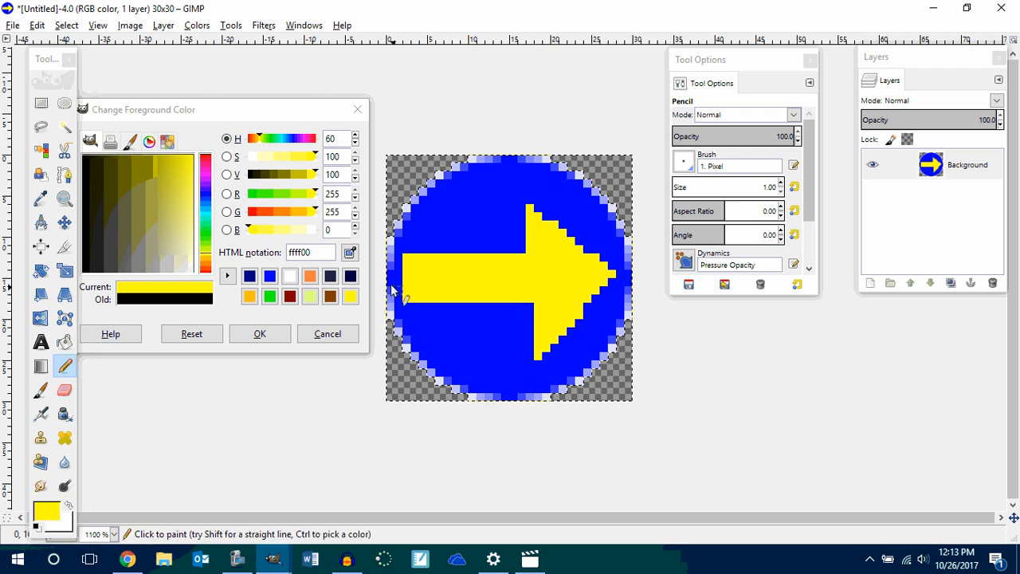
pyautogui.click(351, 297)
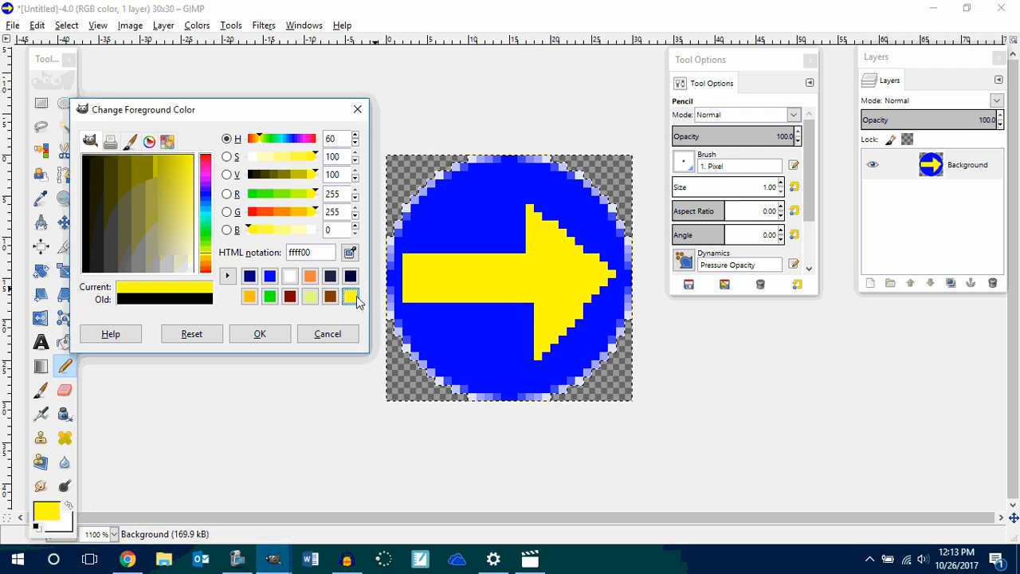
pyautogui.click(534, 314)
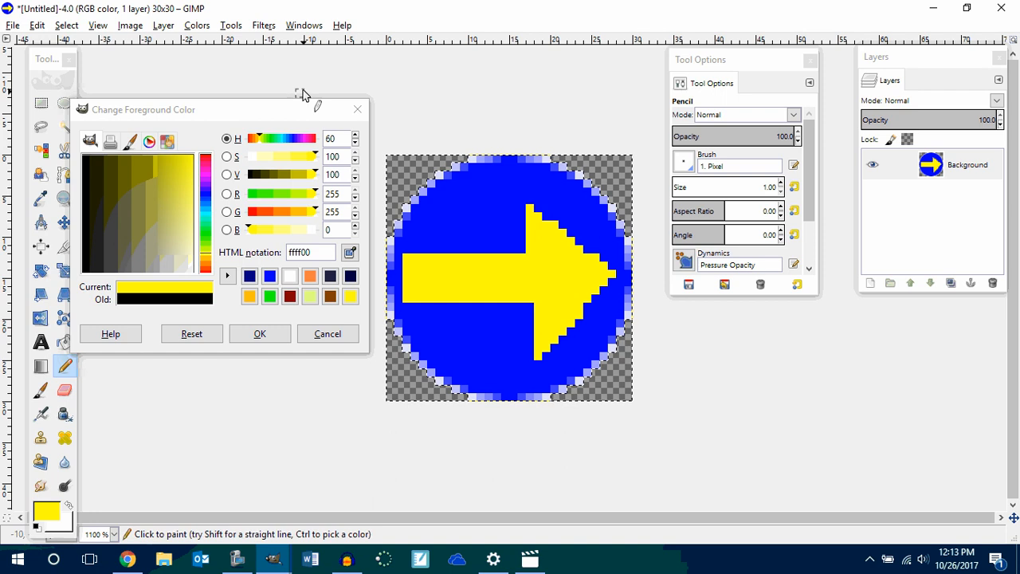
# - Select the entire canvas and widen the lower back edge of the arrowhead with a straight 1 px yellow pencil line
pyautogui.click(67, 25)
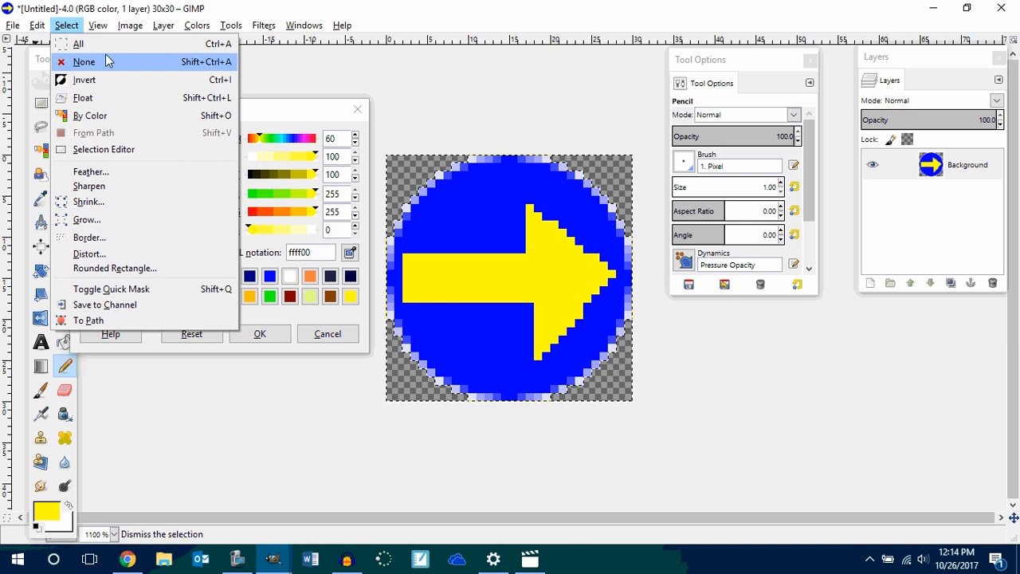
pyautogui.click(80, 44)
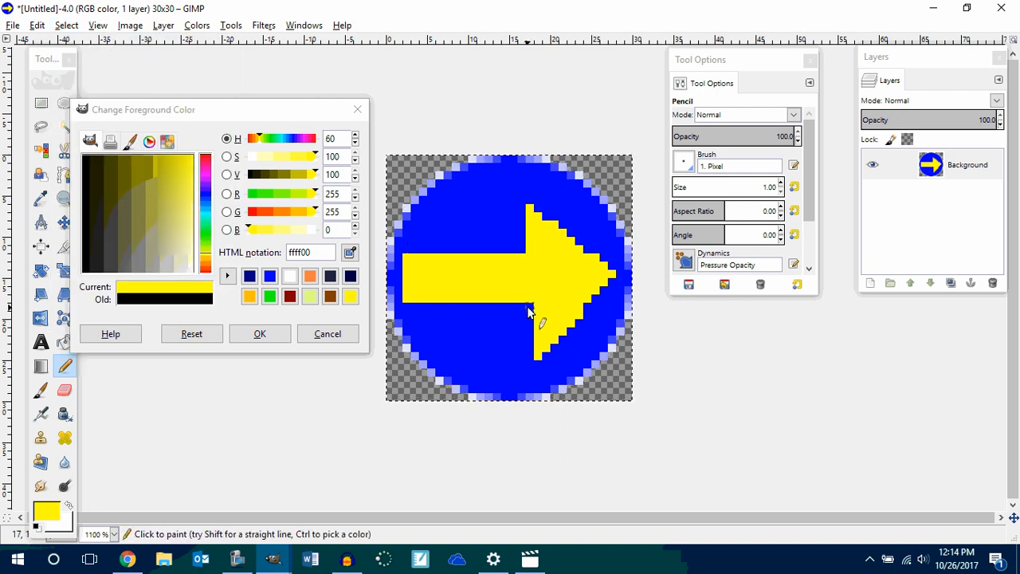
pyautogui.press('shift')
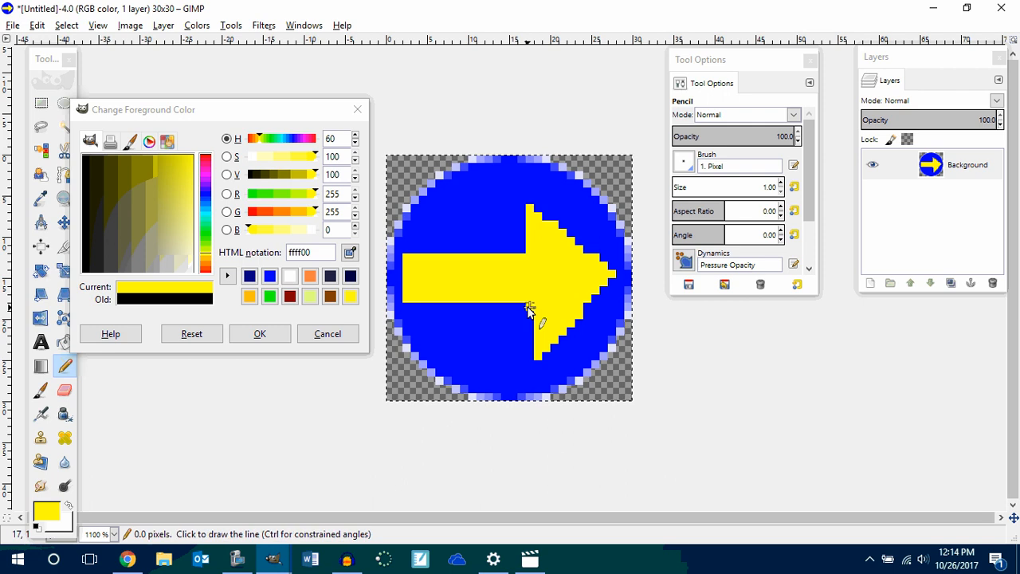
pyautogui.keyDown('shift'); pyautogui.click(530, 359); pyautogui.keyUp('shift')
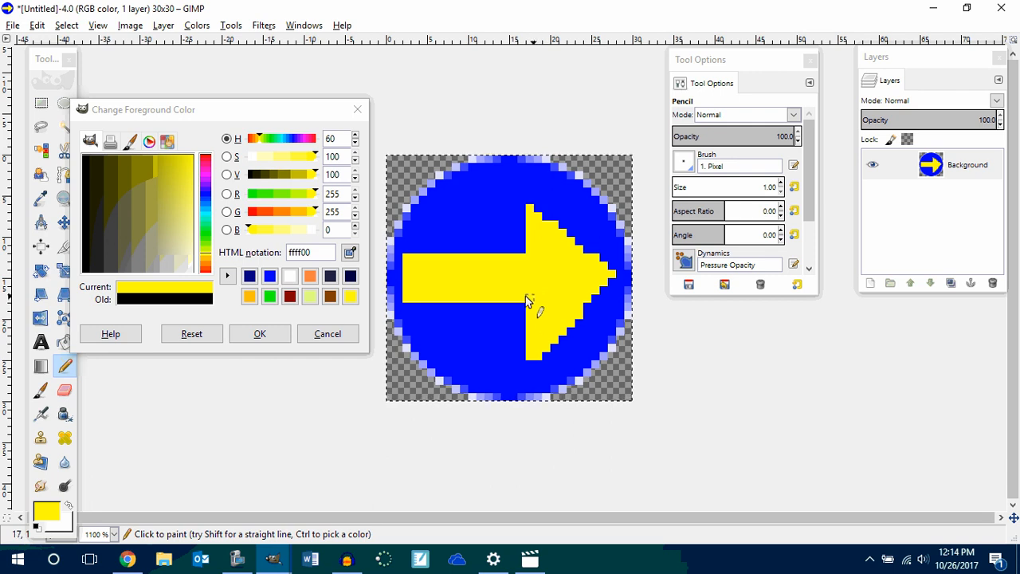
# - Outline the whole yellow arrow in dark navy (16163d) with straight 1 px pencil lines, including the shaft's back end
pyautogui.click(178, 305)
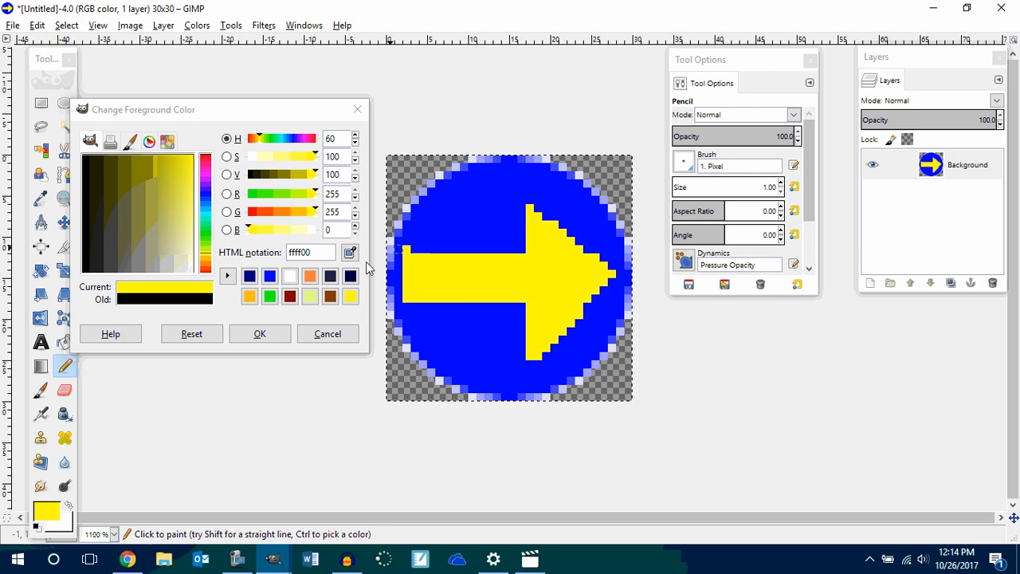
pyautogui.click(334, 282)
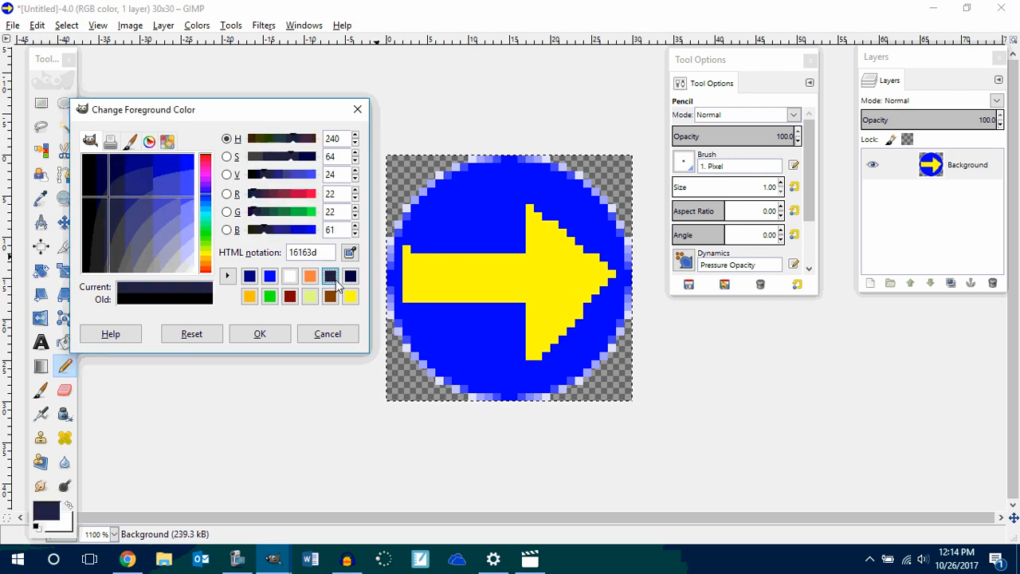
pyautogui.click(407, 250)
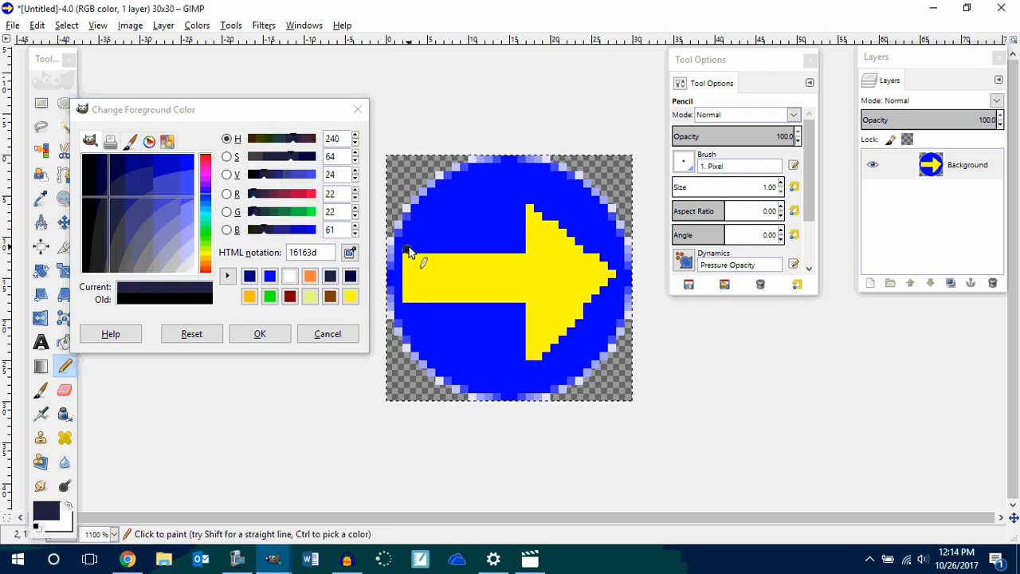
pyautogui.keyDown('shift'); pyautogui.click(521, 252); pyautogui.keyUp('shift')
pyautogui.keyDown('shift'); pyautogui.click(522, 200); pyautogui.keyUp('shift')
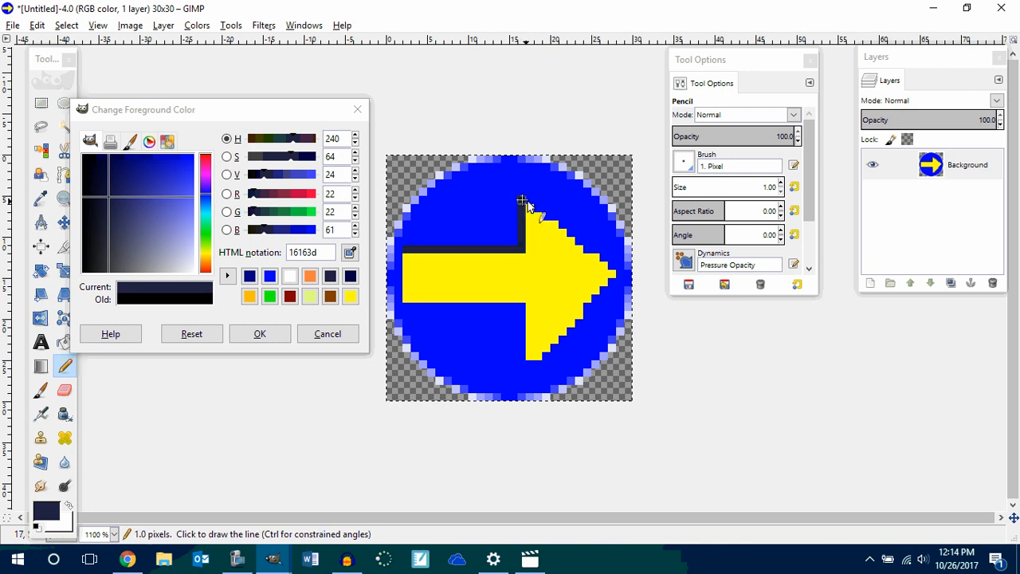
pyautogui.keyDown('shift'); pyautogui.click(621, 275); pyautogui.keyUp('shift')
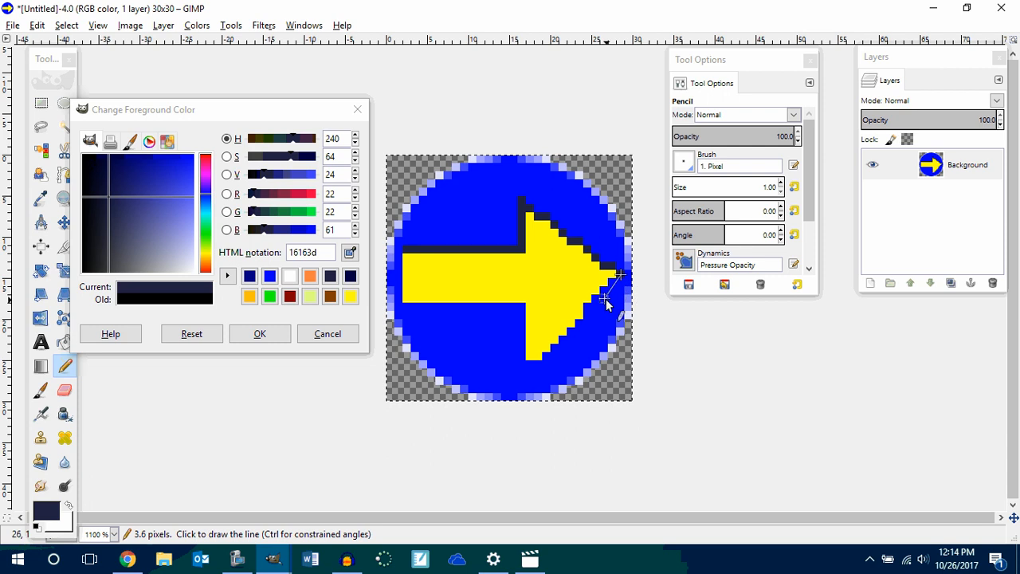
pyautogui.keyDown('shift'); pyautogui.click(536, 367); pyautogui.keyUp('shift')
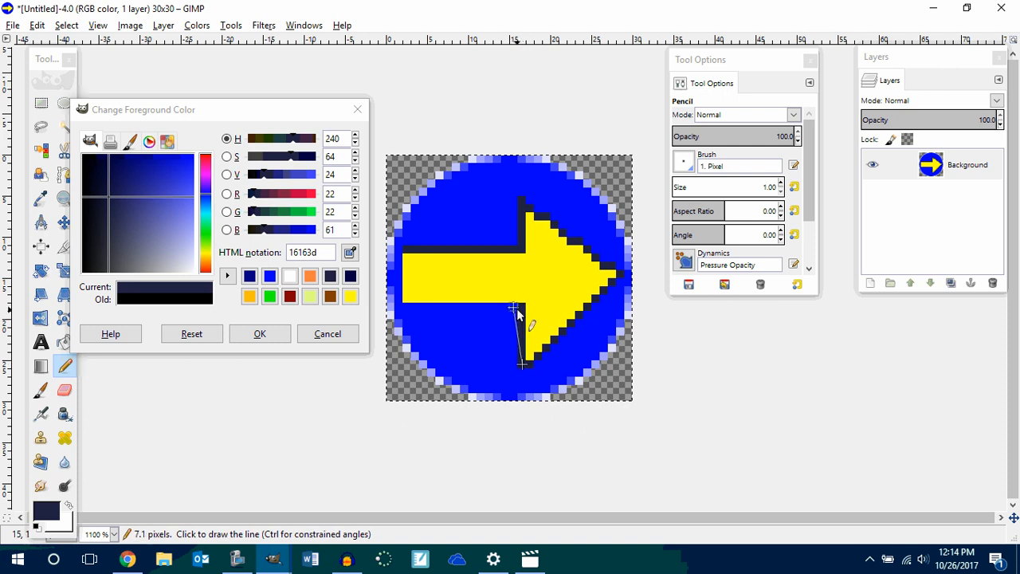
pyautogui.keyDown('shift'); pyautogui.click(407, 308); pyautogui.keyUp('shift')
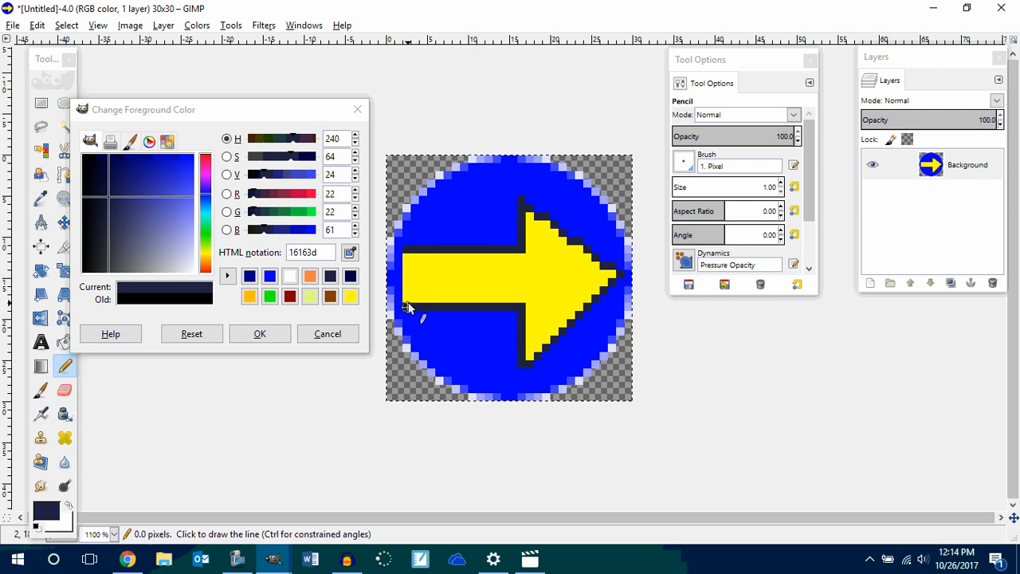
pyautogui.click(400, 250)
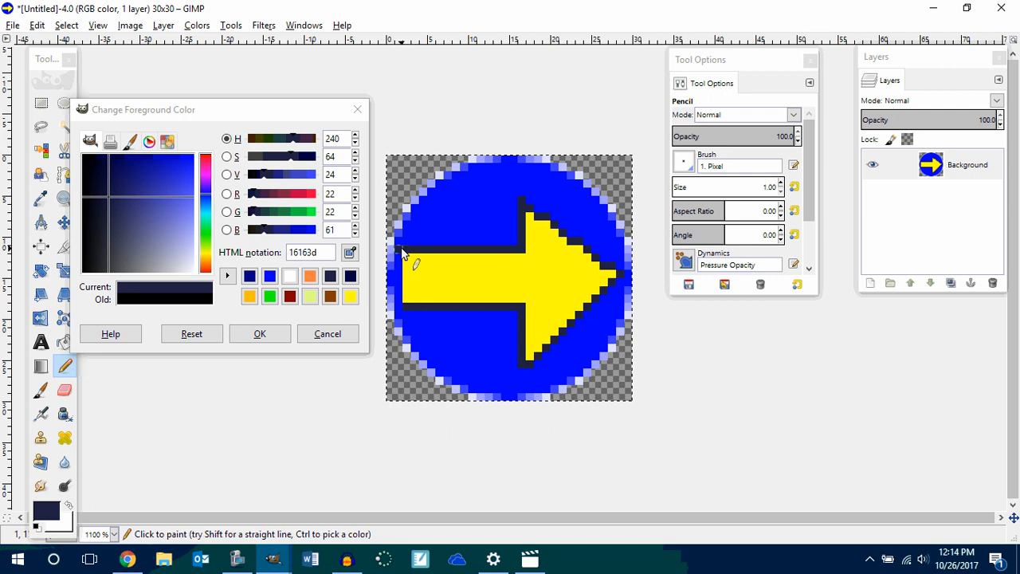
pyautogui.keyDown('shift'); pyautogui.click(399, 307); pyautogui.keyUp('shift')
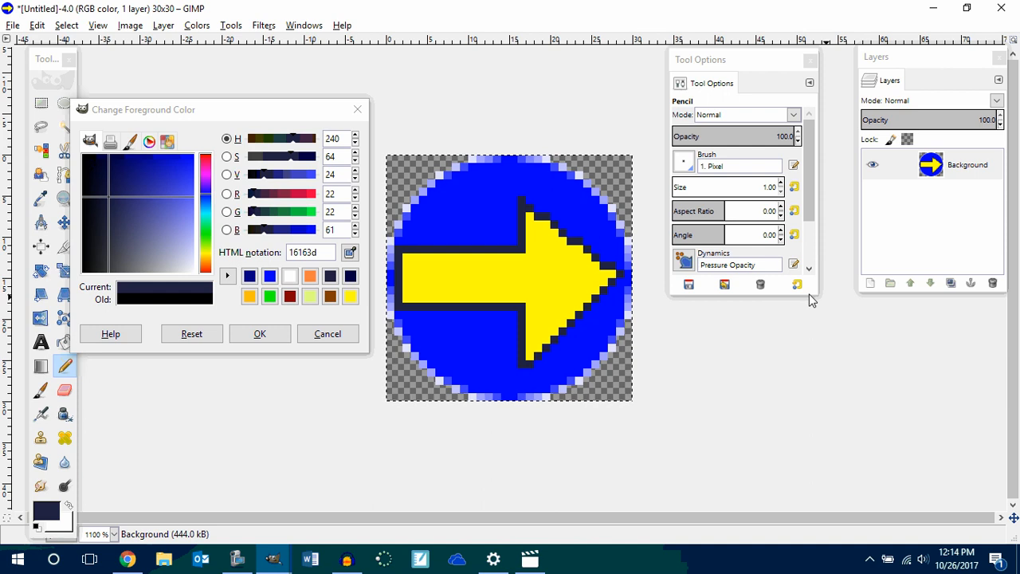
# - Export the right-pointing arrow sprite as right.png into the PacAttack folder with the default PNG options
pyautogui.click(13, 24)
pyautogui.moveTo(37, 25)
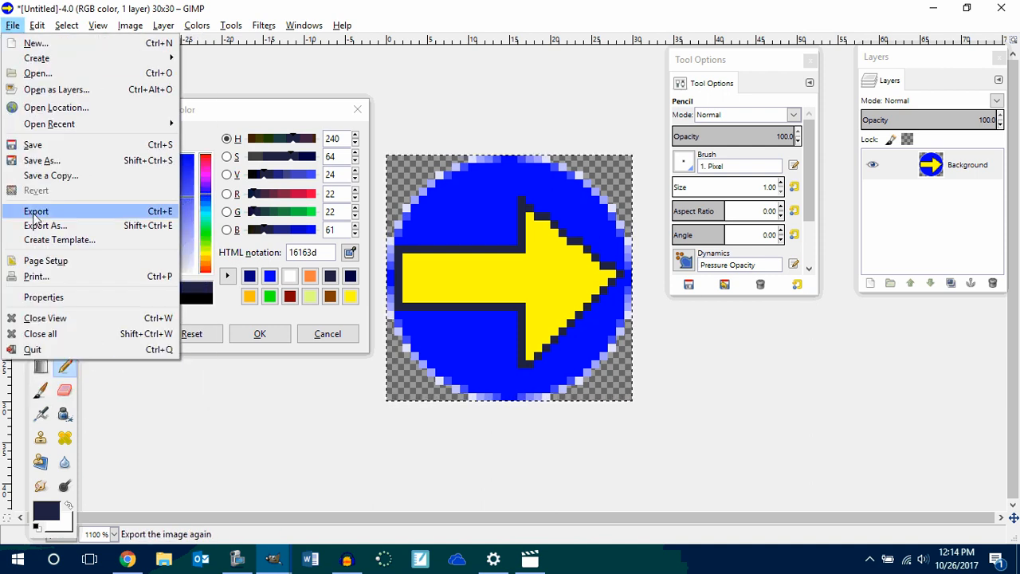
pyautogui.click(41, 225)
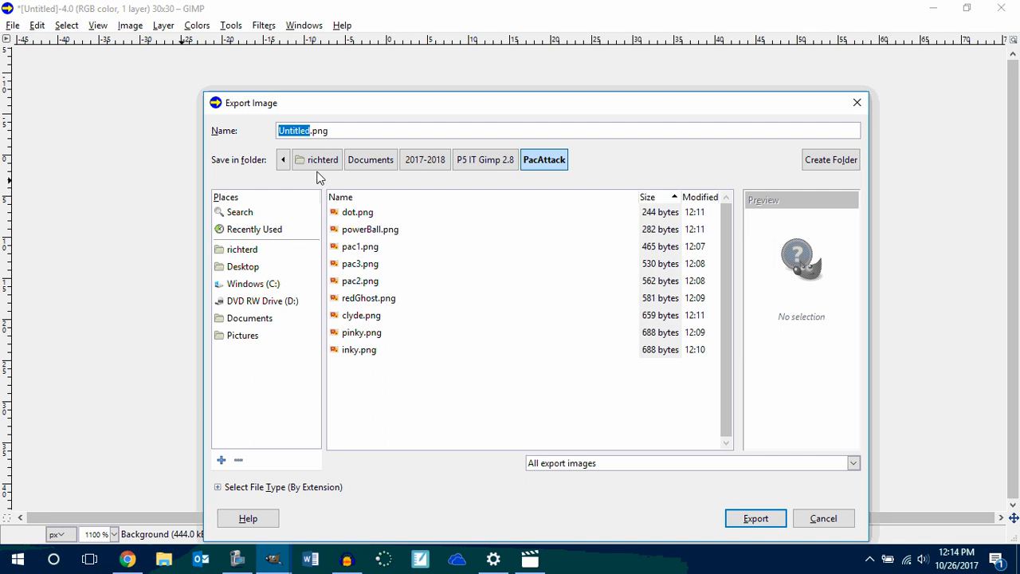
pyautogui.write('right')
pyautogui.click(733, 520)
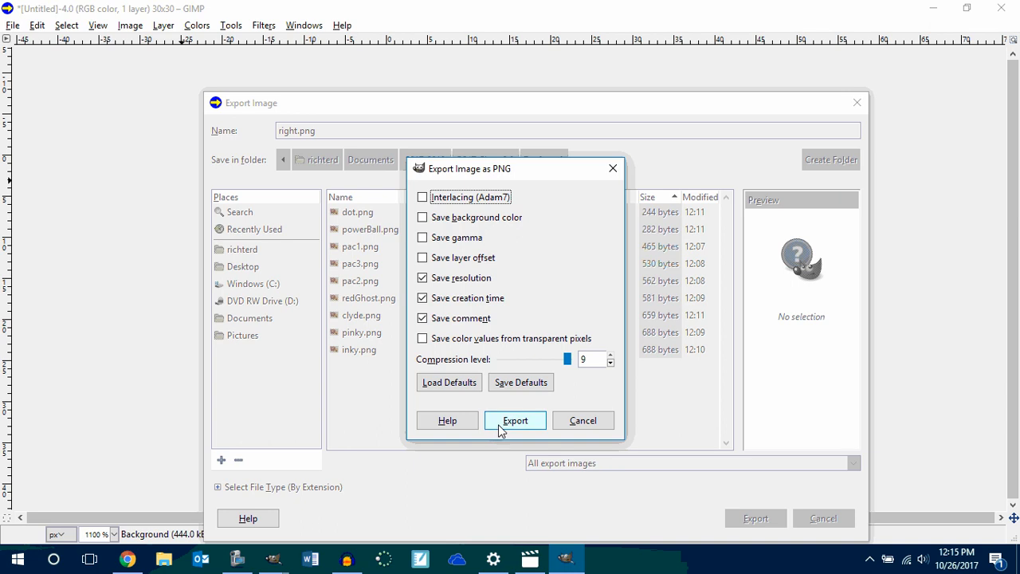
pyautogui.click(501, 426)
# - Rotate the whole image 90° clockwise so the arrow points down
pyautogui.rightClick(480, 241)
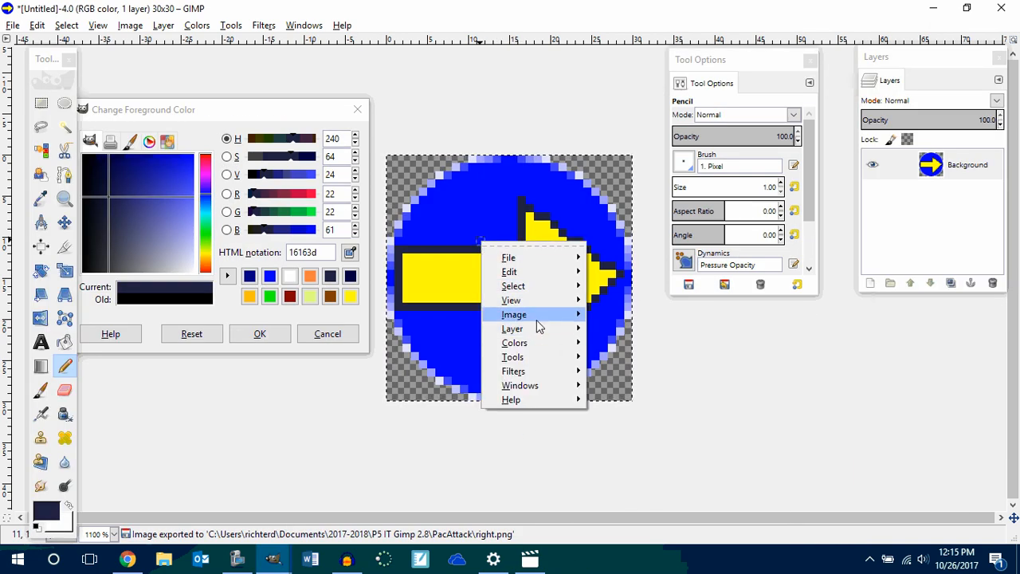
pyautogui.moveTo(539, 317)
pyautogui.moveTo(642, 322)
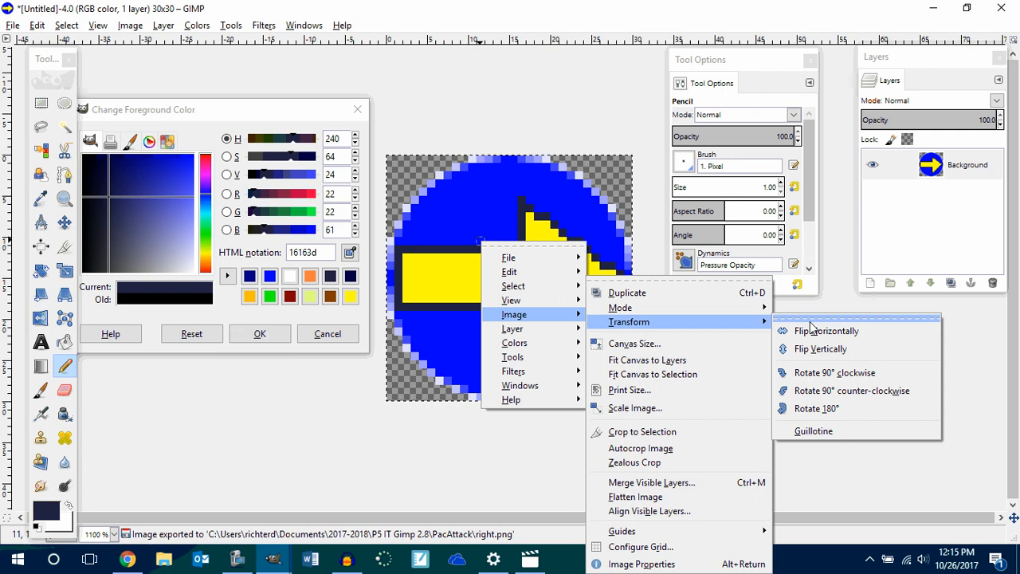
pyautogui.click(828, 372)
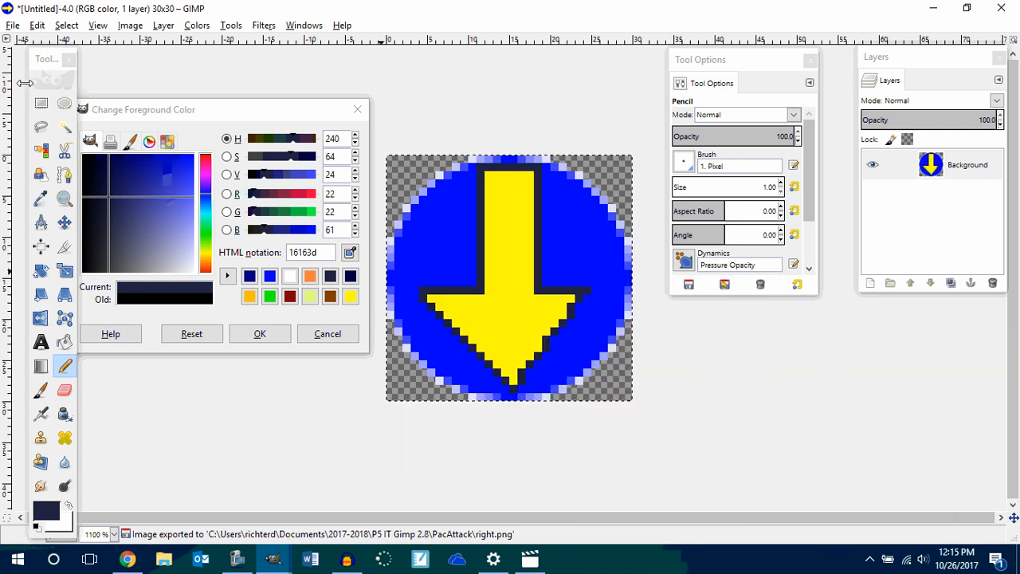
# - Export the down-pointing arrow sprite as down.png into the PacAttack folder with the default PNG options
pyautogui.click(13, 25)
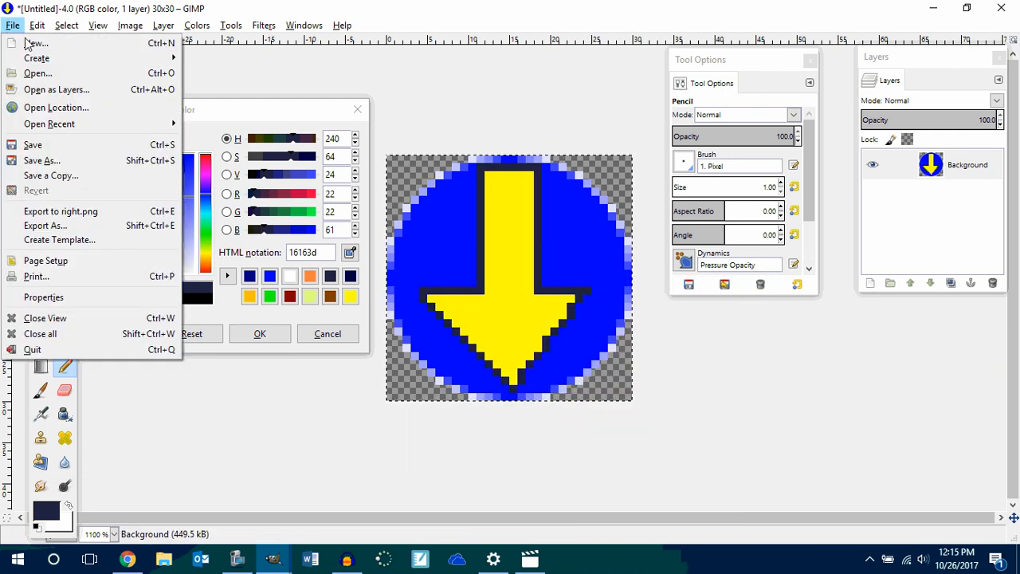
pyautogui.click(43, 227)
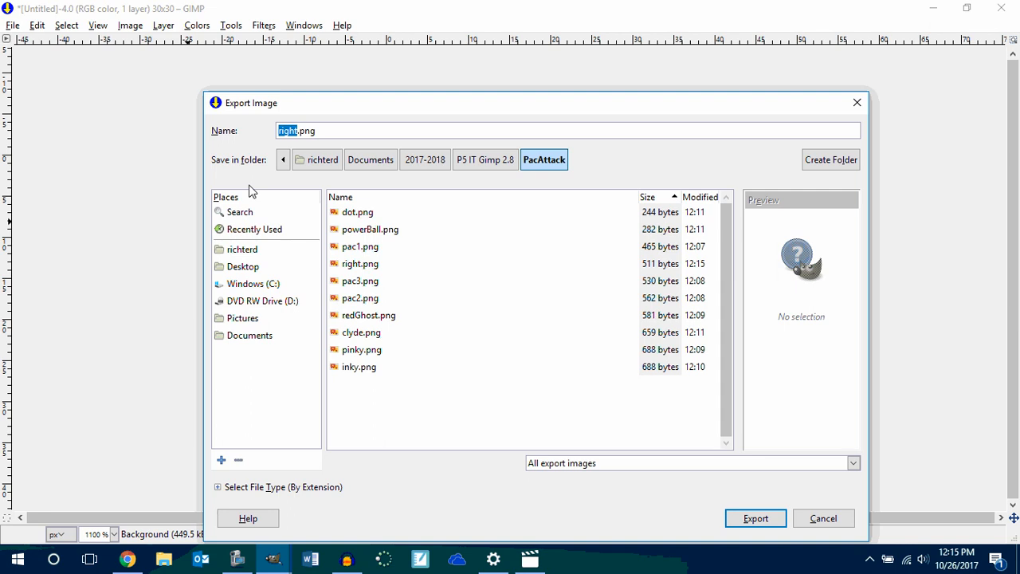
pyautogui.write('down')
pyautogui.press('Return')
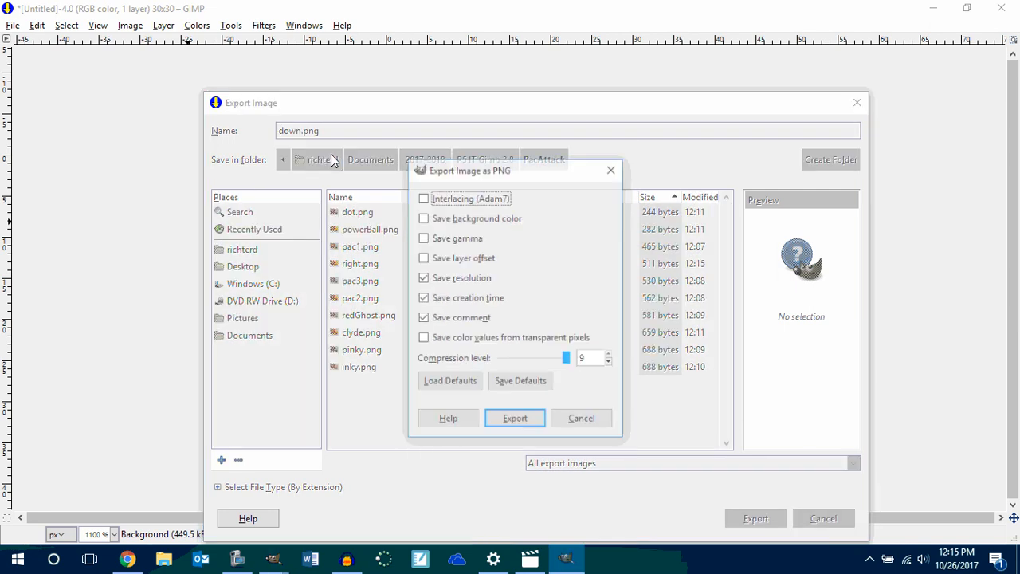
pyautogui.click(514, 420)
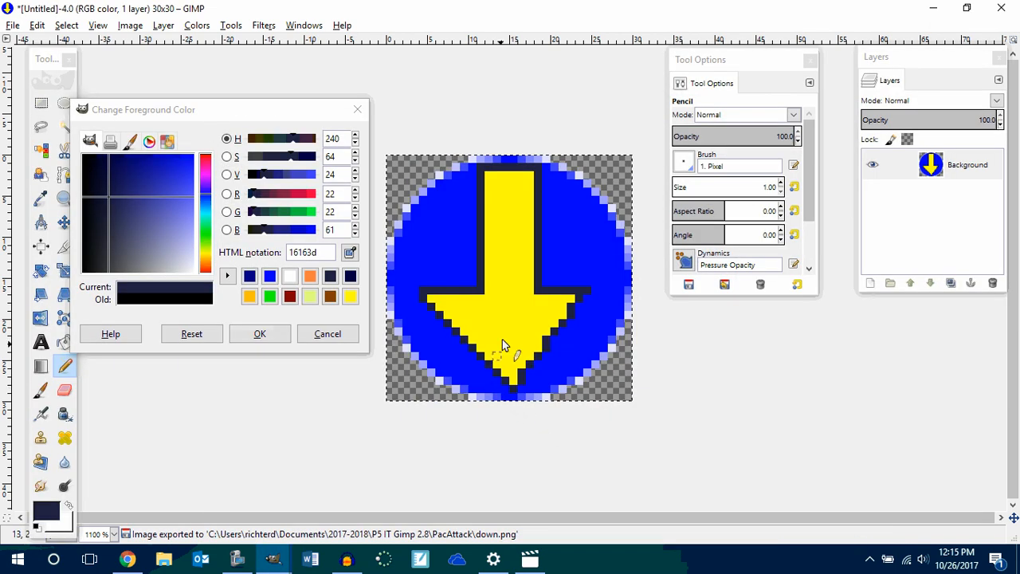
# - Rotate the whole image another 90° clockwise so the arrow points left
pyautogui.rightClick(514, 282)
pyautogui.moveTo(578, 329)
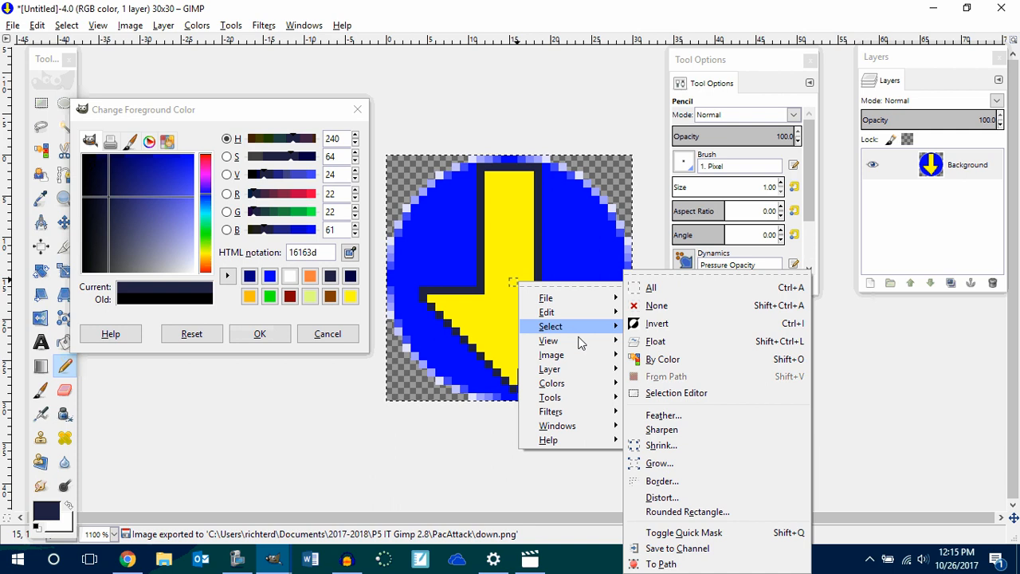
pyautogui.moveTo(580, 355)
pyautogui.moveTo(665, 321)
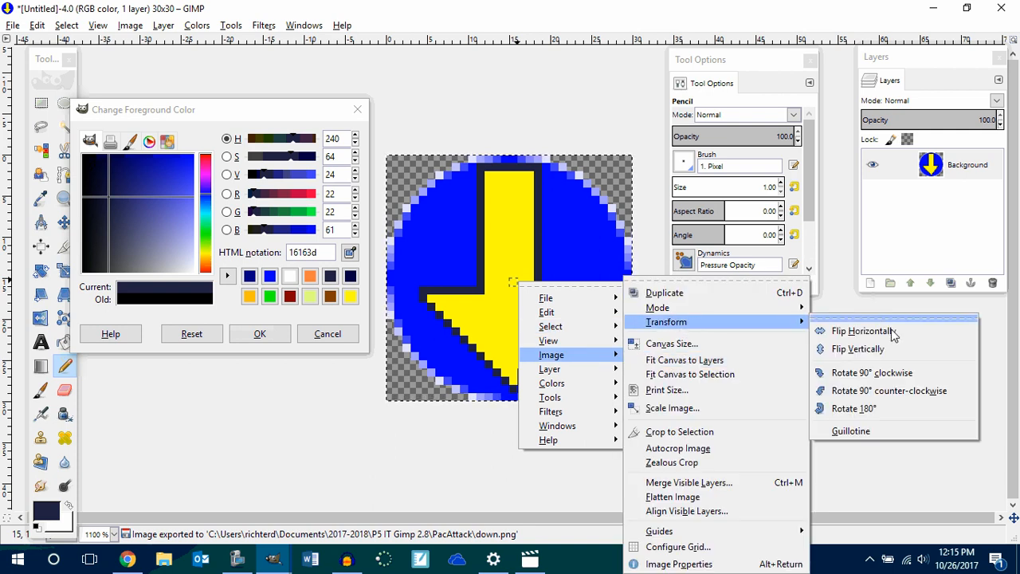
pyautogui.click(886, 375)
# - Export the left-pointing arrow sprite as left.png into the PacAttack folder with the default PNG options
pyautogui.click(12, 27)
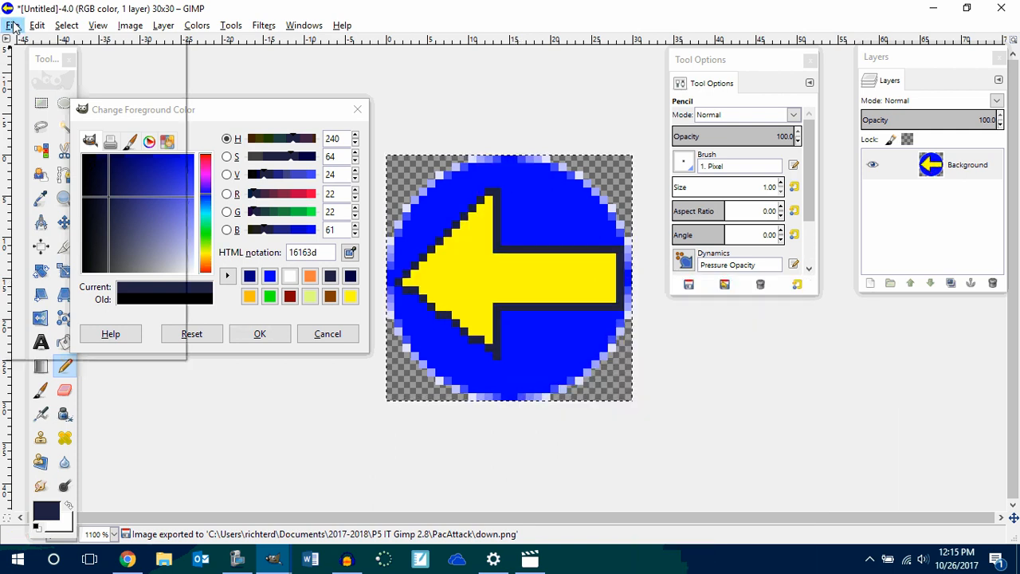
pyautogui.click(40, 223)
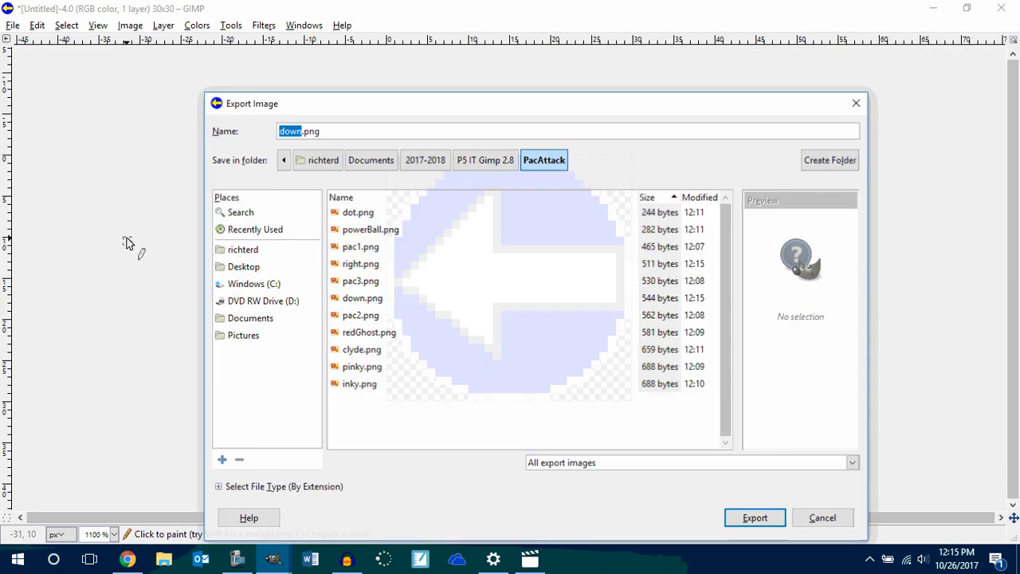
pyautogui.write('left')
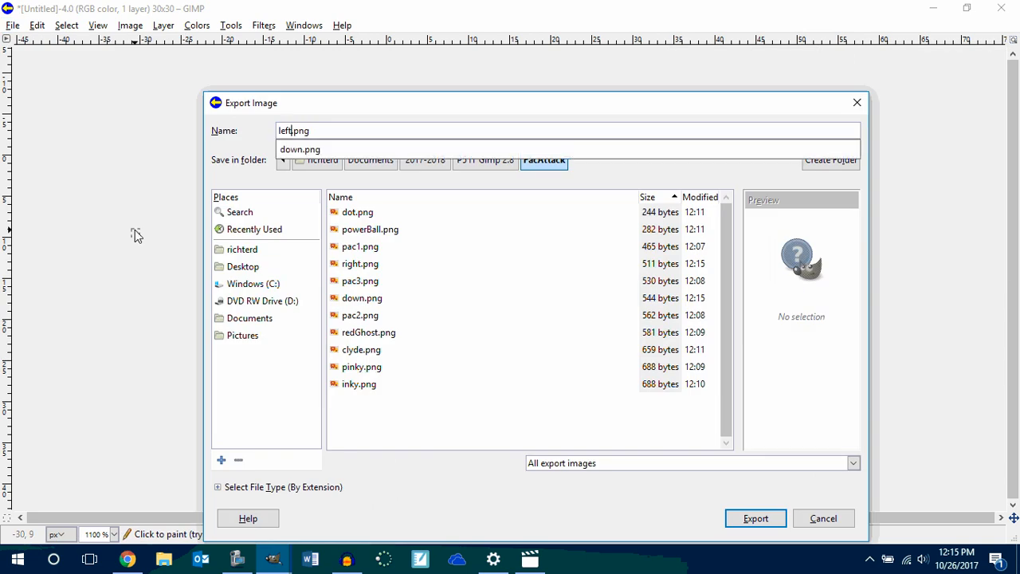
pyautogui.press('Return')
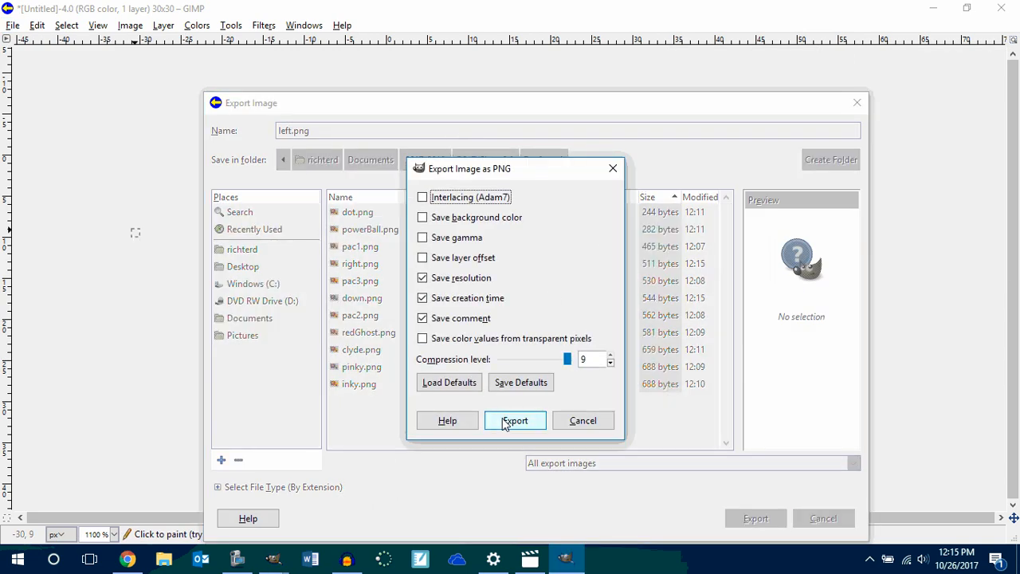
pyautogui.click(514, 420)
# - Rotate the whole image 90° clockwise once more so the arrow points up
pyautogui.rightClick(449, 272)
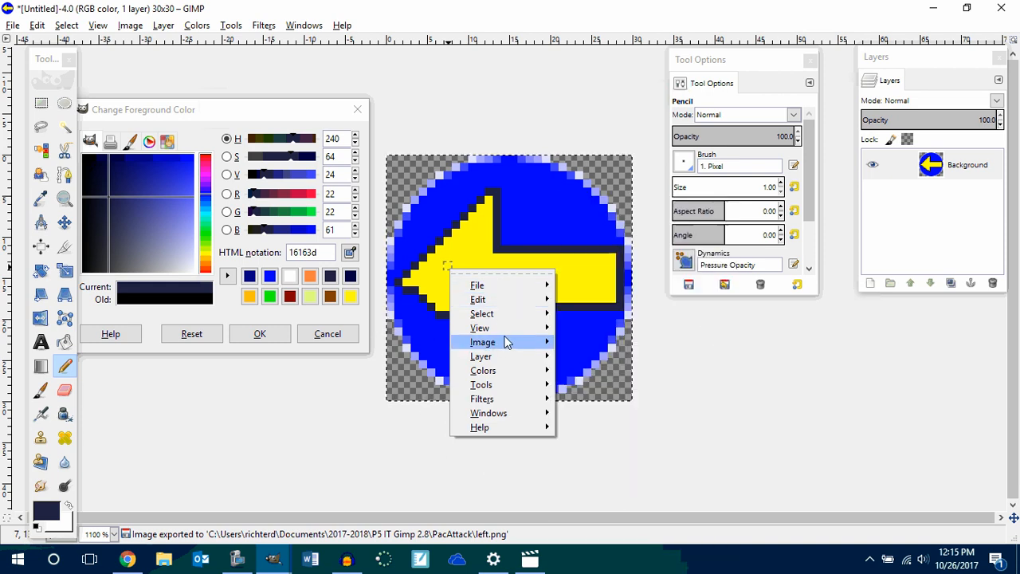
pyautogui.moveTo(482, 342)
pyautogui.moveTo(597, 321)
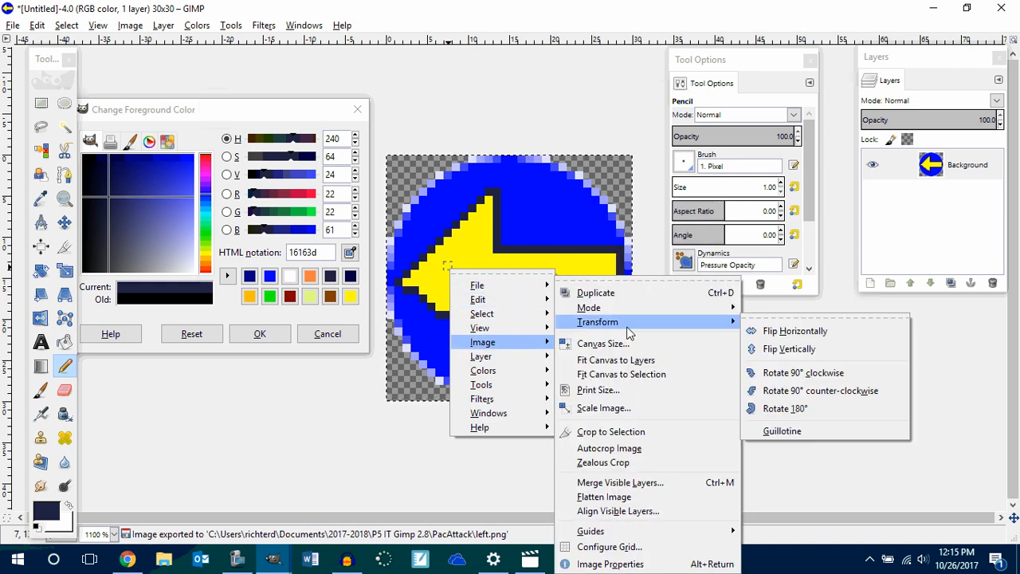
pyautogui.click(834, 374)
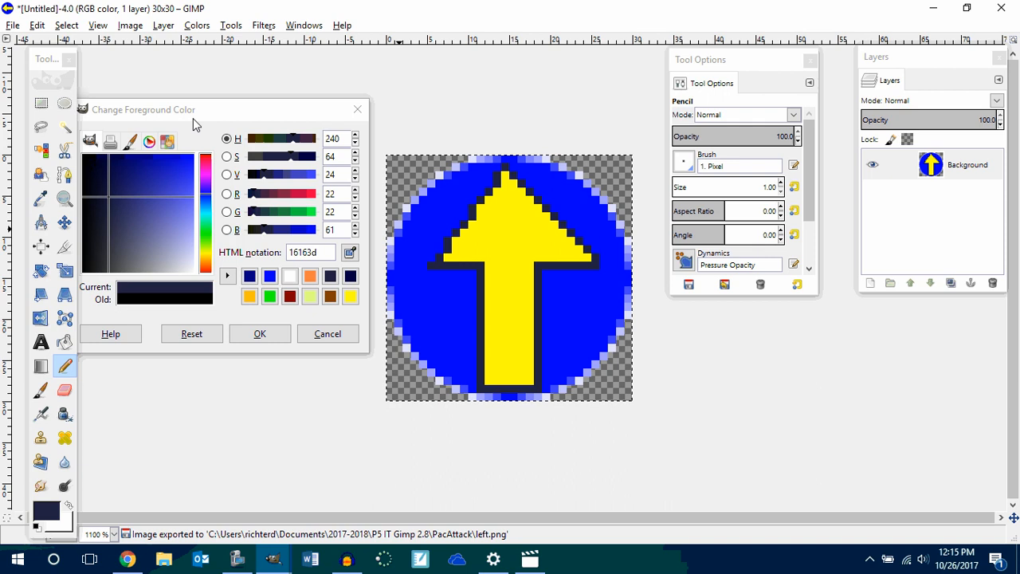
# - Export the up-pointing arrow sprite as up.png into the PacAttack folder with the default PNG options
pyautogui.click(12, 26)
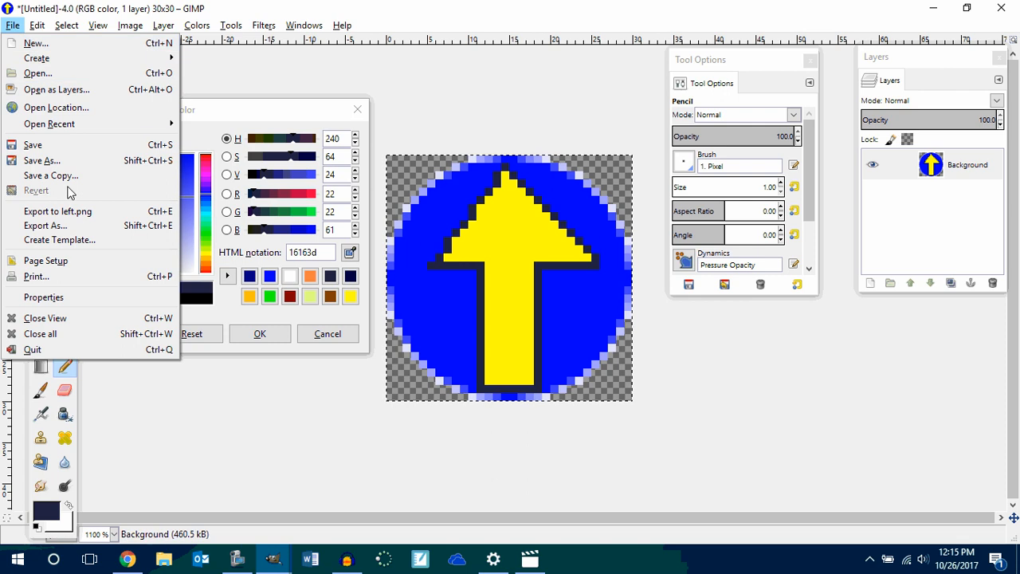
pyautogui.click(60, 225)
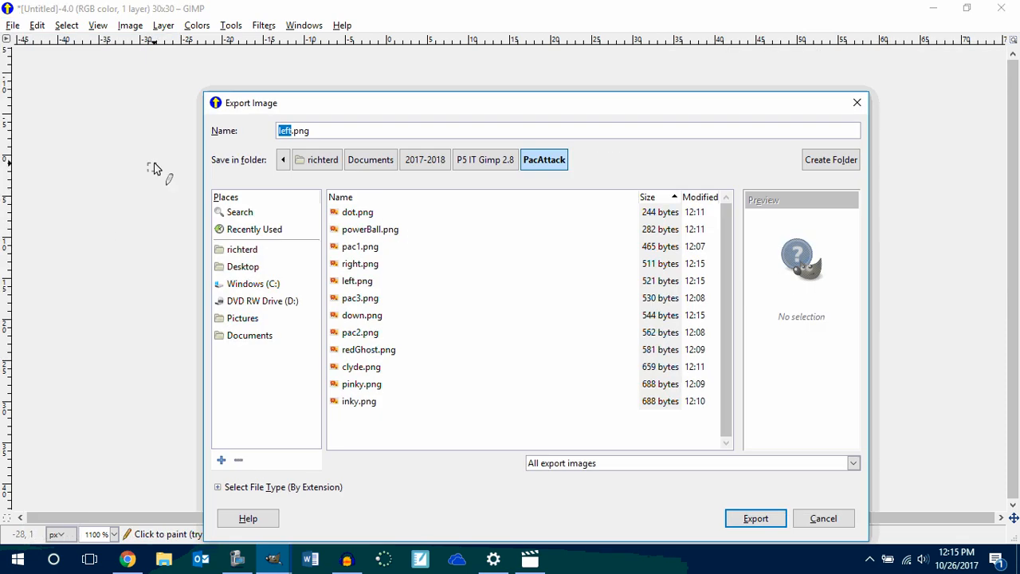
pyautogui.write('up')
pyautogui.press('Return')
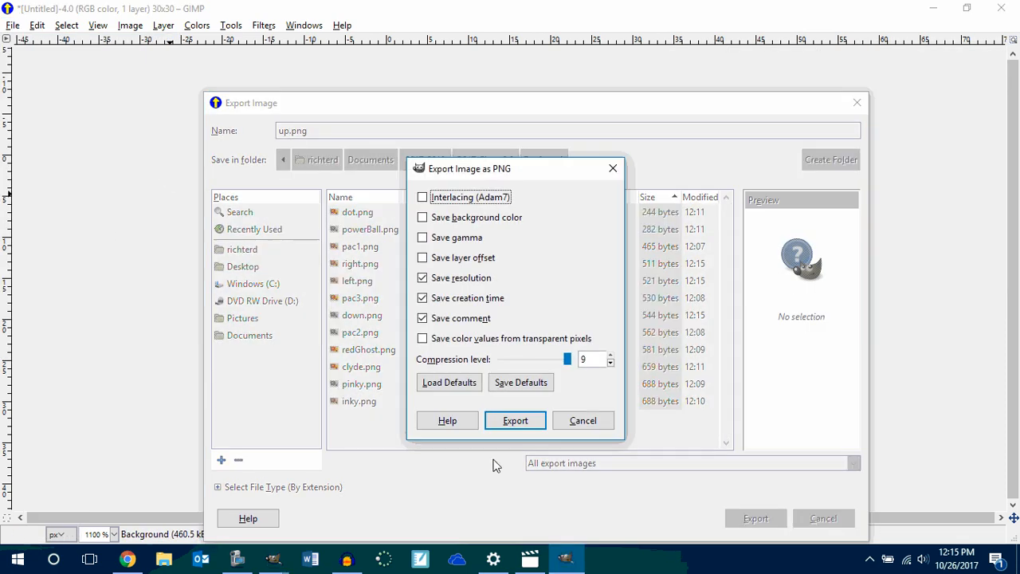
pyautogui.click(511, 426)
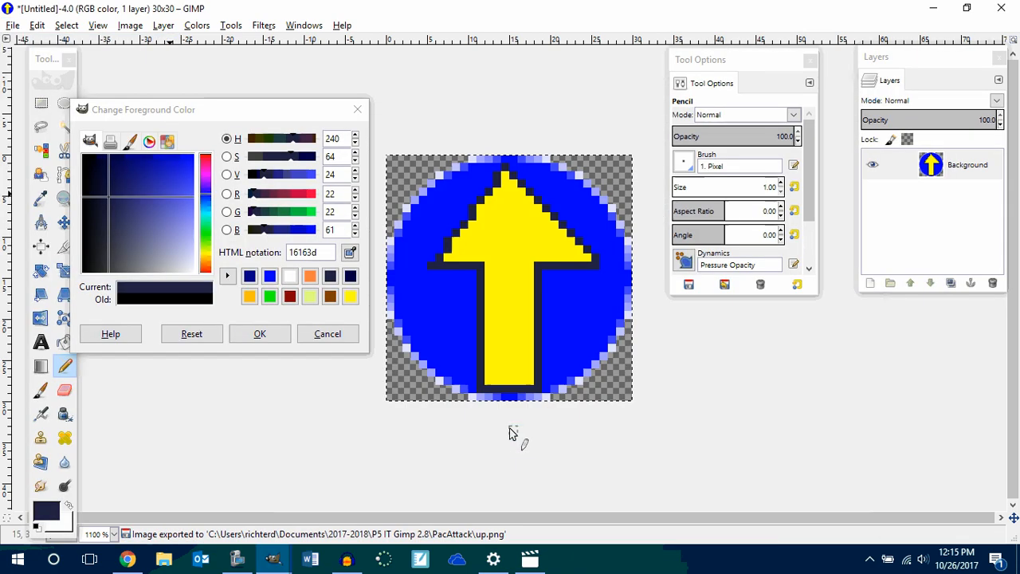
# - Check the exported sprite images in Documents > 2017-2018 > P5 IT Gimp 2.8 > PacAttack in File Explorer
pyautogui.click(165, 560)
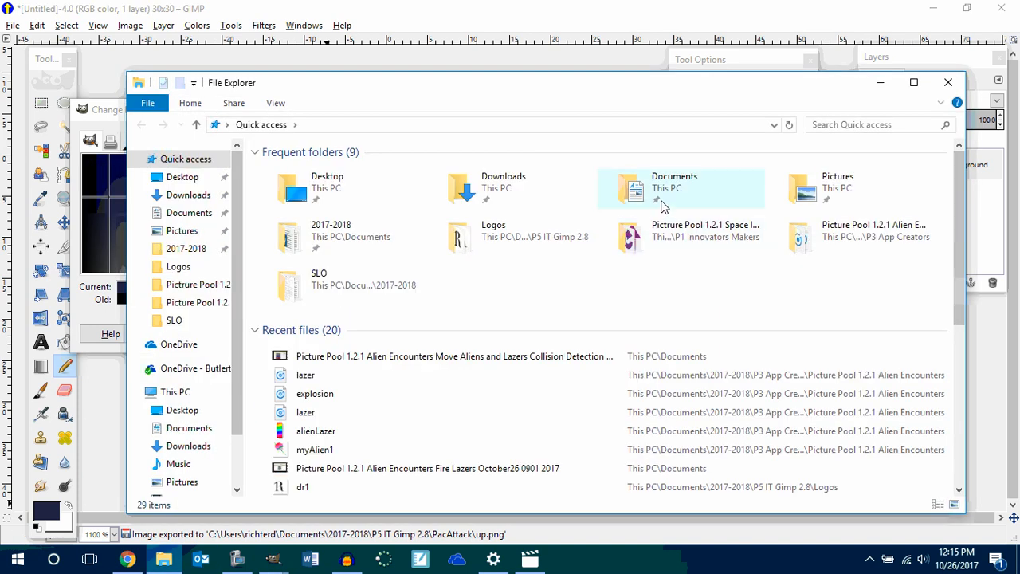
pyautogui.click(641, 190)
pyautogui.doubleClick(641, 190)
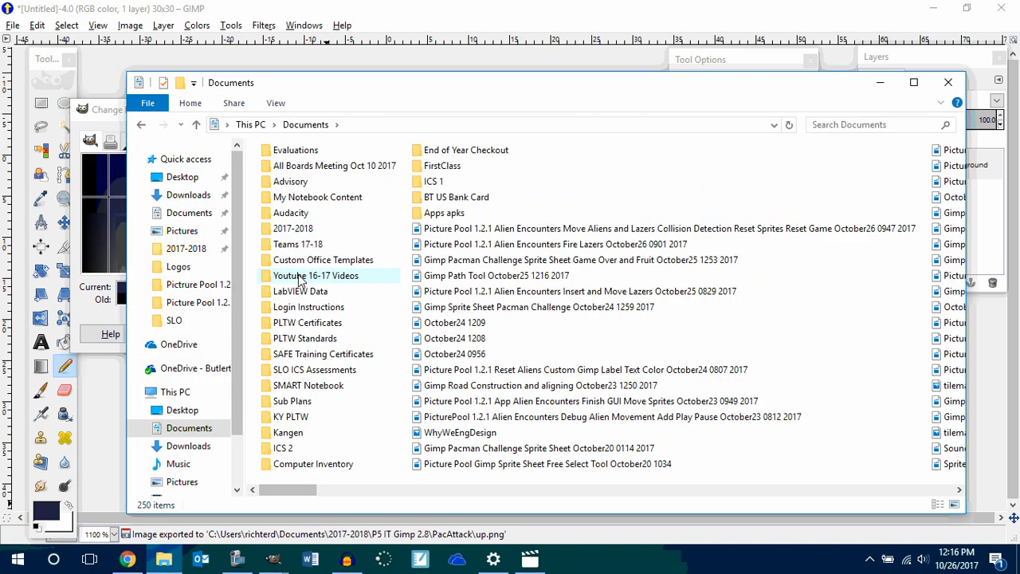
pyautogui.doubleClick(303, 229)
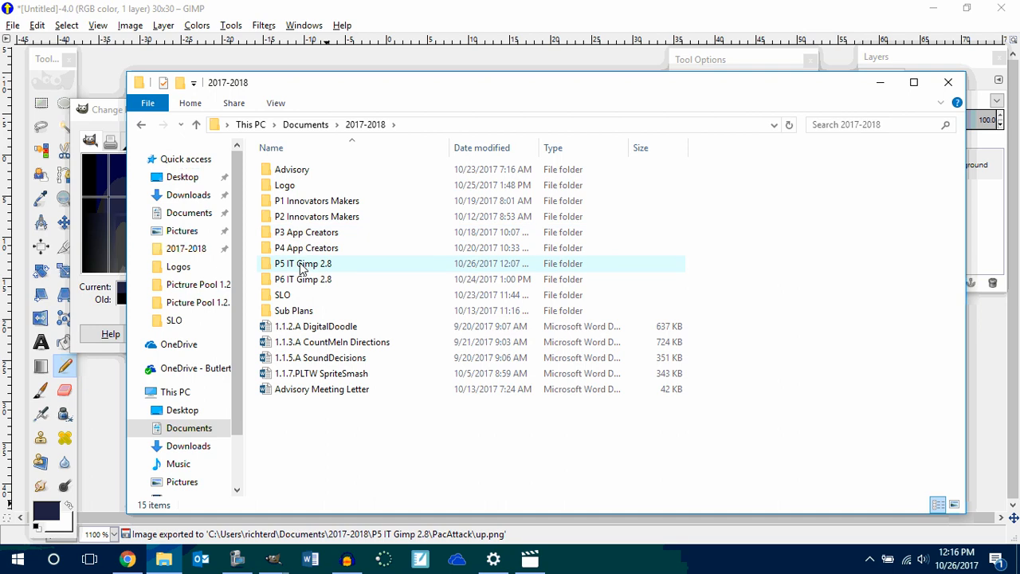
pyautogui.doubleClick(298, 263)
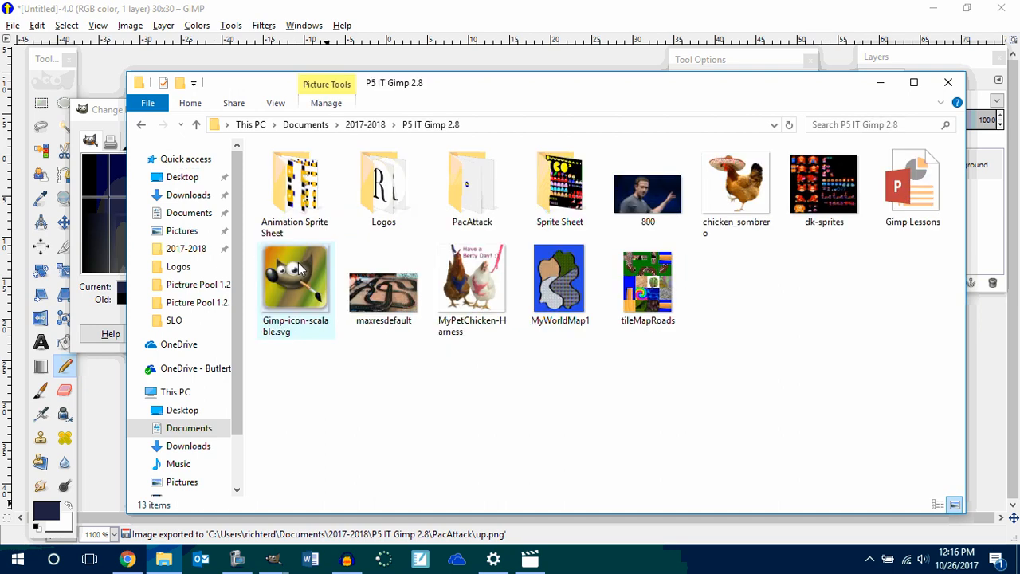
pyautogui.doubleClick(473, 193)
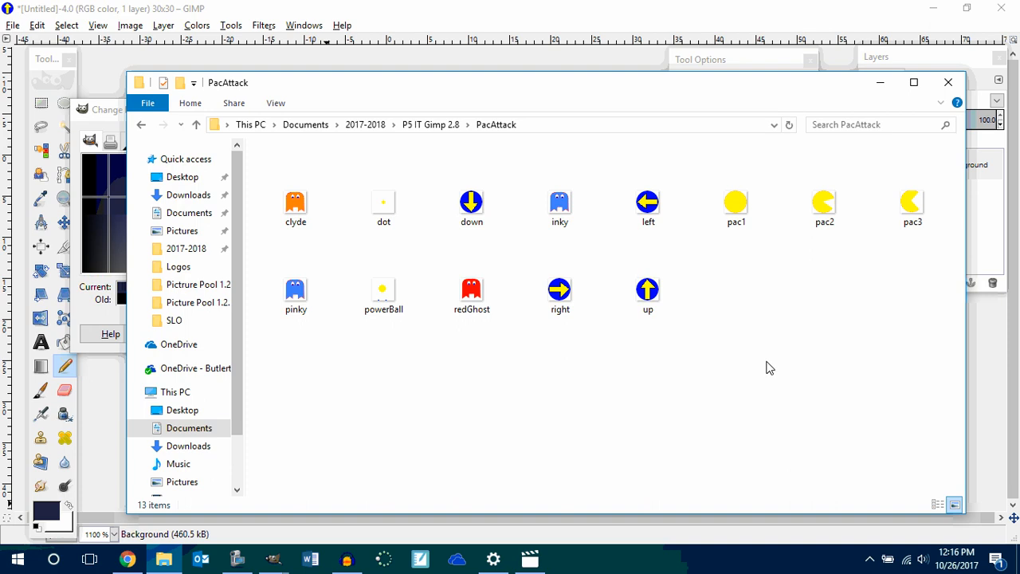
pyautogui.click(880, 82)
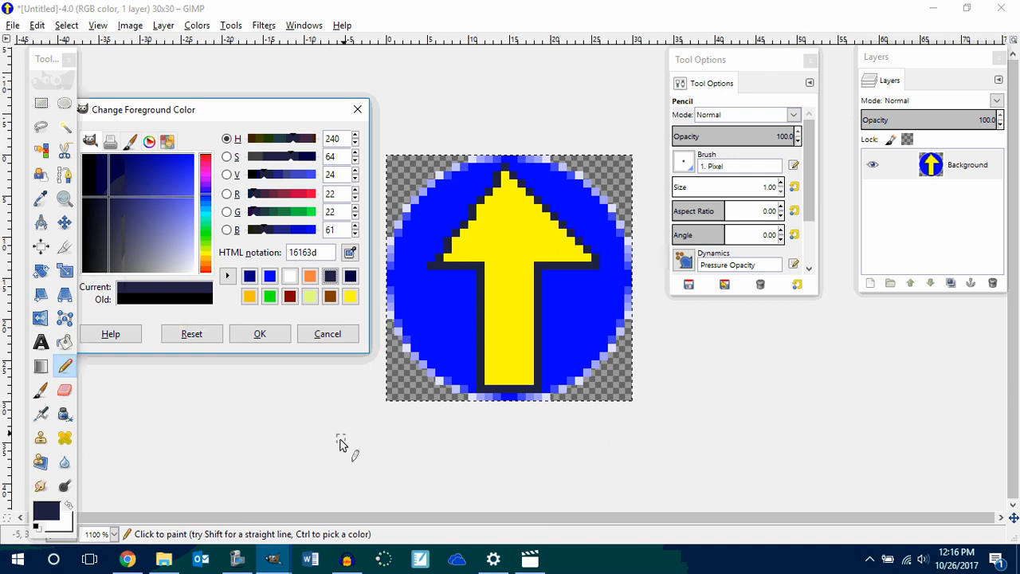
pyautogui.click(273, 560)
pyautogui.click(239, 486)
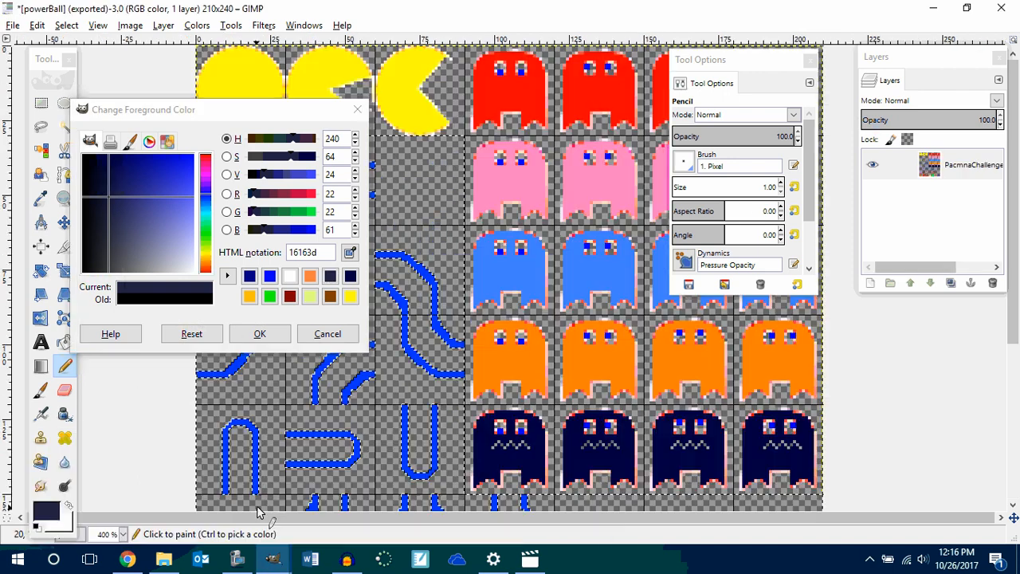
pyautogui.click(41, 102)
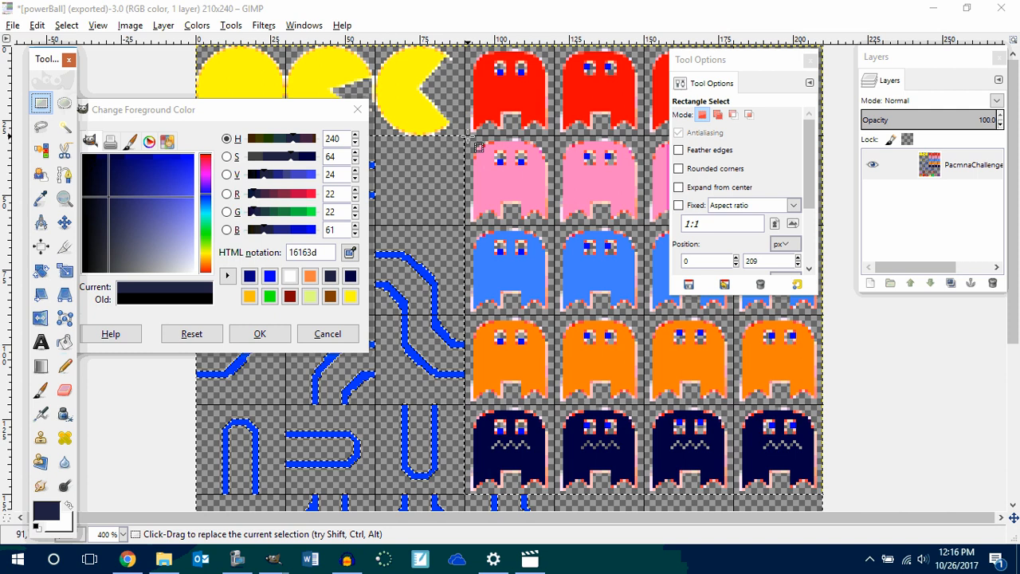
# - Return to the PacAttack folder and review the ghost sprite thumbnails at a different icon size
pyautogui.click(163, 560)
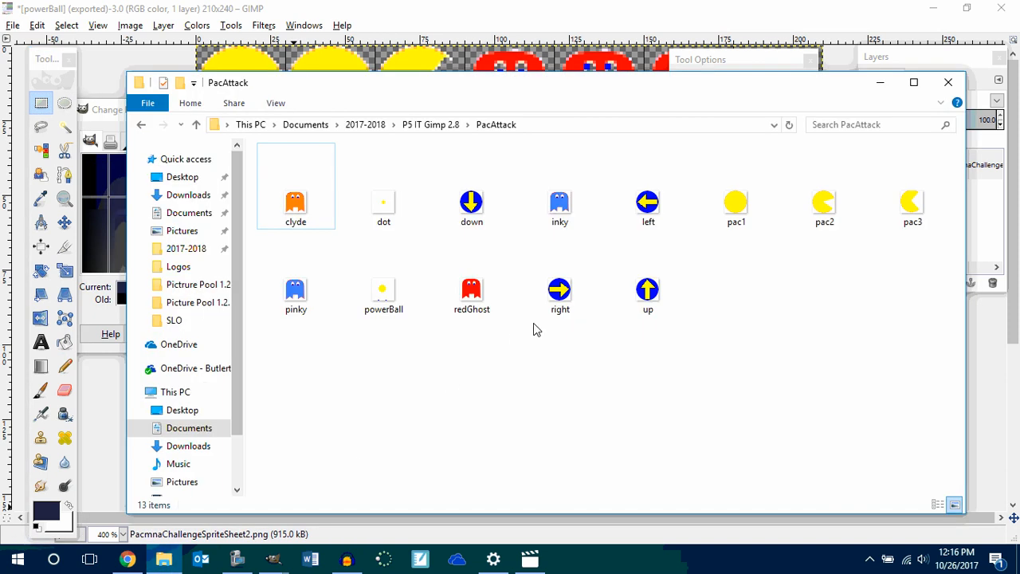
pyautogui.scroll(-3, 533, 323)
pyautogui.scroll(4, 534, 311)
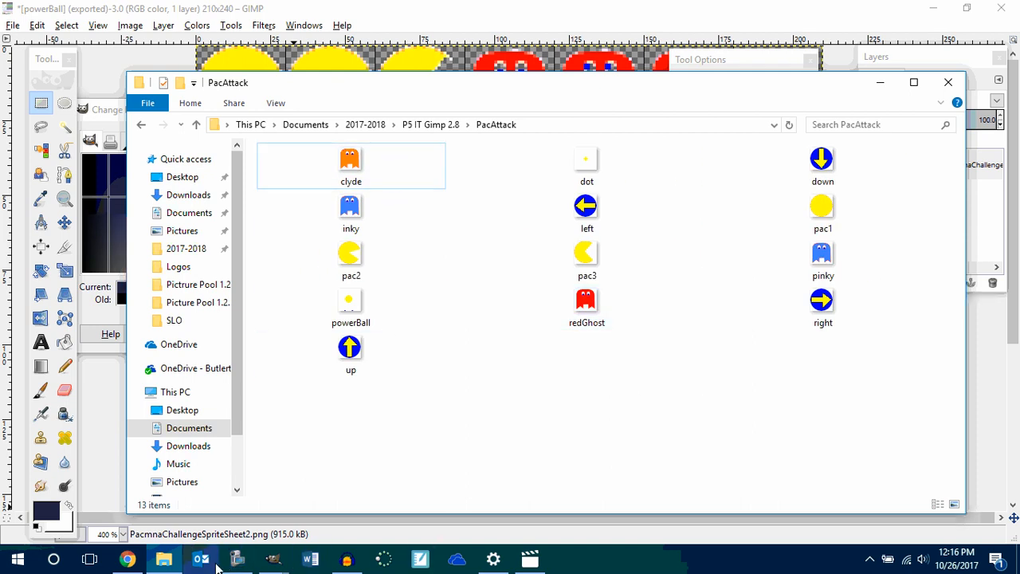
pyautogui.moveTo(236, 569)
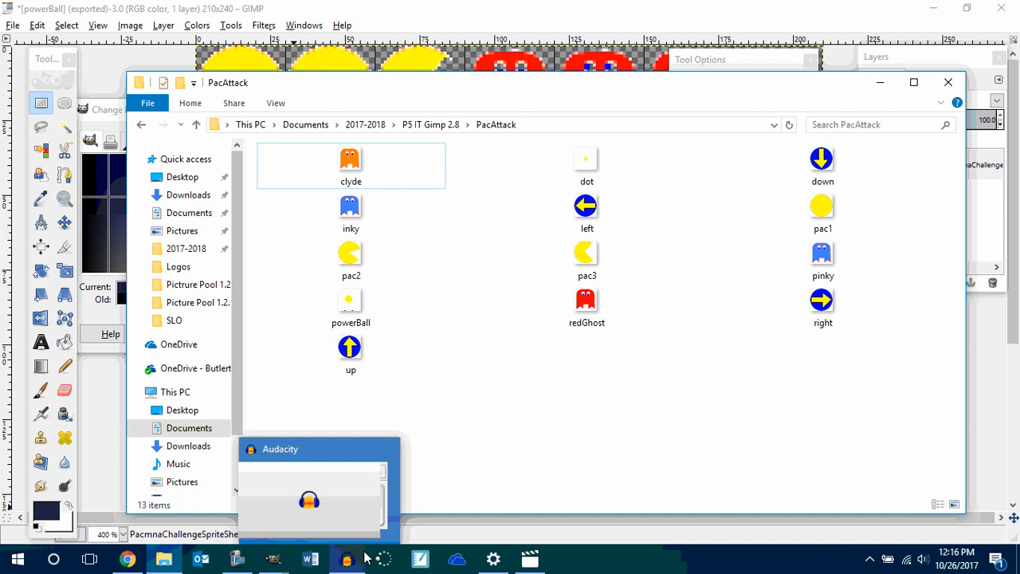
pyautogui.click(241, 564)
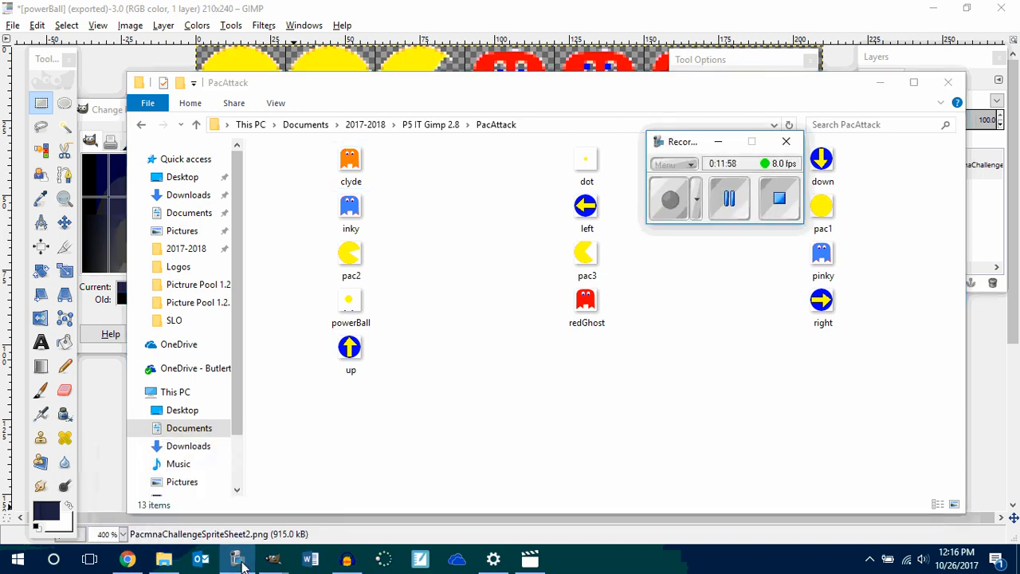
# - Switch to the sprite sheet image in GIMP and crop it to the first pink ghost, about 31 × 30 px
pyautogui.moveTo(273, 560)
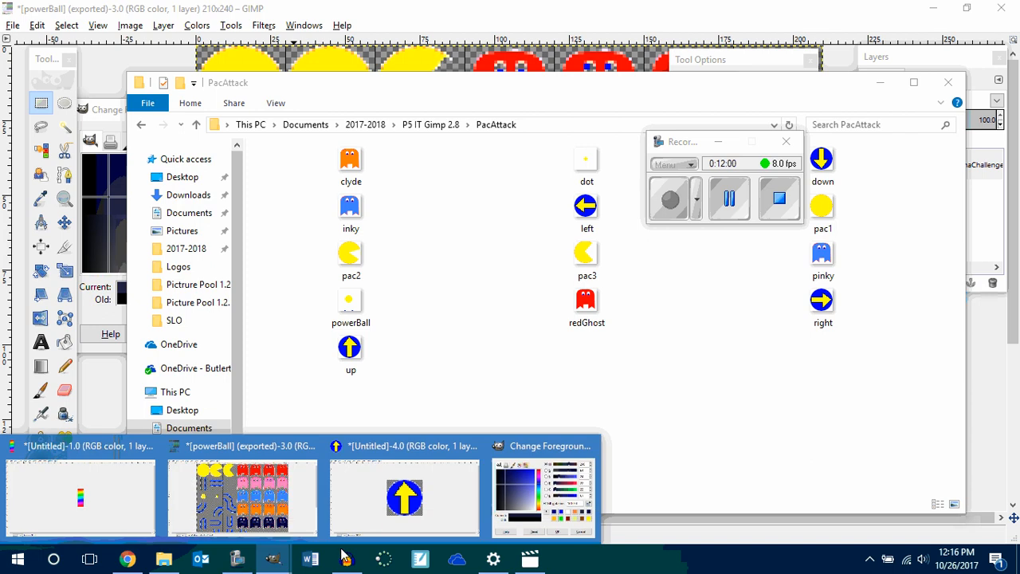
pyautogui.click(239, 501)
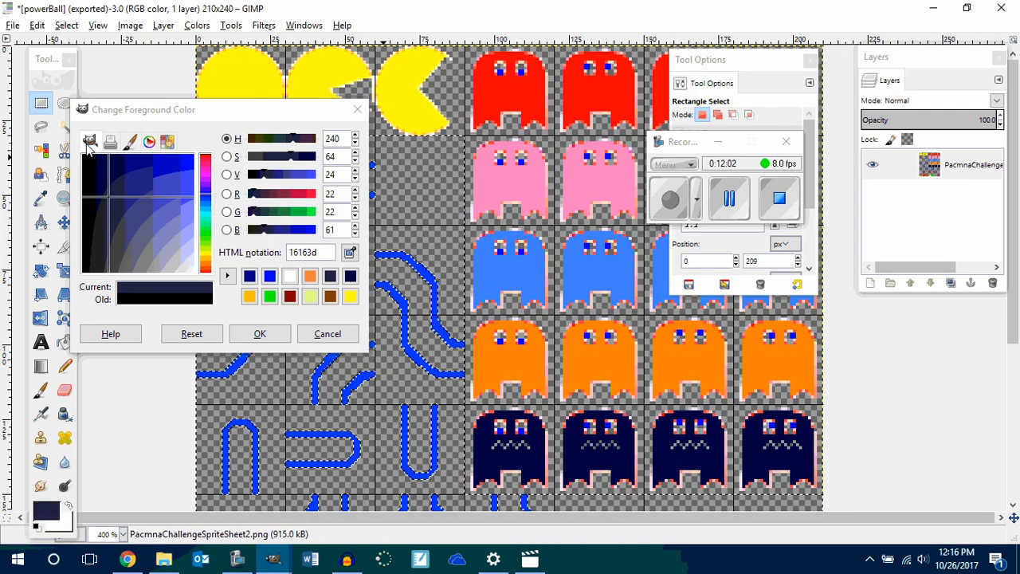
pyautogui.click(64, 245)
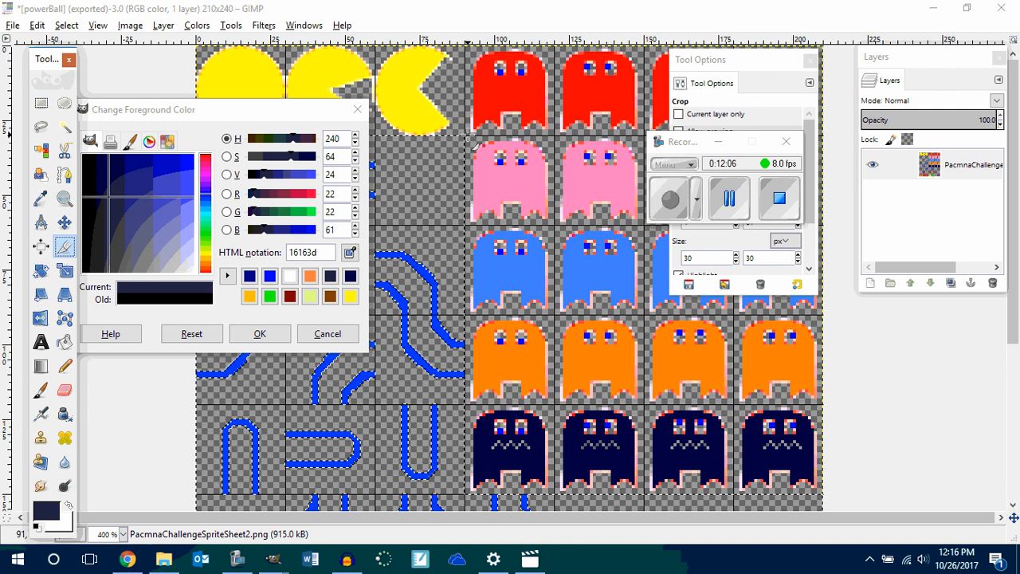
pyautogui.click(467, 141)
pyautogui.moveTo(467, 139); pyautogui.dragTo(555, 222)
pyautogui.click(535, 196)
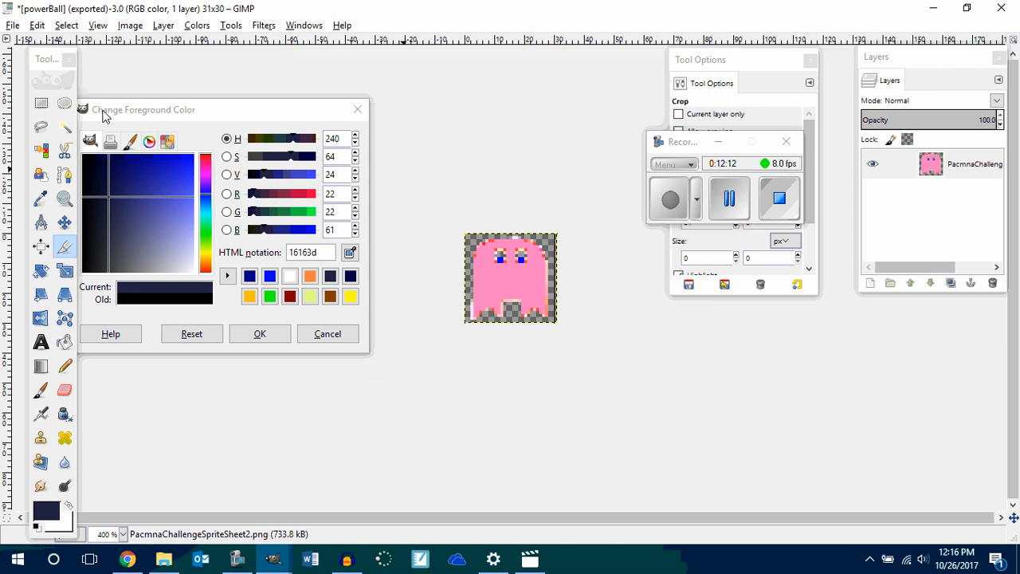
# - Export the cropped pink ghost as pinky.png into the PacAttack folder, replacing the existing file, with the default PNG options
pyautogui.click(13, 24)
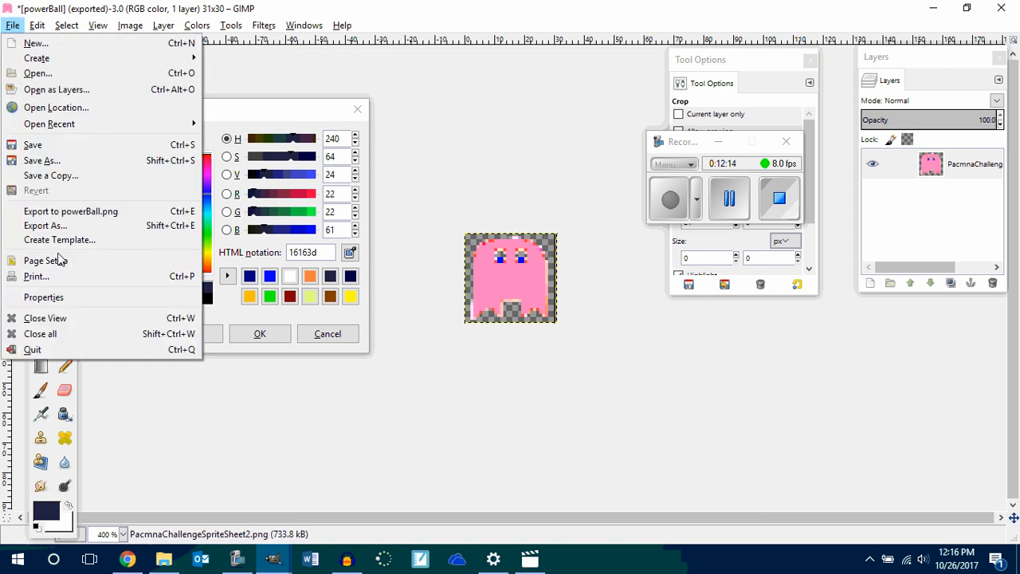
pyautogui.click(48, 221)
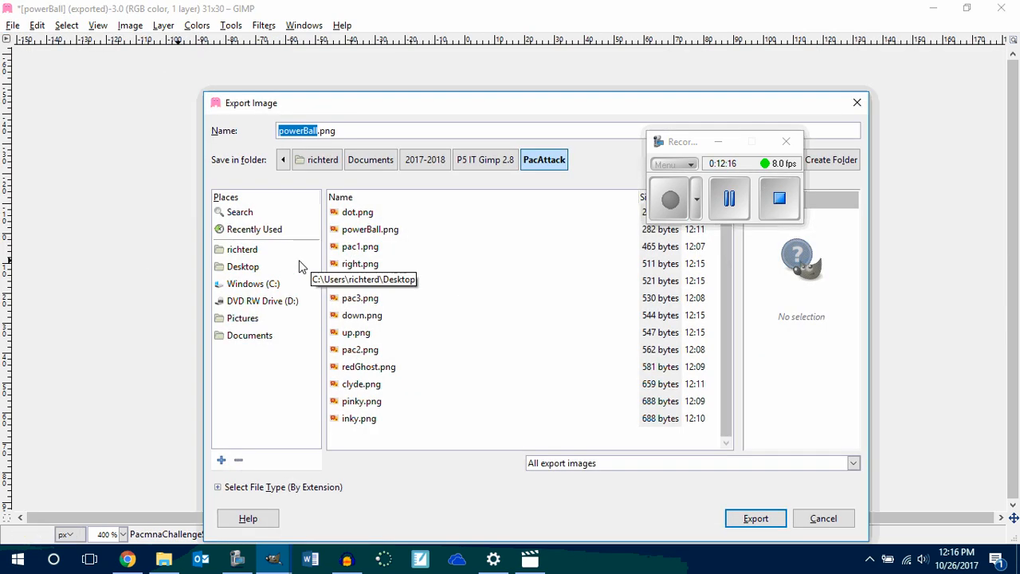
pyautogui.write('pinky')
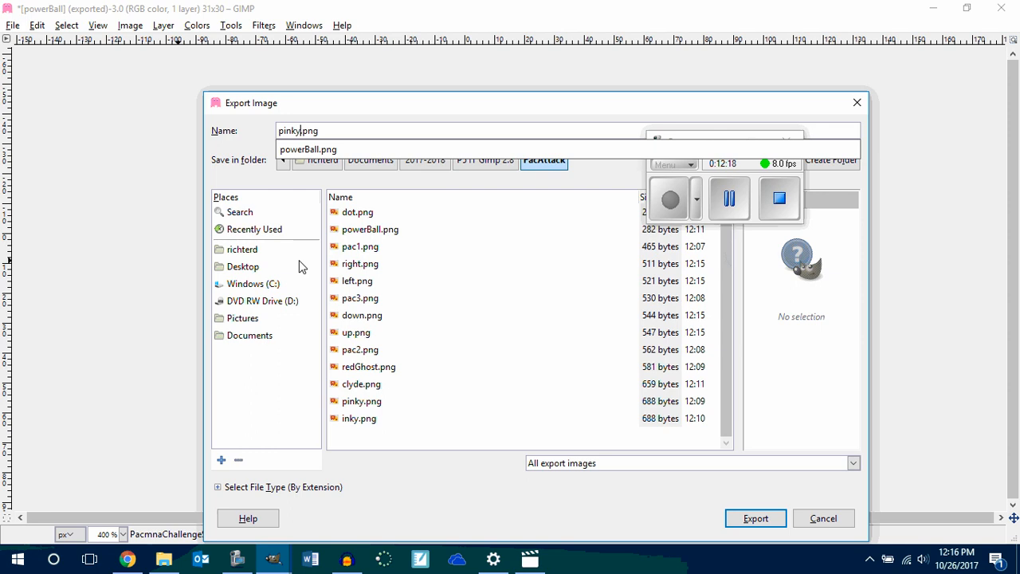
pyautogui.press('Return')
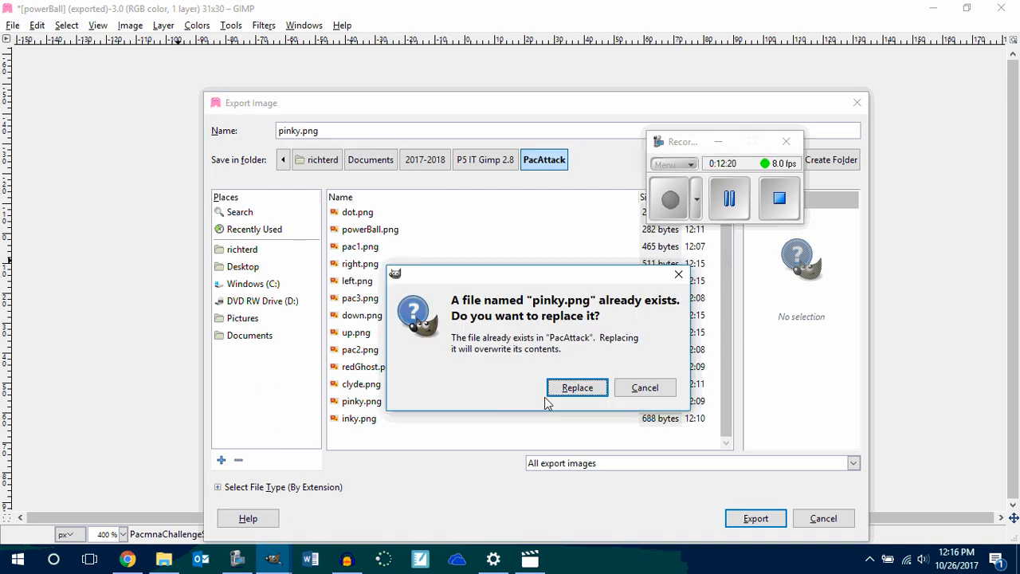
pyautogui.click(555, 396)
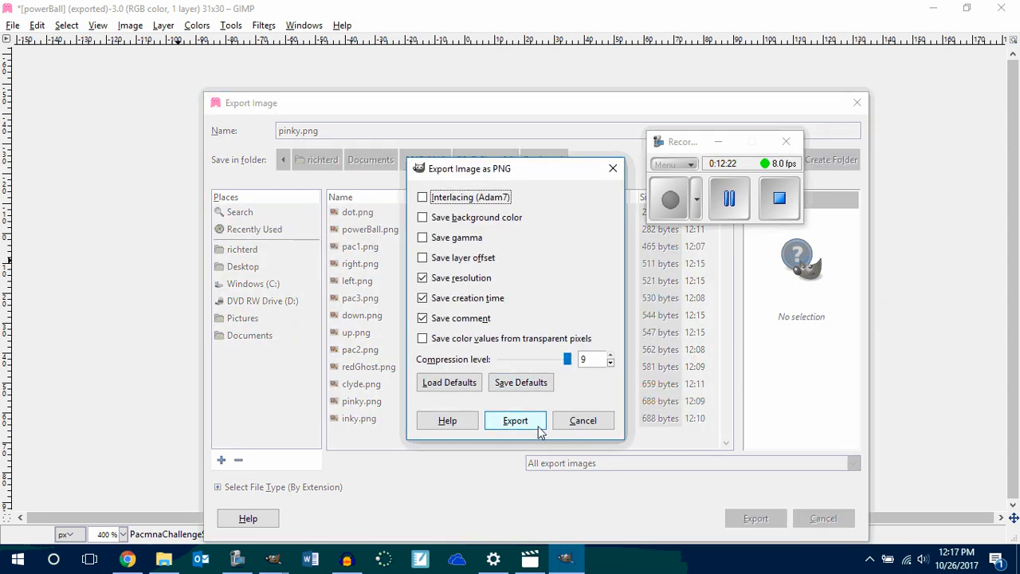
pyautogui.click(536, 422)
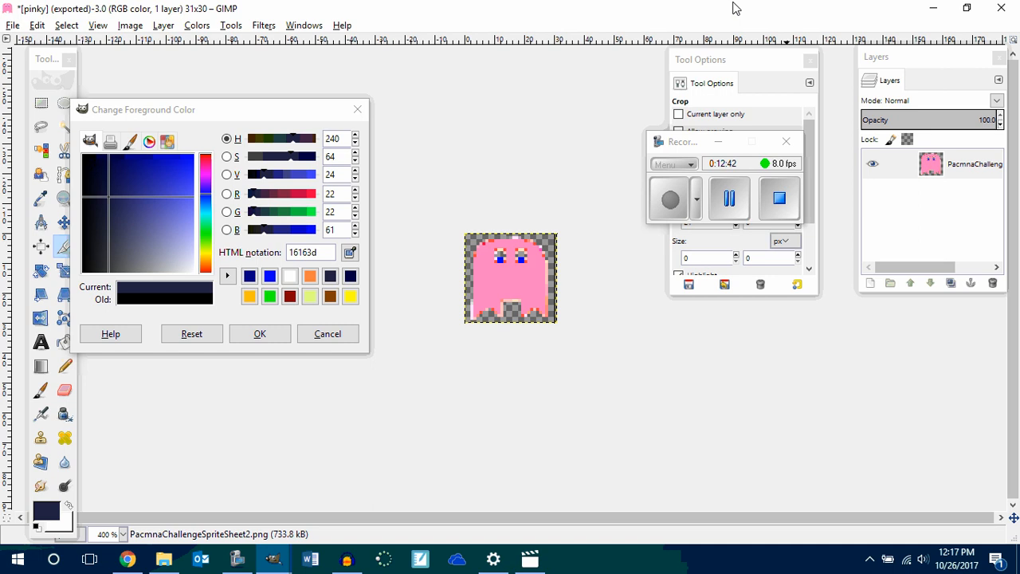
pyautogui.click(236, 558)
pyautogui.click(728, 199)
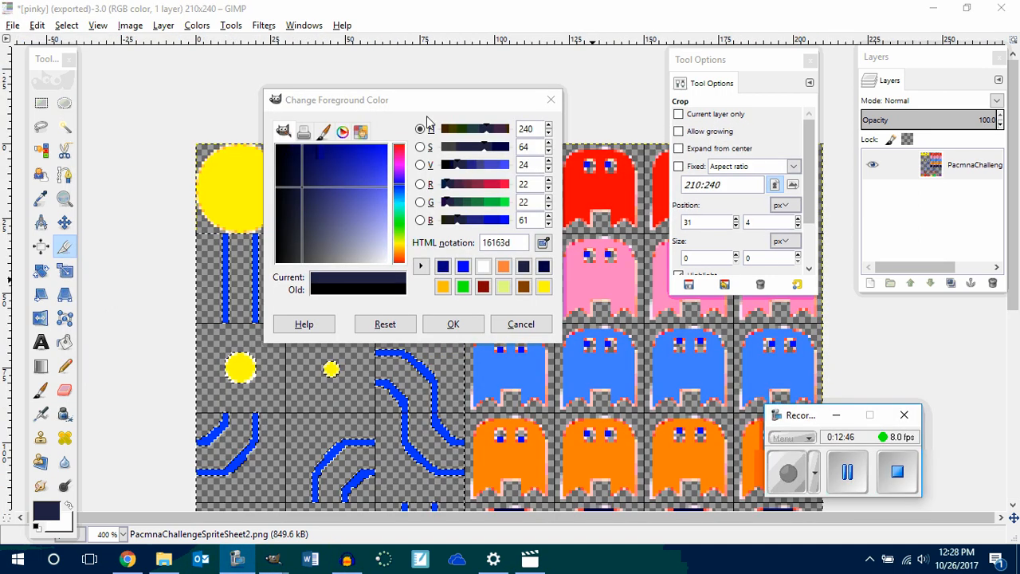
# - Move the foreground color dialog off the sprite sheet and crop the image to the first, full-circle Pac-Man at 30 × 30 px
pyautogui.moveTo(485, 112); pyautogui.dragTo(983, 95)
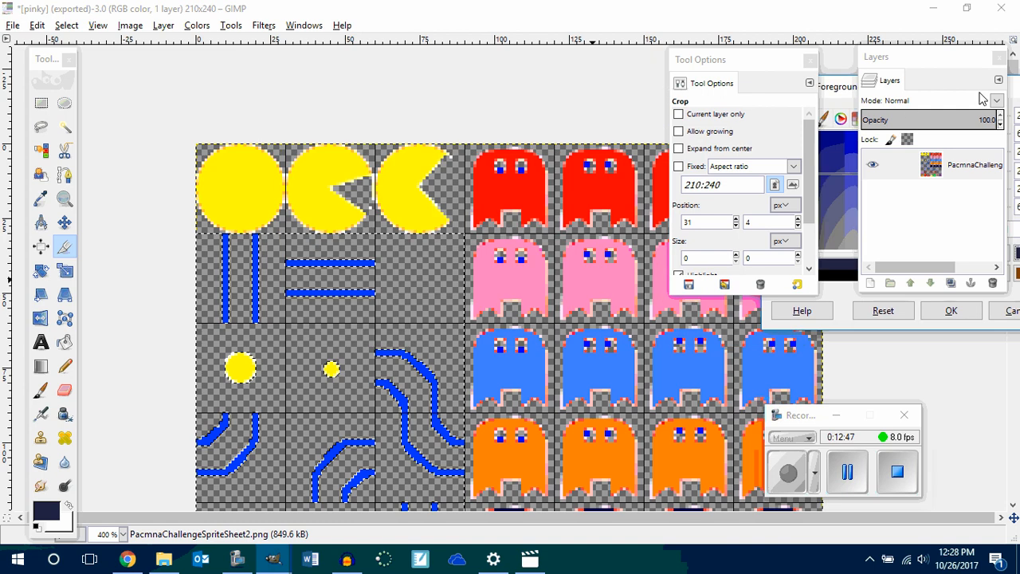
pyautogui.click(66, 252)
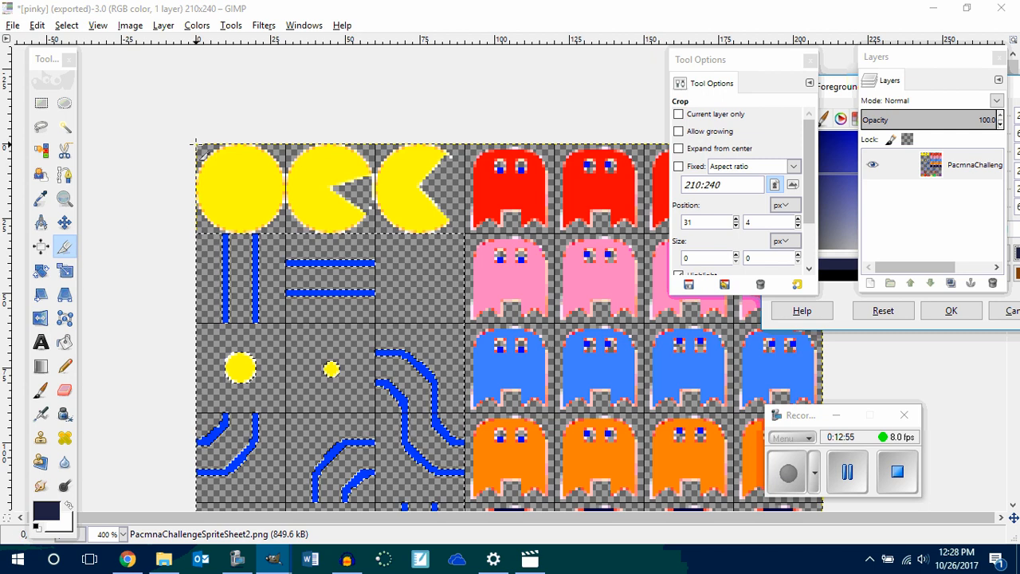
pyautogui.moveTo(196, 144); pyautogui.dragTo(284, 222)
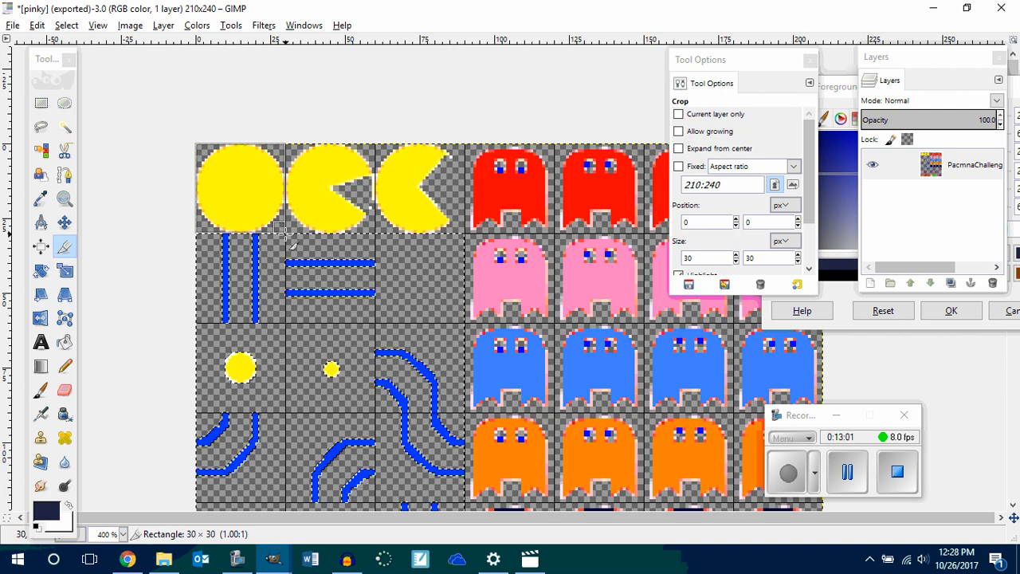
pyautogui.moveTo(287, 232); pyautogui.dragTo(286, 232)
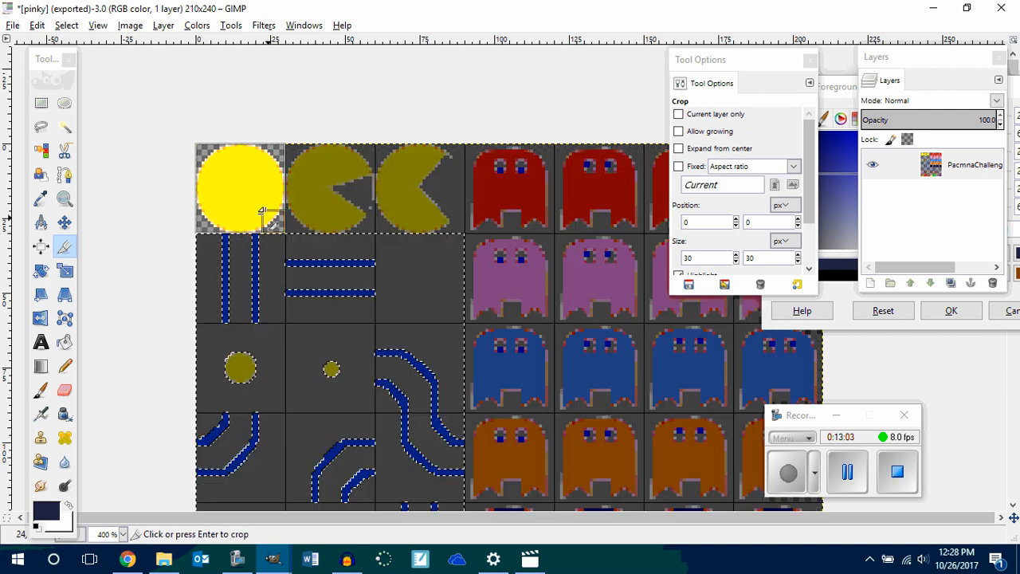
pyautogui.click(240, 191)
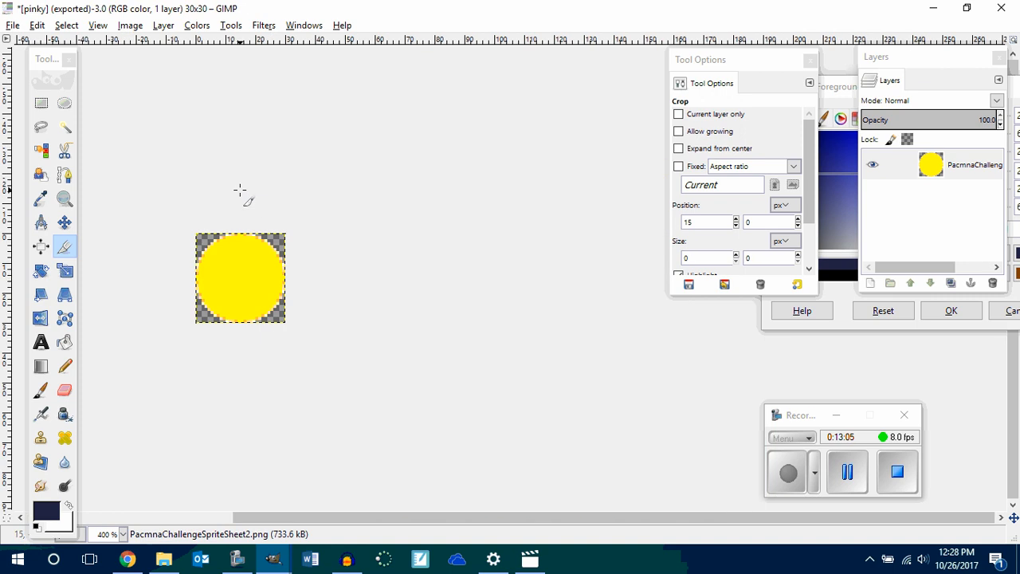
# - Export the cropped full-circle Pac-Man as pac1.png into the PacAttack folder, replacing the existing file, with the default PNG options
pyautogui.click(13, 25)
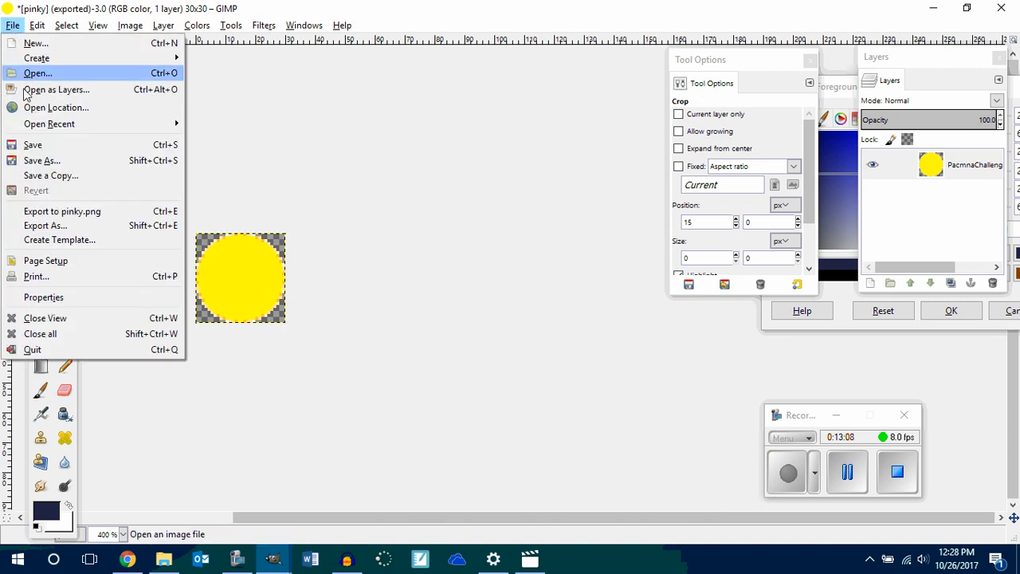
pyautogui.click(45, 225)
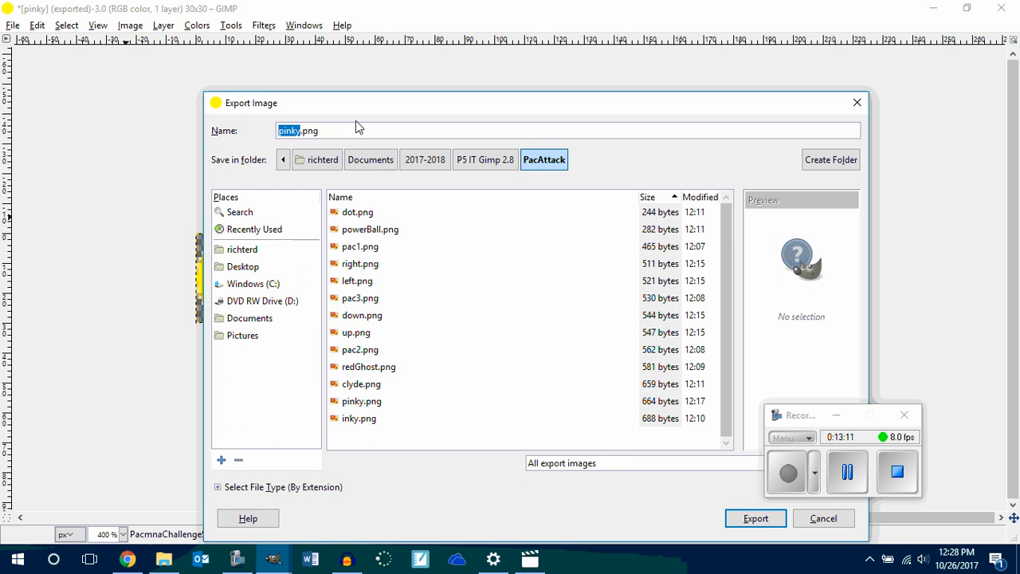
pyautogui.write('pac')
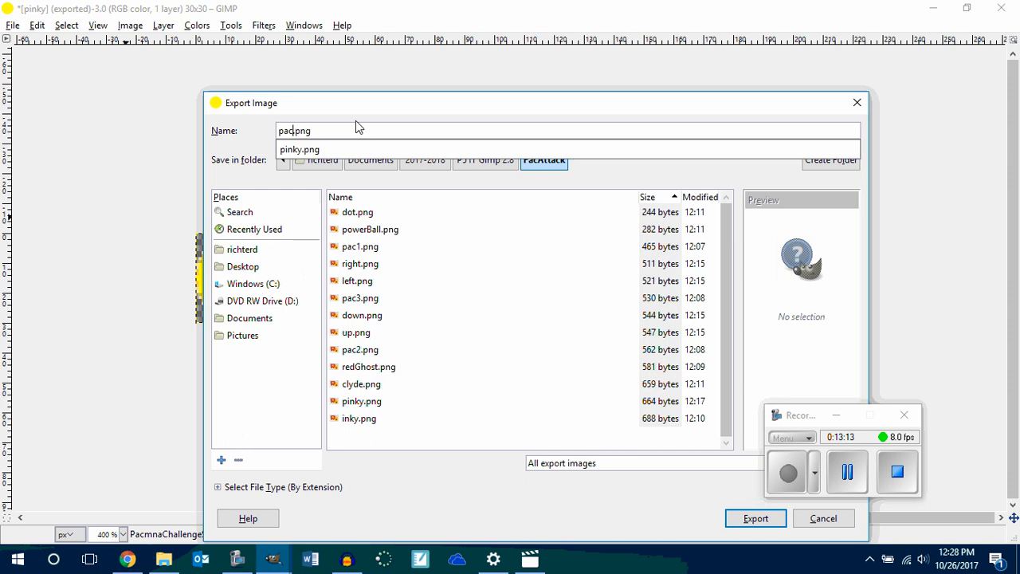
pyautogui.write('1')
pyautogui.press('Return')
pyautogui.click(572, 395)
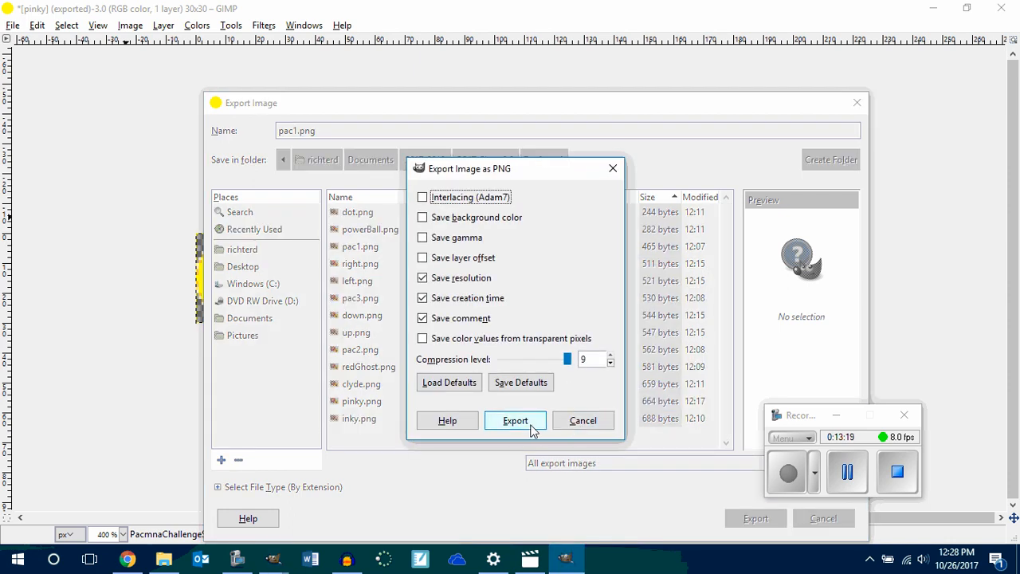
pyautogui.click(529, 426)
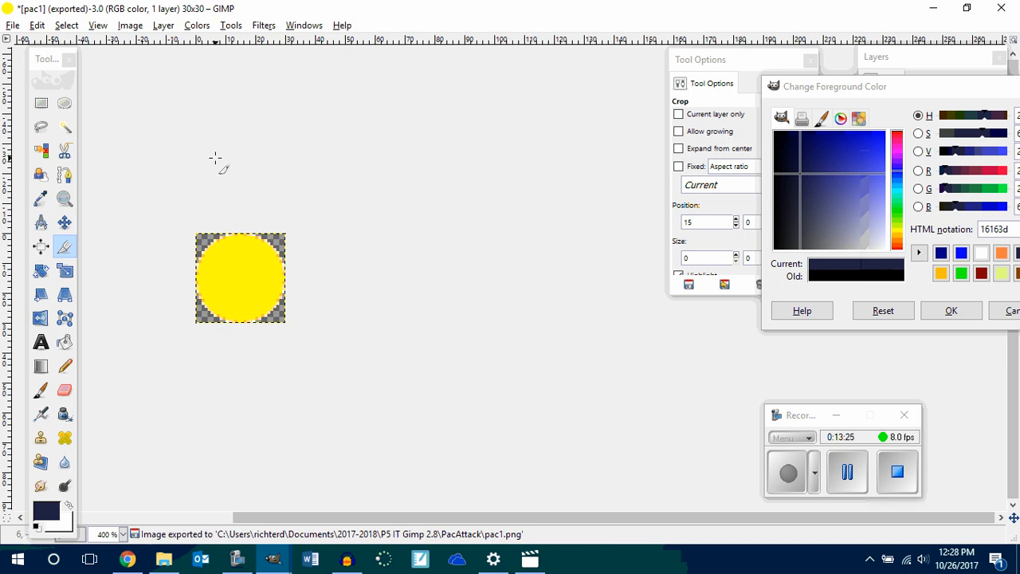
# - Undo the Pac-Man crop to restore the full sprite sheet and minimize its image window
pyautogui.hotkey('ctrl', 'z')
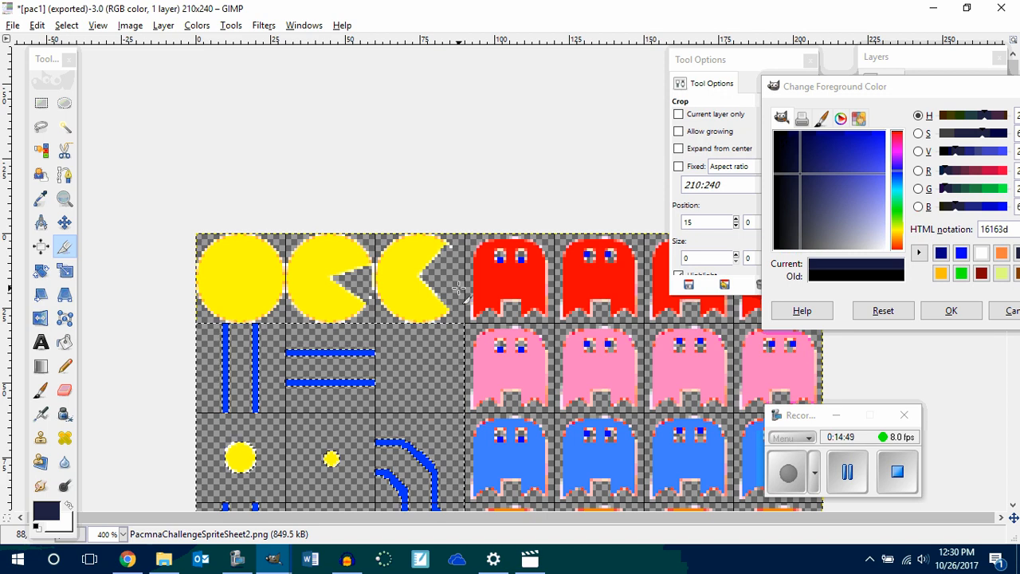
pyautogui.click(933, 8)
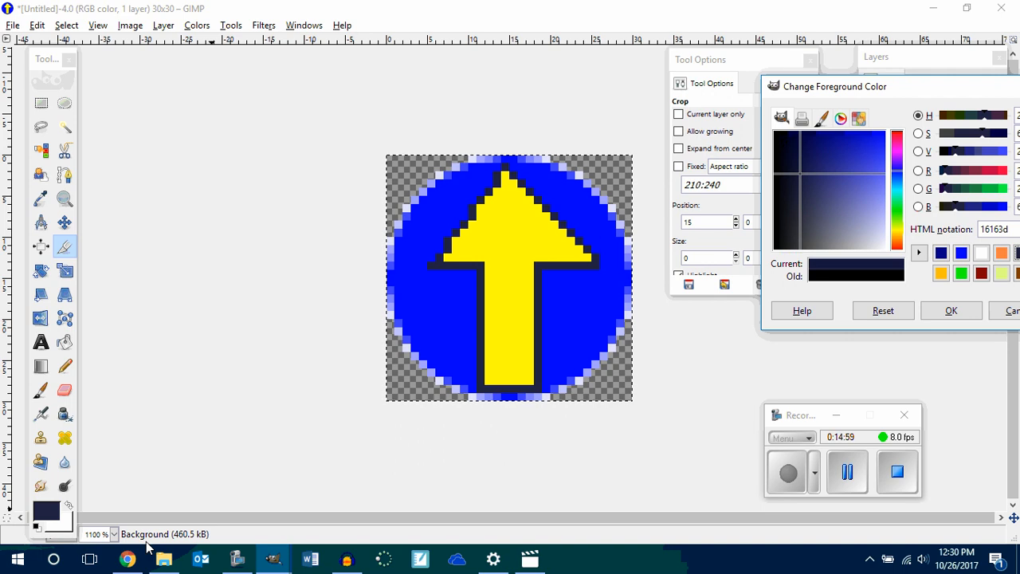
# - Switch to Chrome, search the web for "mit app inventor" in a new tab, and open the MIT App Inventor 2 result
pyautogui.click(128, 559)
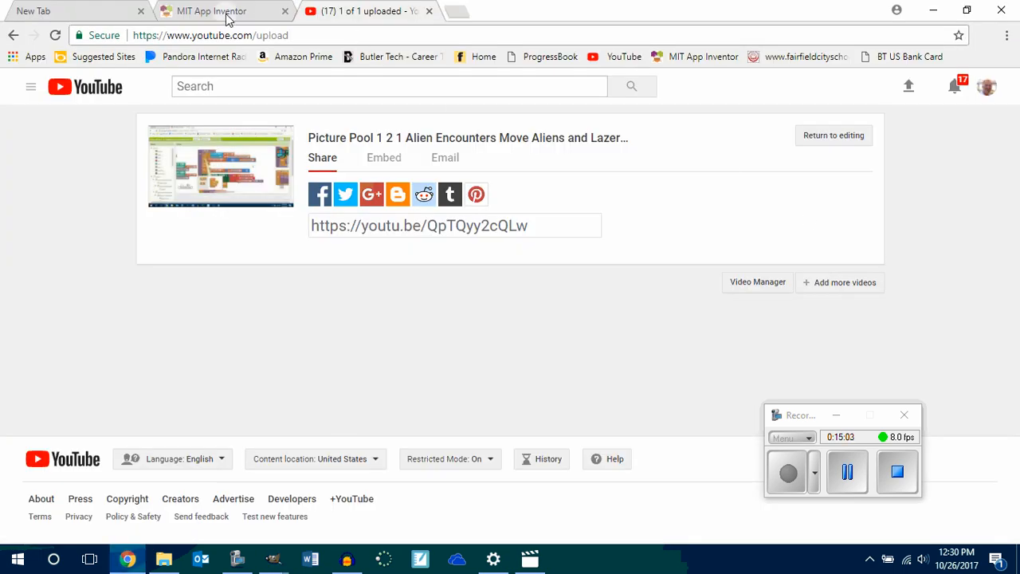
pyautogui.click(455, 11)
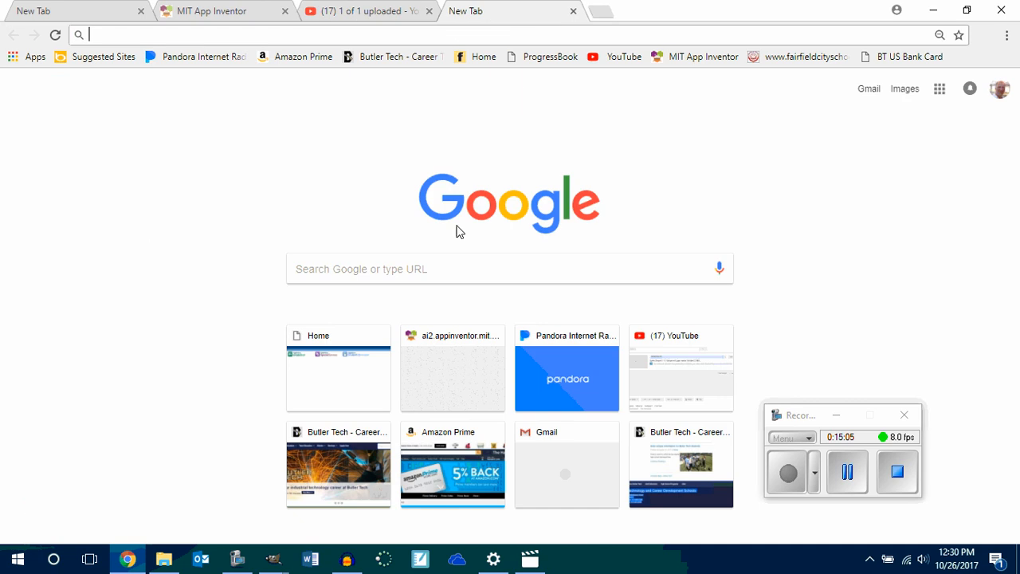
pyautogui.click(439, 267)
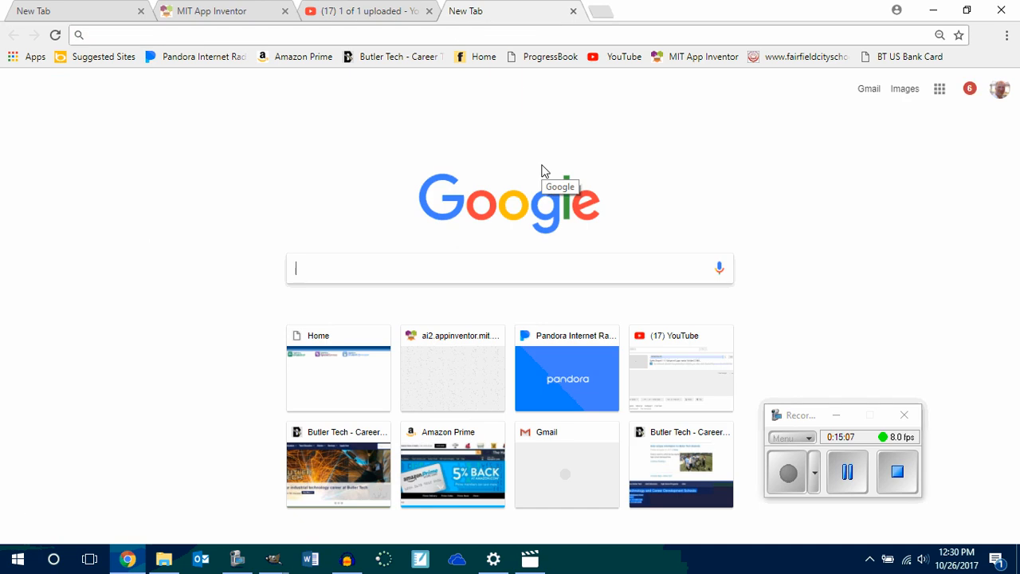
pyautogui.write('mit a')
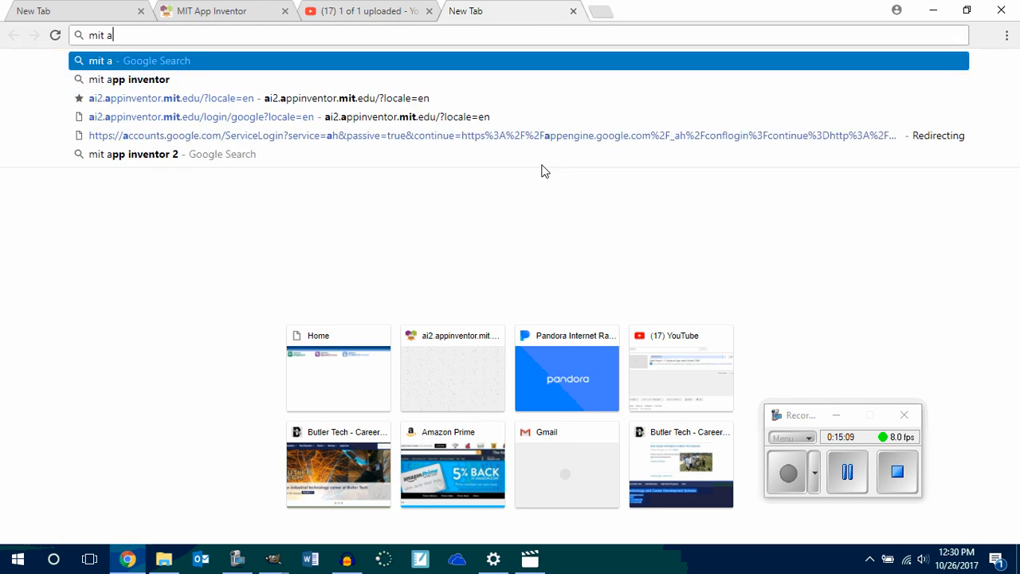
pyautogui.write('pp')
pyautogui.press('Return')
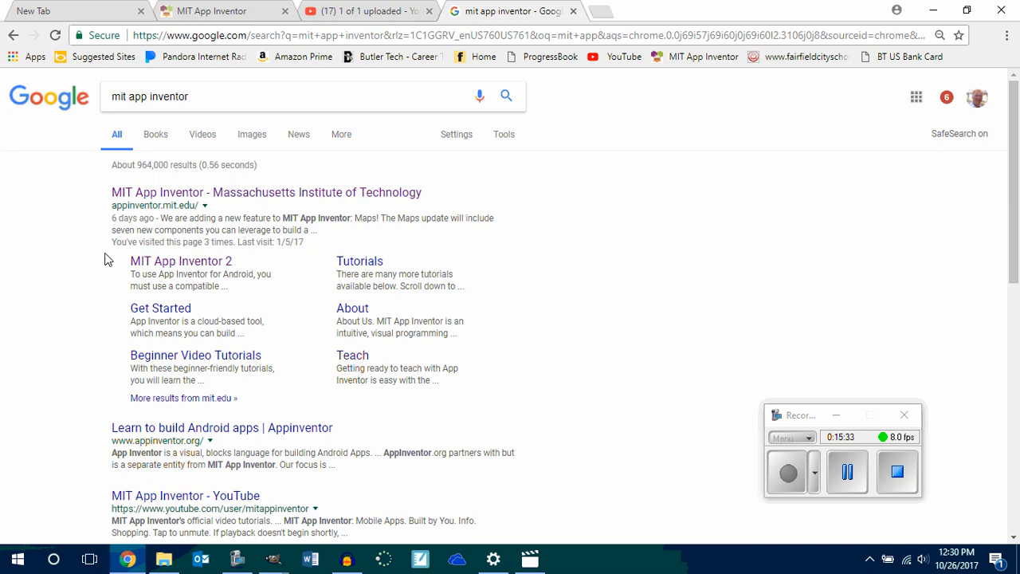
pyautogui.click(156, 269)
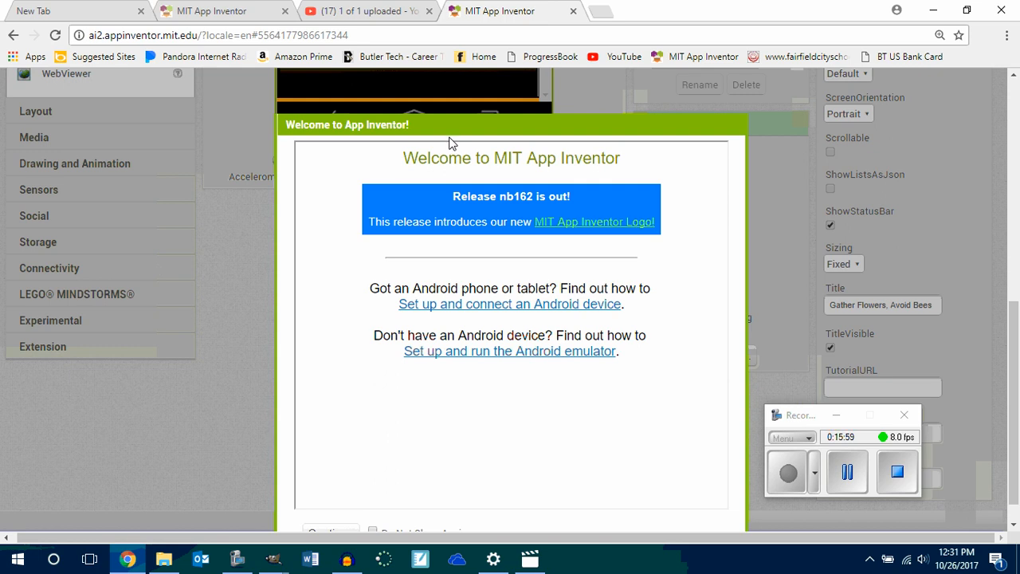
# - Move the Welcome to App Inventor dialog out of the way and dismiss it
pyautogui.moveTo(442, 128); pyautogui.dragTo(448, 50)
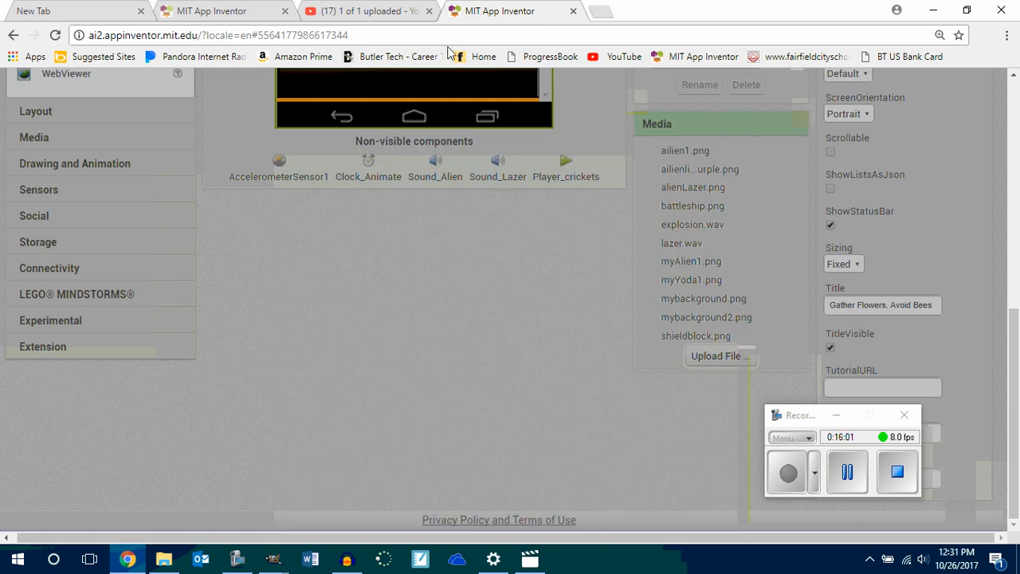
pyautogui.moveTo(1013, 350); pyautogui.dragTo(1009, 84)
pyautogui.click(330, 449)
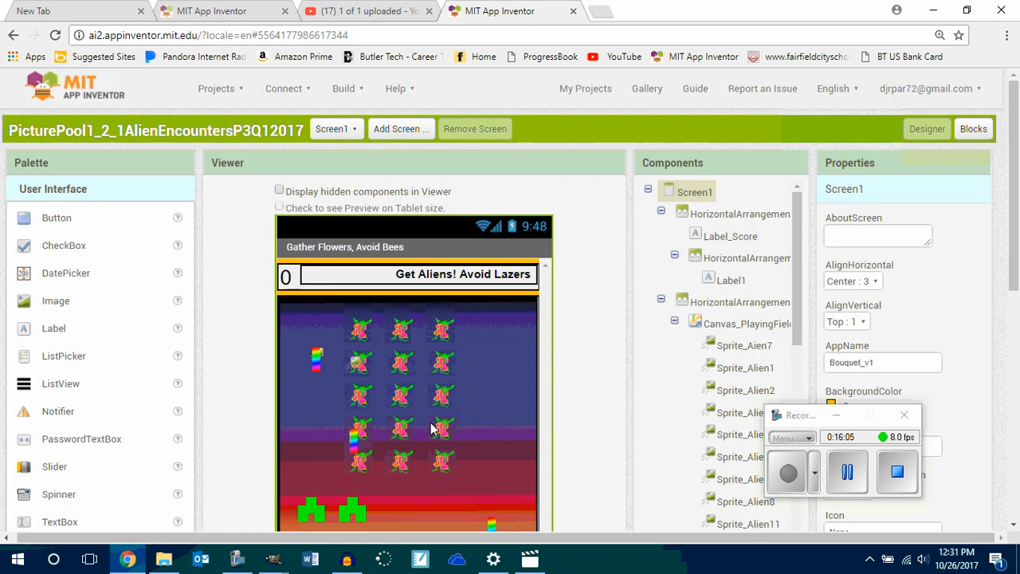
# - Create a new App Inventor project named PacAttackP5Q1
pyautogui.click(217, 88)
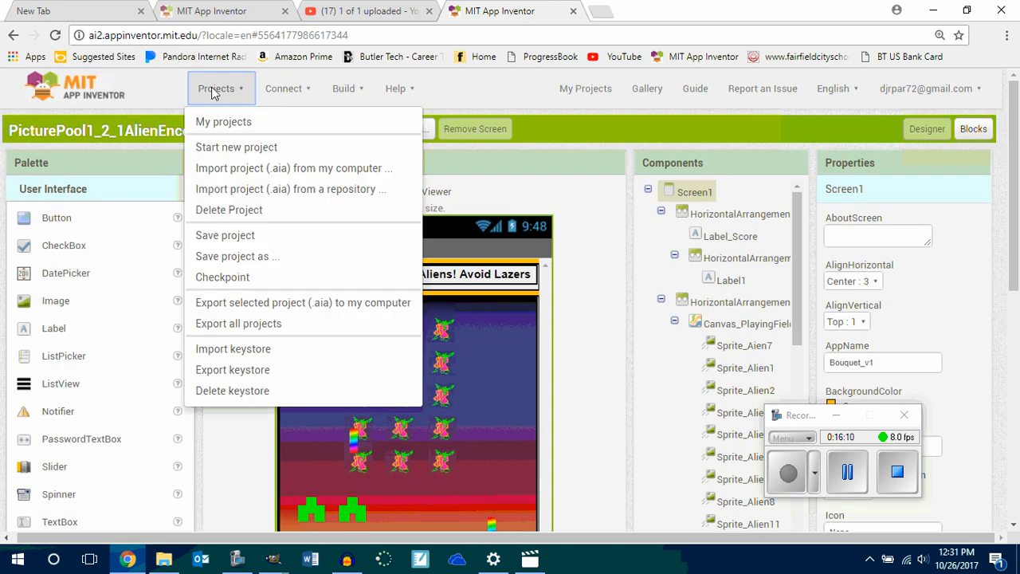
pyautogui.click(215, 149)
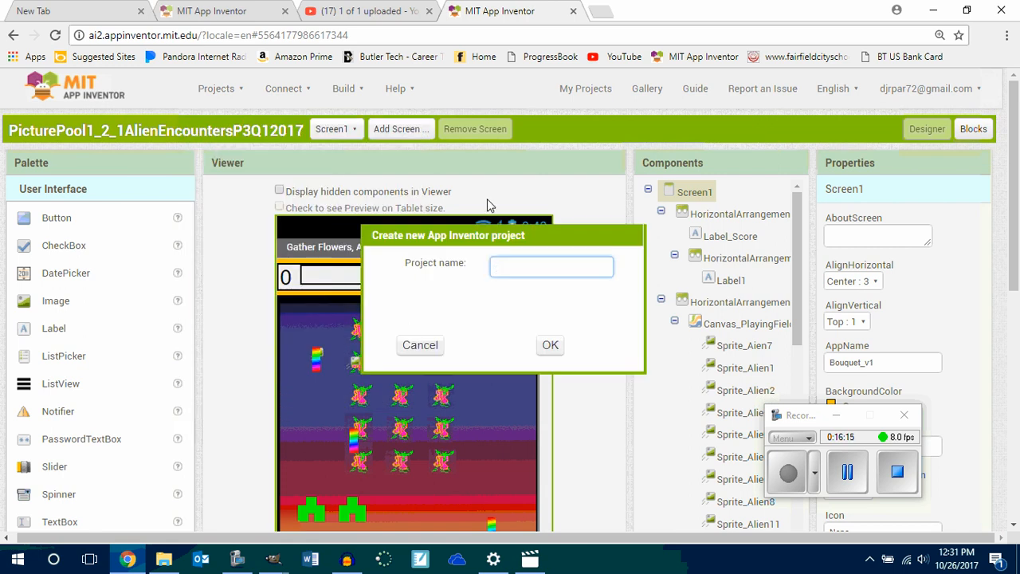
pyautogui.write('PacAttackP5Q1')
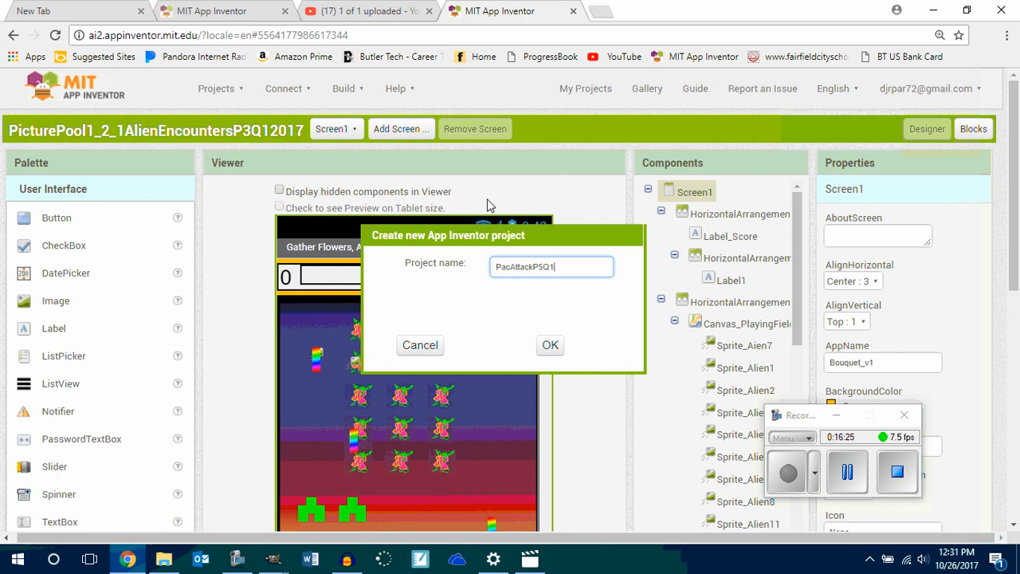
pyautogui.write('v1')
pyautogui.press('BackSpace')
pyautogui.press('BackSpace')
pyautogui.click(549, 345)
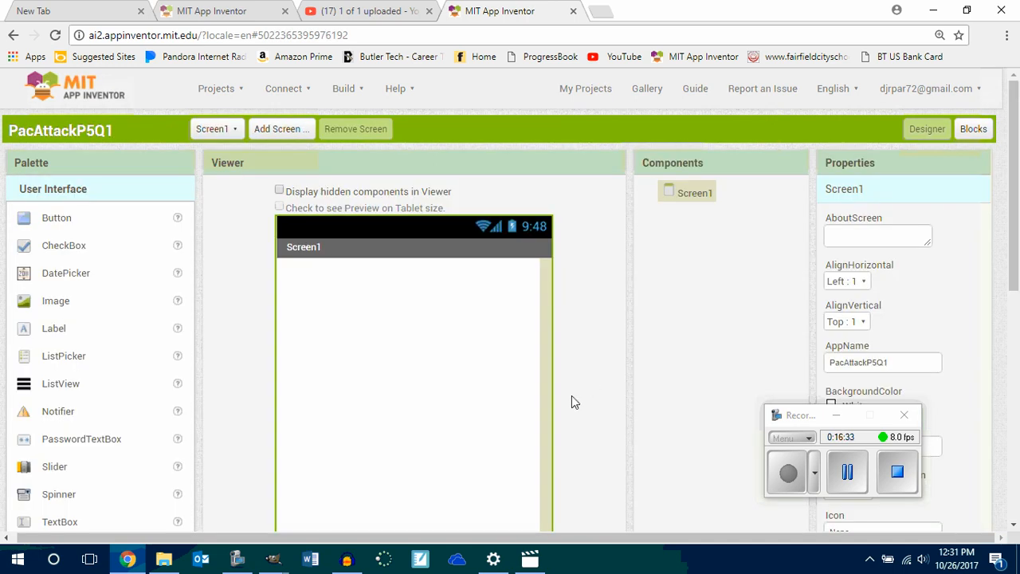
# - Switch to the pac1 sprite sheet in GIMP and crop it to the first, full-circle Pac-Man at 30 × 30 px
pyautogui.scroll(-2, 571, 395)
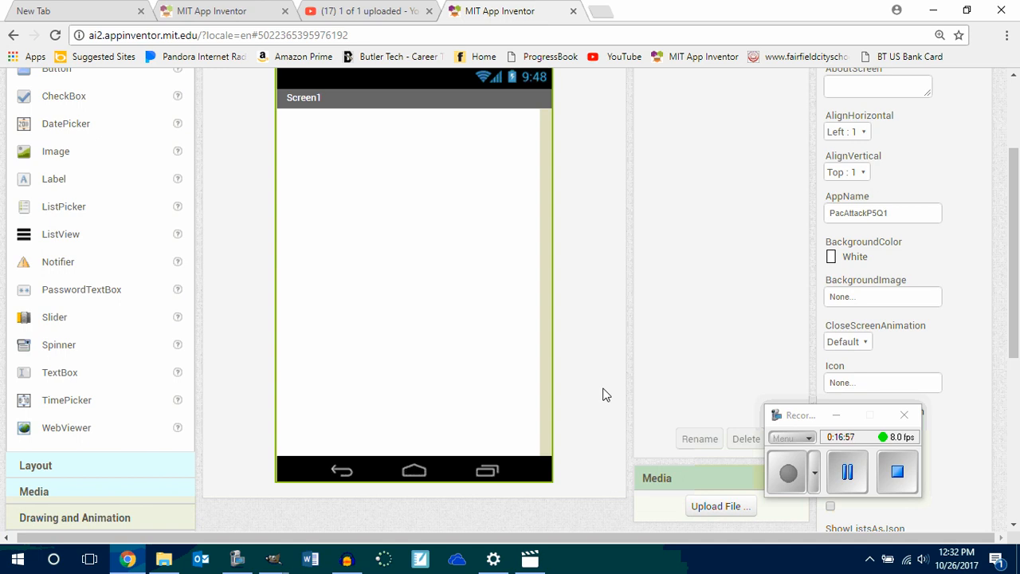
pyautogui.click(275, 560)
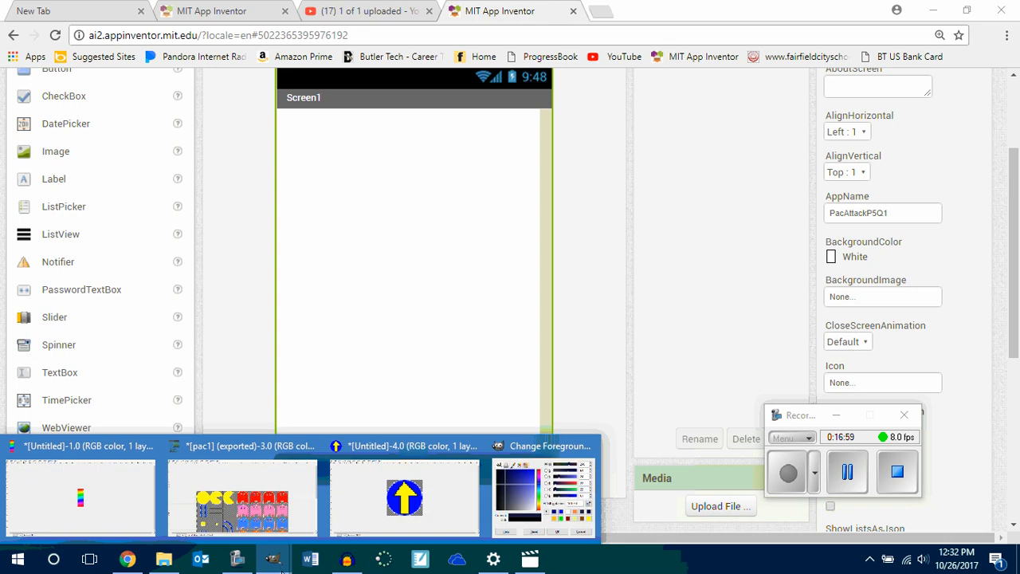
pyautogui.click(241, 496)
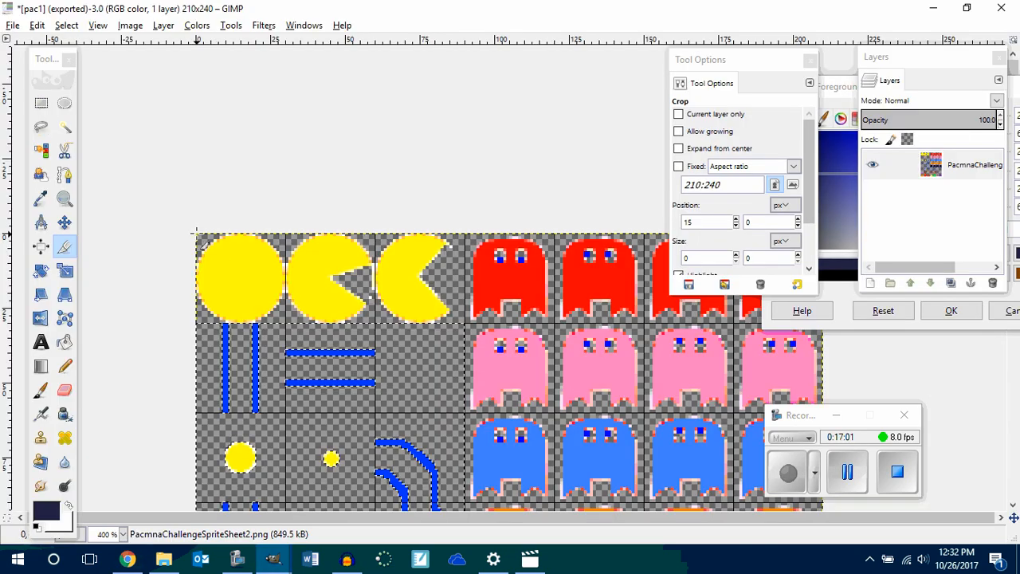
pyautogui.moveTo(198, 233); pyautogui.dragTo(284, 321)
pyautogui.click(241, 278)
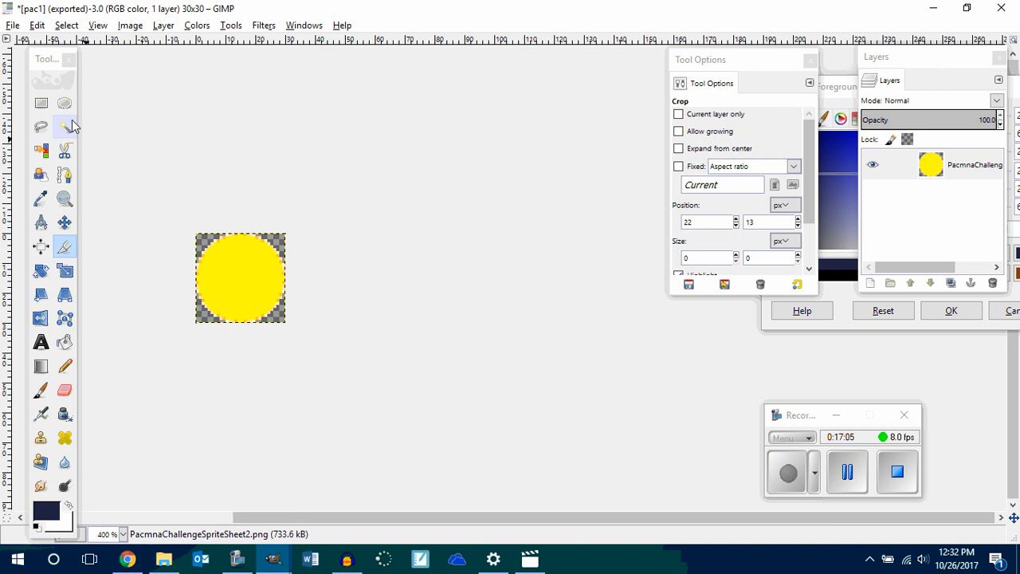
# - Export the full-circle Pac-Man over pac1.png in the PacAttack folder with the default PNG options, and undo the crop
pyautogui.click(13, 25)
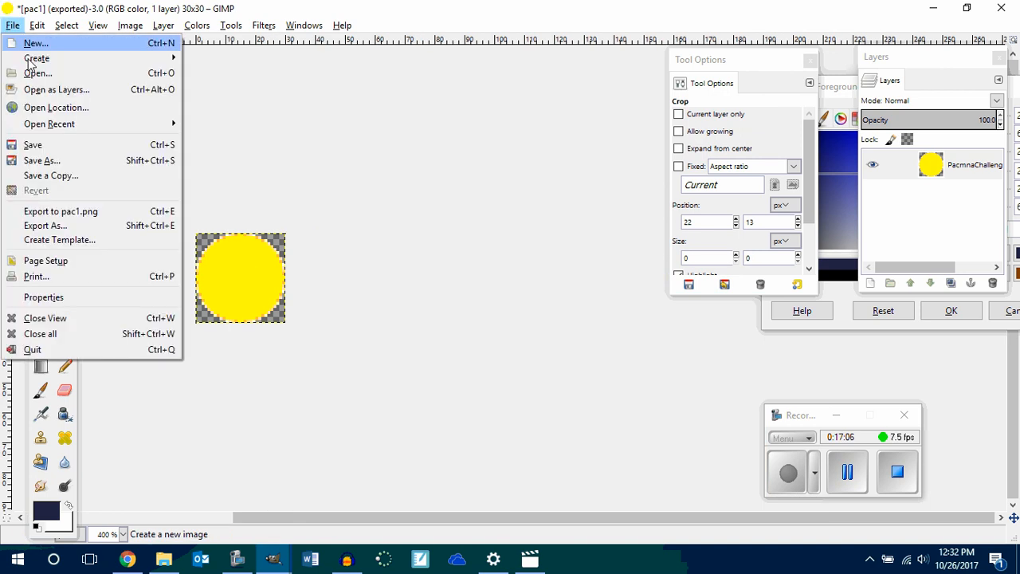
pyautogui.click(45, 227)
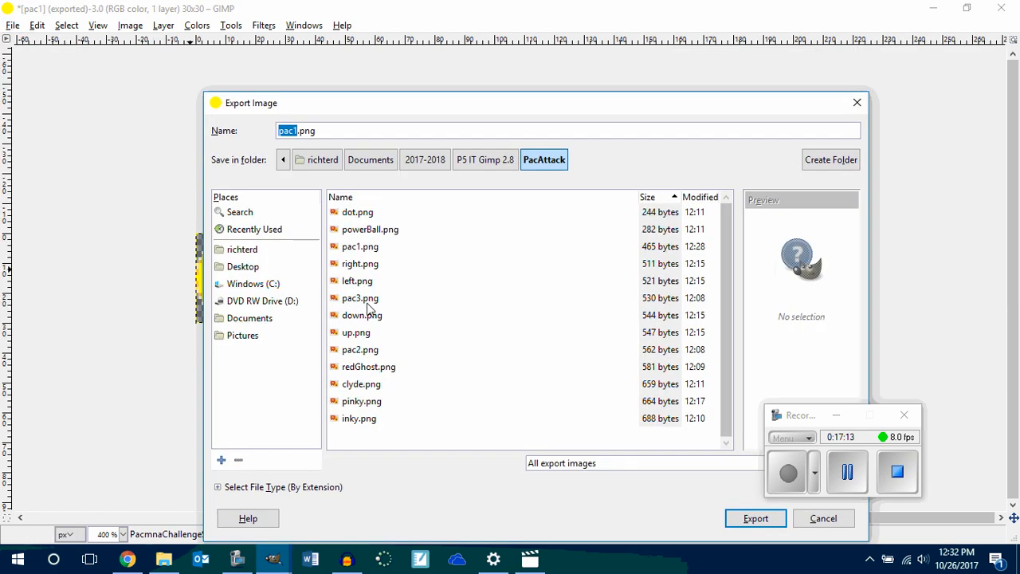
pyautogui.click(355, 248)
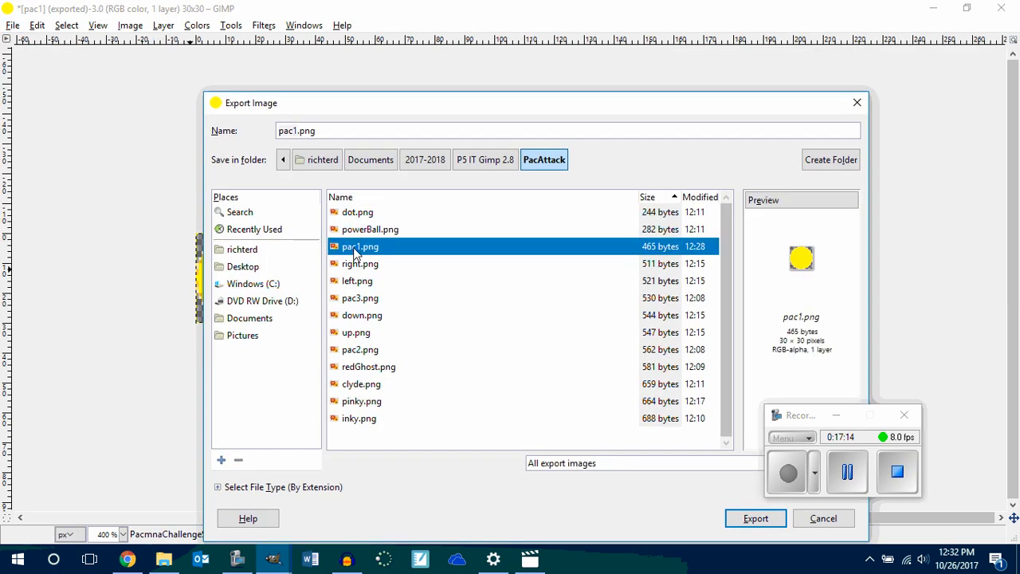
pyautogui.click(753, 518)
pyautogui.click(583, 388)
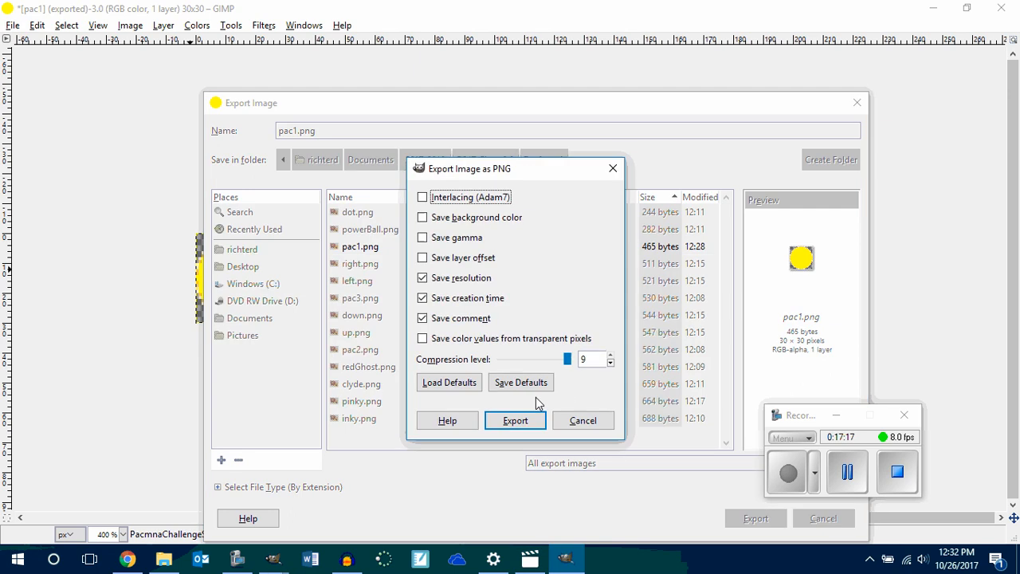
pyautogui.click(515, 421)
pyautogui.hotkey('ctrl', 'z')
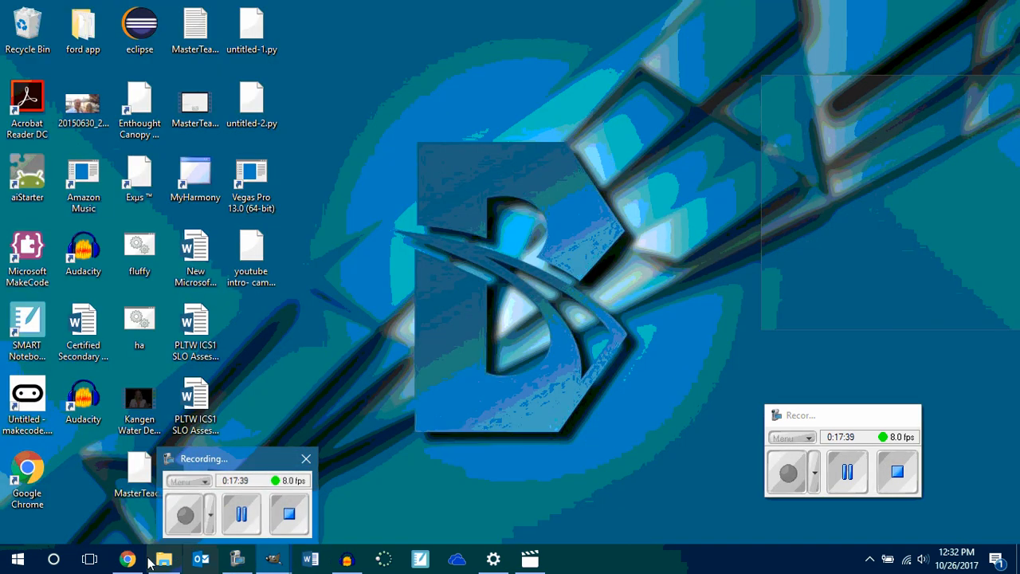
# - Switch back to App Inventor in Chrome and highlight the project name PacAttackP5Q1 in the header
pyautogui.click(129, 559)
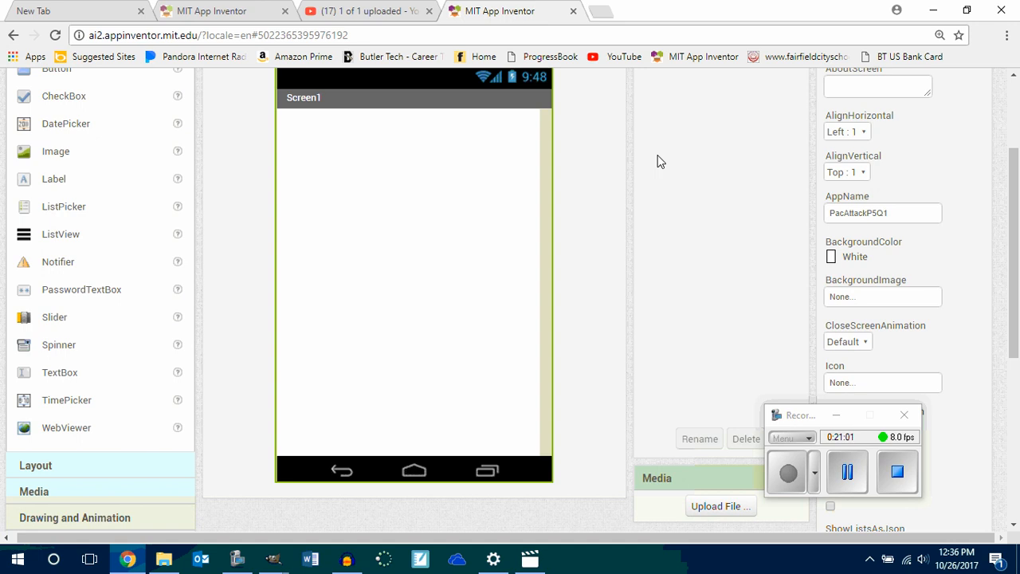
pyautogui.moveTo(1015, 226); pyautogui.dragTo(1013, 151)
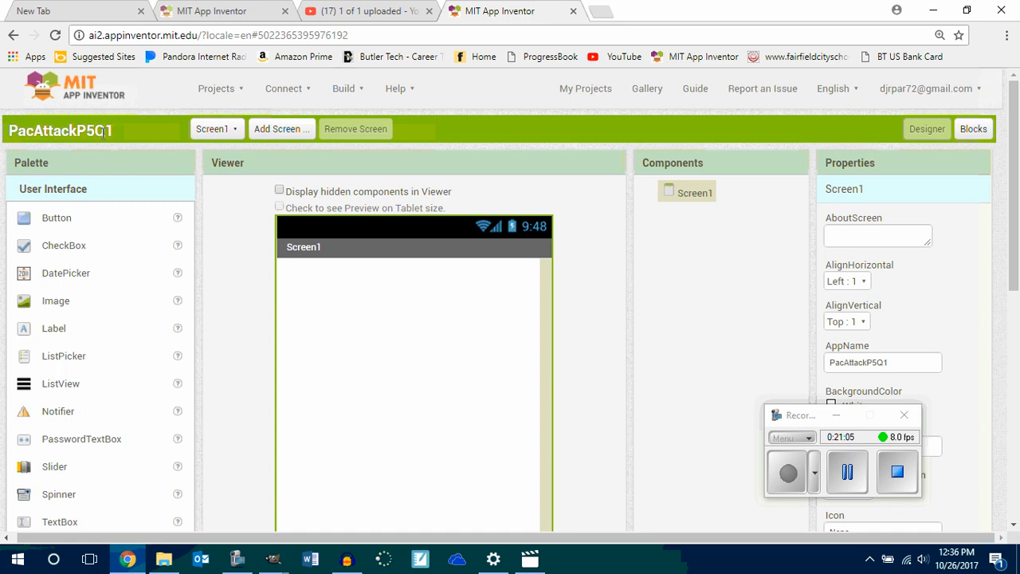
pyautogui.moveTo(113, 132); pyautogui.dragTo(8, 130)
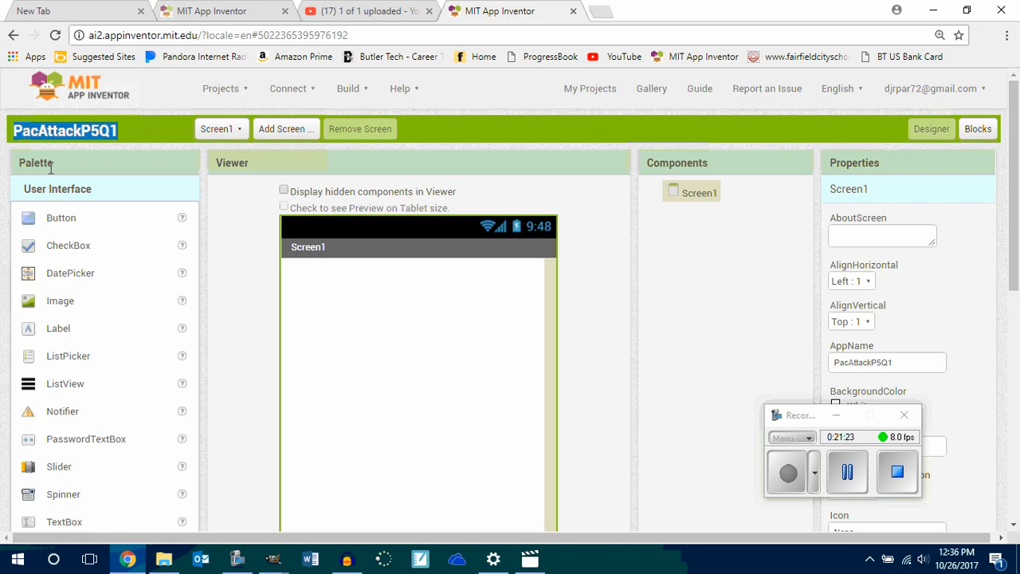
# - Review the palette's User Interface, Layout, Media, and Drawing and Animation components, and read the help description for ImageSprite
pyautogui.scroll(-5, 104, 207)
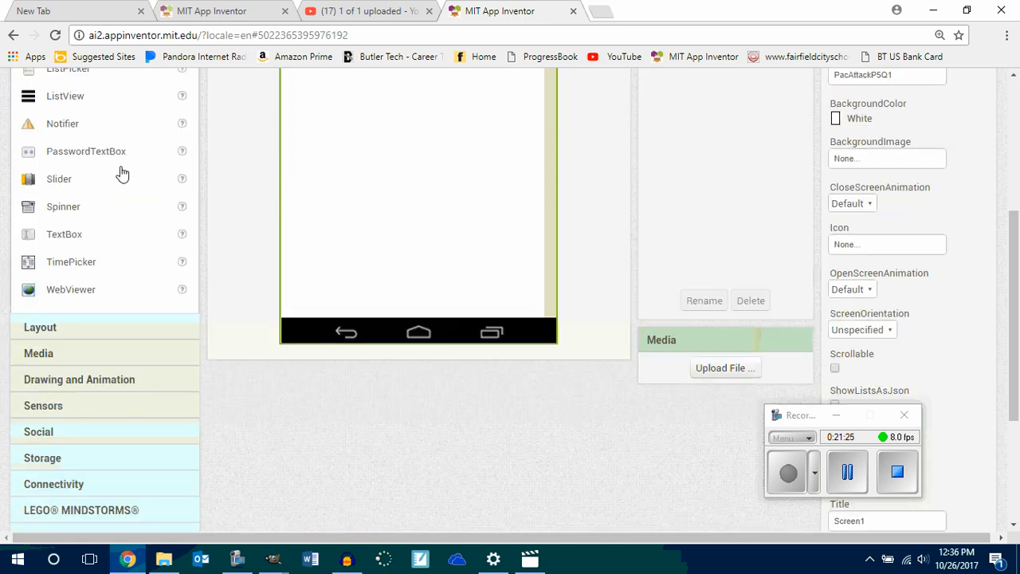
pyautogui.scroll(5, 125, 166)
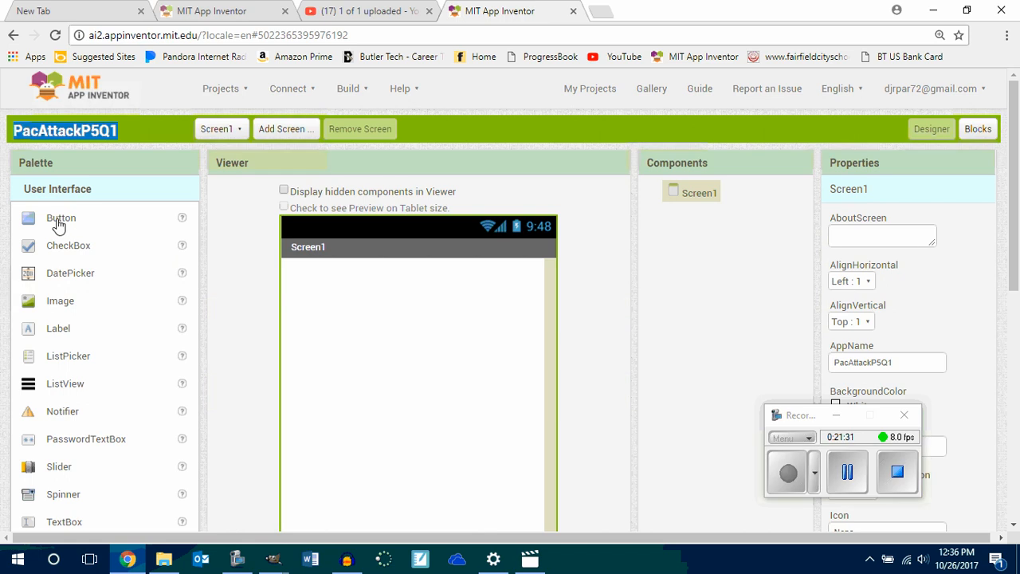
pyautogui.scroll(-6, 59, 225)
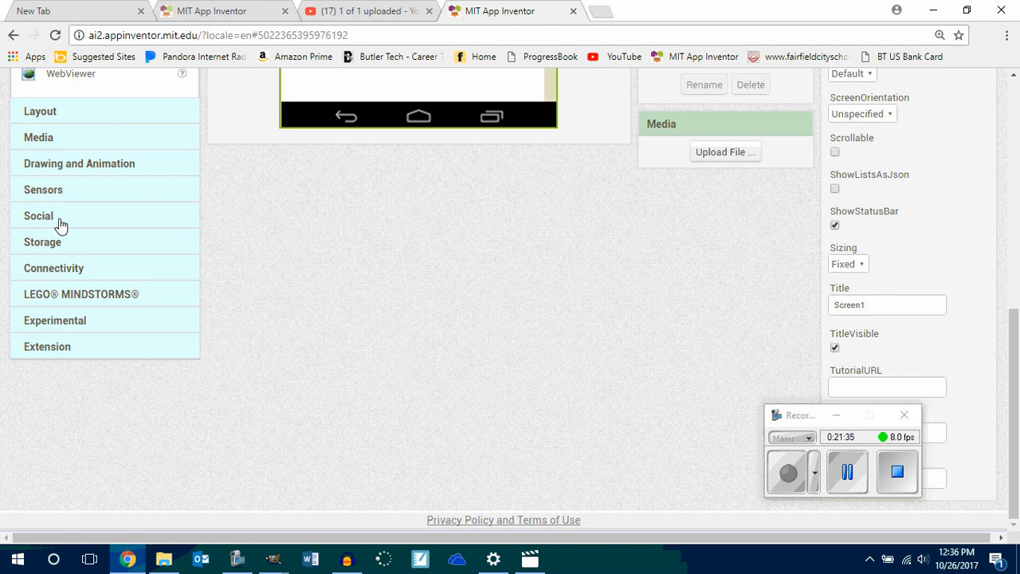
pyautogui.scroll(5, 64, 223)
pyautogui.scroll(-2, 88, 255)
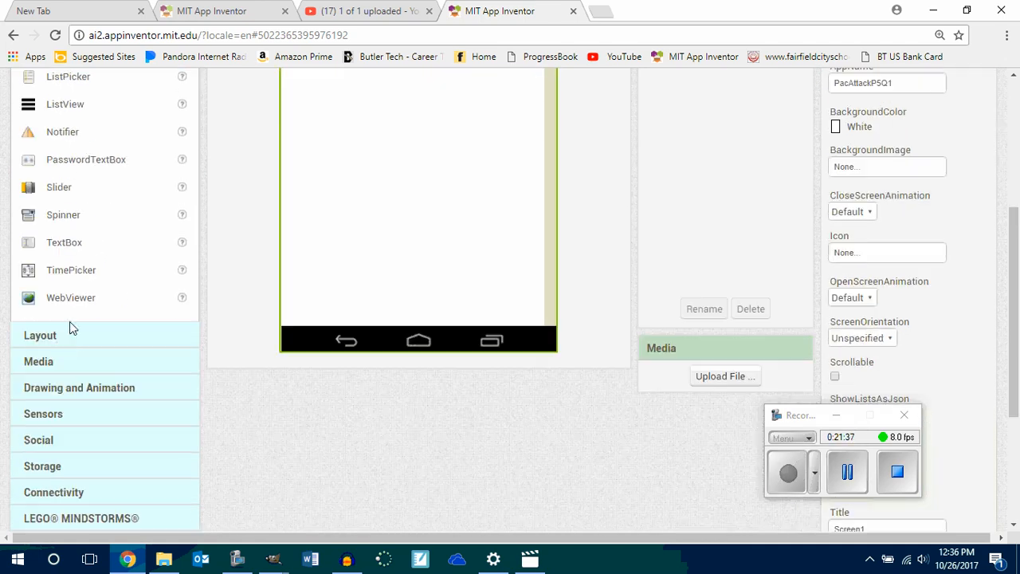
pyautogui.click(70, 332)
pyautogui.scroll(-2, 79, 342)
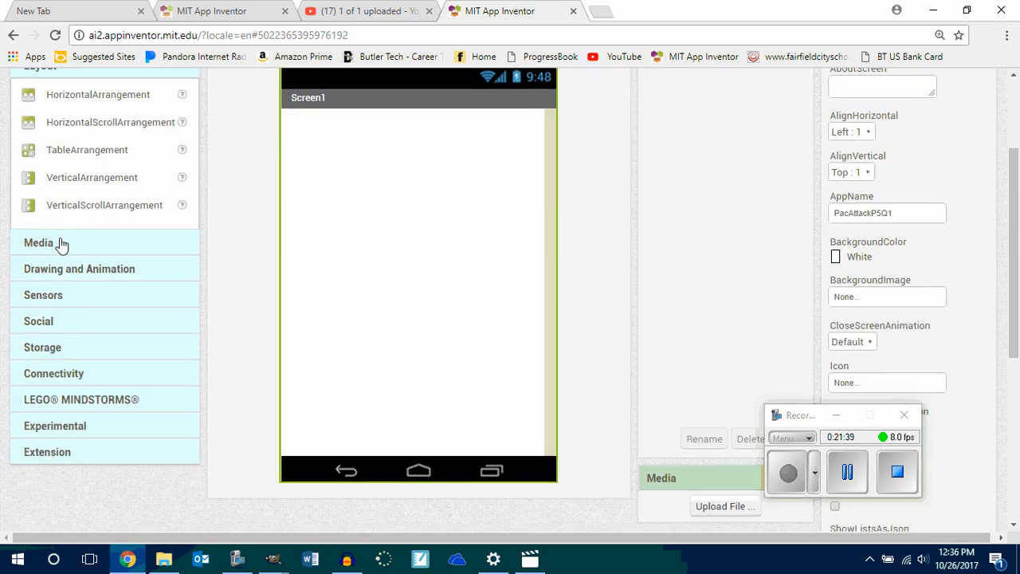
pyautogui.click(62, 244)
pyautogui.scroll(-3, 93, 274)
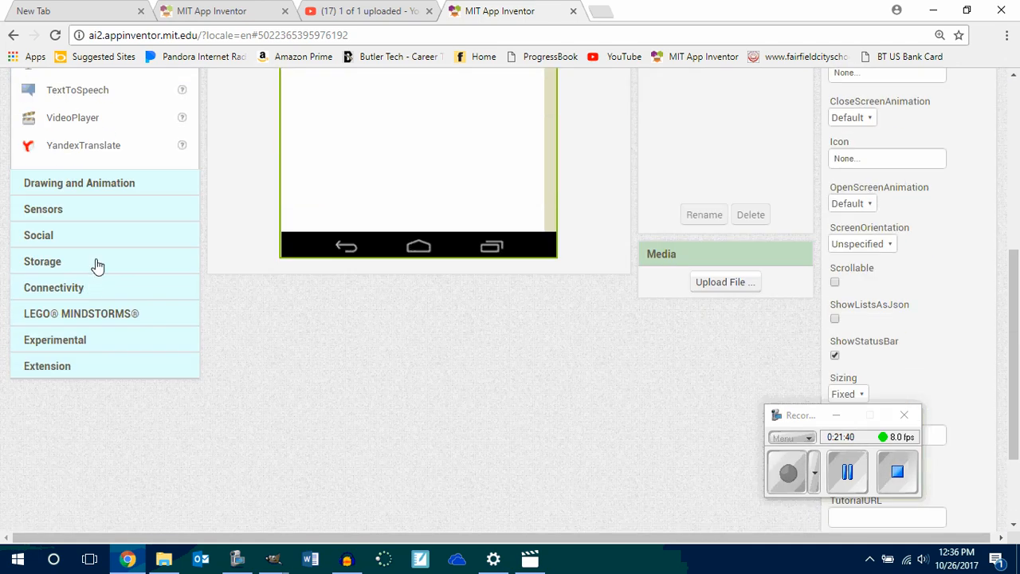
pyautogui.click(80, 184)
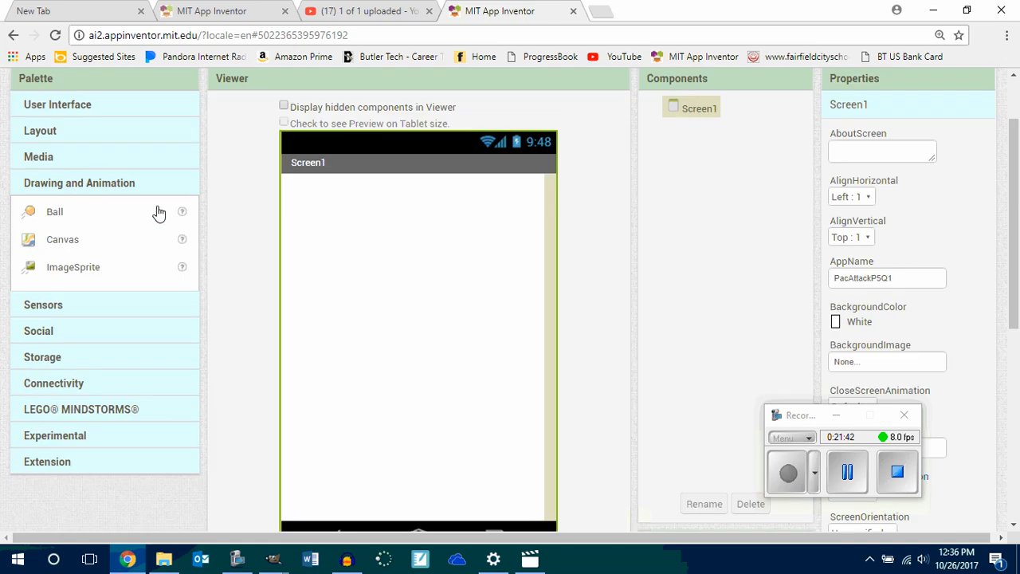
pyautogui.click(183, 269)
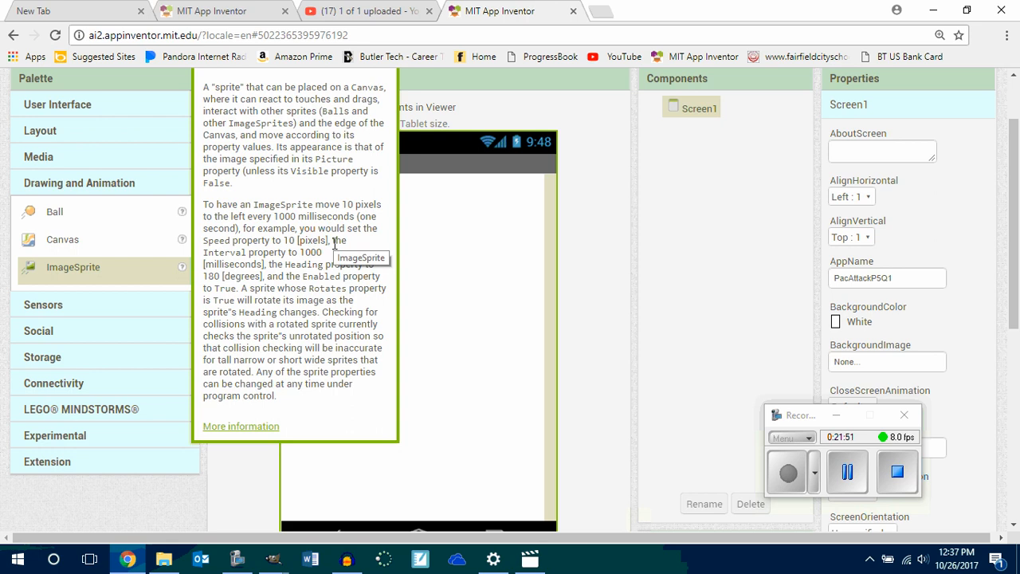
# - Add a Clock component from the Sensors group to Screen1 and view it among the non-visible components
pyautogui.click(49, 309)
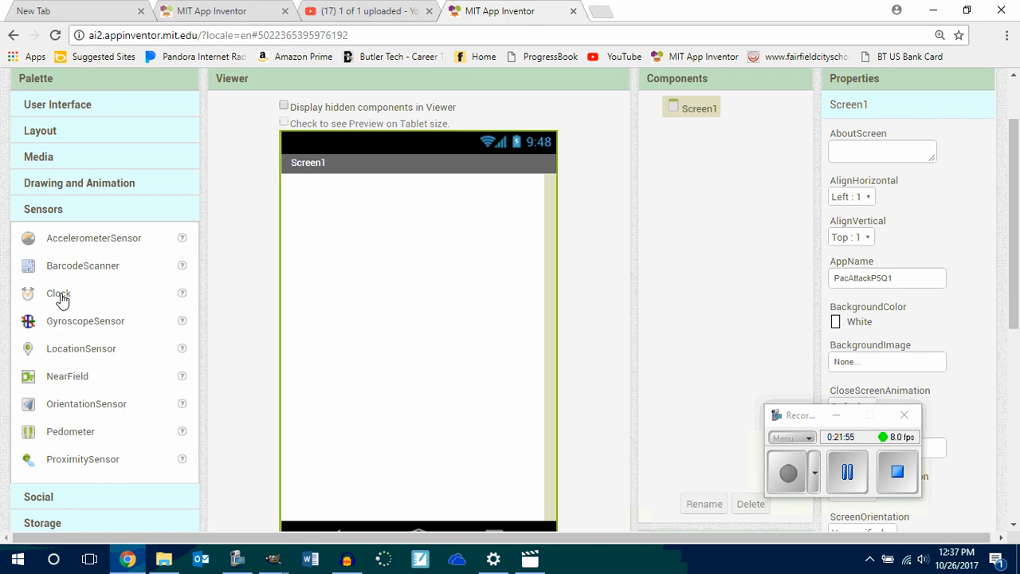
pyautogui.moveTo(62, 294); pyautogui.dragTo(379, 309)
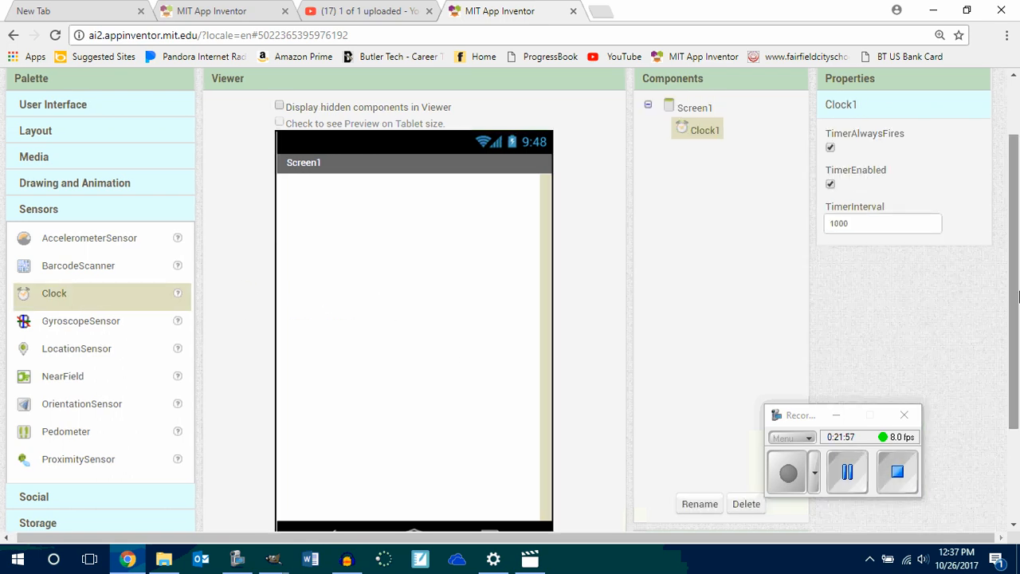
pyautogui.scroll(-2, 1014, 255)
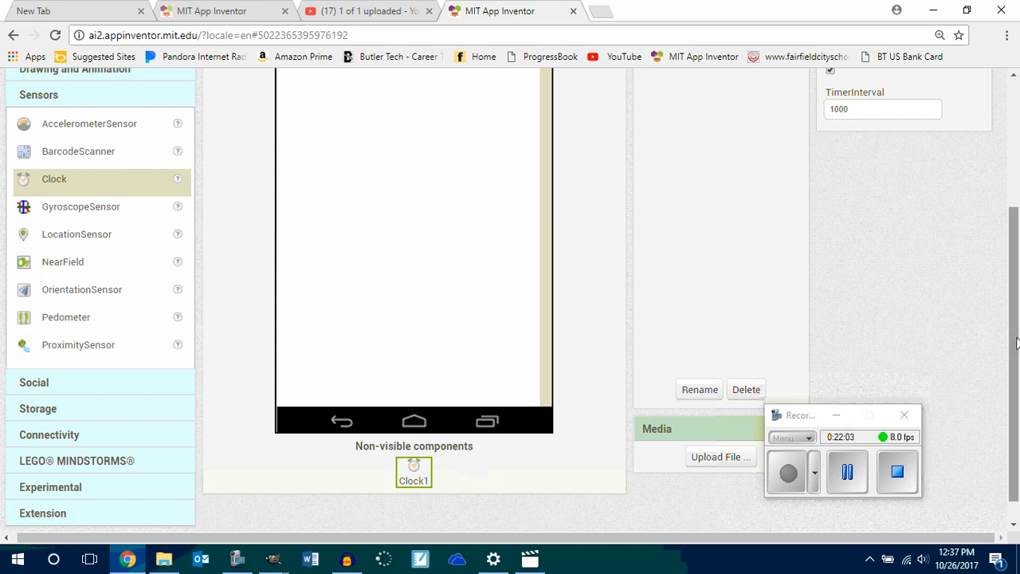
# - Rename the Clock1 component to ClockGameTime
pyautogui.moveTo(1016, 343); pyautogui.dragTo(1016, 371)
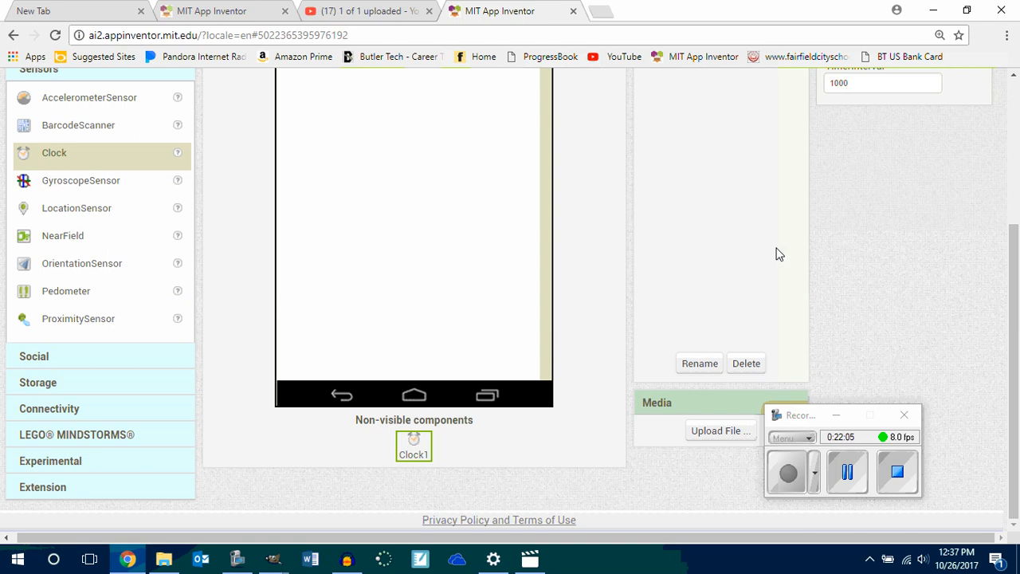
pyautogui.moveTo(1016, 295); pyautogui.dragTo(1015, 267)
pyautogui.click(701, 410)
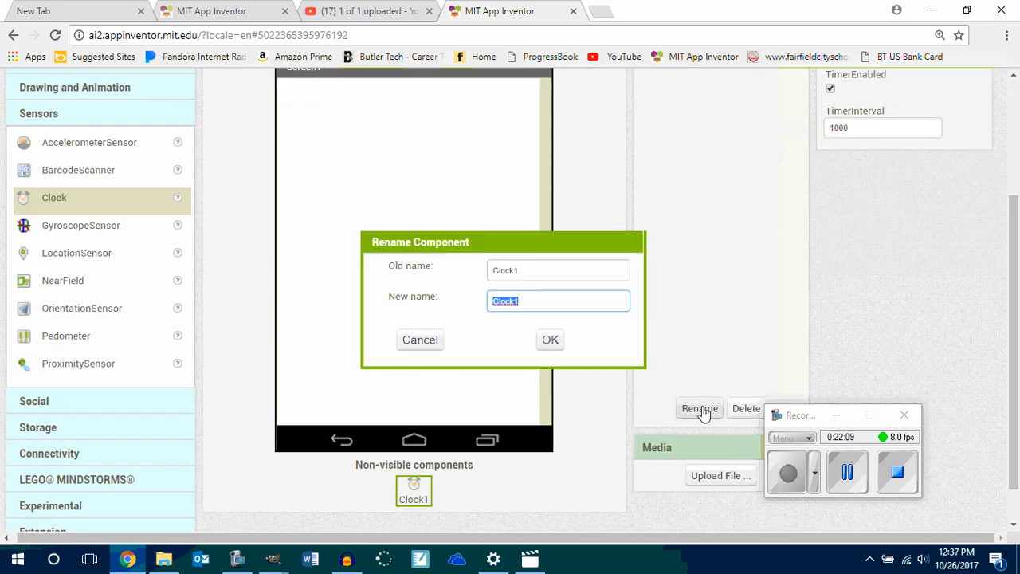
pyautogui.press('End')
pyautogui.press('BackSpace')
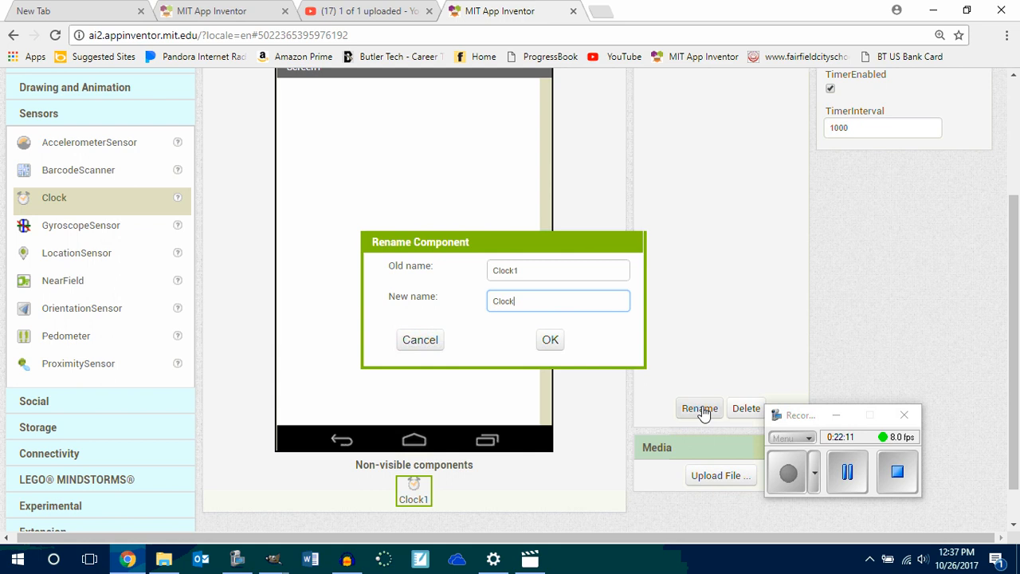
pyautogui.write('GameTime')
pyautogui.press('Return')
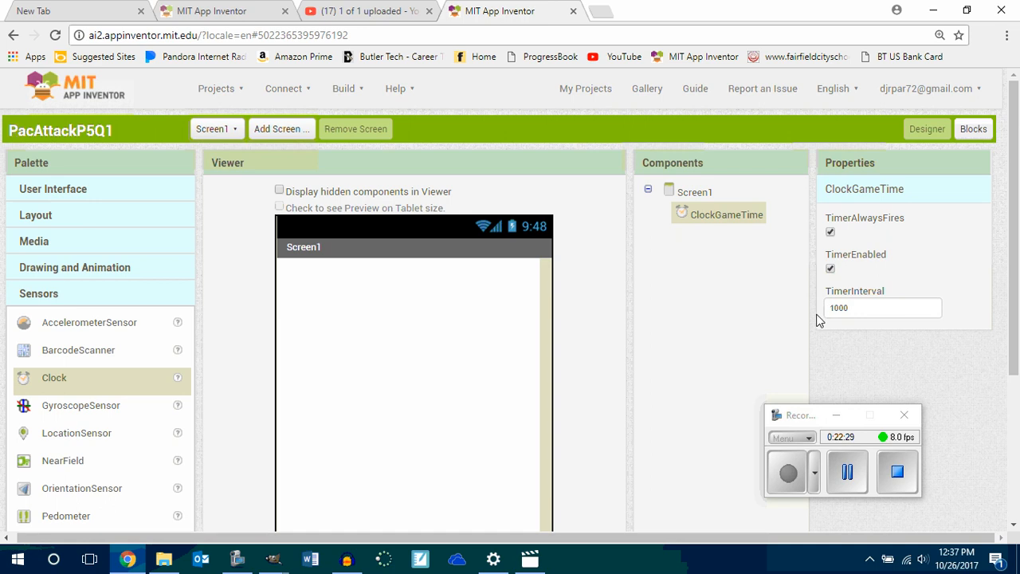
# - Set the TimerInterval of ClockGameTime to 250
pyautogui.moveTo(851, 311); pyautogui.dragTo(829, 326)
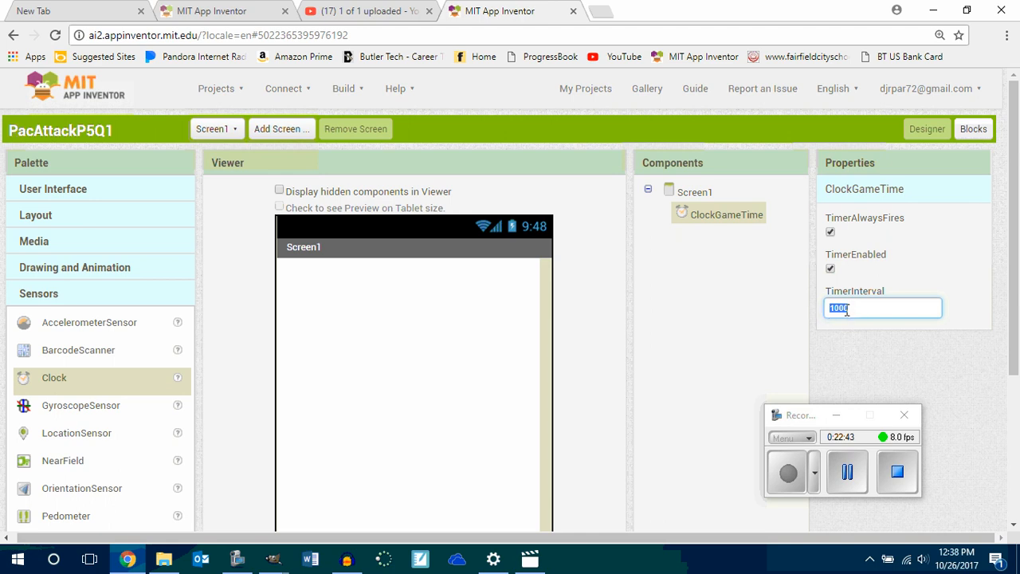
pyautogui.write('250')
pyautogui.click(937, 274)
# - Review the palette's Social, Storage, Connectivity, LEGO MINDSTORMS and Experimental component groups
pyautogui.moveTo(1014, 331); pyautogui.dragTo(1017, 386)
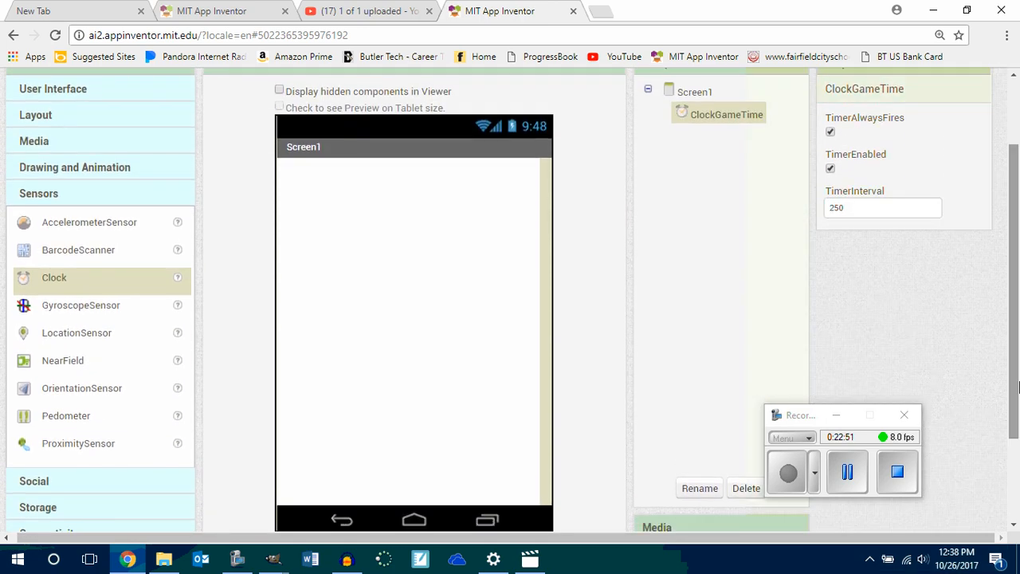
pyautogui.hotkey('ctrl', '-')
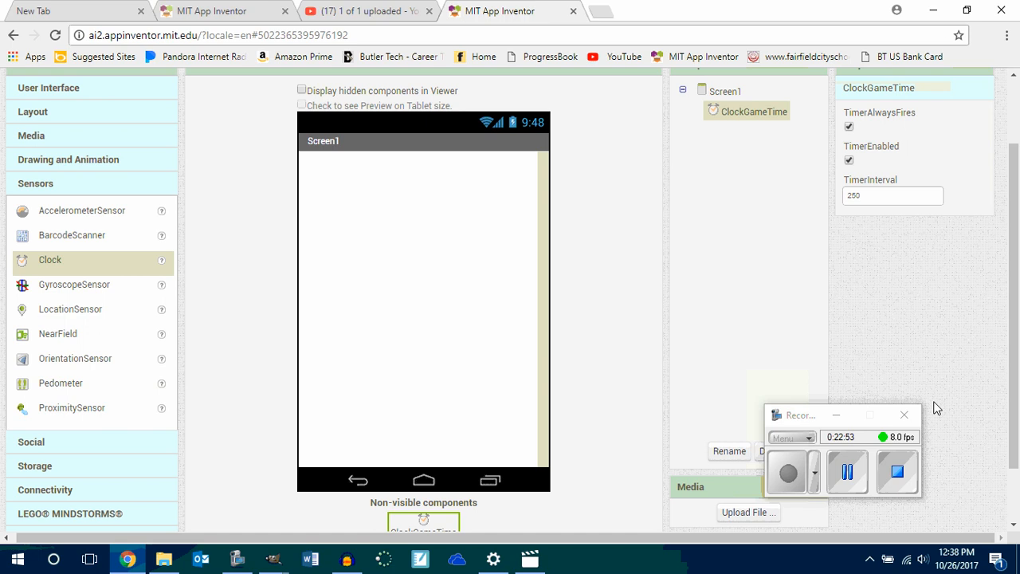
pyautogui.click(51, 446)
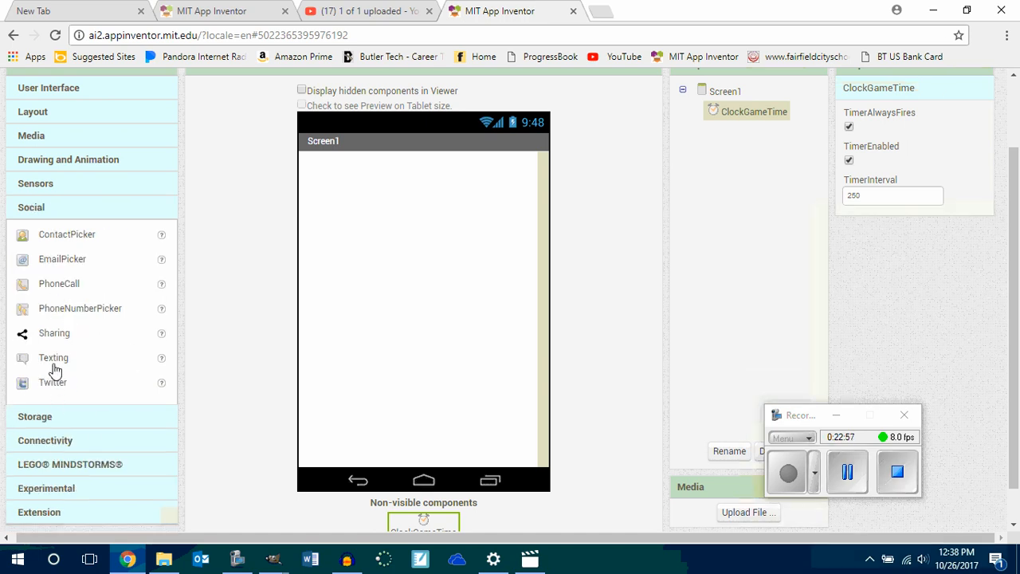
pyautogui.click(45, 420)
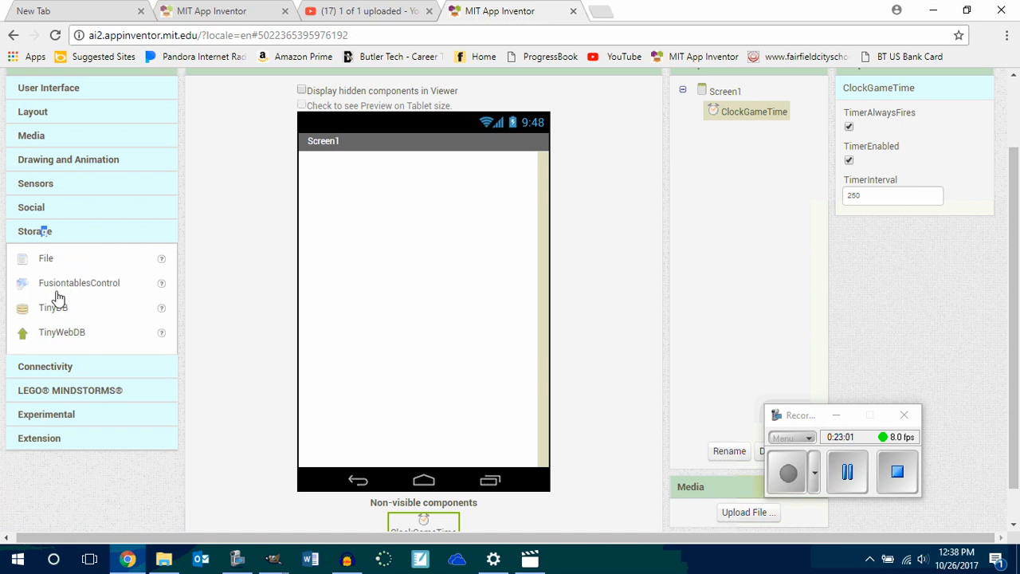
pyautogui.click(65, 366)
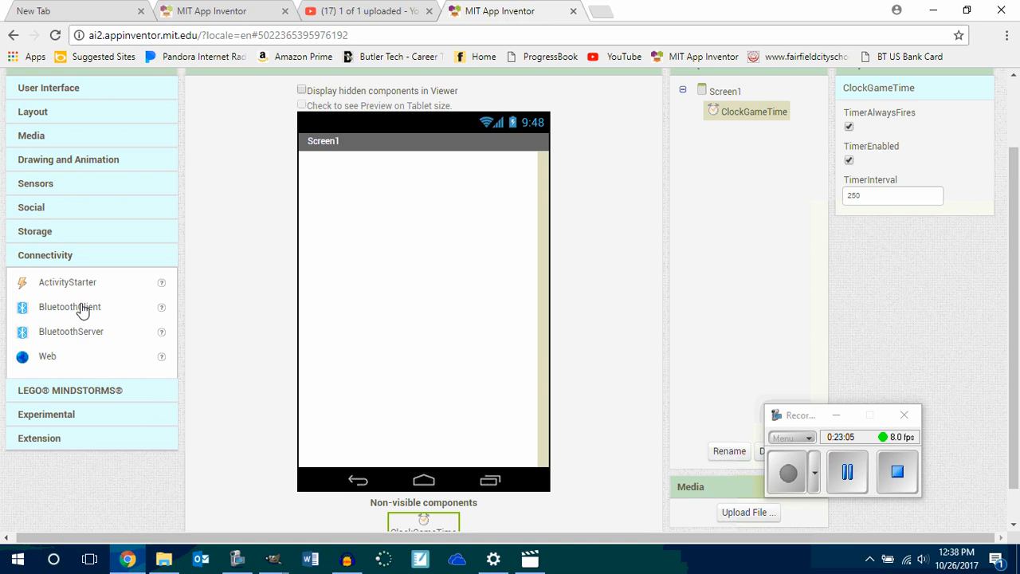
pyautogui.click(68, 394)
pyautogui.scroll(-3, 97, 338)
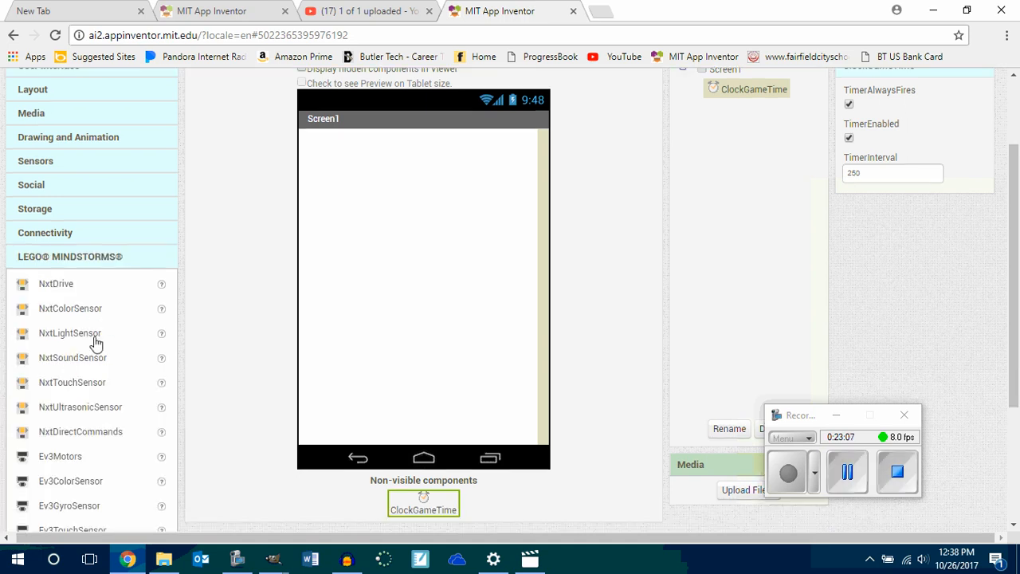
pyautogui.click(73, 468)
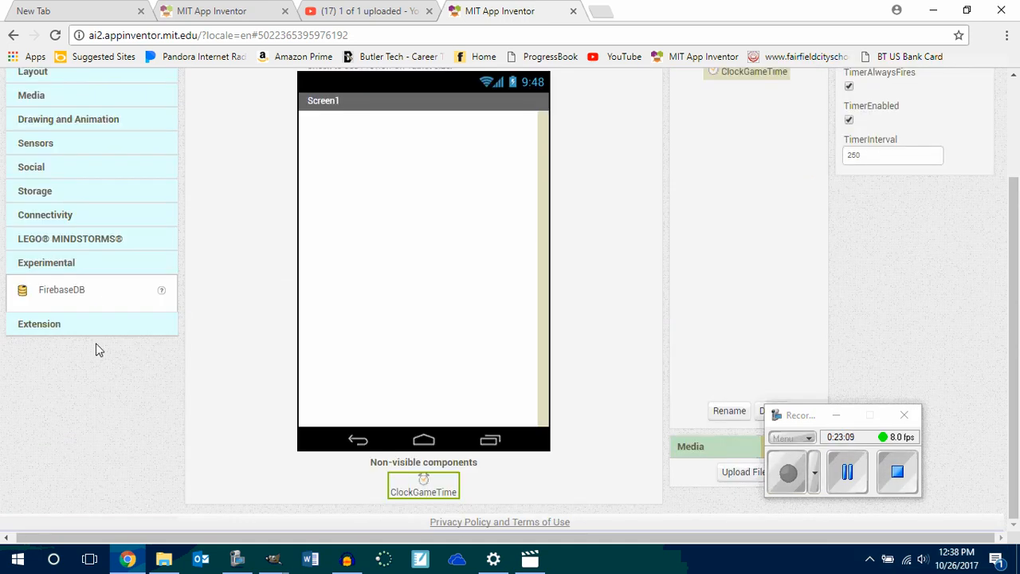
pyautogui.scroll(2, 115, 271)
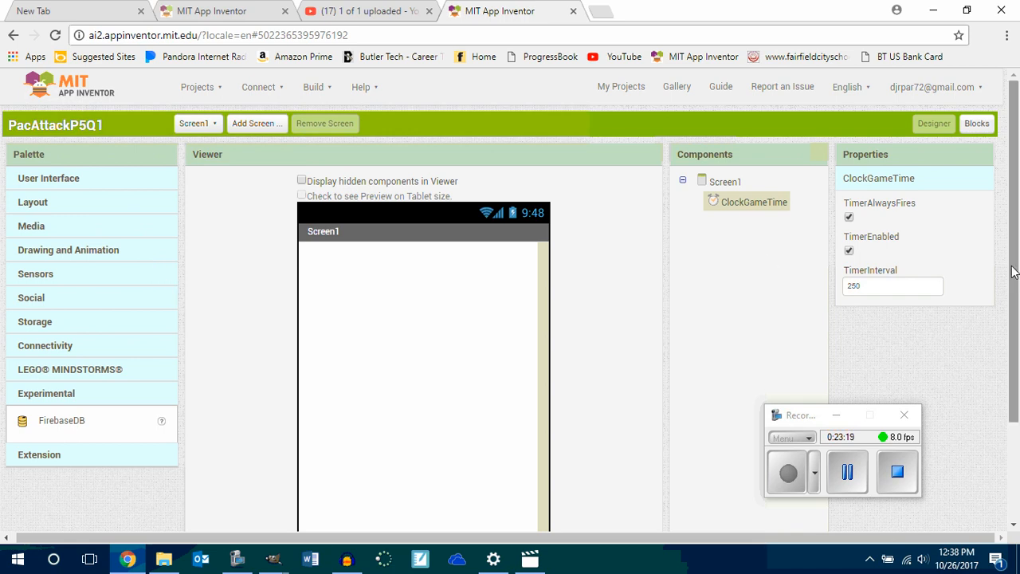
# - Add a HorizontalArrangement, a Canvas below it, and a second HorizontalArrangement under the Canvas on Screen1
pyautogui.moveTo(1015, 267); pyautogui.dragTo(1016, 292)
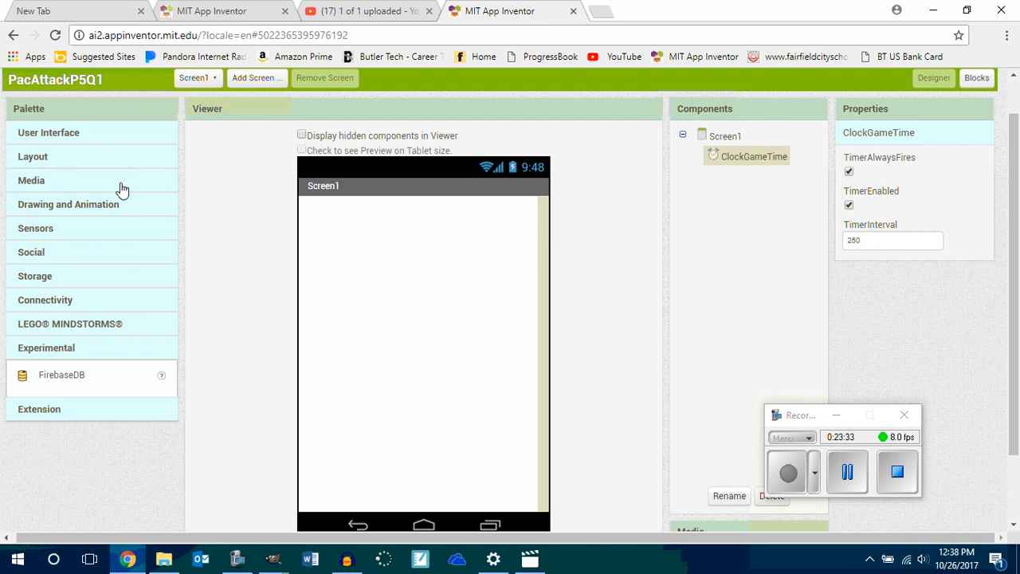
pyautogui.click(53, 160)
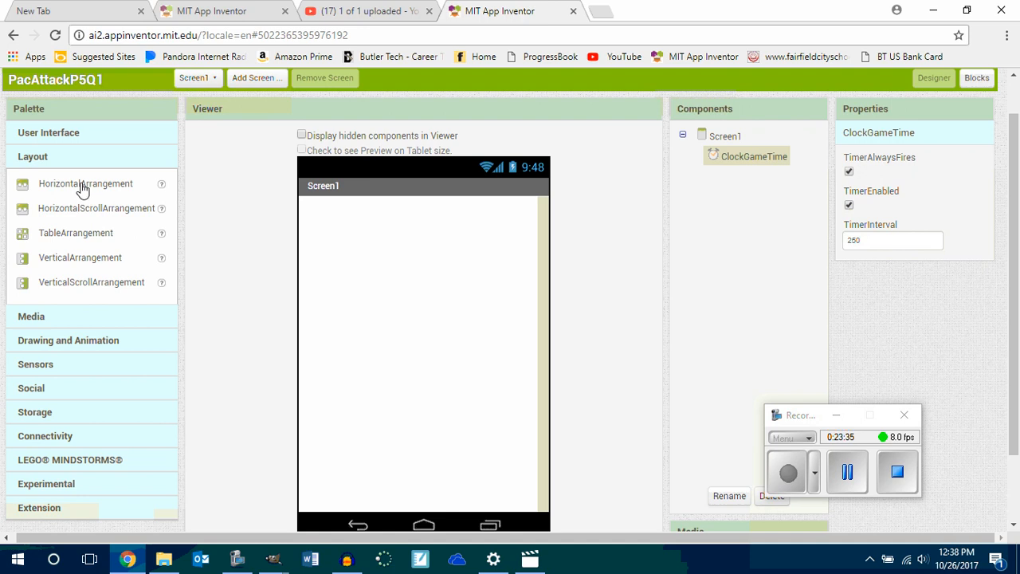
pyautogui.moveTo(82, 186); pyautogui.dragTo(360, 262)
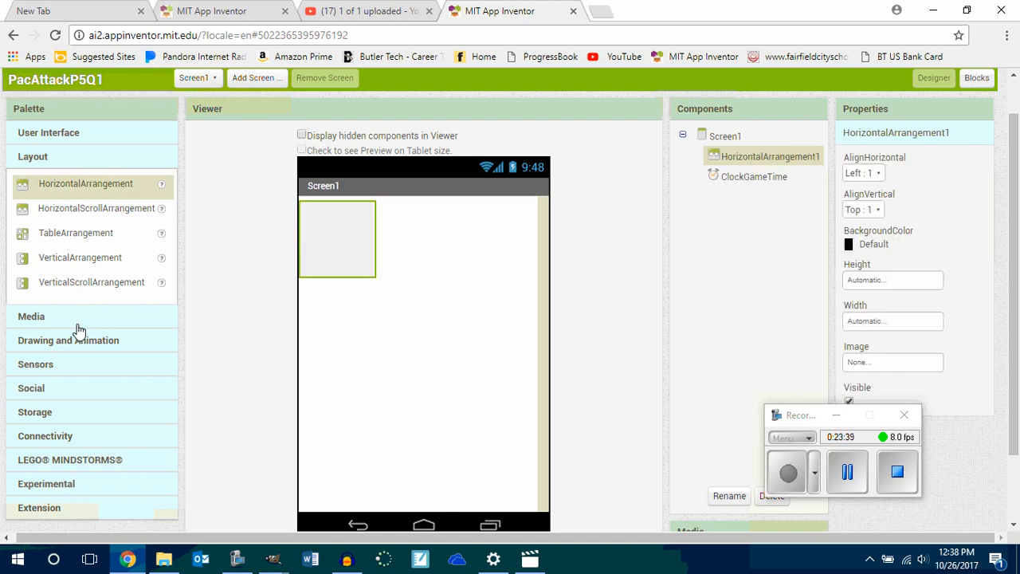
pyautogui.click(52, 343)
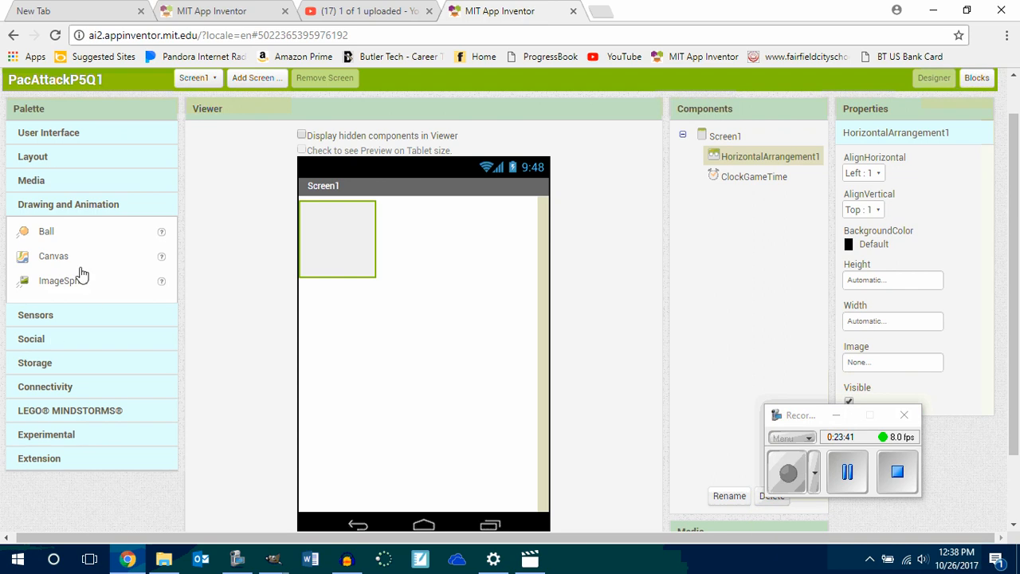
pyautogui.moveTo(62, 260)
pyautogui.mouseDown()
pyautogui.moveTo(337, 307)
pyautogui.moveTo(333, 322)
pyautogui.mouseUp()
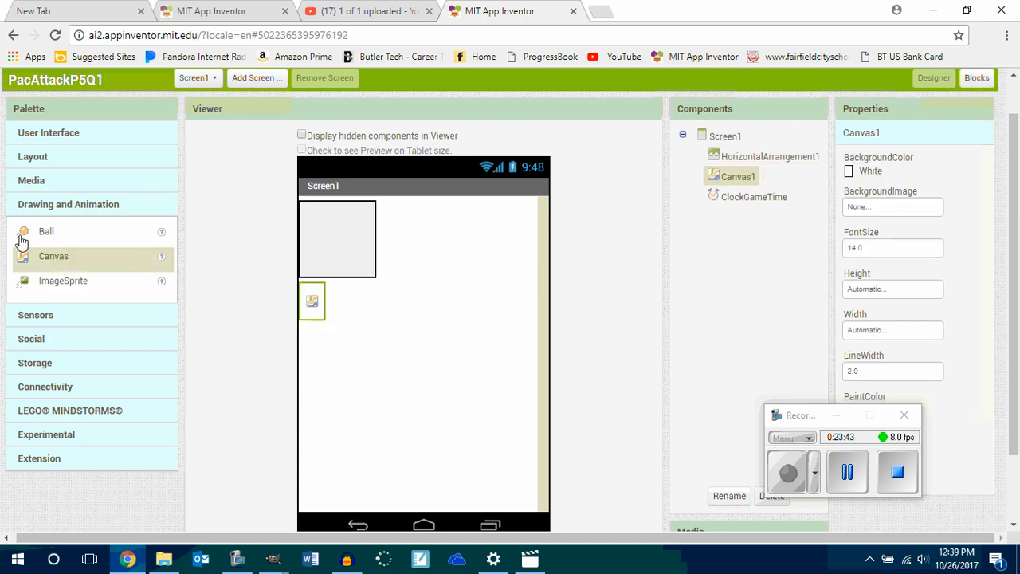
pyautogui.click(33, 156)
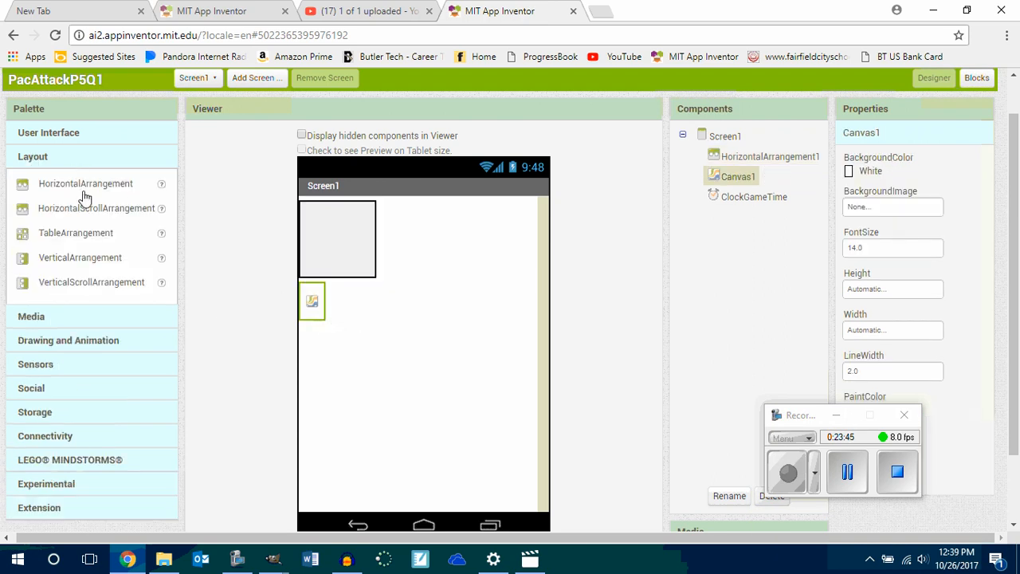
pyautogui.moveTo(80, 191); pyautogui.dragTo(358, 382)
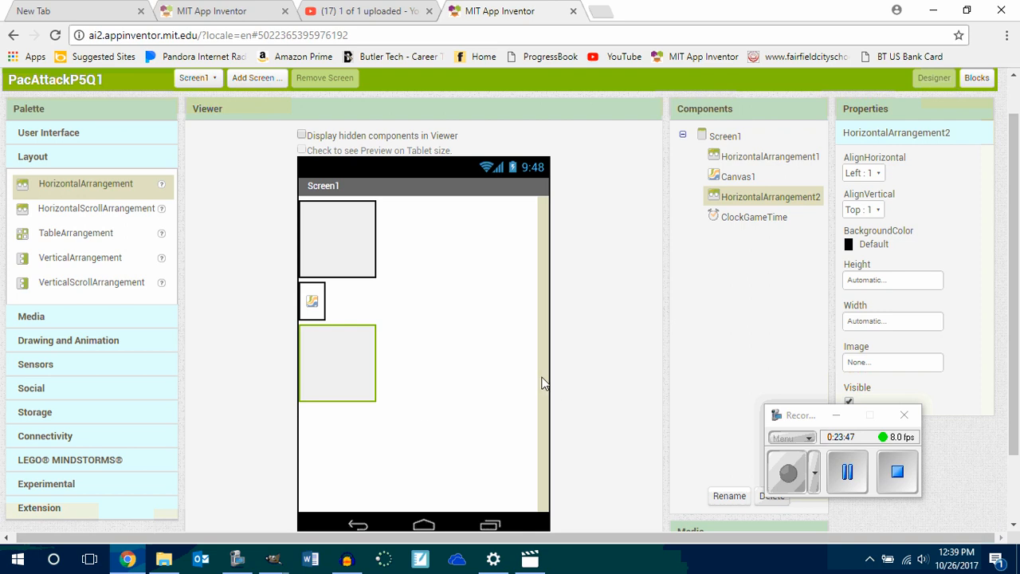
# - Rename the HorizontalArrangement above the canvas to haScoreBoard
pyautogui.click(753, 159)
pyautogui.click(738, 500)
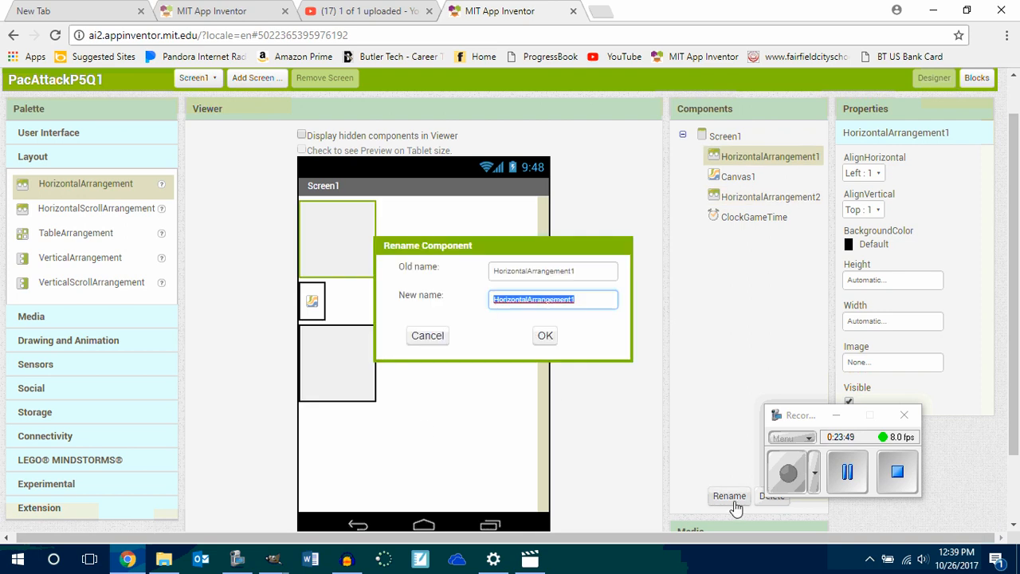
pyautogui.write('ha')
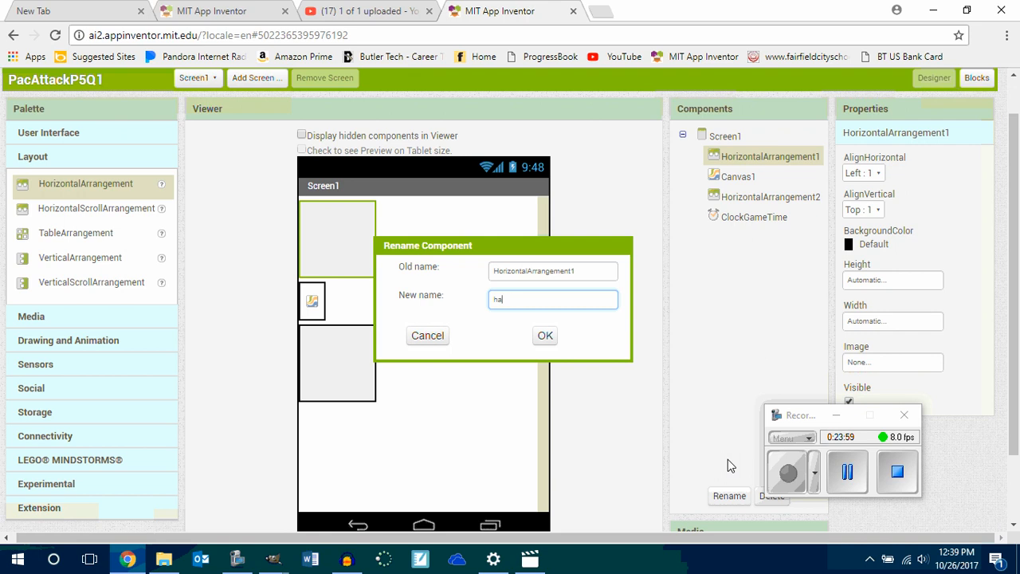
pyautogui.write('ScoreBoard')
pyautogui.press('Return')
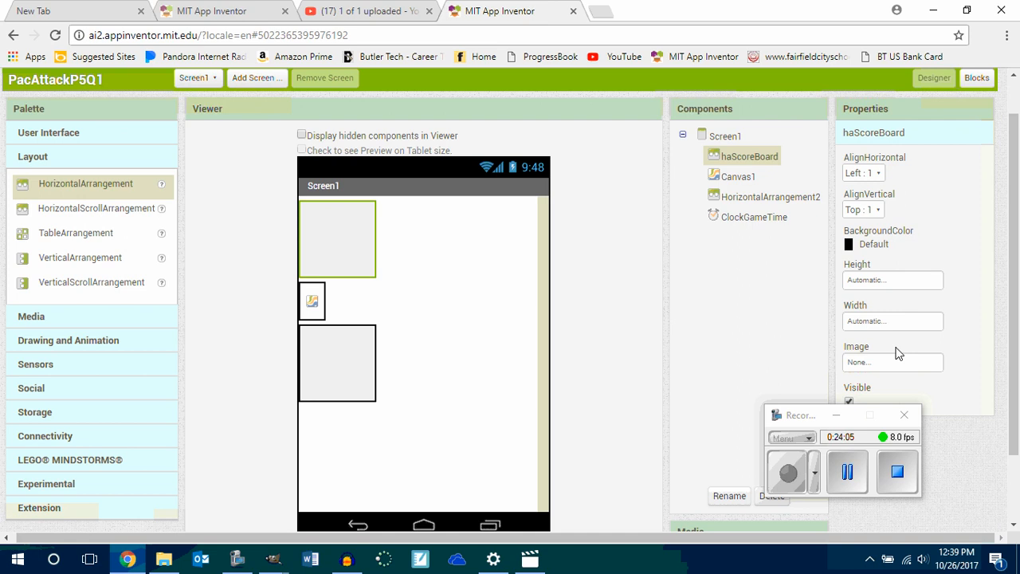
# - Rename the HorizontalArrangement below the canvas to haControlPanel
pyautogui.moveTo(800, 416); pyautogui.dragTo(892, 386)
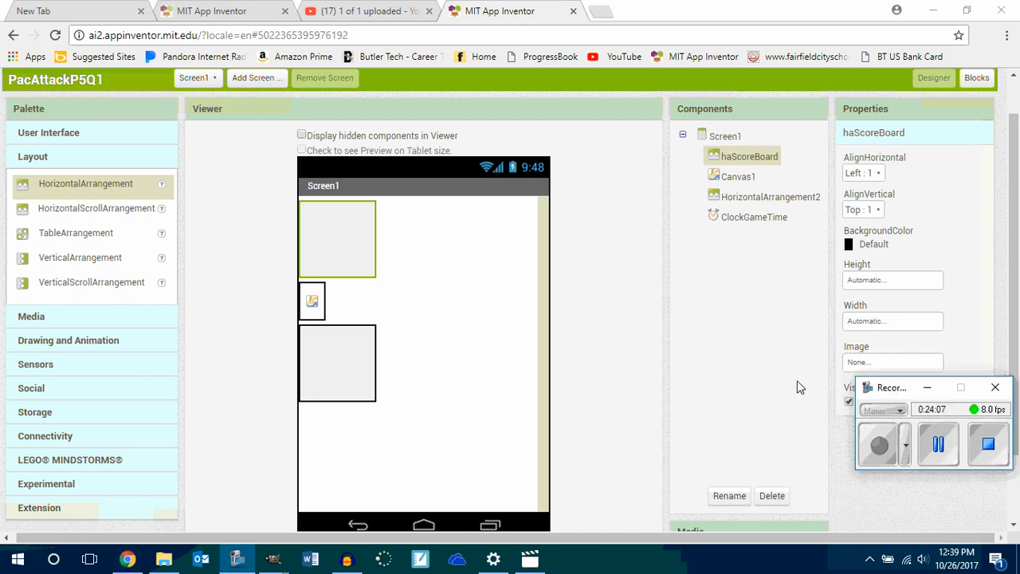
pyautogui.click(745, 198)
pyautogui.click(729, 495)
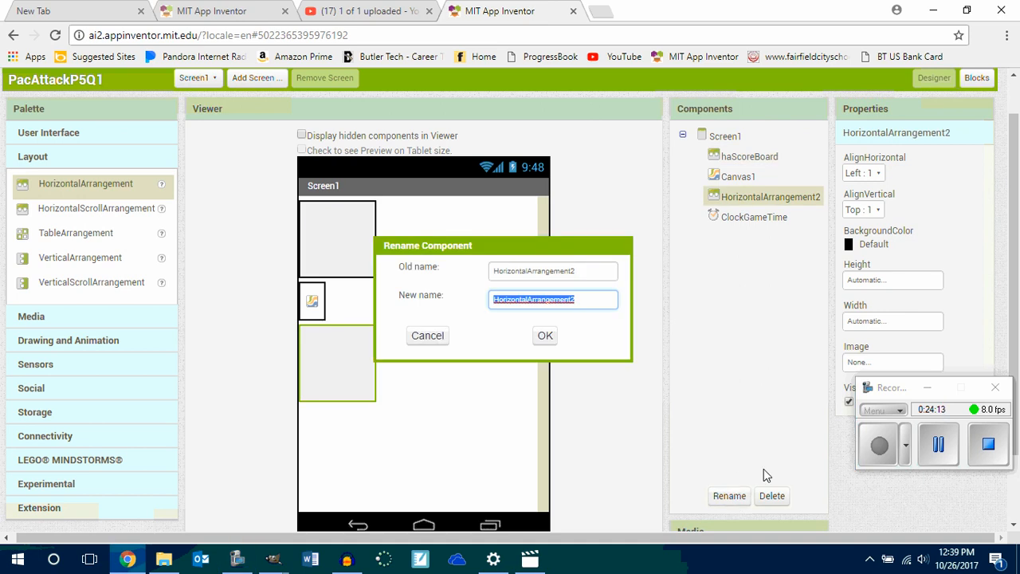
pyautogui.write('haCo')
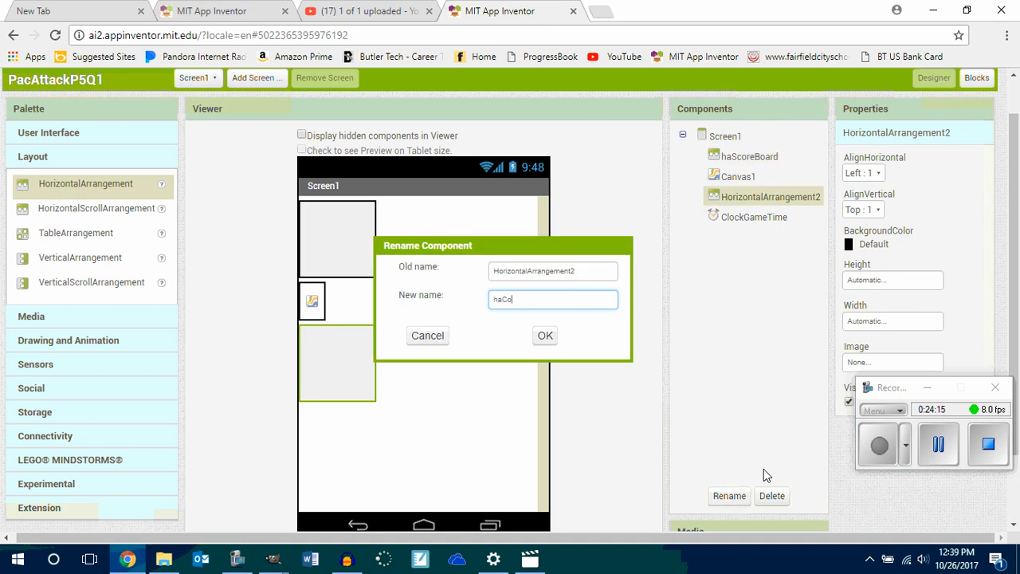
pyautogui.write('ntrolPanel')
pyautogui.press('Return')
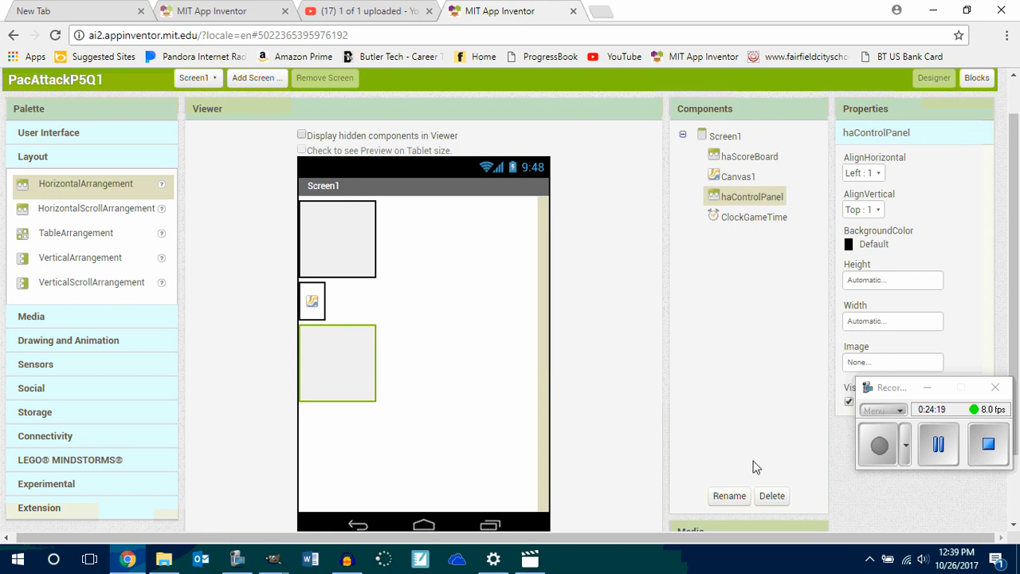
# - Set the width of both haControlPanel and haScoreBoard to Fill parent
pyautogui.click(886, 323)
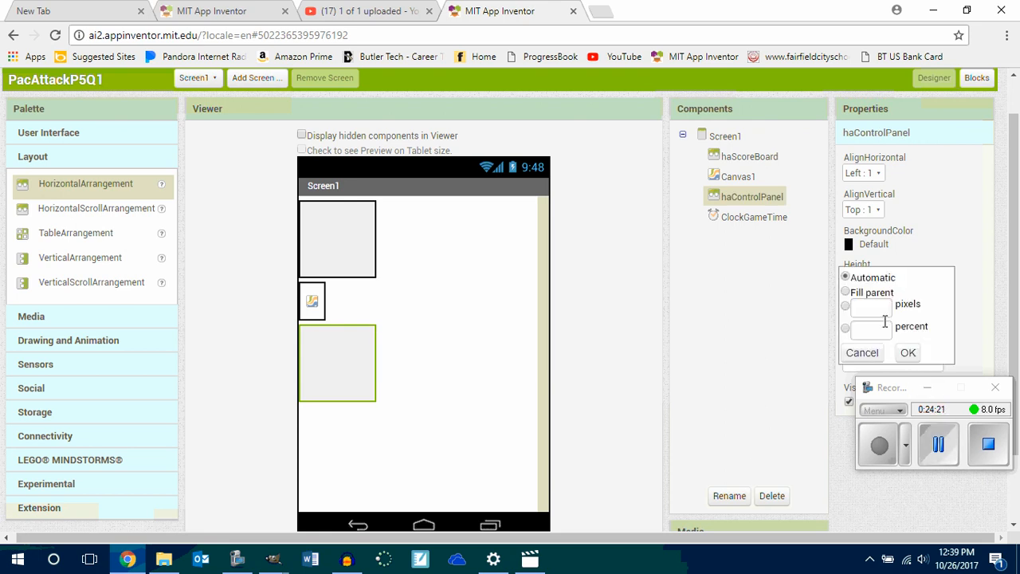
pyautogui.click(851, 292)
pyautogui.click(907, 352)
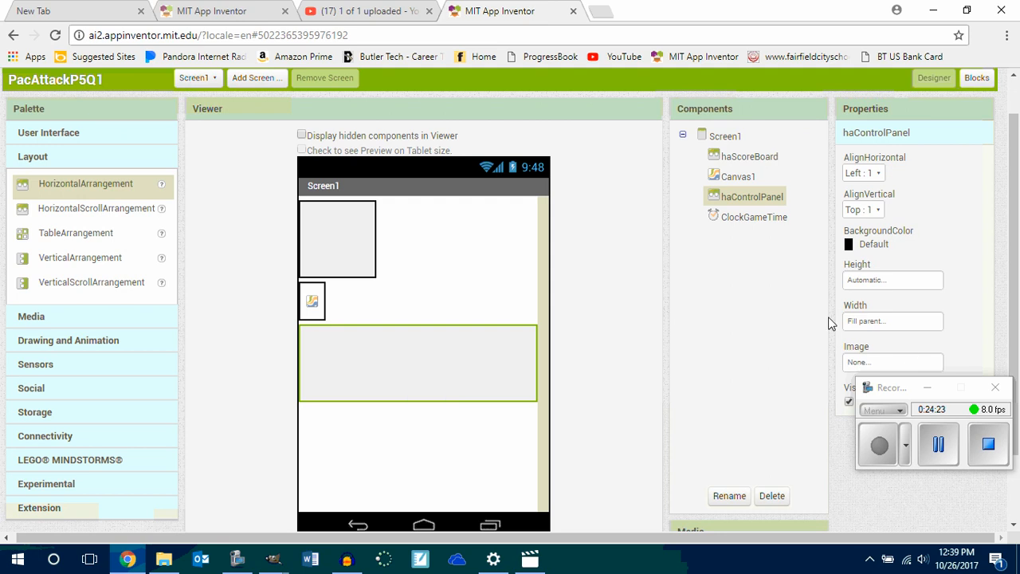
pyautogui.click(368, 249)
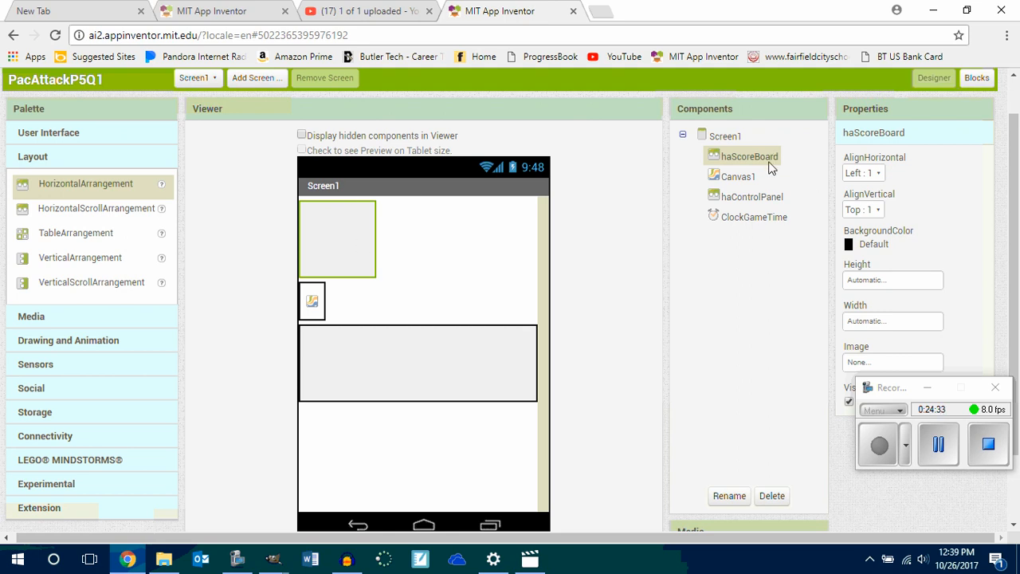
pyautogui.click(886, 322)
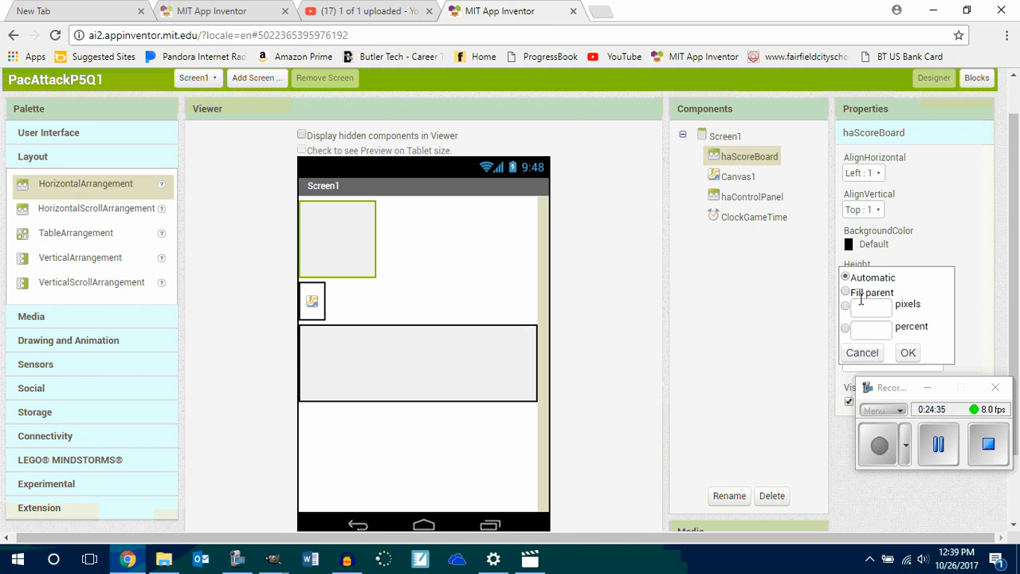
pyautogui.click(859, 293)
pyautogui.click(908, 352)
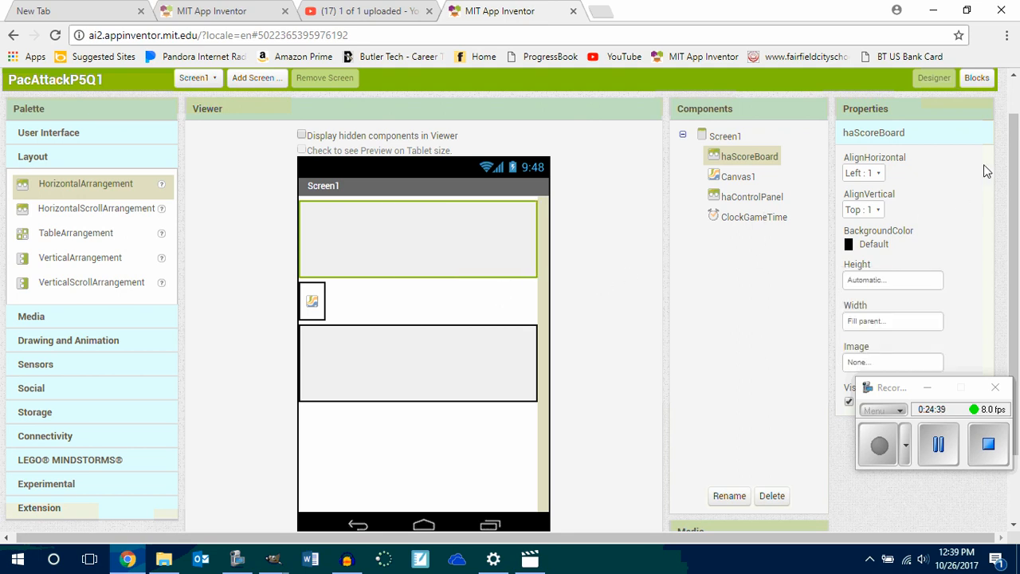
# - Set the background color of both haScoreBoard and haControlPanel to None
pyautogui.click(849, 245)
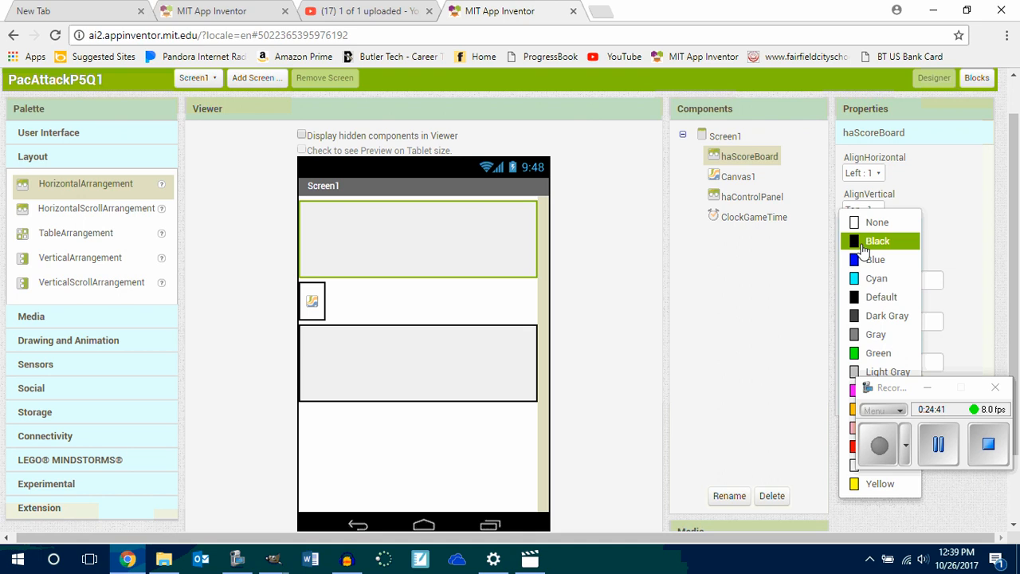
pyautogui.click(875, 223)
pyautogui.click(466, 384)
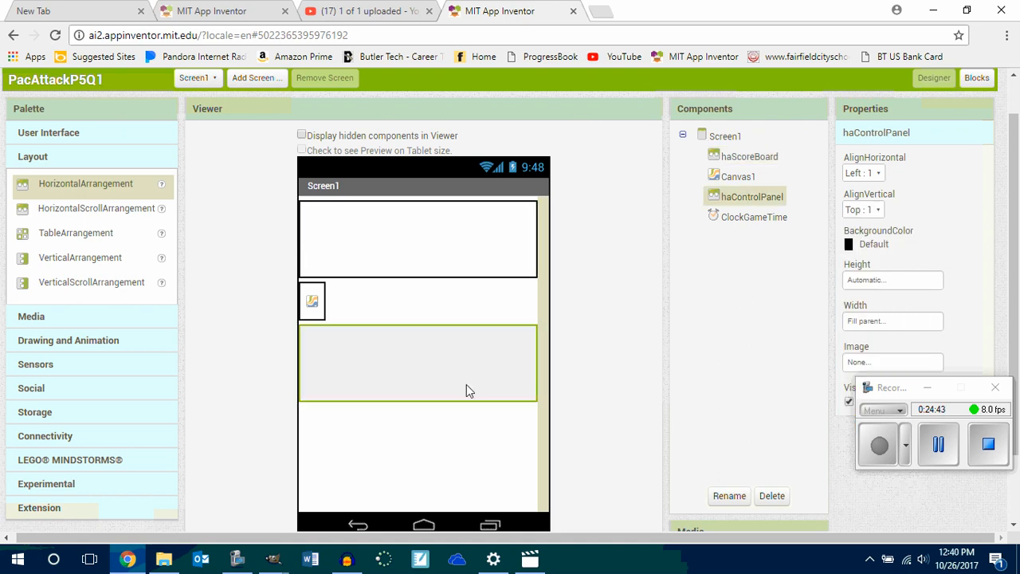
pyautogui.click(850, 244)
pyautogui.click(874, 222)
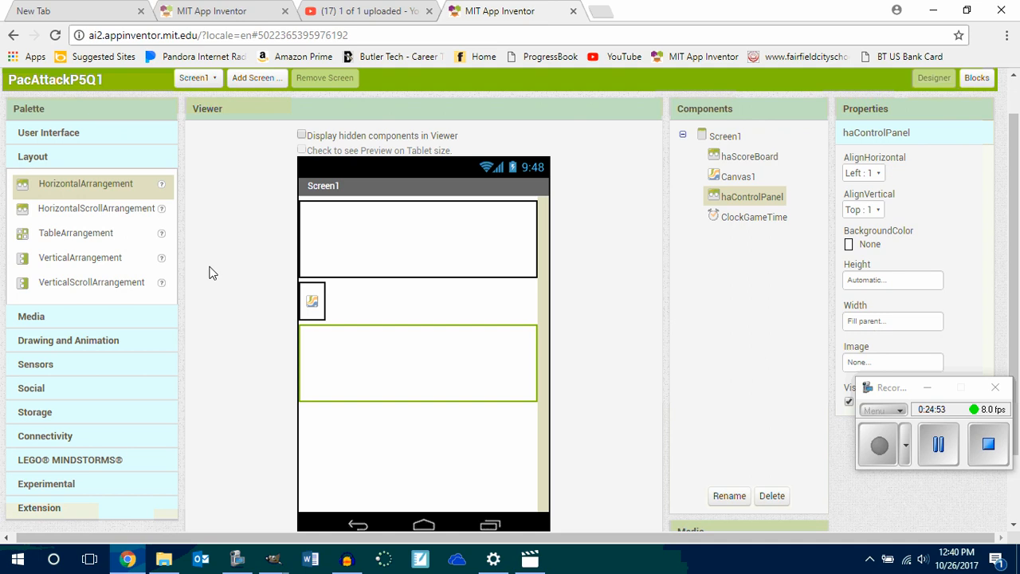
pyautogui.click(44, 134)
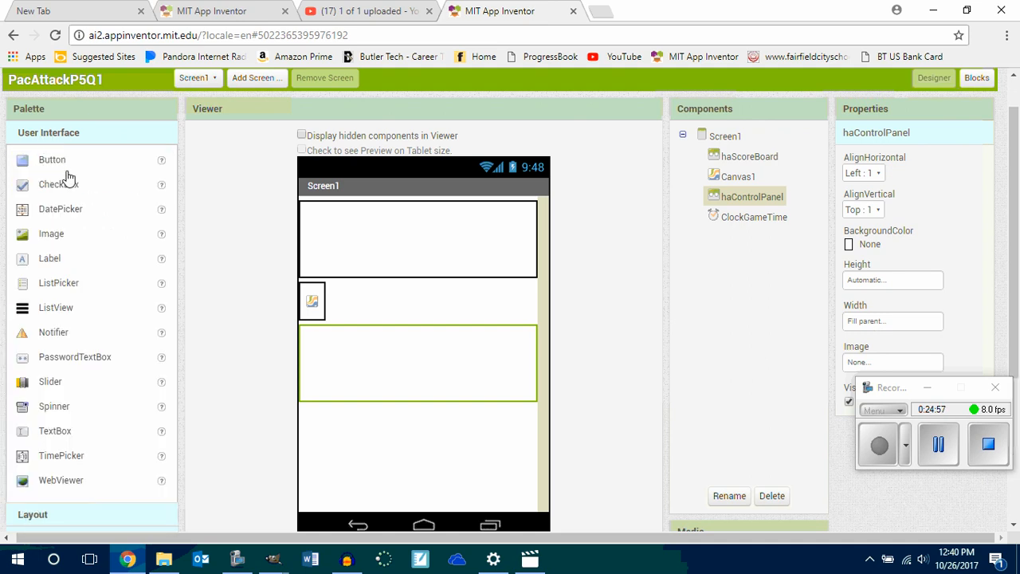
pyautogui.click(35, 516)
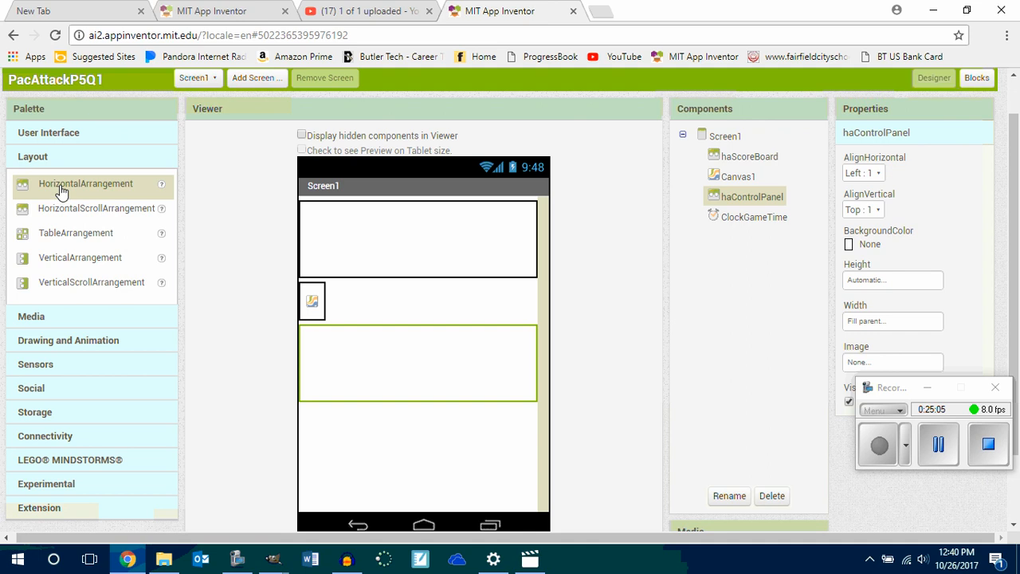
pyautogui.moveTo(59, 191); pyautogui.dragTo(134, 212)
pyautogui.click(900, 323)
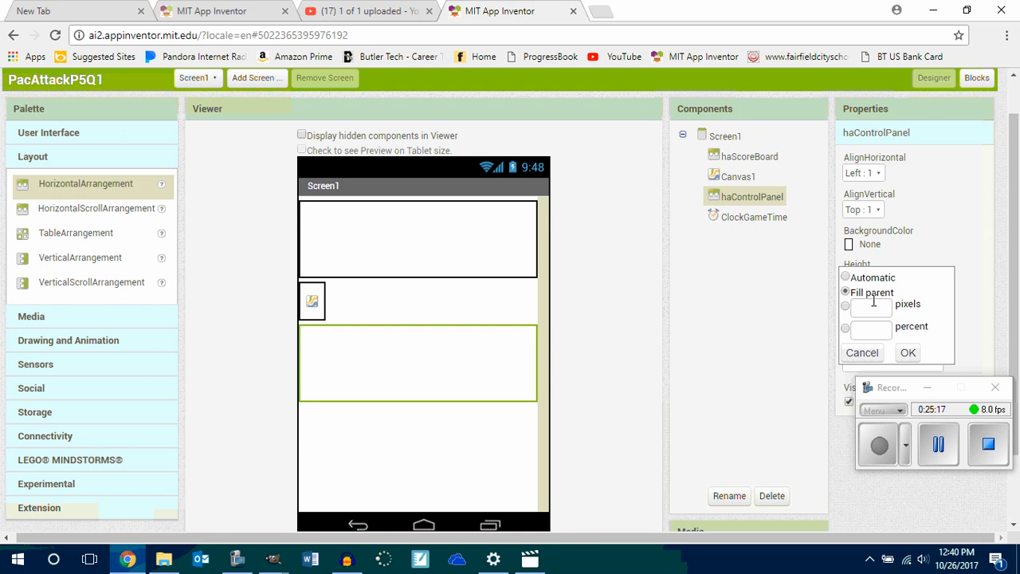
pyautogui.click(908, 352)
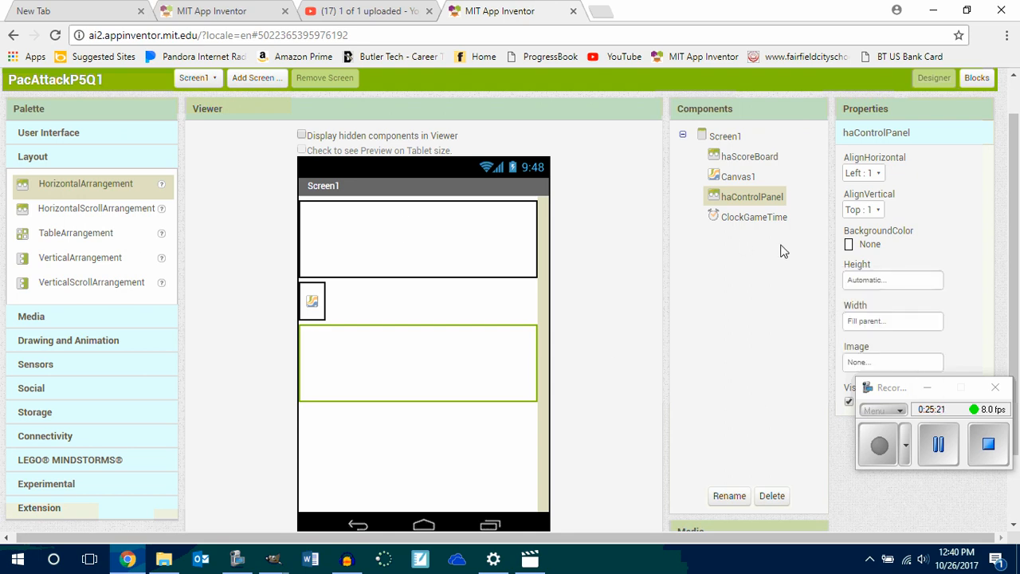
# - Set the background color of haScoreBoard to Blue
pyautogui.click(741, 157)
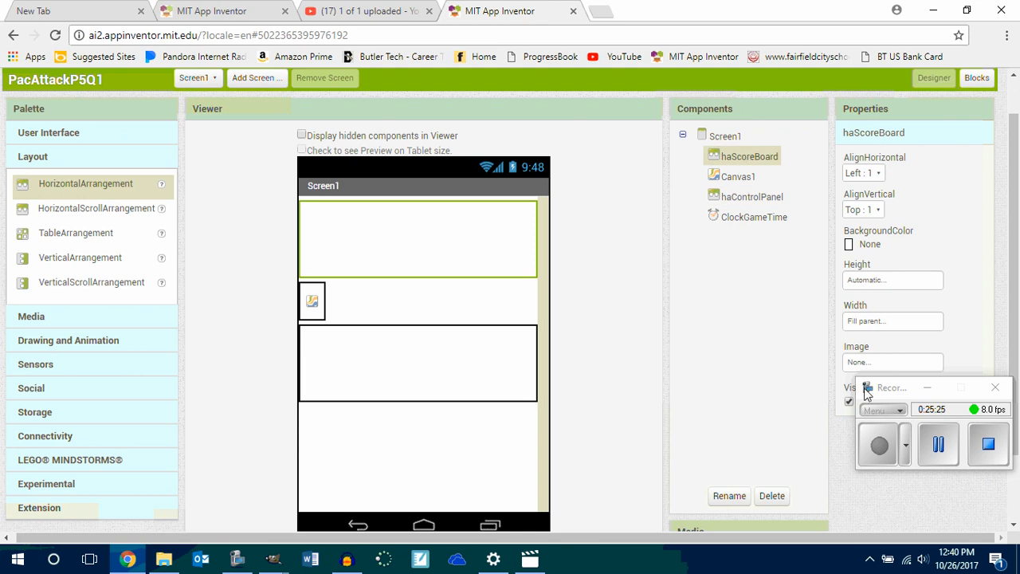
pyautogui.click(850, 245)
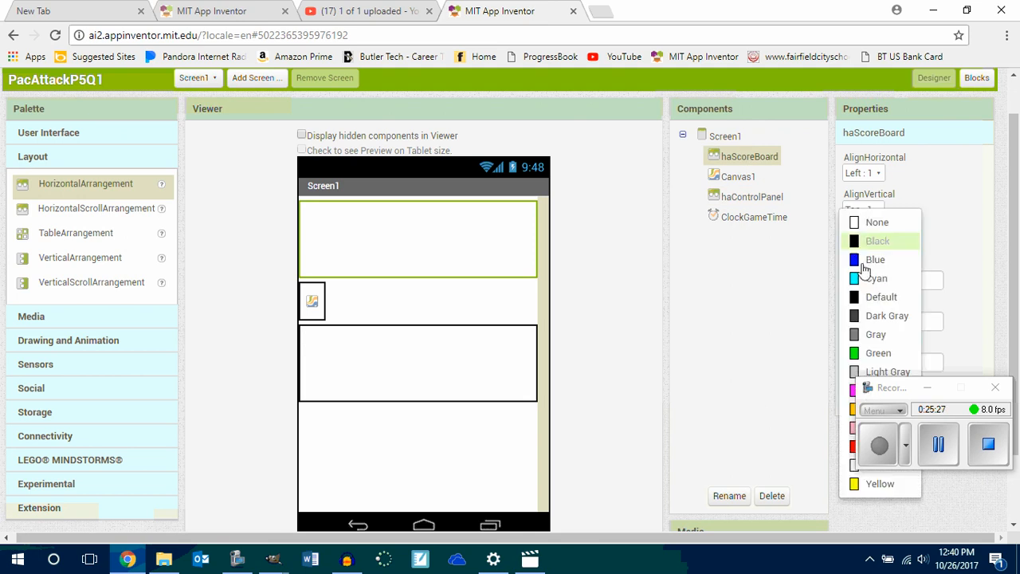
pyautogui.click(870, 260)
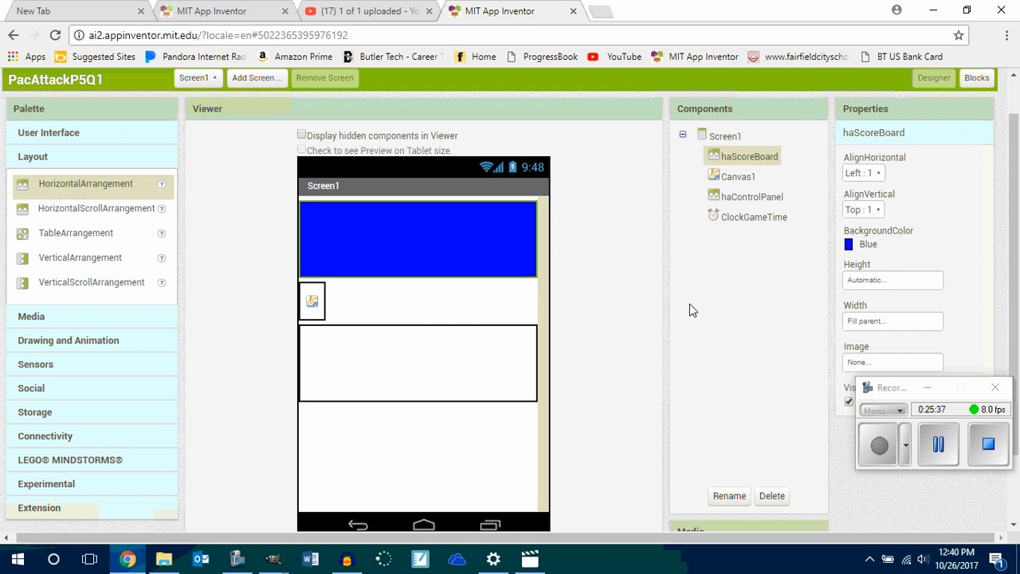
# - Add a Label inside haScoreBoard and rename it lblScore
pyautogui.click(384, 363)
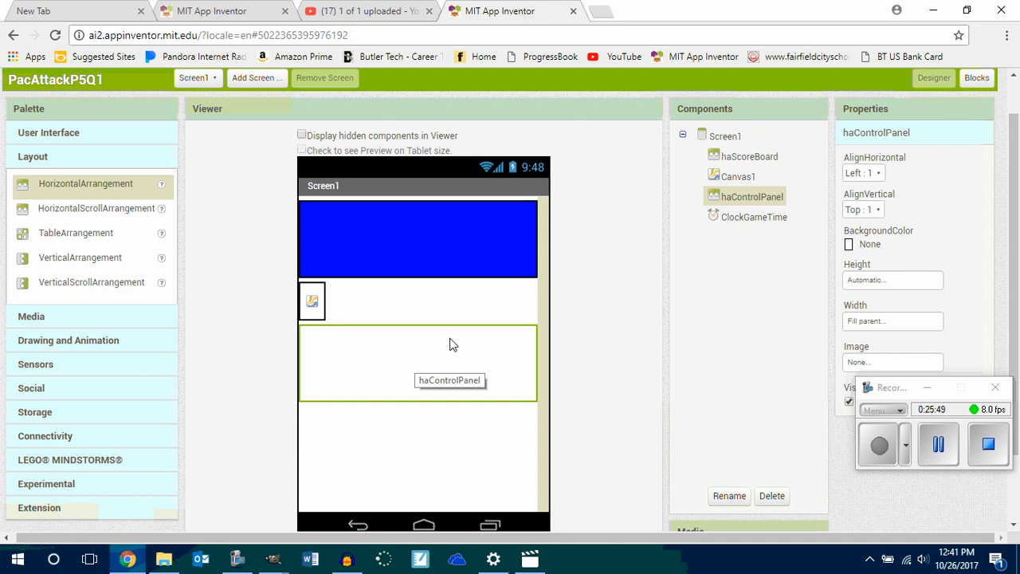
pyautogui.click(50, 136)
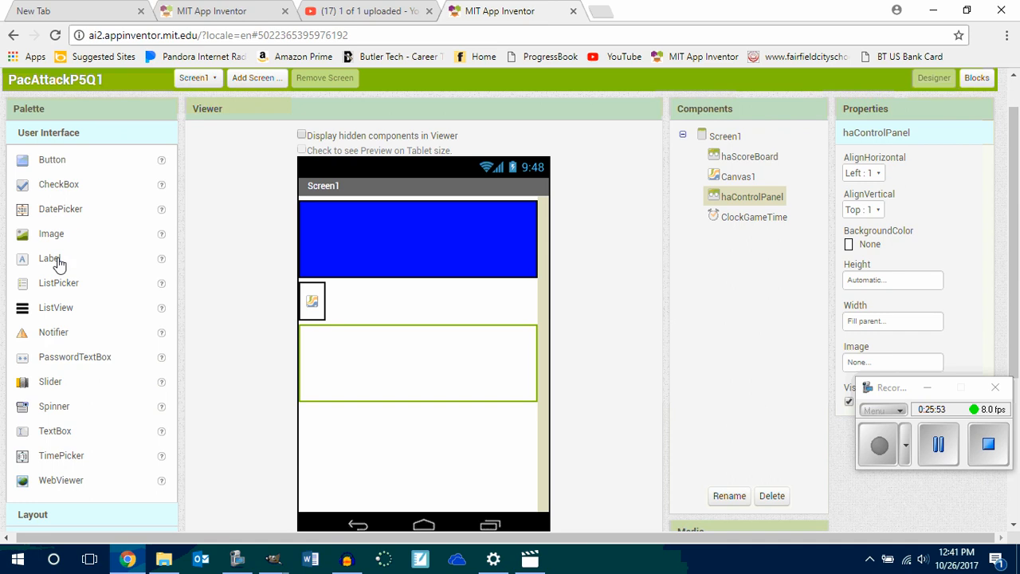
pyautogui.moveTo(57, 262); pyautogui.dragTo(405, 252)
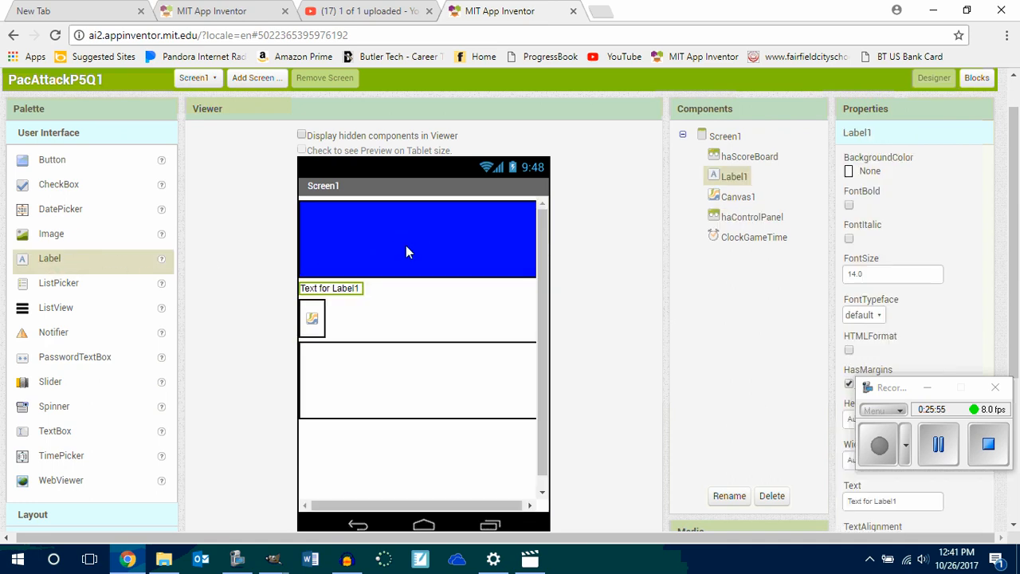
pyautogui.moveTo(334, 290); pyautogui.dragTo(380, 216)
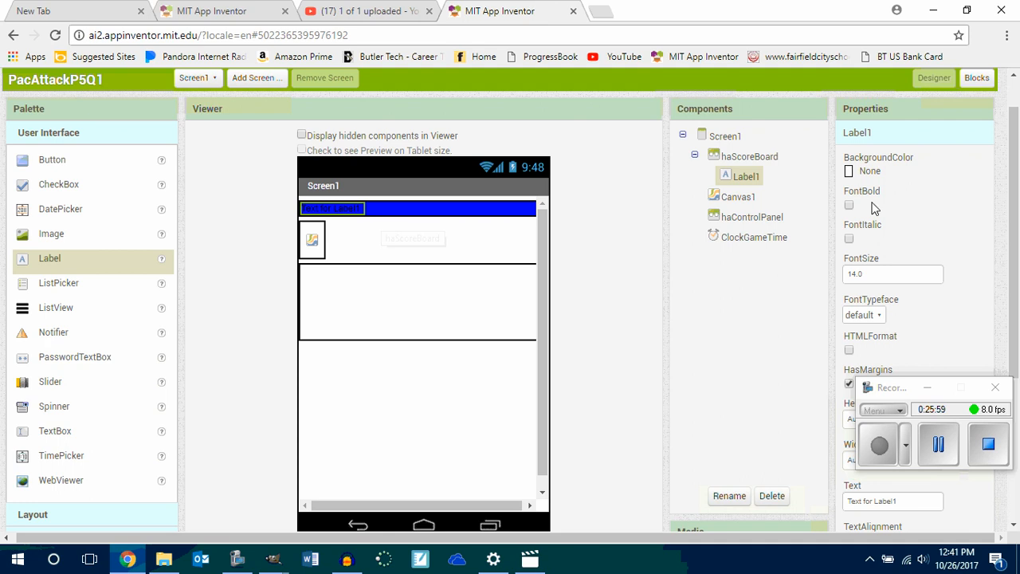
pyautogui.click(727, 495)
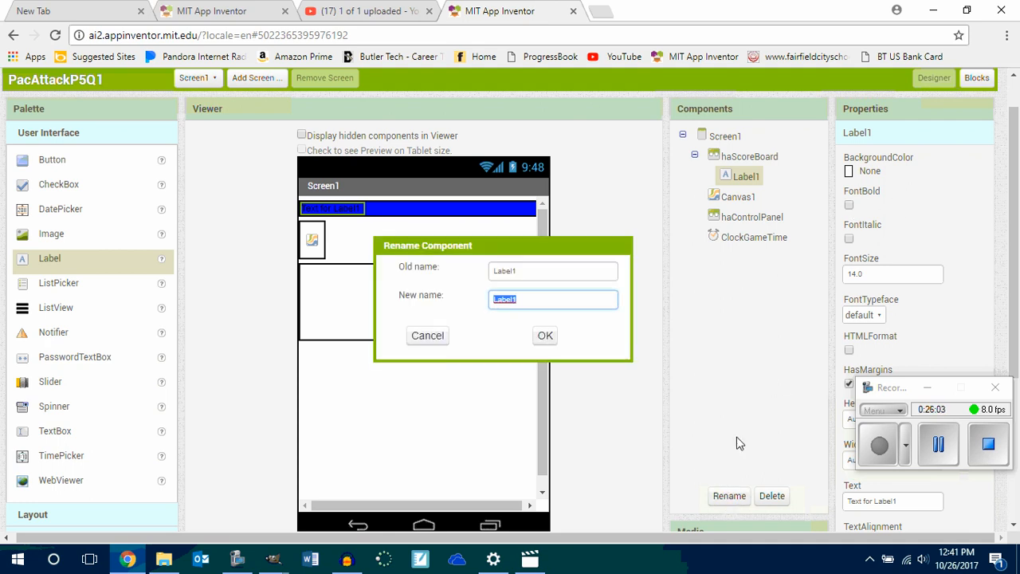
pyautogui.write('lblScore')
pyautogui.press('Return')
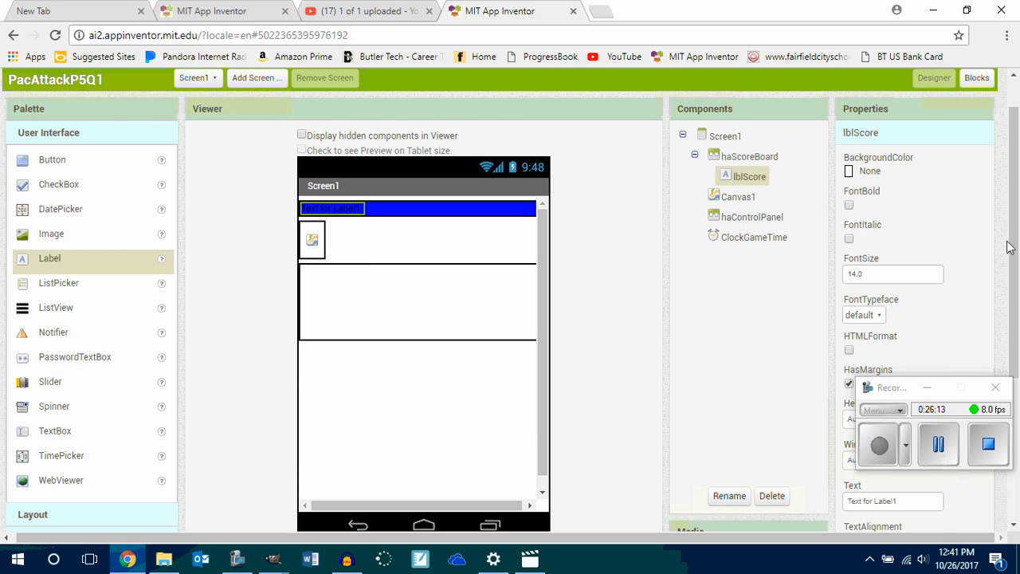
# - Set the text of lblScore to "Score: 0"
pyautogui.scroll(-1, 1017, 296)
pyautogui.scroll(-2, 1017, 296)
pyautogui.moveTo(913, 278); pyautogui.dragTo(844, 289)
pyautogui.write('Sco')
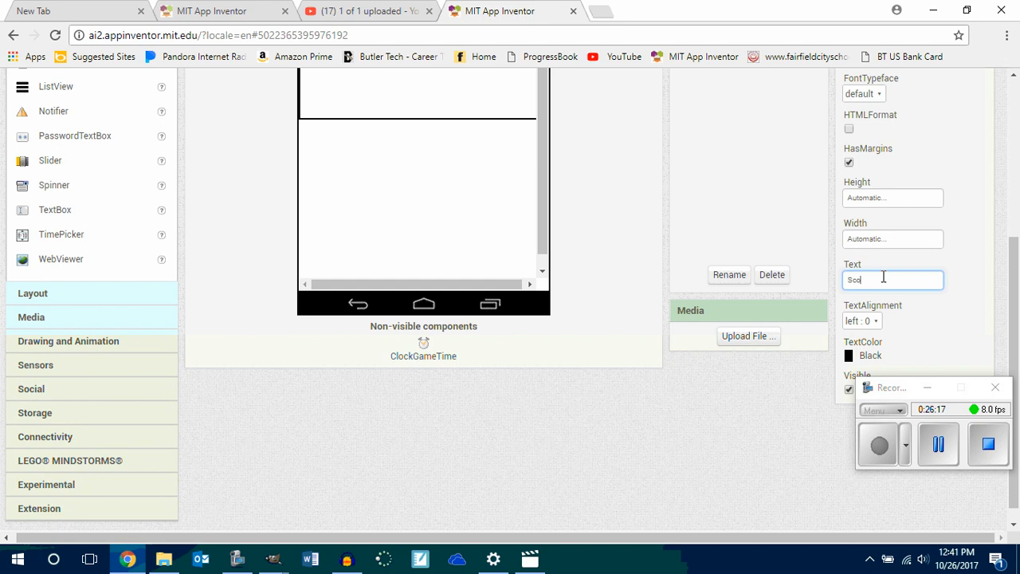
pyautogui.write('re: 0')
pyautogui.press('Return')
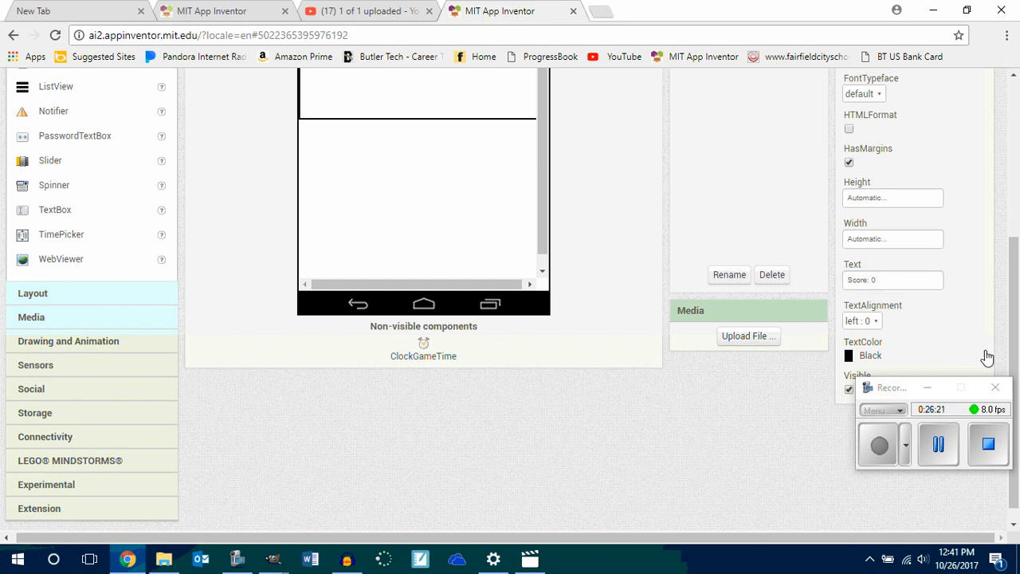
# - Set the font size of lblScore to 20 and make its text bold
pyautogui.moveTo(1015, 331); pyautogui.dragTo(1017, 191)
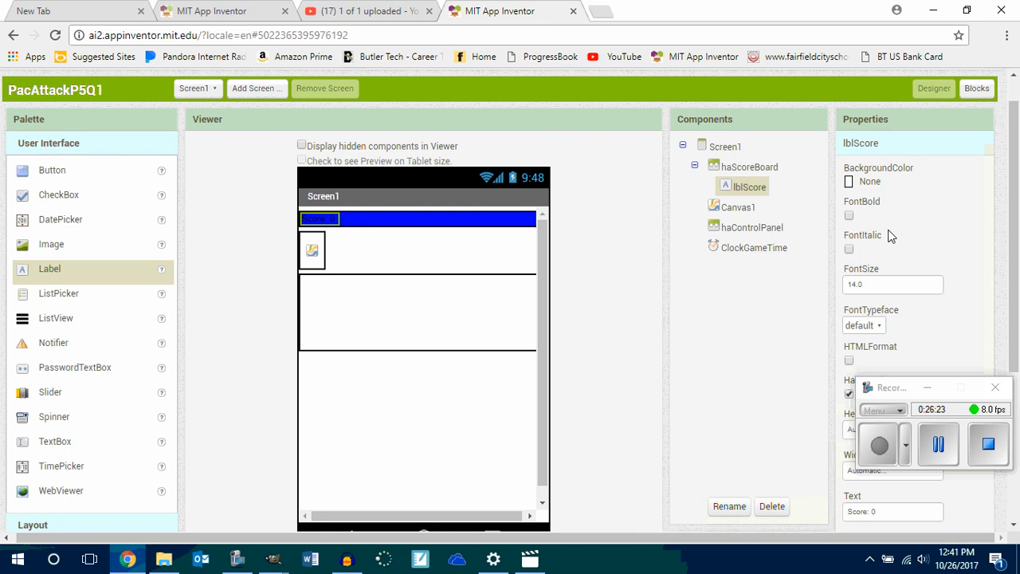
pyautogui.click(547, 344)
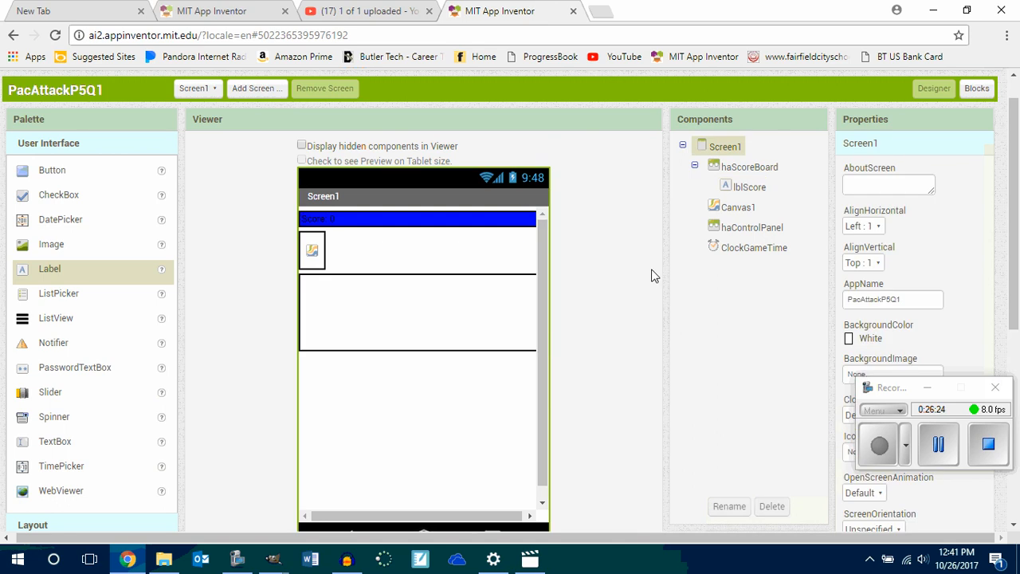
pyautogui.click(332, 220)
pyautogui.moveTo(873, 284); pyautogui.dragTo(837, 296)
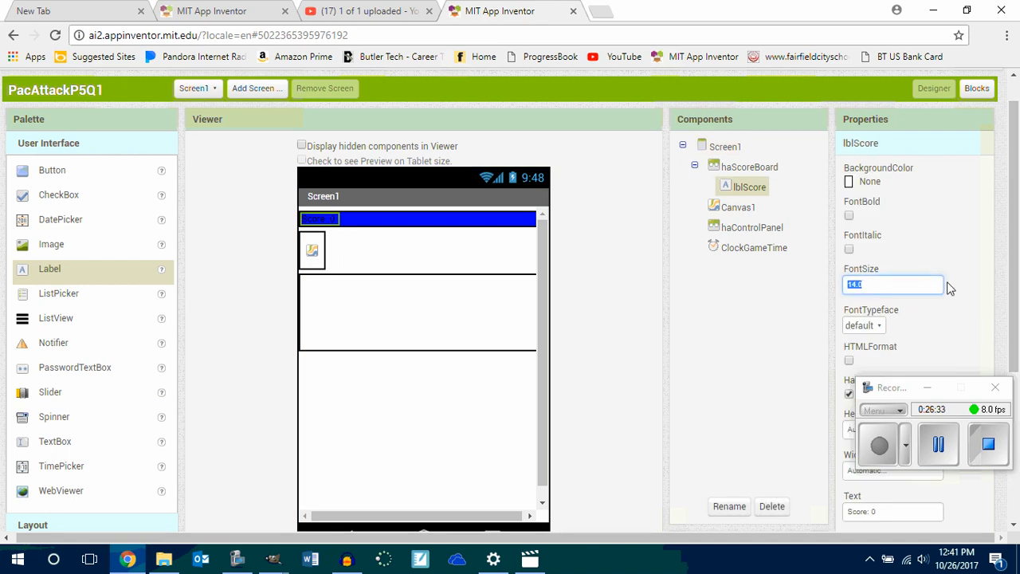
pyautogui.write('20')
pyautogui.press('Return')
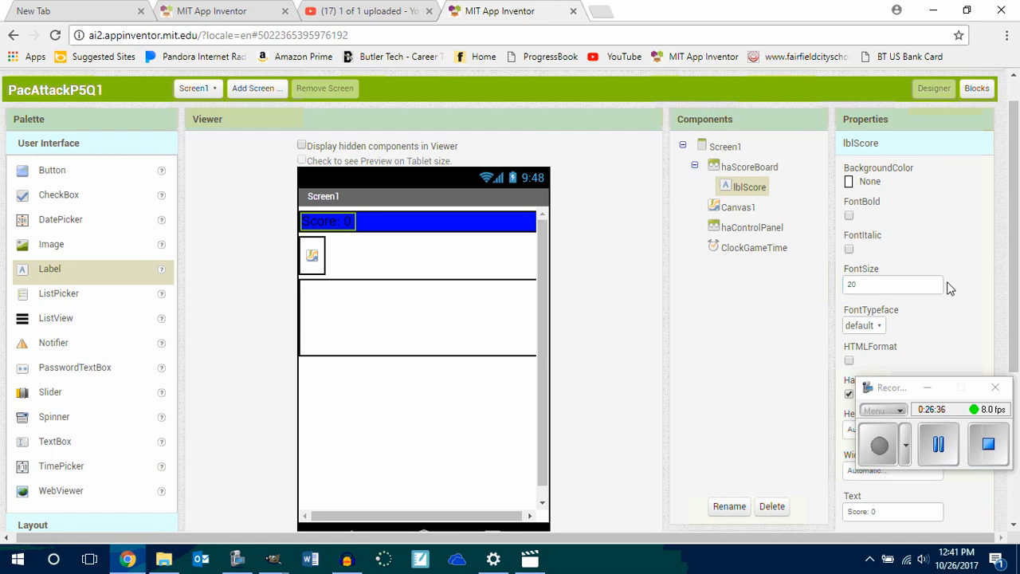
pyautogui.click(849, 215)
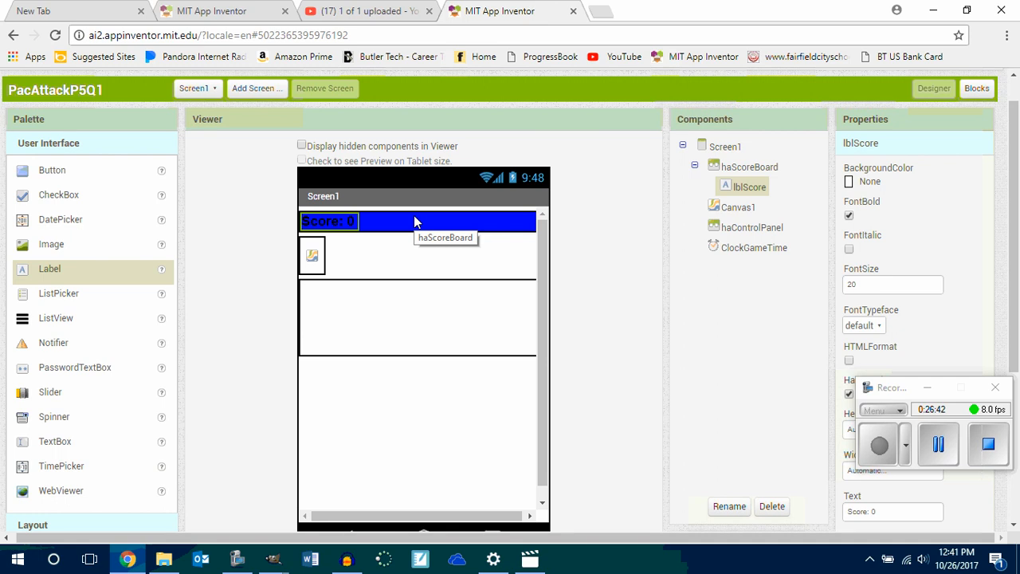
# - Set the horizontal alignment of haScoreBoard to Center, keeping lblScore inside it
pyautogui.click(750, 169)
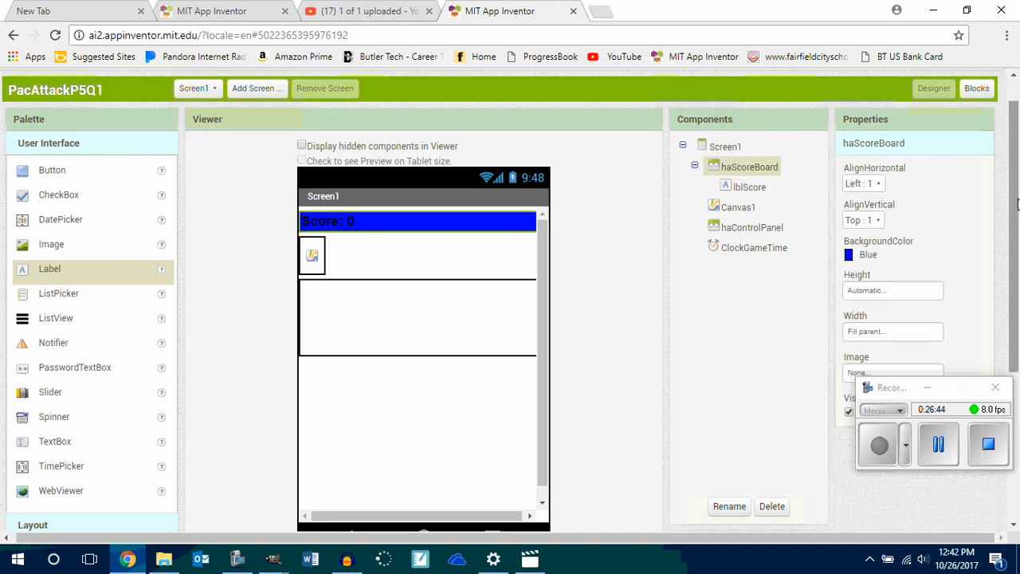
pyautogui.click(877, 185)
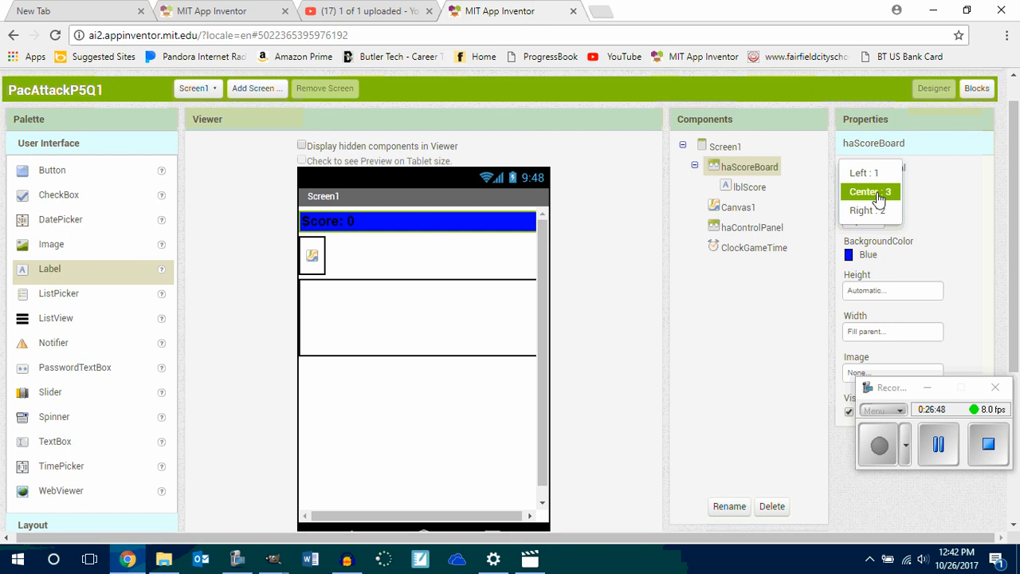
pyautogui.click(879, 193)
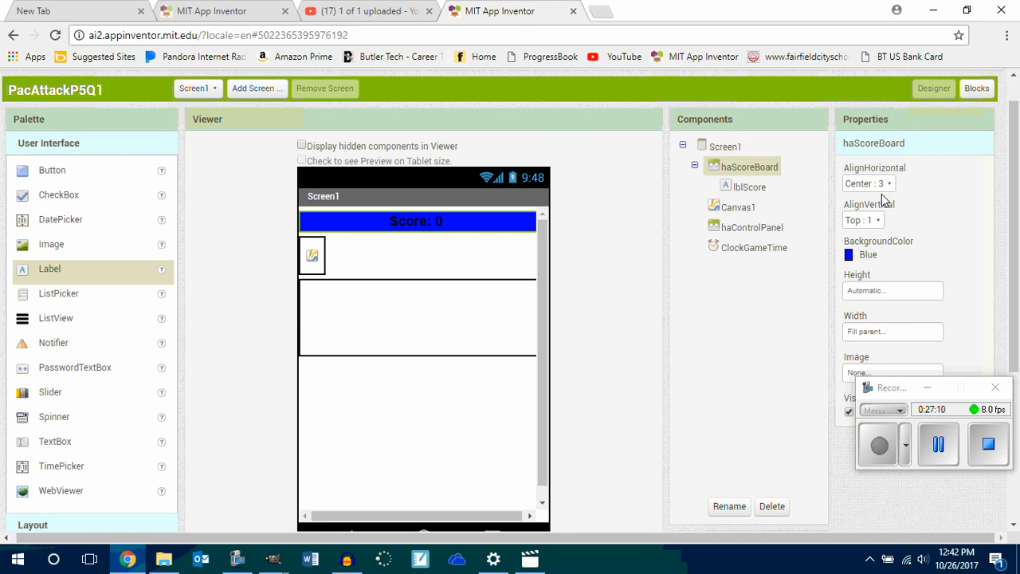
pyautogui.moveTo(422, 220); pyautogui.dragTo(389, 243)
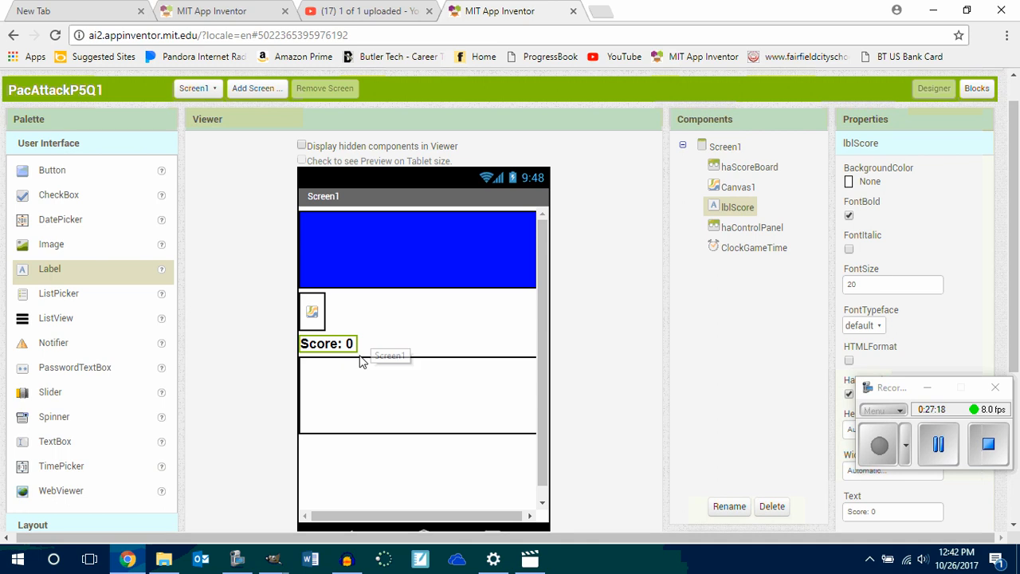
pyautogui.moveTo(347, 343); pyautogui.dragTo(414, 238)
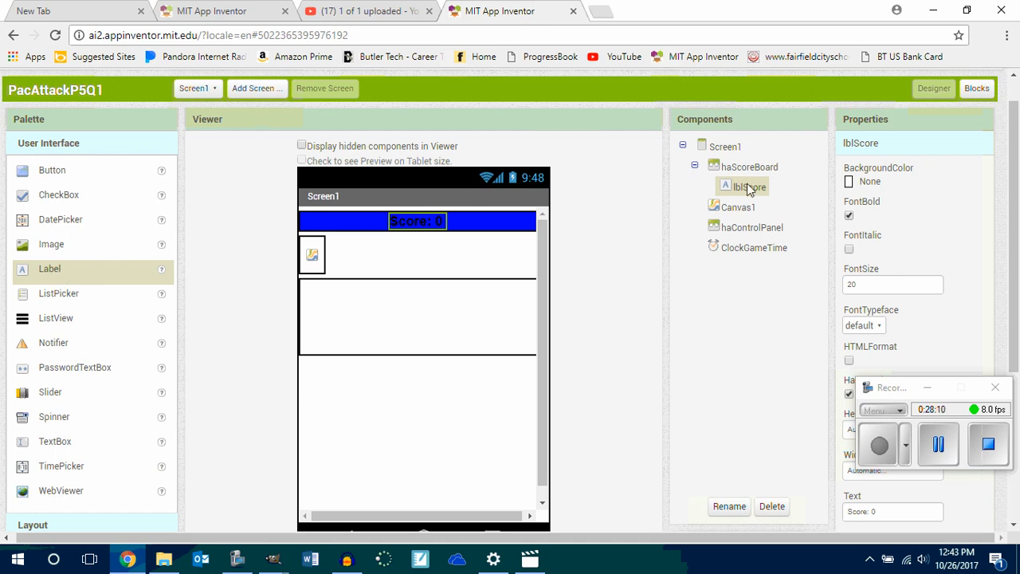
# - Examine the component name of lblScore in an enlarged rename dialog without changing it
pyautogui.click(726, 506)
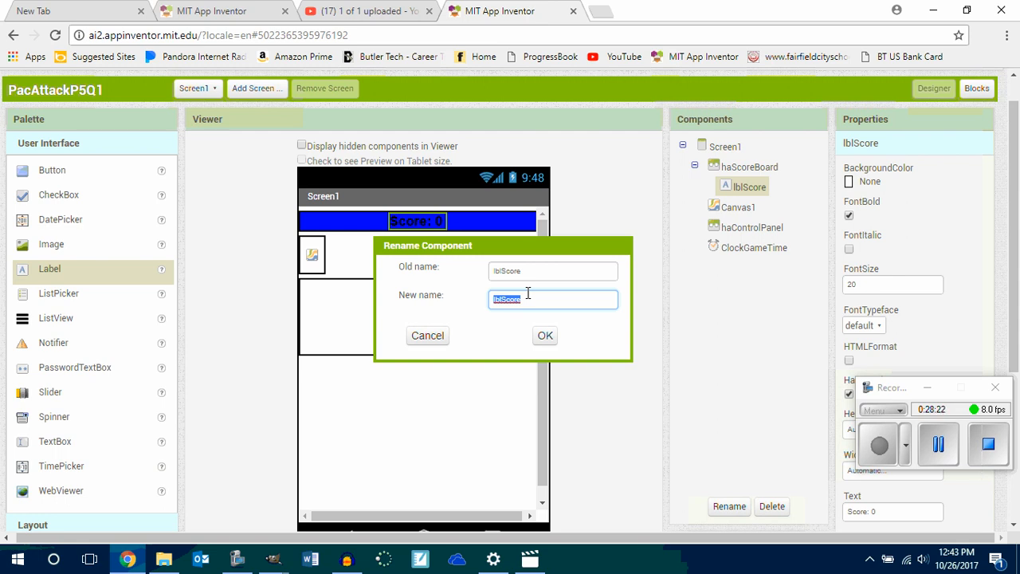
pyautogui.hotkey('ctrl', '+')
pyautogui.hotkey('ctrl', '+')
pyautogui.hotkey('ctrl', '+')
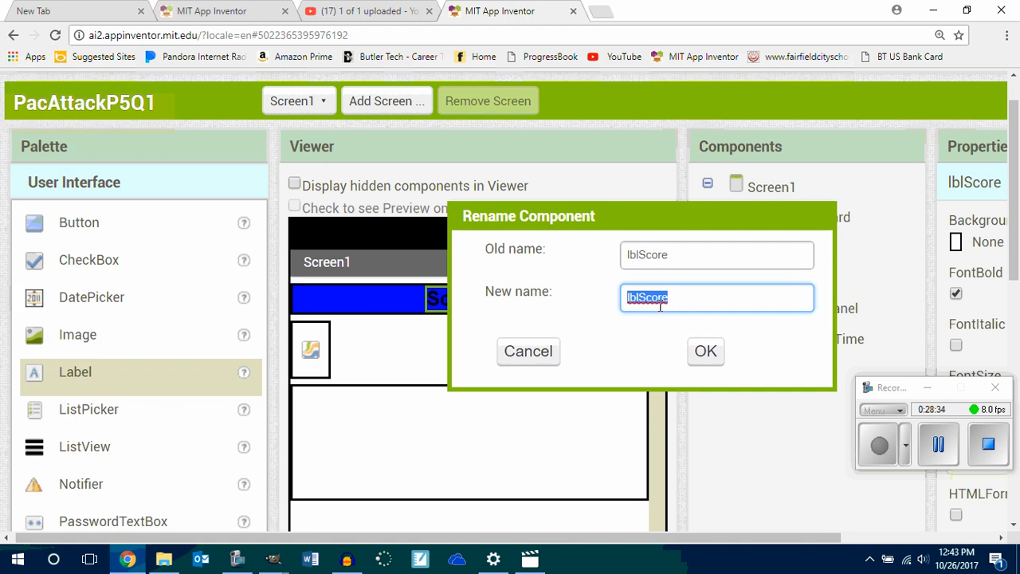
pyautogui.click(704, 353)
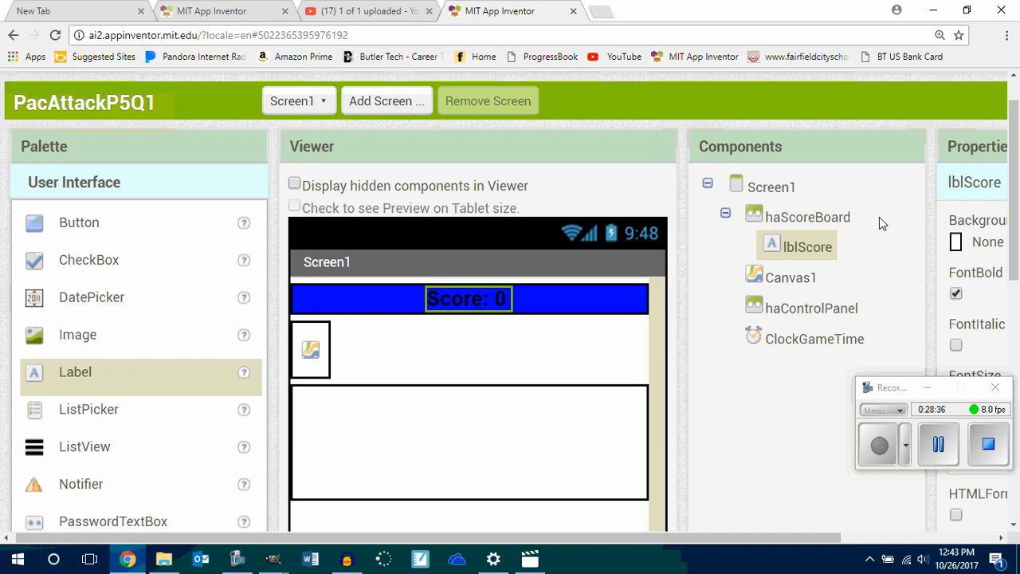
# - Examine the blocks available for lblScore in the Blocks editor and return to the Designer
pyautogui.moveTo(785, 541); pyautogui.dragTo(944, 542)
pyautogui.click(965, 99)
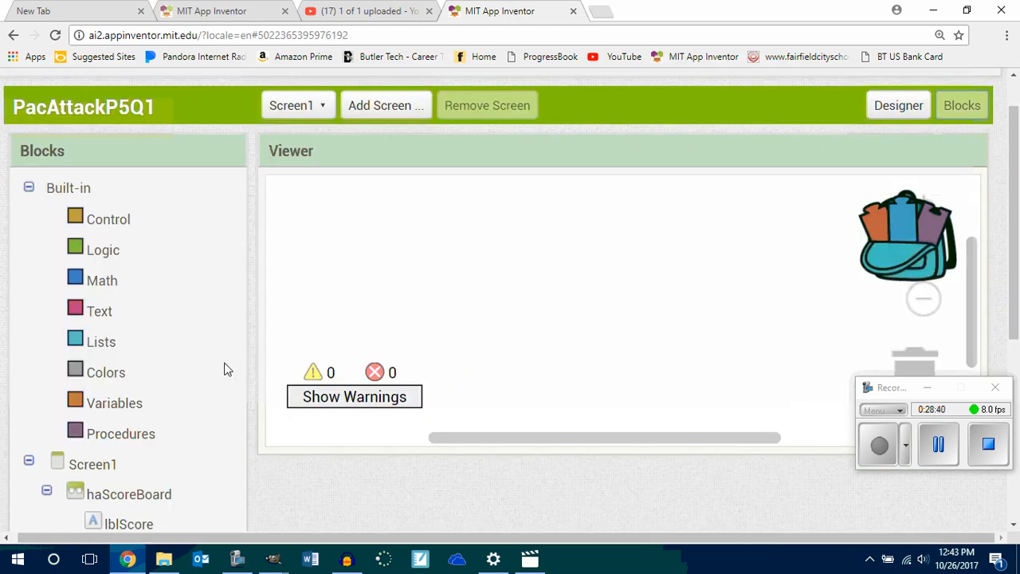
pyautogui.scroll(-3, 258, 331)
pyautogui.scroll(-1, 258, 331)
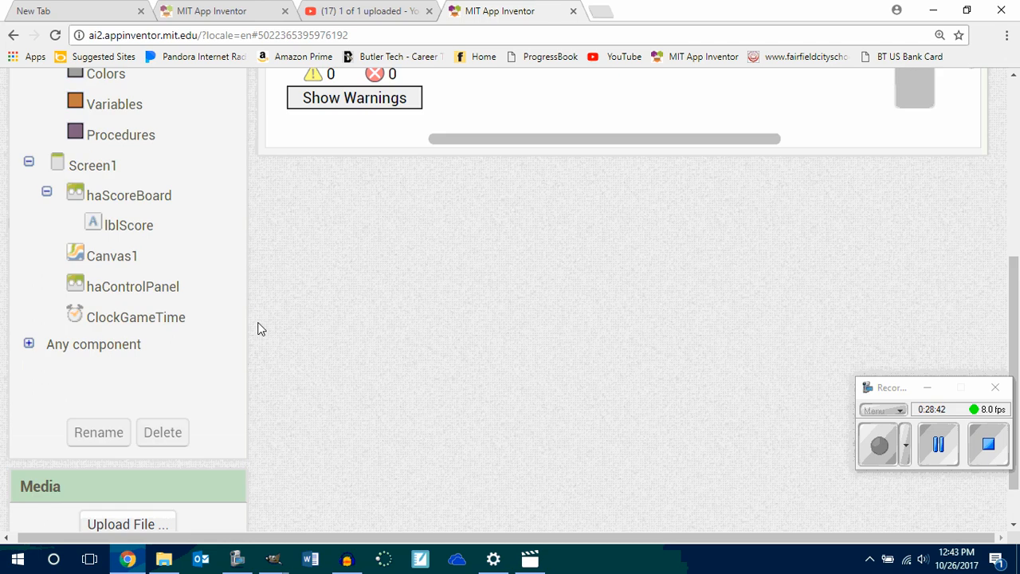
pyautogui.click(148, 226)
pyautogui.scroll(4, 635, 275)
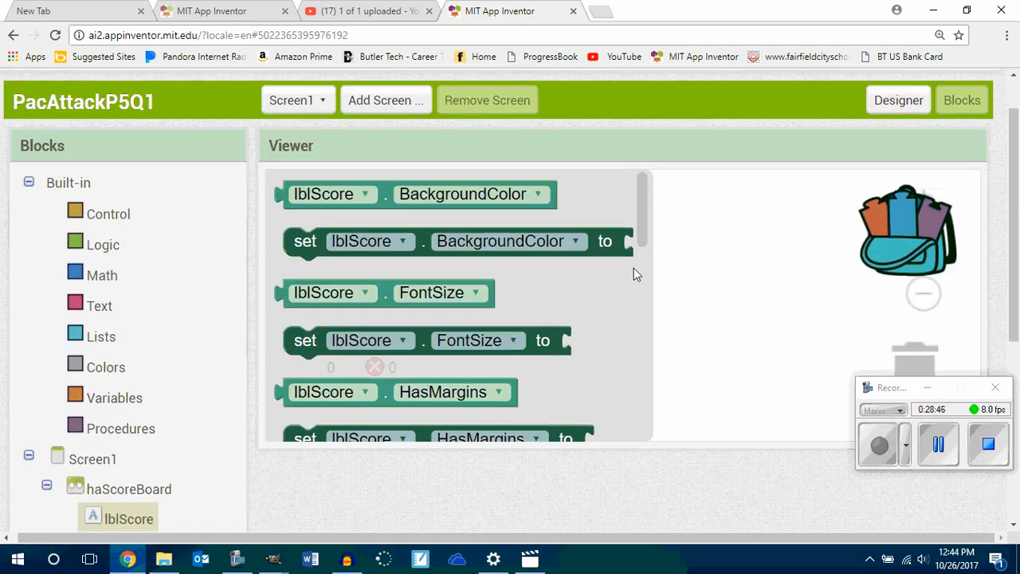
pyautogui.click(899, 105)
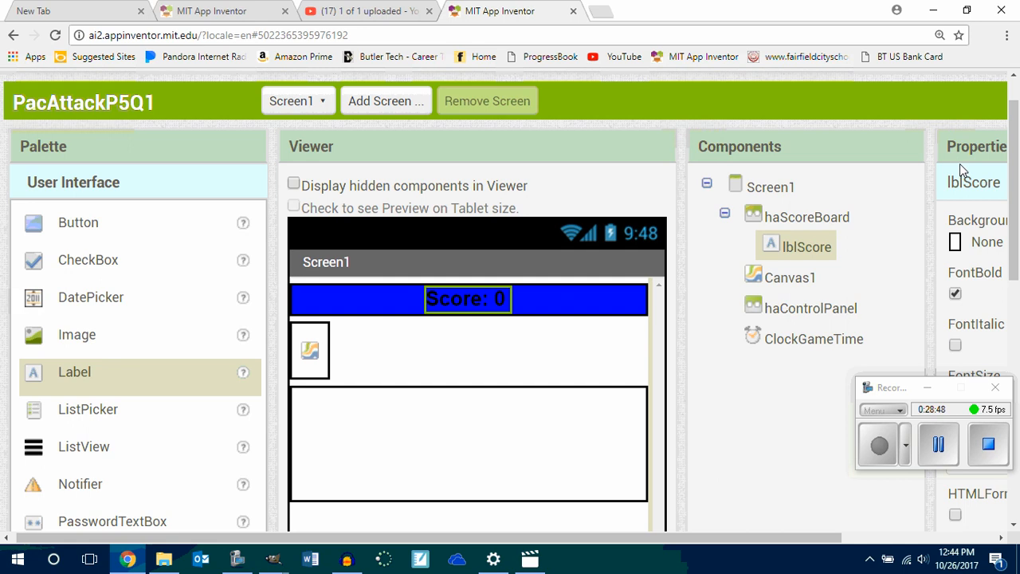
pyautogui.hotkey('ctrl', '-')
pyautogui.hotkey('ctrl', '-')
pyautogui.hotkey('ctrl', '-')
pyautogui.hotkey('ctrl', '-')
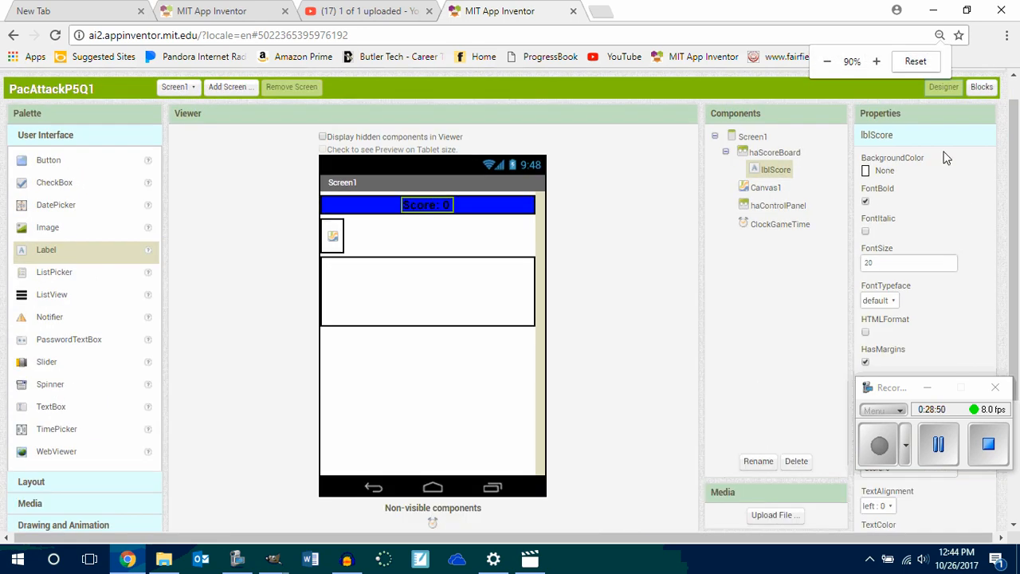
pyautogui.click(981, 89)
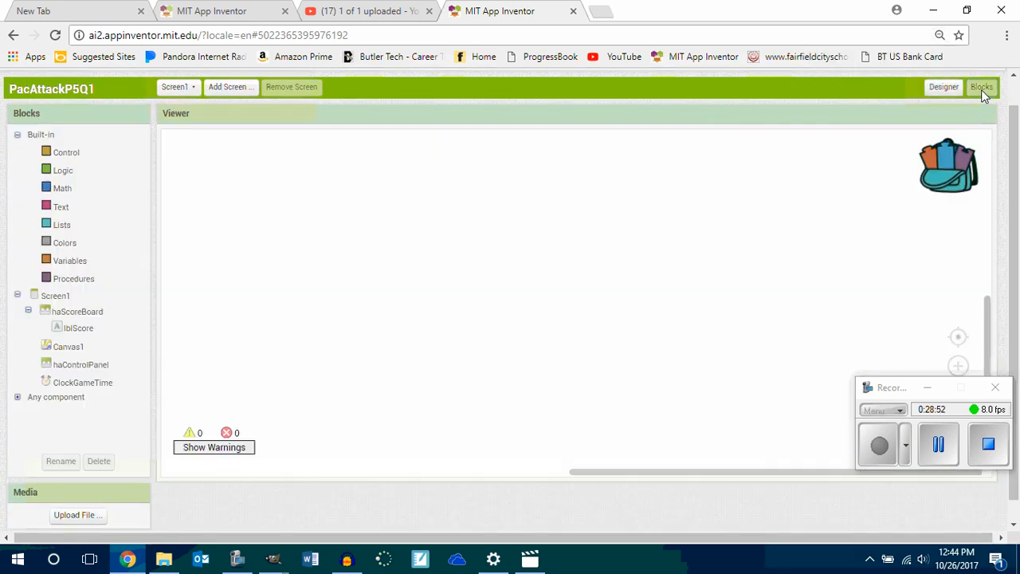
pyautogui.click(953, 94)
pyautogui.click(987, 88)
pyautogui.click(940, 91)
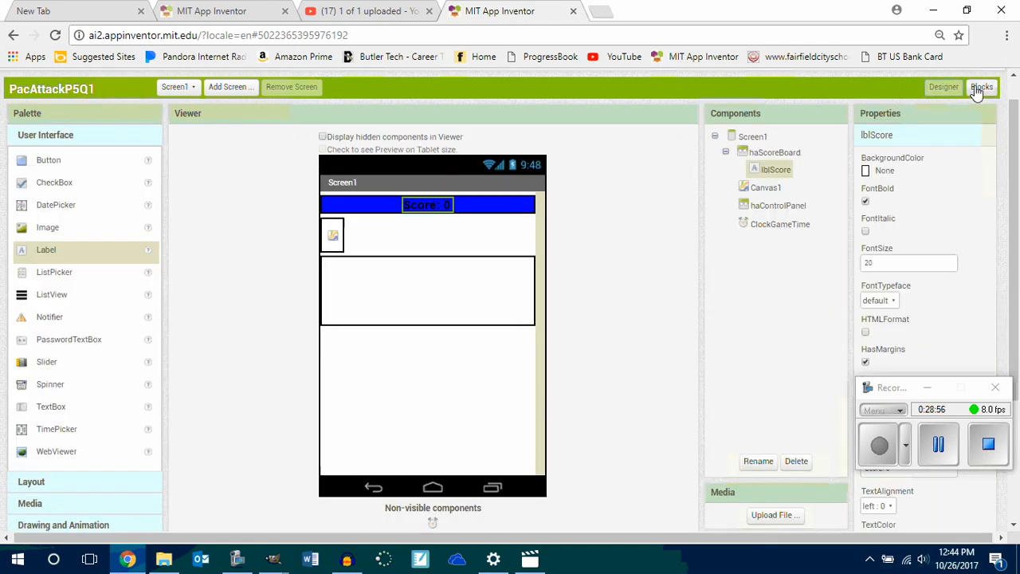
# - Compare the Designer layout of Screen1 with its Blocks editor workspace, ending in the Designer
pyautogui.click(979, 88)
pyautogui.click(938, 94)
pyautogui.click(980, 87)
pyautogui.click(940, 94)
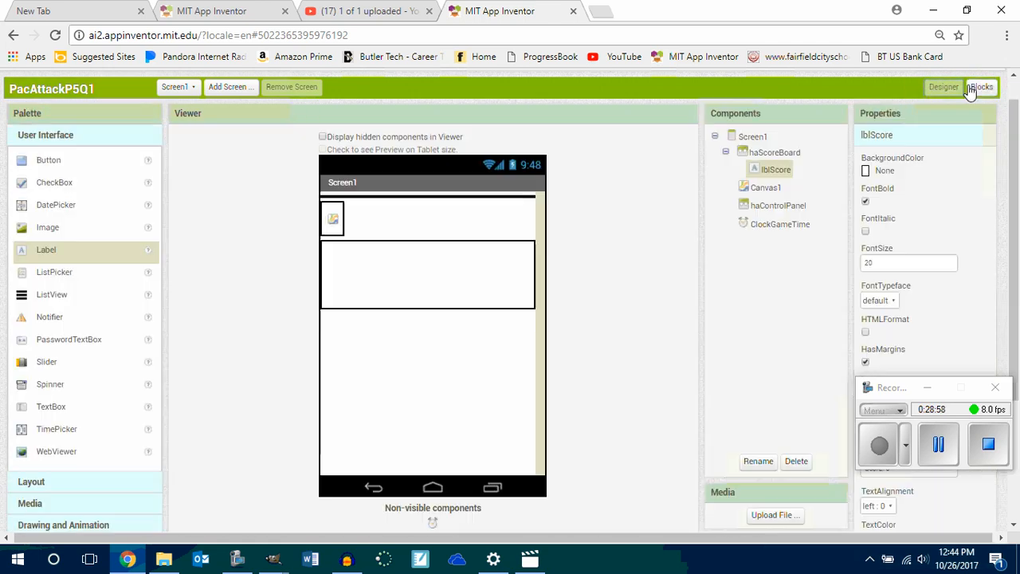
pyautogui.click(979, 88)
pyautogui.click(944, 94)
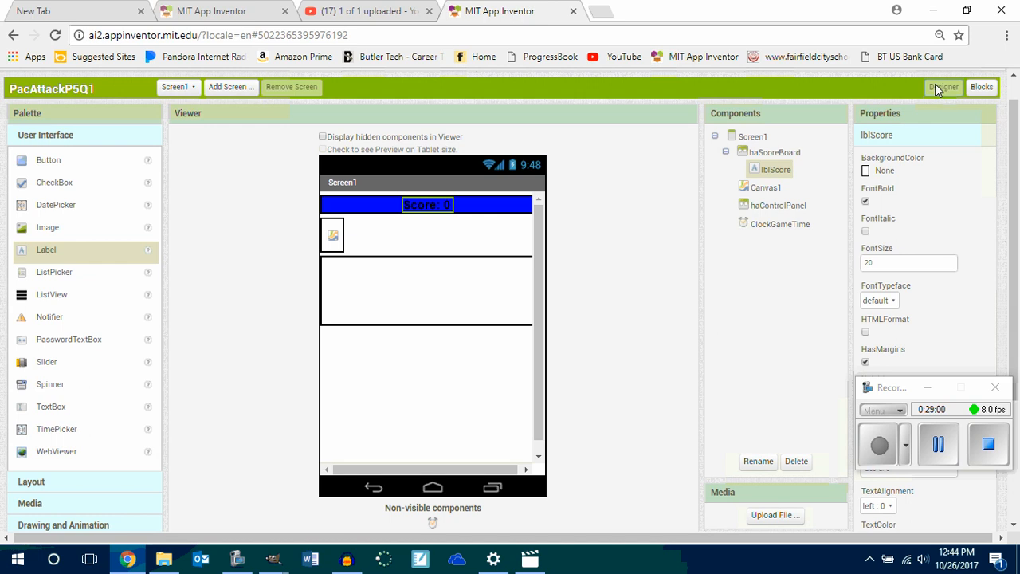
pyautogui.click(982, 91)
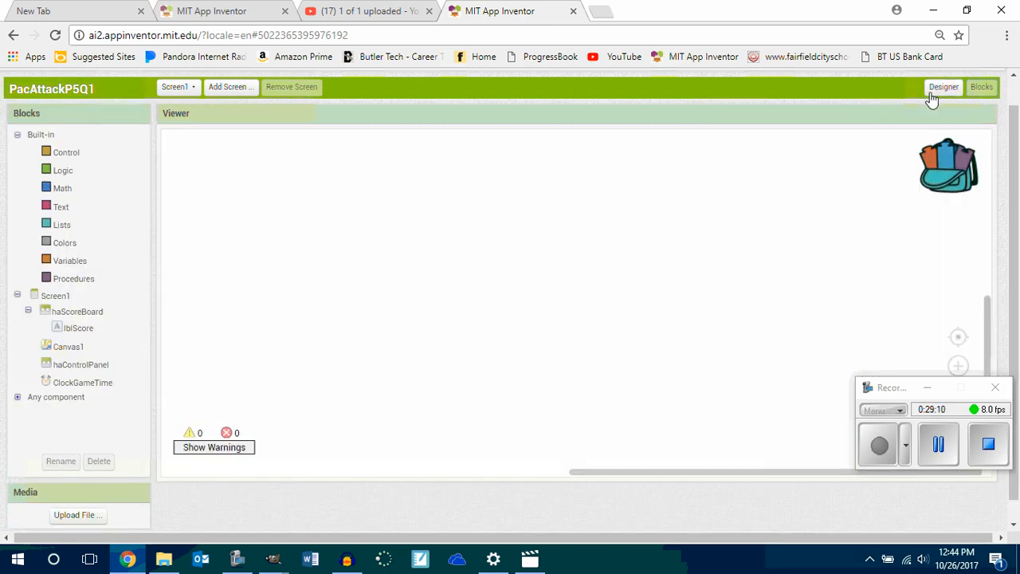
pyautogui.click(936, 94)
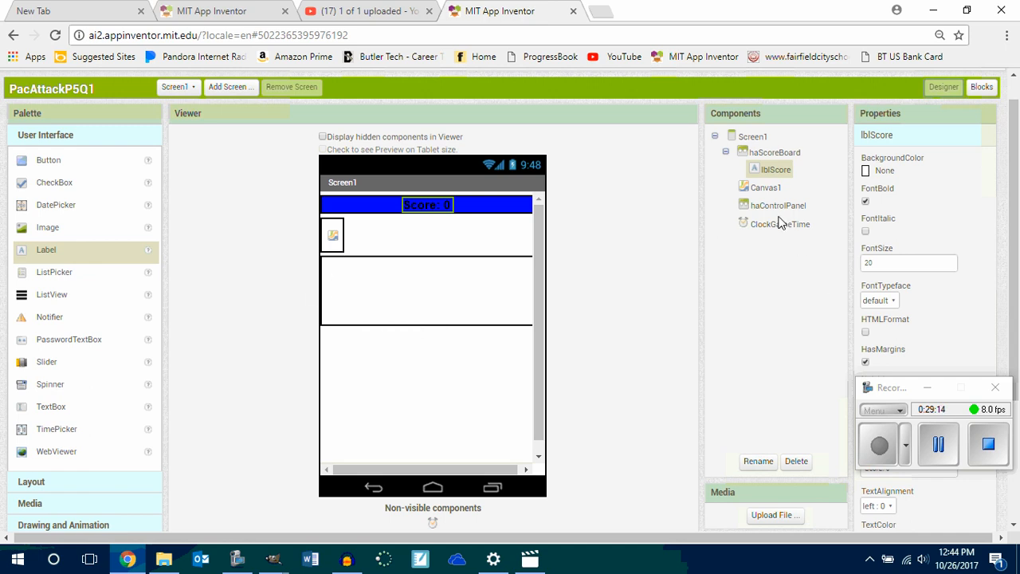
# - Rename the Canvas1 component to cnvPlayingField
pyautogui.click(770, 190)
pyautogui.click(754, 462)
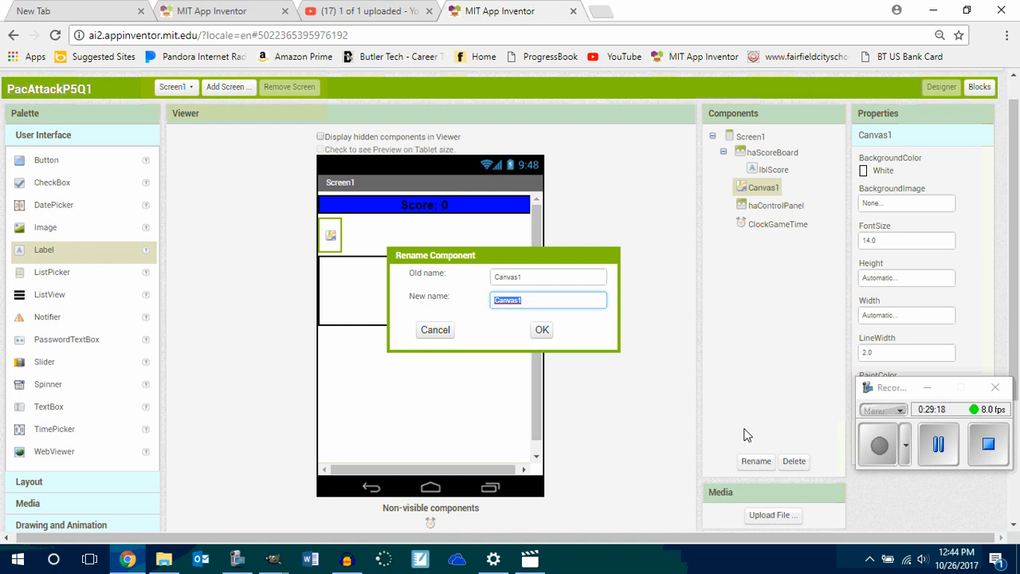
pyautogui.write('cnvPlayingField')
pyautogui.press('Return')
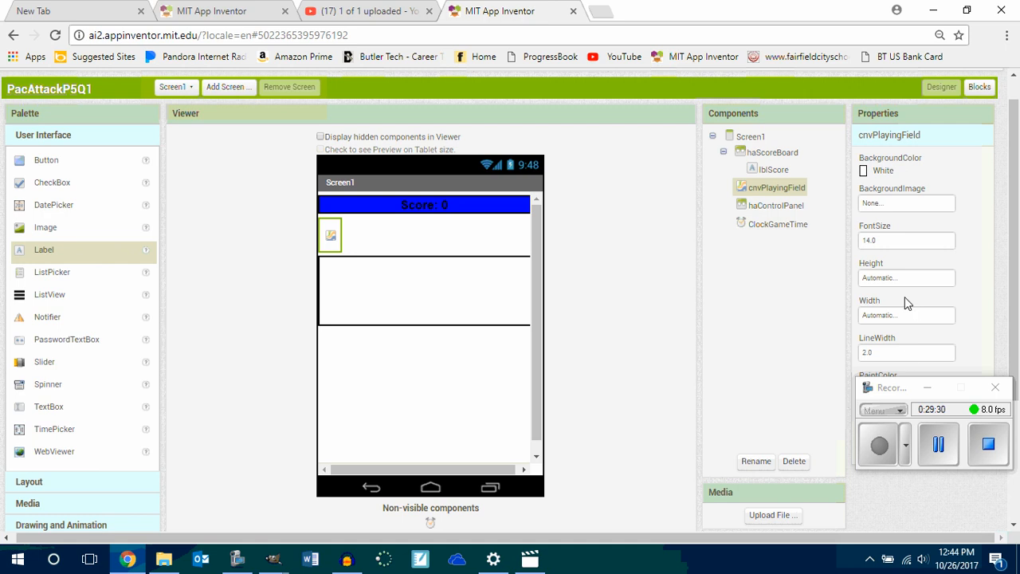
# - Set both the height and the width of cnvPlayingField to Fill parent
pyautogui.click(890, 276)
pyautogui.click(880, 261)
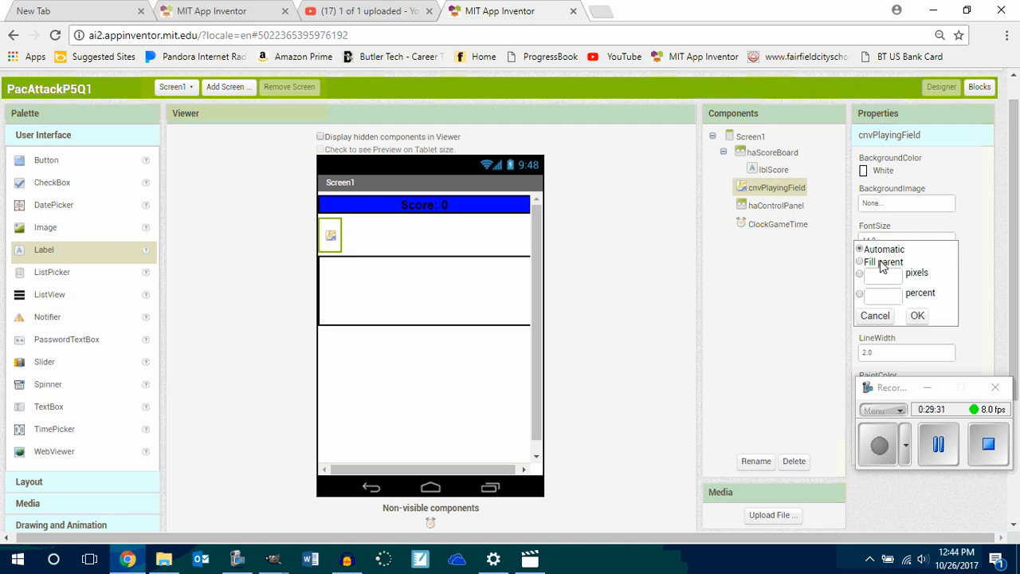
pyautogui.click(917, 315)
pyautogui.click(890, 316)
pyautogui.click(874, 301)
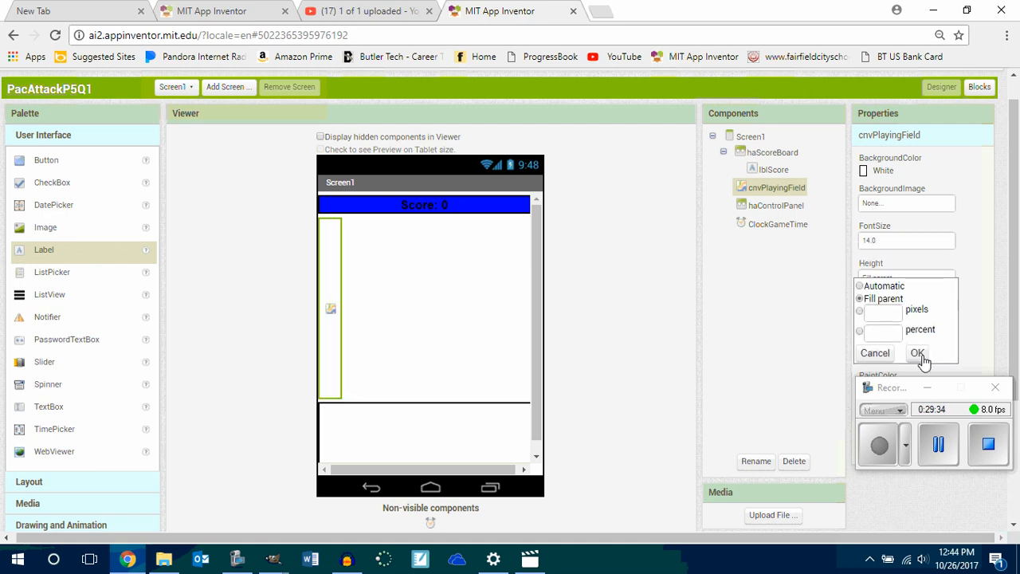
pyautogui.click(918, 356)
# - Change the background color of haScoreBoard to Yellow, leaving its horizontal alignment at Center
pyautogui.click(749, 152)
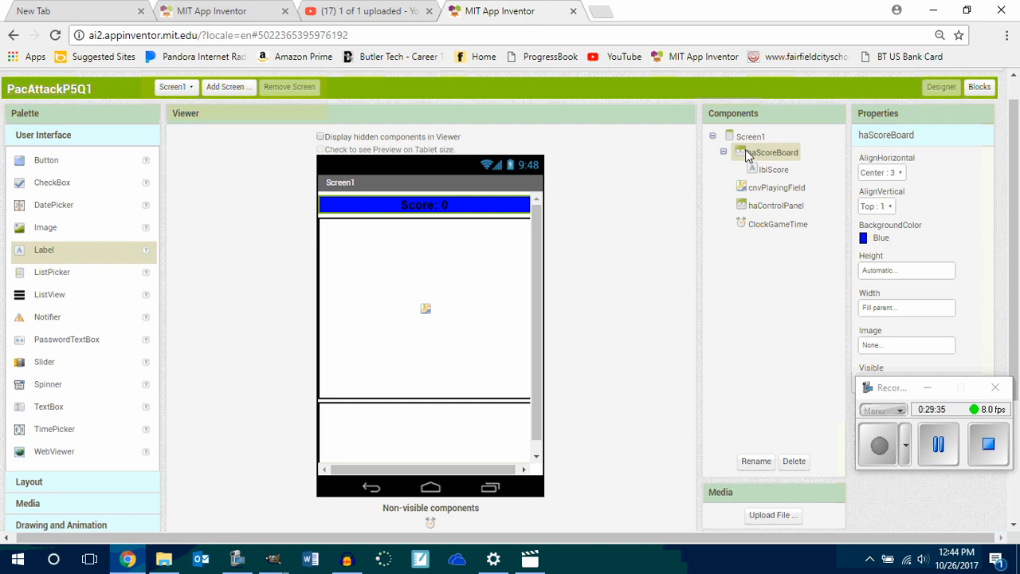
pyautogui.click(894, 174)
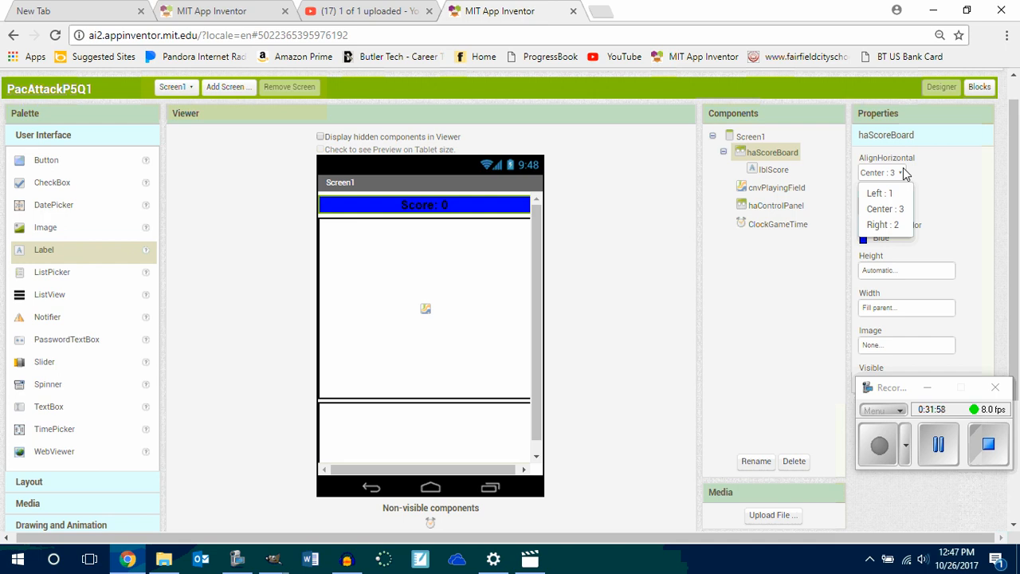
pyautogui.click(477, 267)
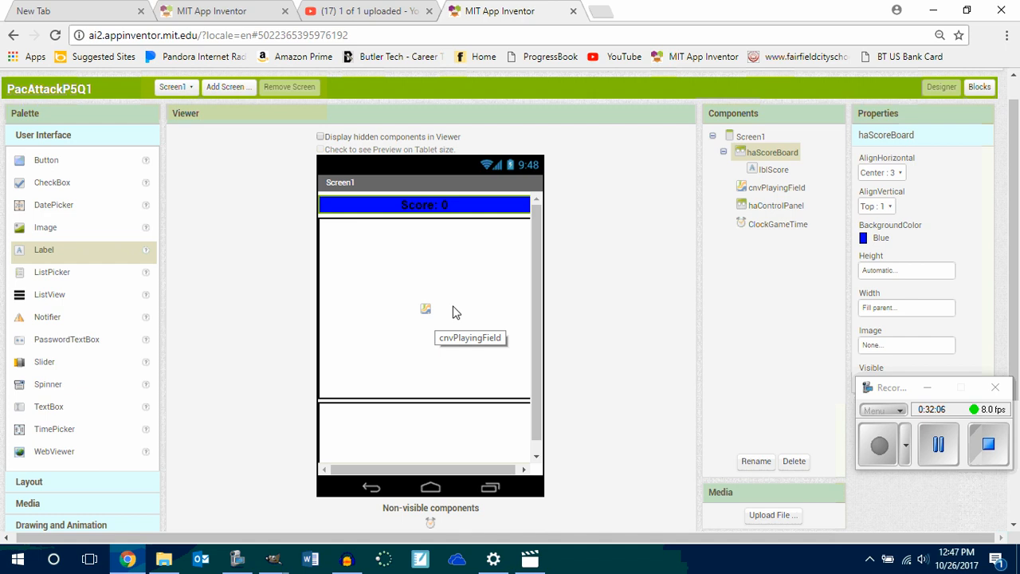
pyautogui.click(867, 238)
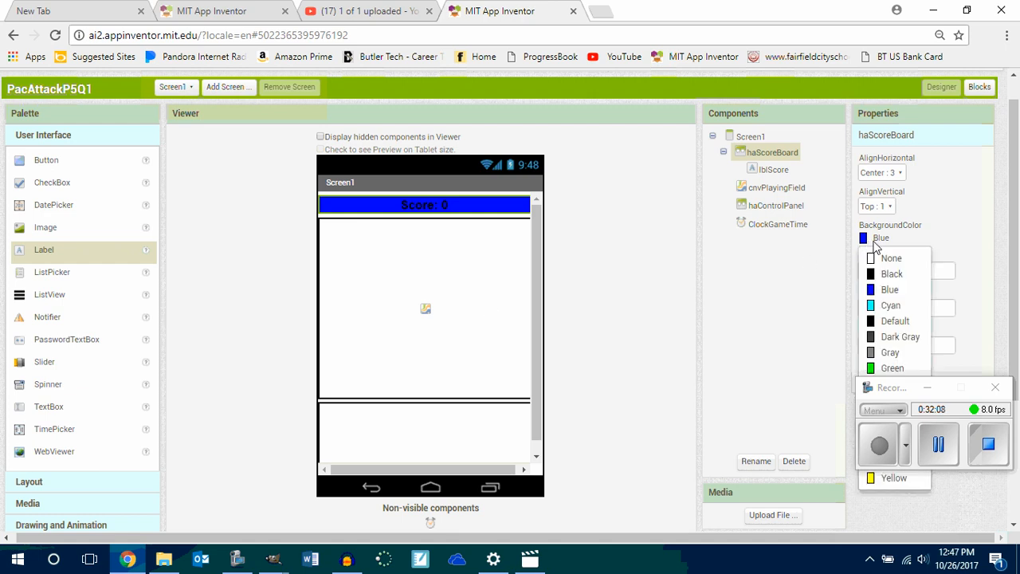
pyautogui.moveTo(888, 387); pyautogui.dragTo(924, 509)
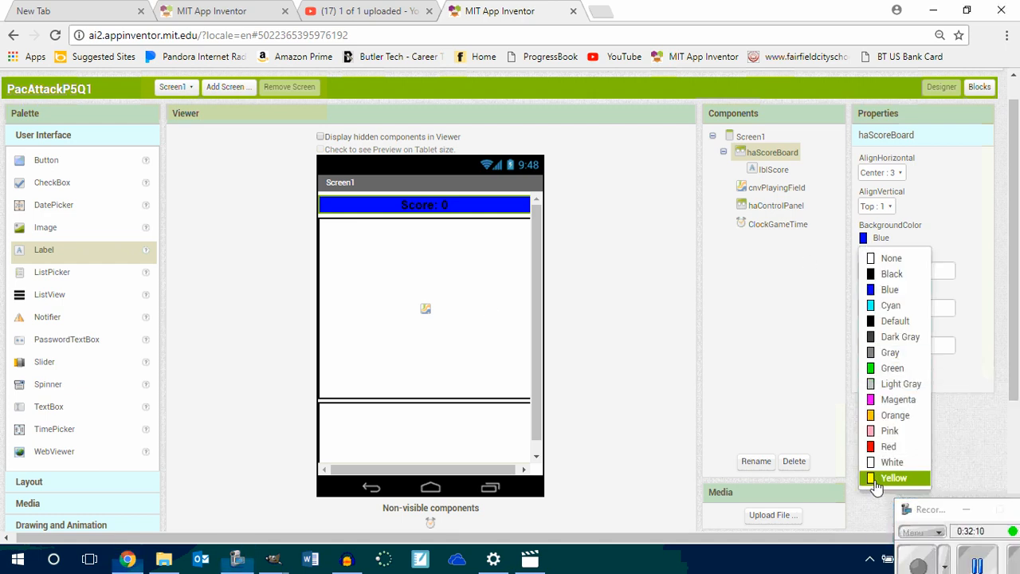
pyautogui.click(893, 477)
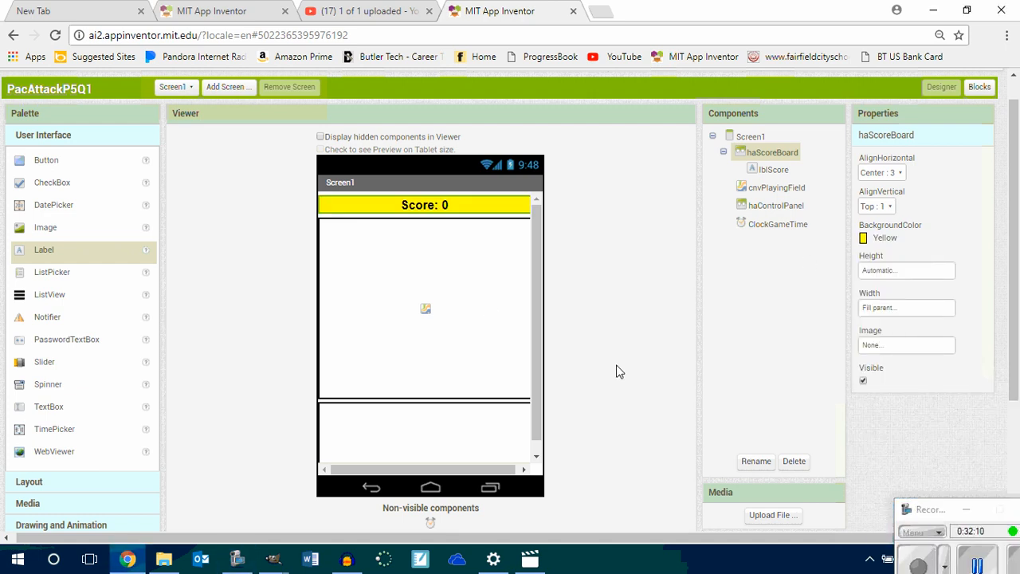
# - Set the background color of the cnvPlayingField canvas to Blue
pyautogui.click(465, 288)
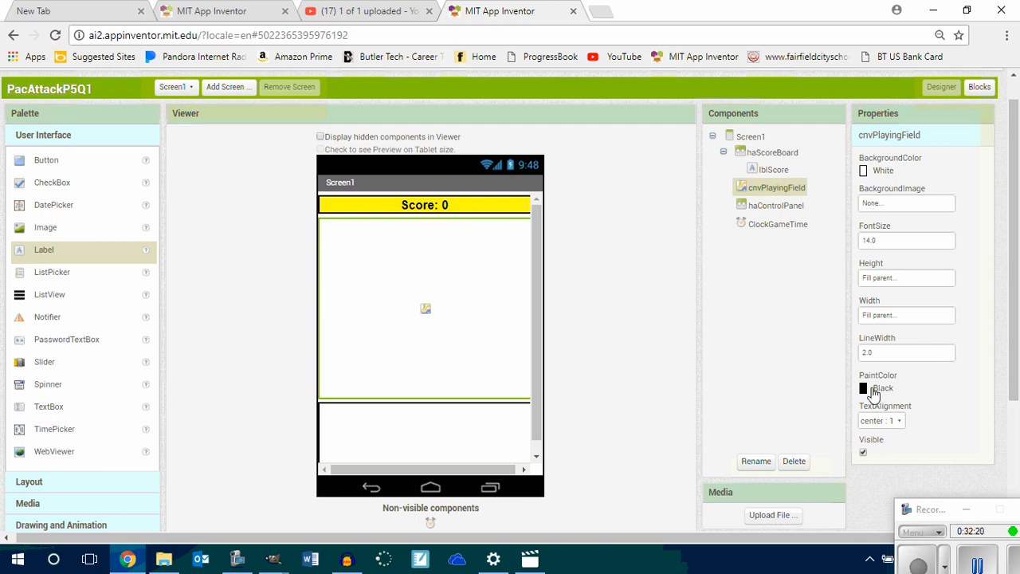
pyautogui.click(876, 171)
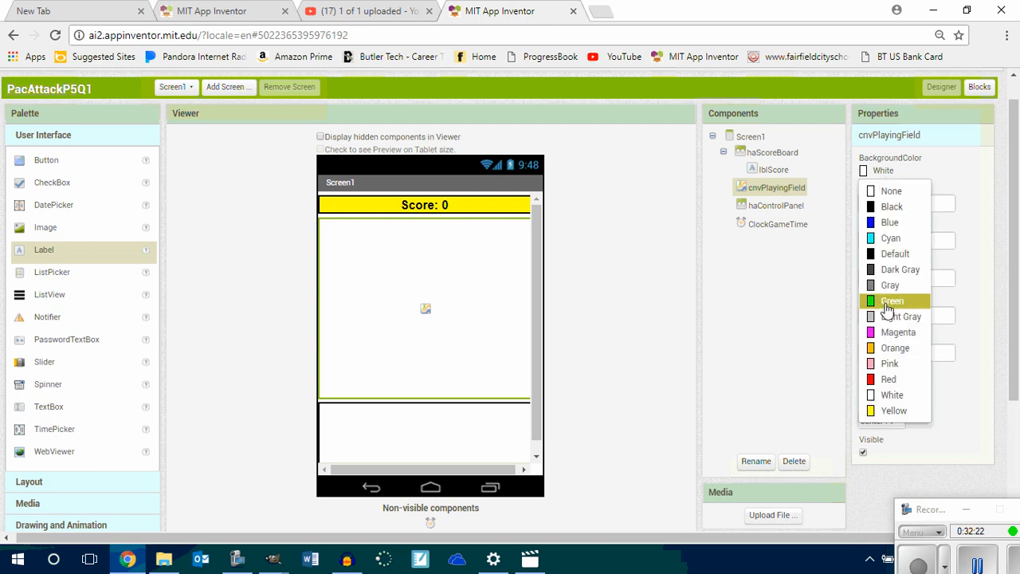
pyautogui.click(886, 222)
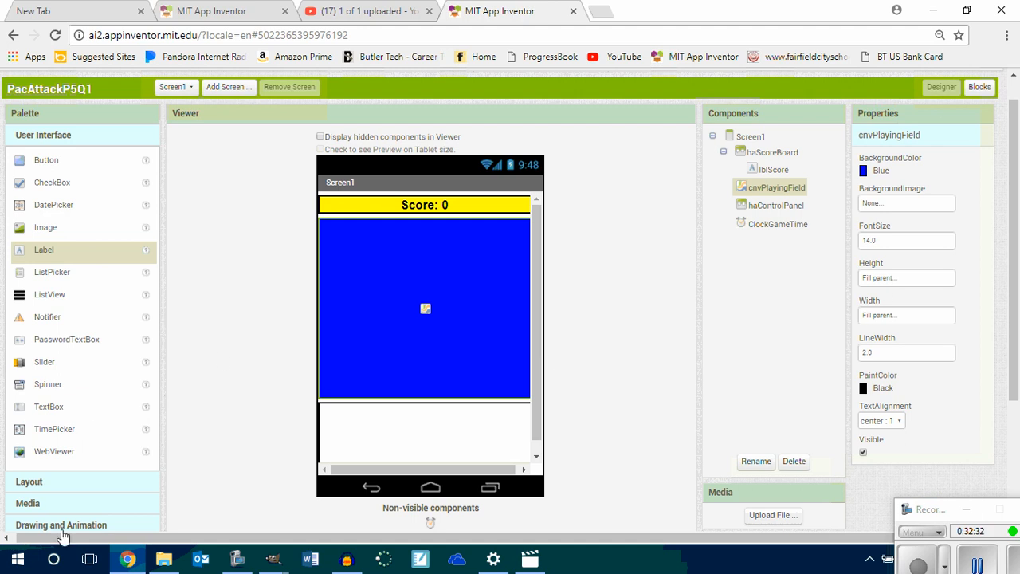
# - Add an ImageSprite to the middle of cnvPlayingField and rename it ImageSpritePacman
pyautogui.click(63, 524)
pyautogui.moveTo(64, 269); pyautogui.dragTo(424, 277)
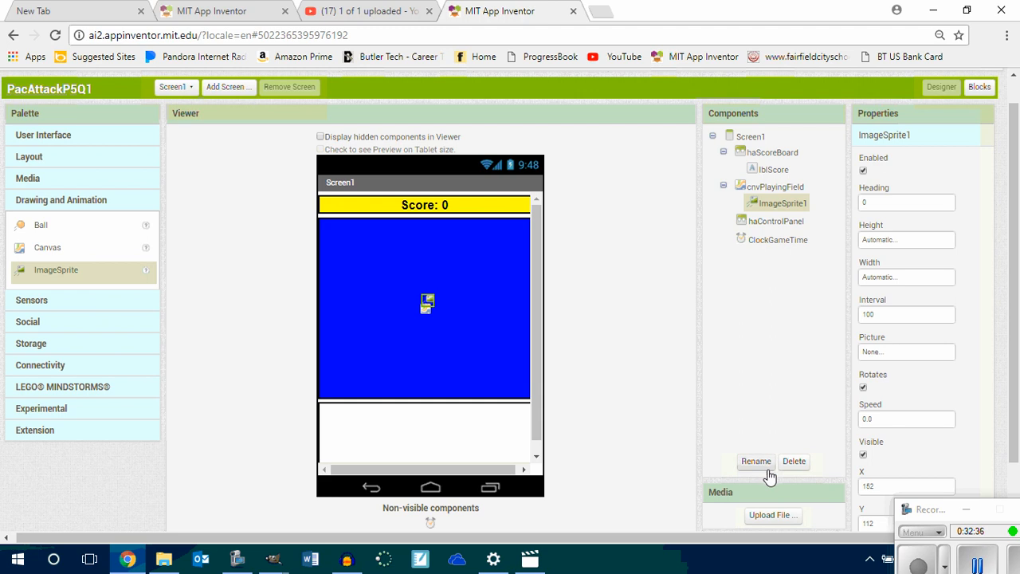
pyautogui.click(756, 460)
pyautogui.press('Right')
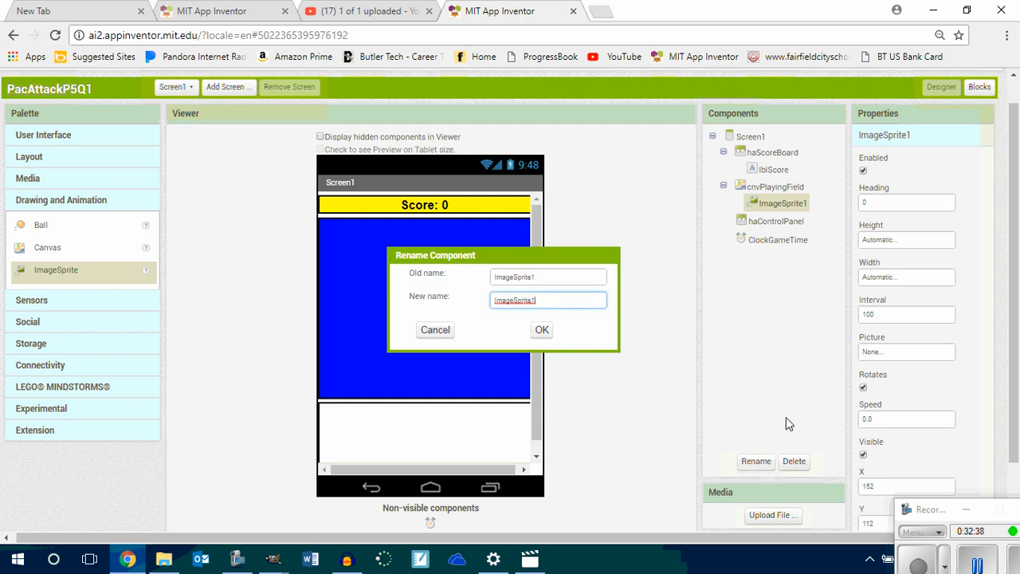
pyautogui.press('BackSpace')
pyautogui.write('Pad')
pyautogui.write('man')
pyautogui.press('Return')
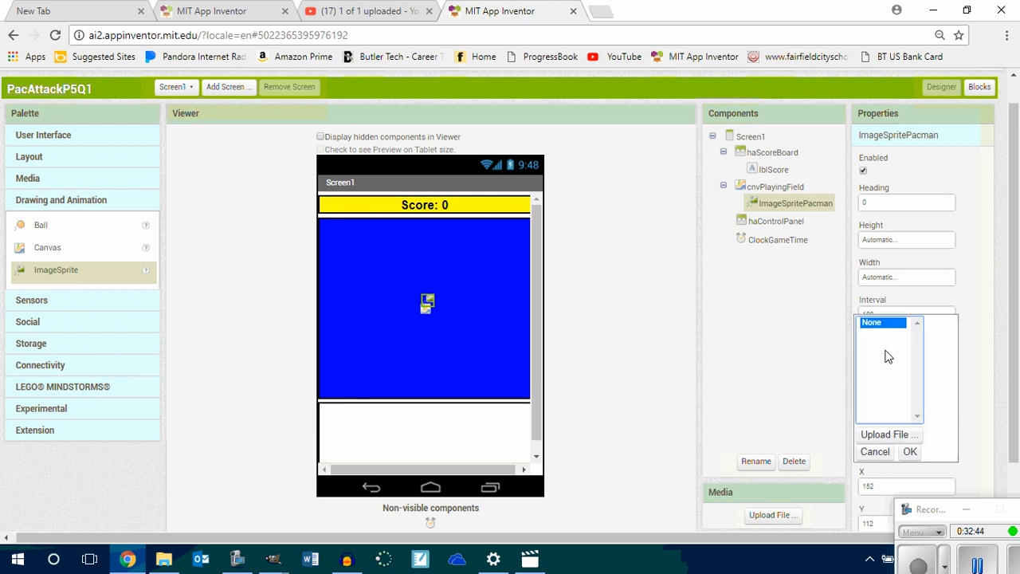
# - Upload pac1 from the 2017-2018 > P5 IT Gimp 2.8 > PacAttack folder as the picture of ImageSpritePacman
pyautogui.click(883, 359)
pyautogui.click(903, 303)
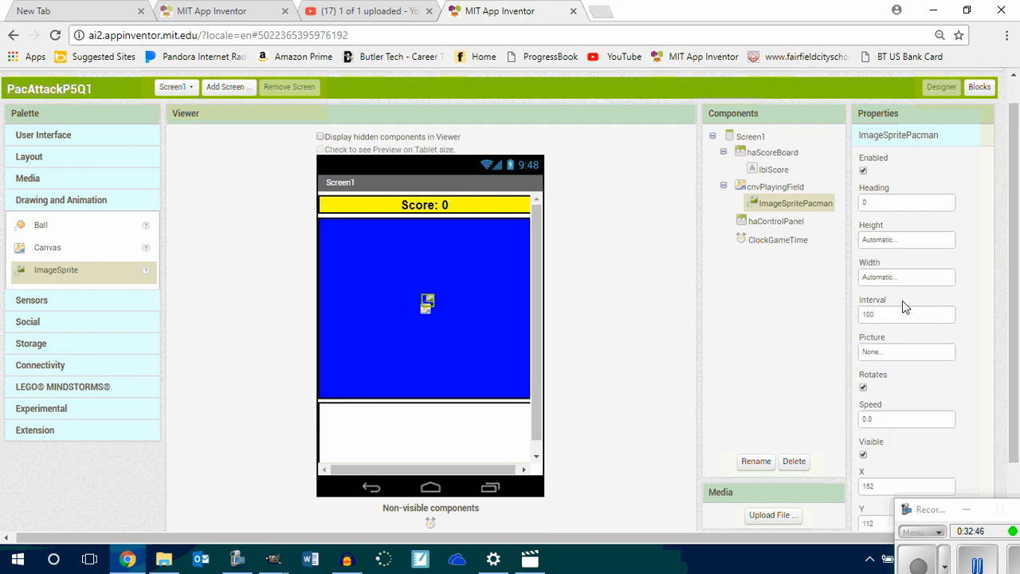
pyautogui.click(887, 356)
pyautogui.click(886, 437)
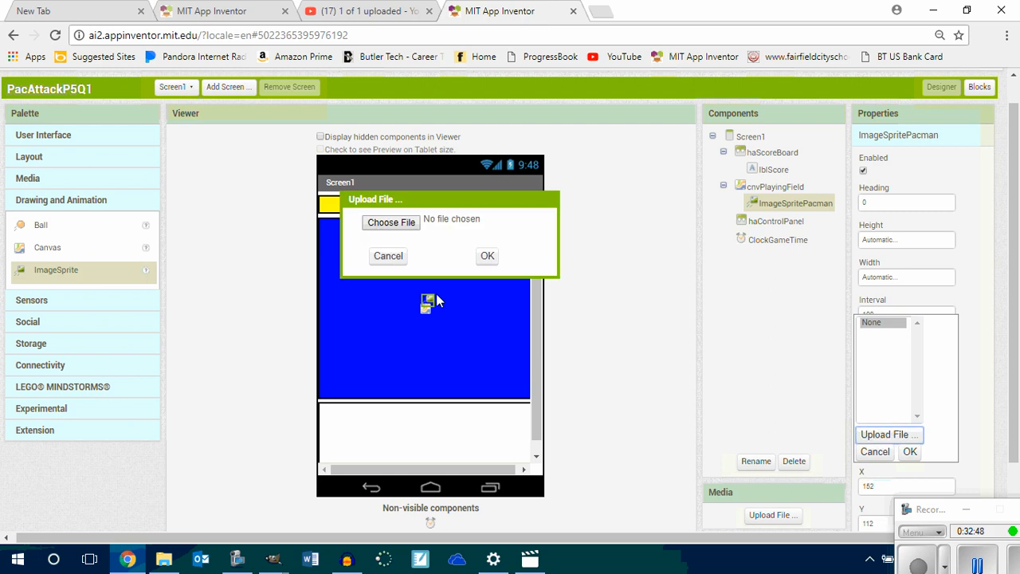
pyautogui.click(389, 221)
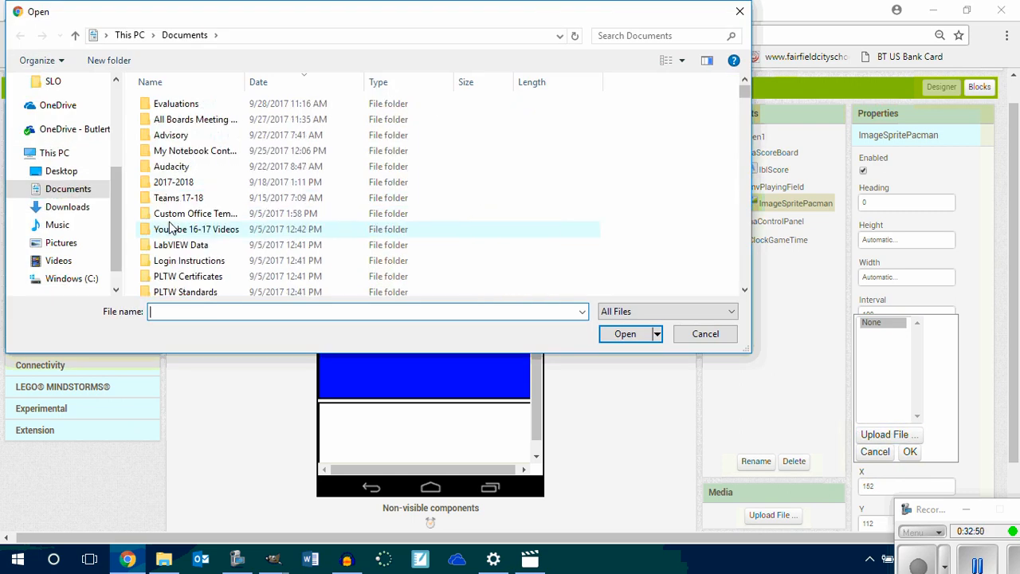
pyautogui.click(176, 185)
pyautogui.doubleClick(175, 184)
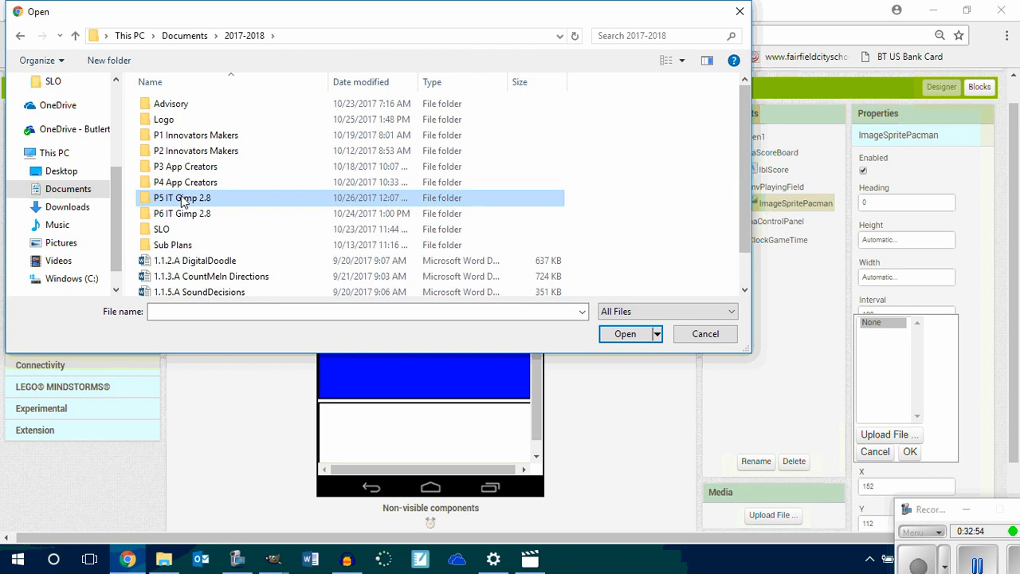
pyautogui.doubleClick(183, 198)
pyautogui.doubleClick(343, 137)
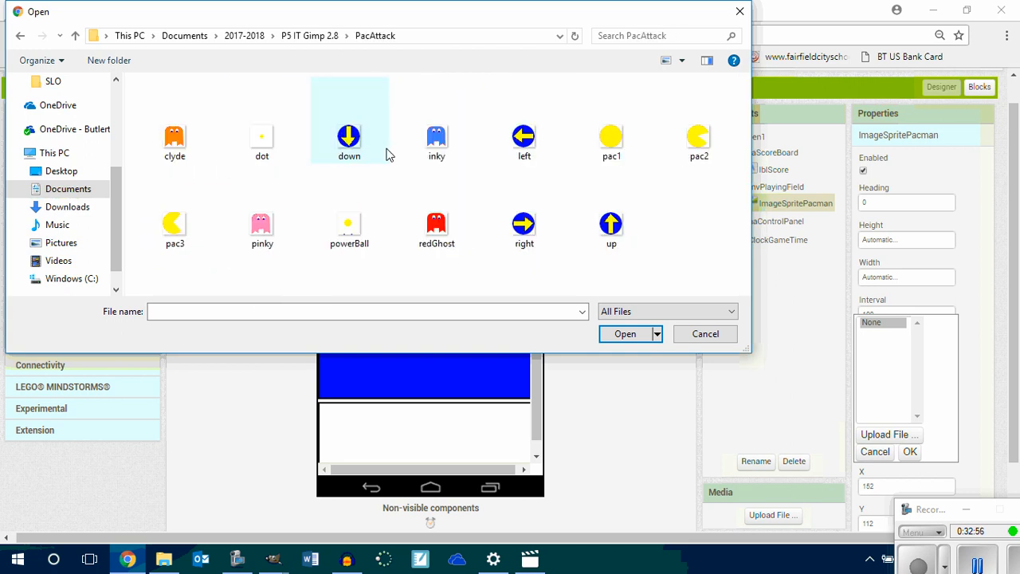
pyautogui.click(611, 138)
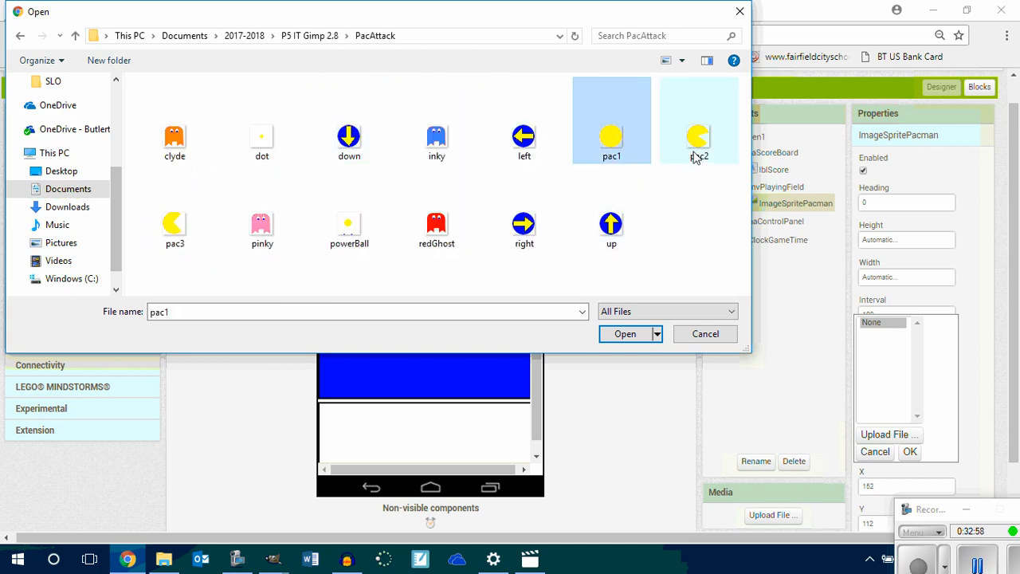
pyautogui.click(626, 334)
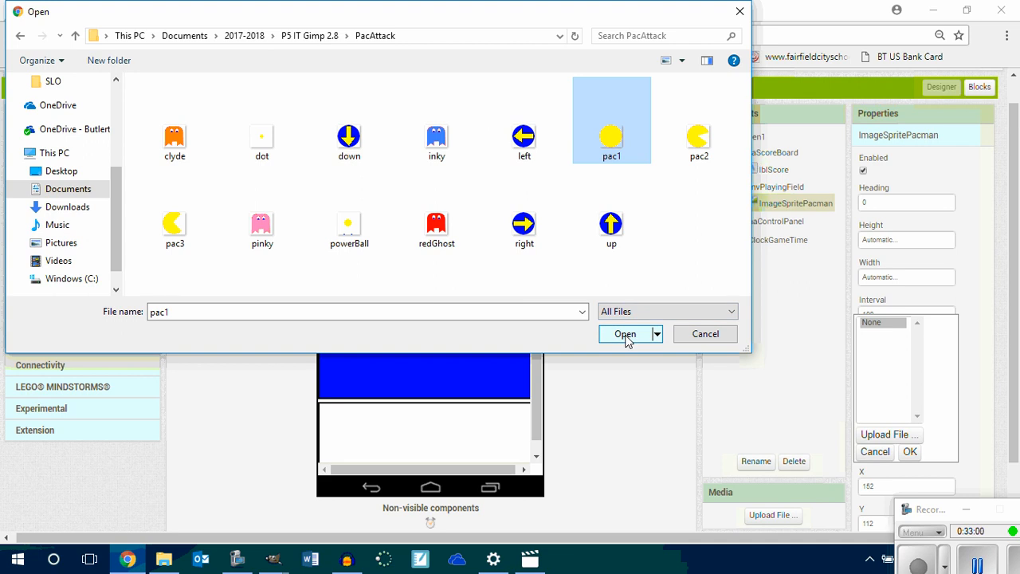
pyautogui.click(486, 255)
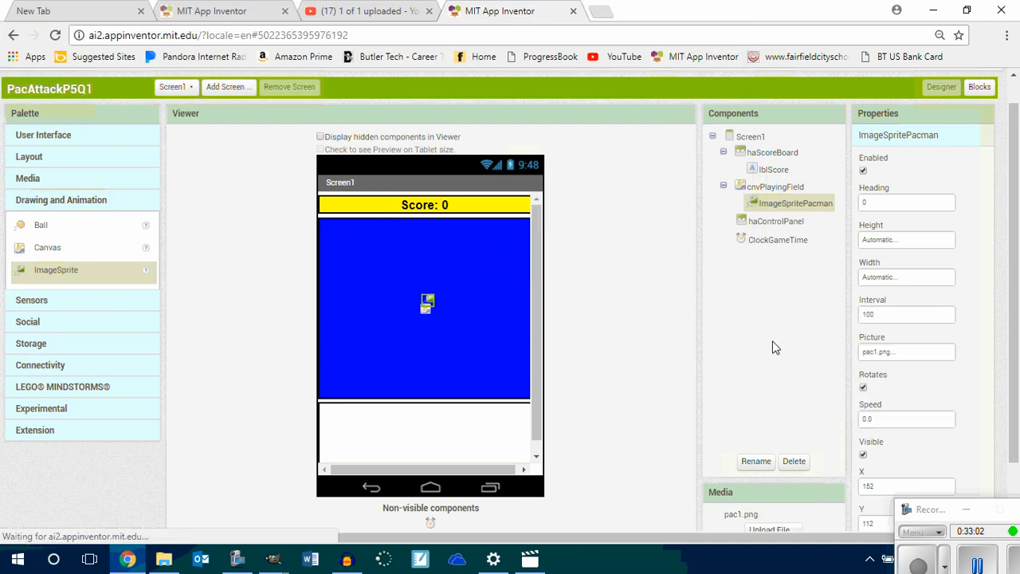
# - Upload pac2 from the PacAttack folder and use it as the picture of ImageSpritePacman
pyautogui.click(905, 357)
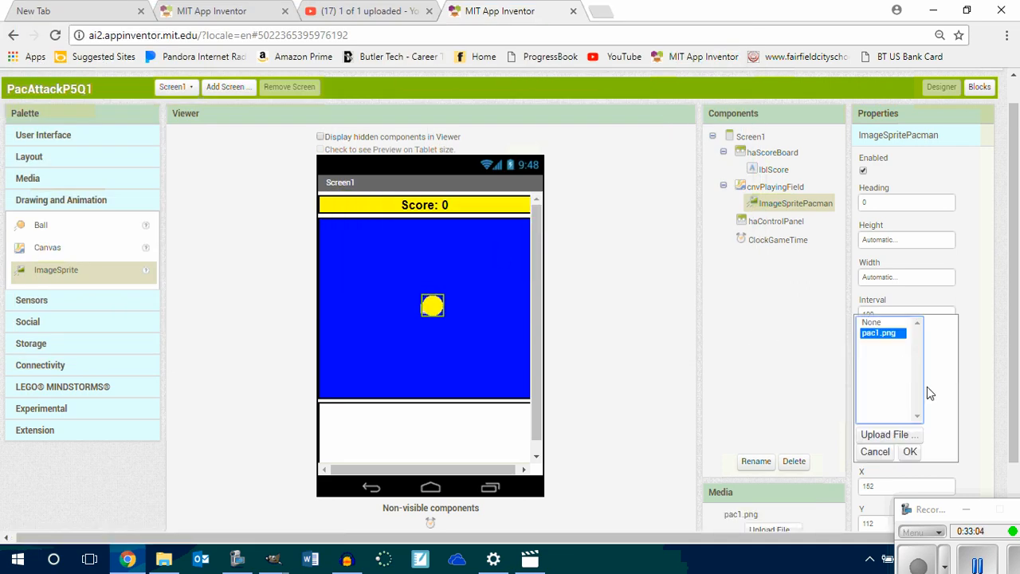
pyautogui.click(899, 435)
pyautogui.click(405, 225)
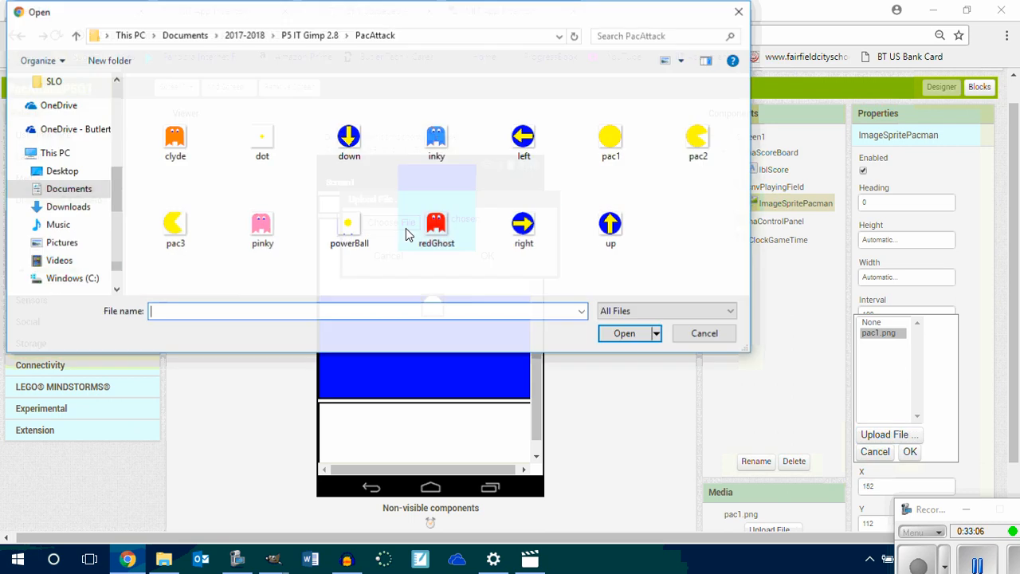
pyautogui.click(687, 140)
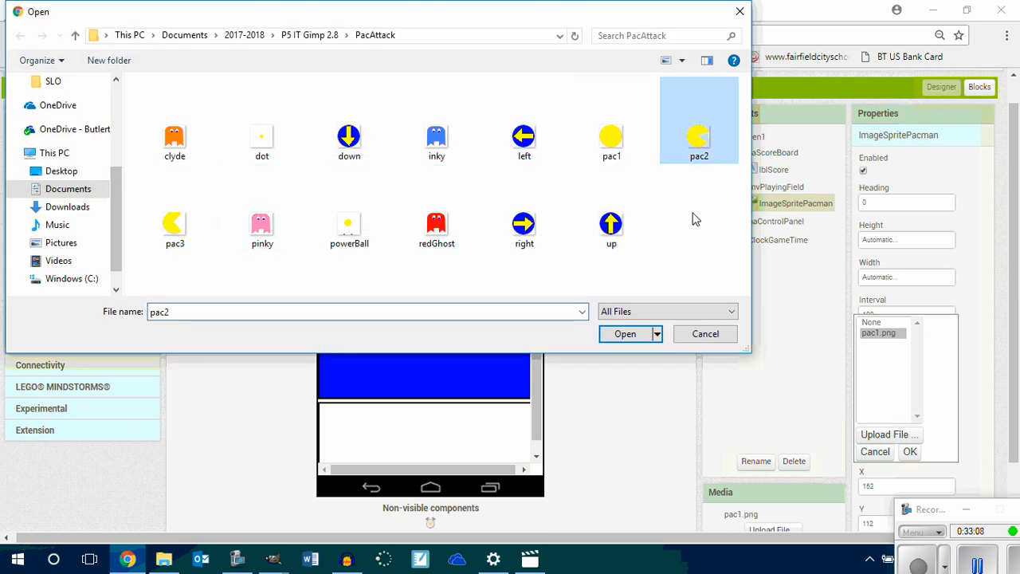
pyautogui.click(623, 333)
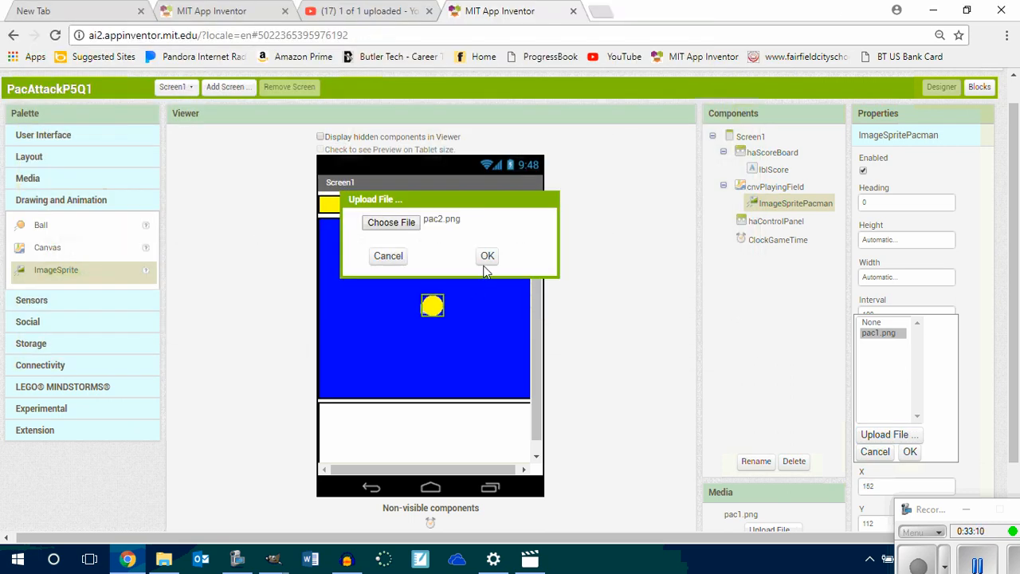
pyautogui.click(487, 256)
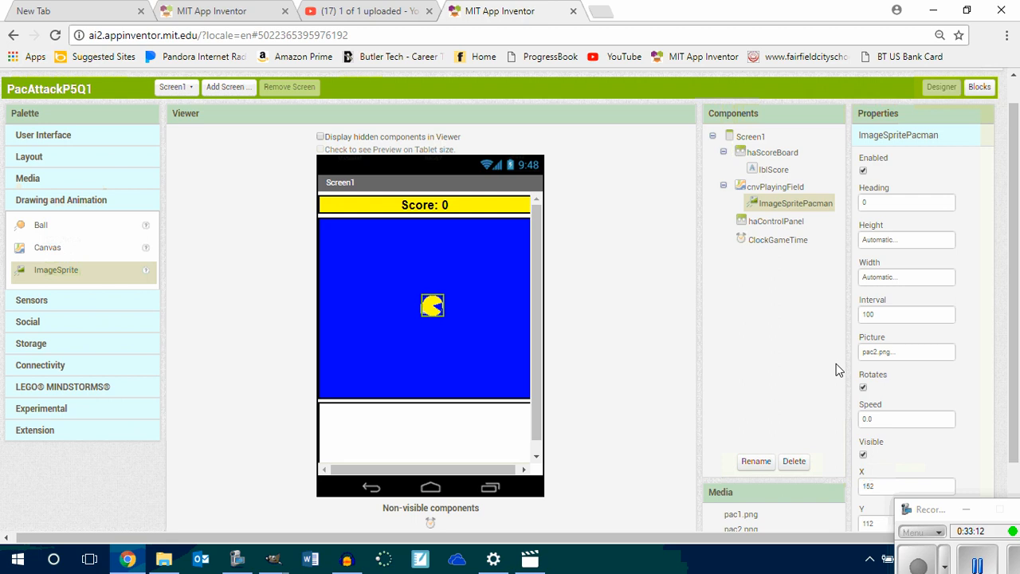
# - Upload pac3 from the PacAttack folder and use it as the picture of ImageSpritePacman
pyautogui.click(874, 354)
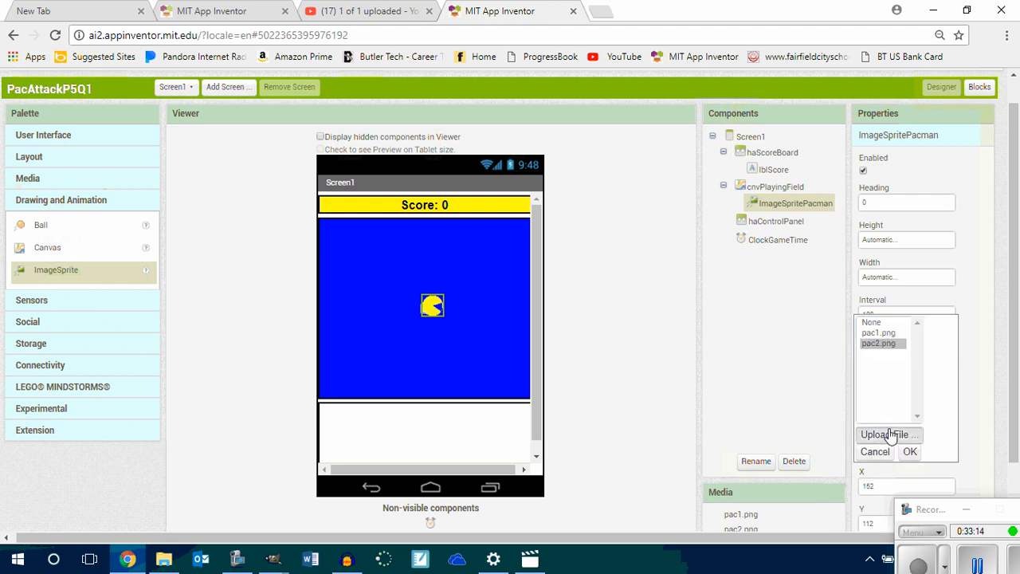
pyautogui.click(888, 434)
pyautogui.click(389, 221)
pyautogui.click(172, 227)
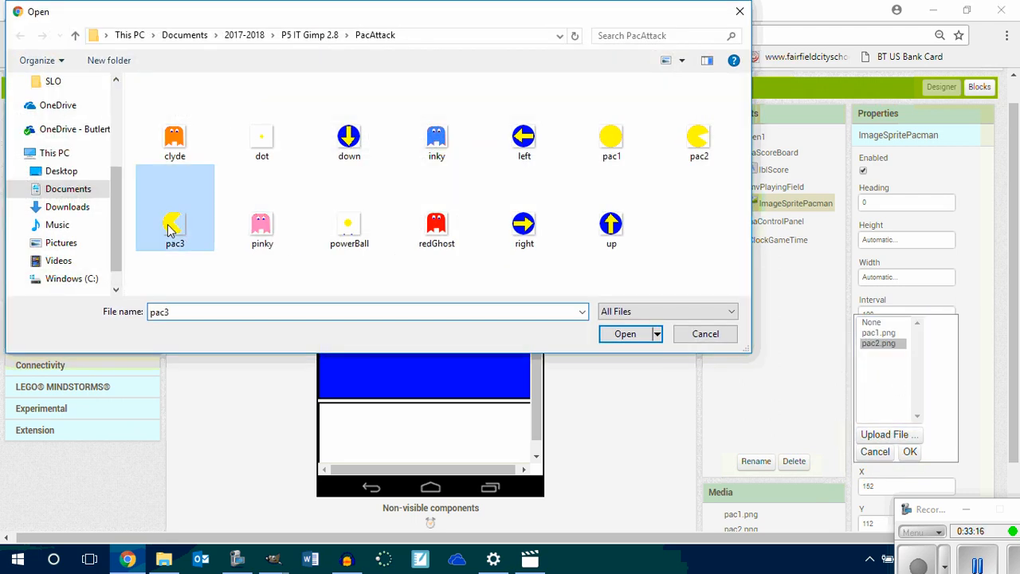
pyautogui.click(633, 338)
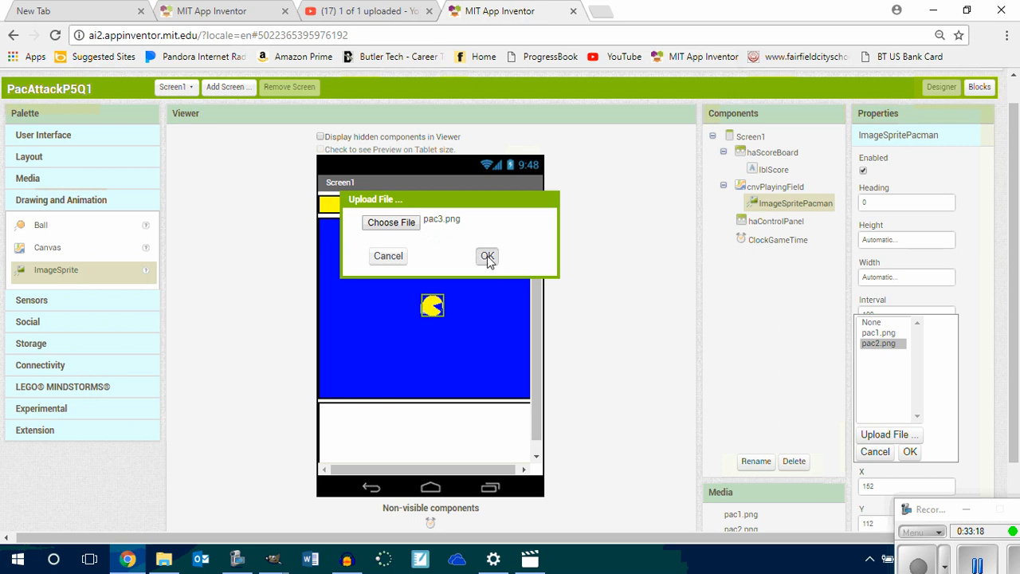
pyautogui.click(487, 256)
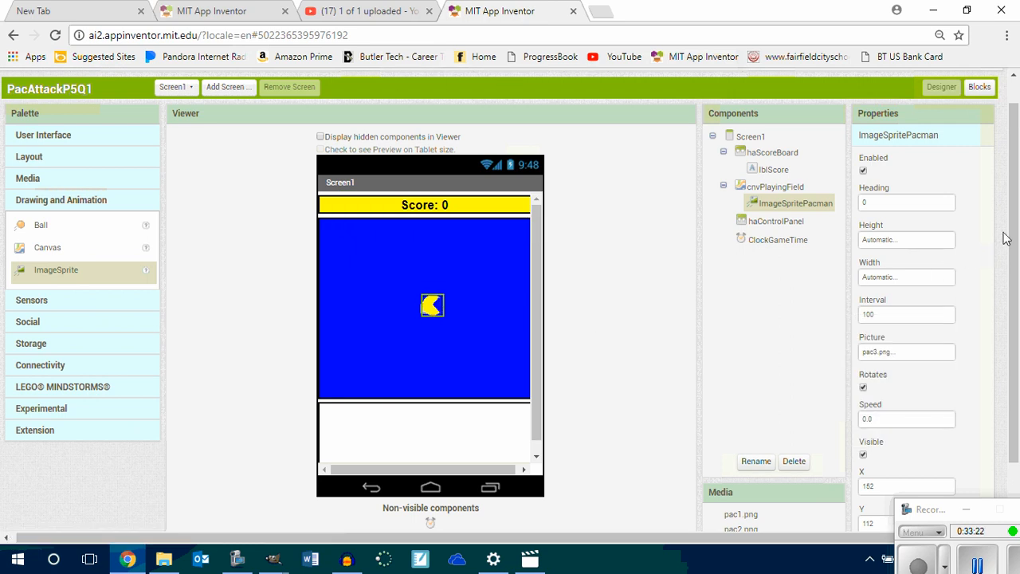
# - Add four more ImageSprites to the cnvPlayingField canvas, around the Pac-Man sprite
pyautogui.scroll(-2, 1012, 233)
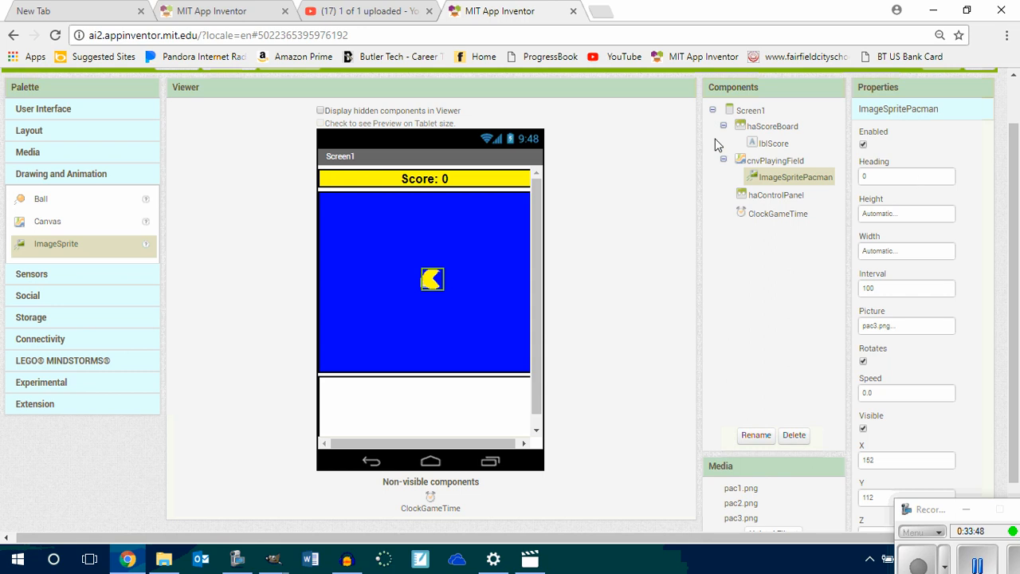
pyautogui.moveTo(40, 250); pyautogui.dragTo(384, 279)
pyautogui.moveTo(64, 248); pyautogui.dragTo(447, 268)
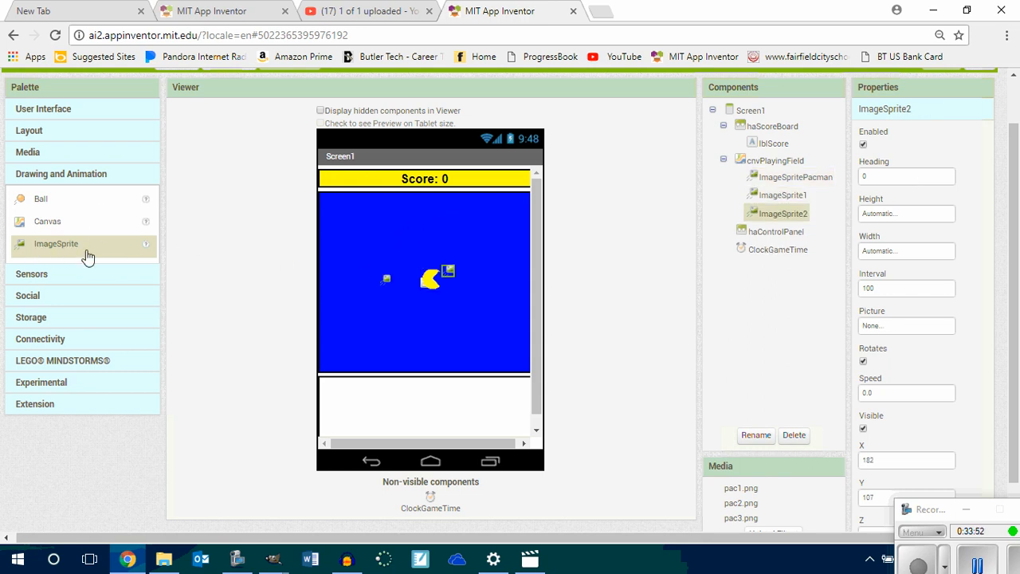
pyautogui.moveTo(50, 244); pyautogui.dragTo(436, 271)
pyautogui.moveTo(92, 244); pyautogui.dragTo(416, 269)
# - Rename ImageSprite1 to ImageSpriteInky
pyautogui.click(772, 195)
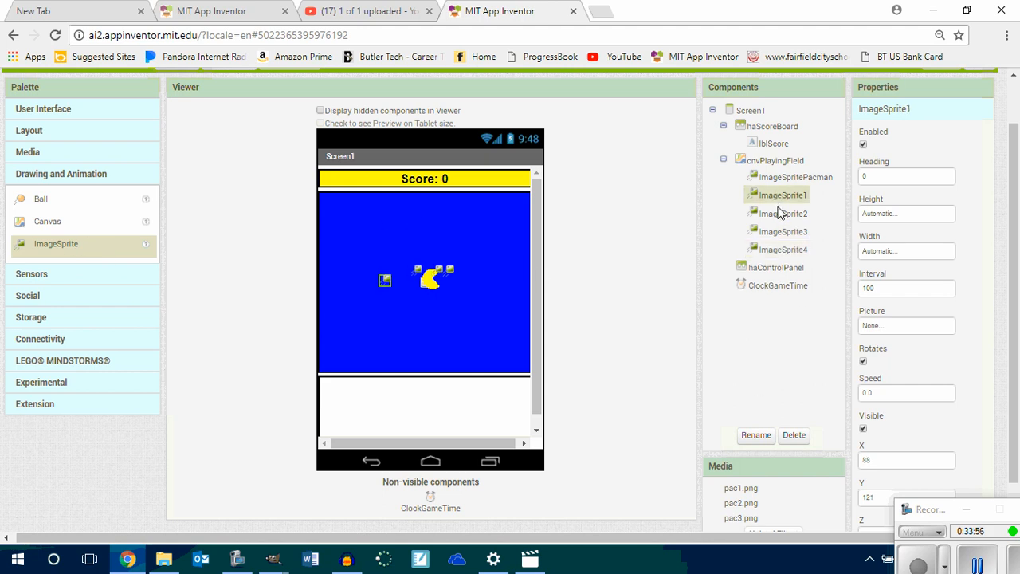
pyautogui.click(761, 436)
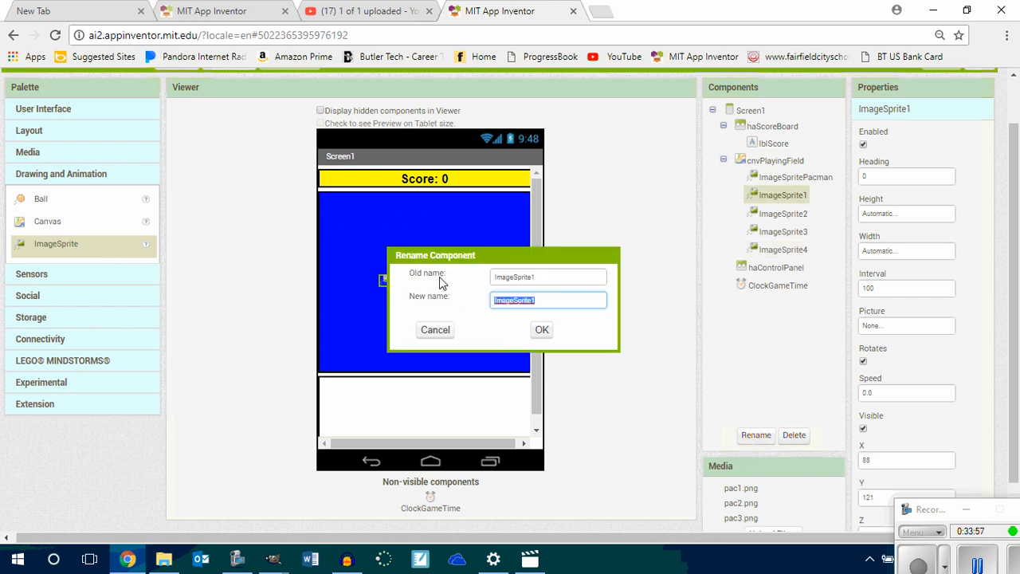
pyautogui.click(548, 299)
pyautogui.press('BackSpace')
pyautogui.write('Inmkyy')
pyautogui.press('Return')
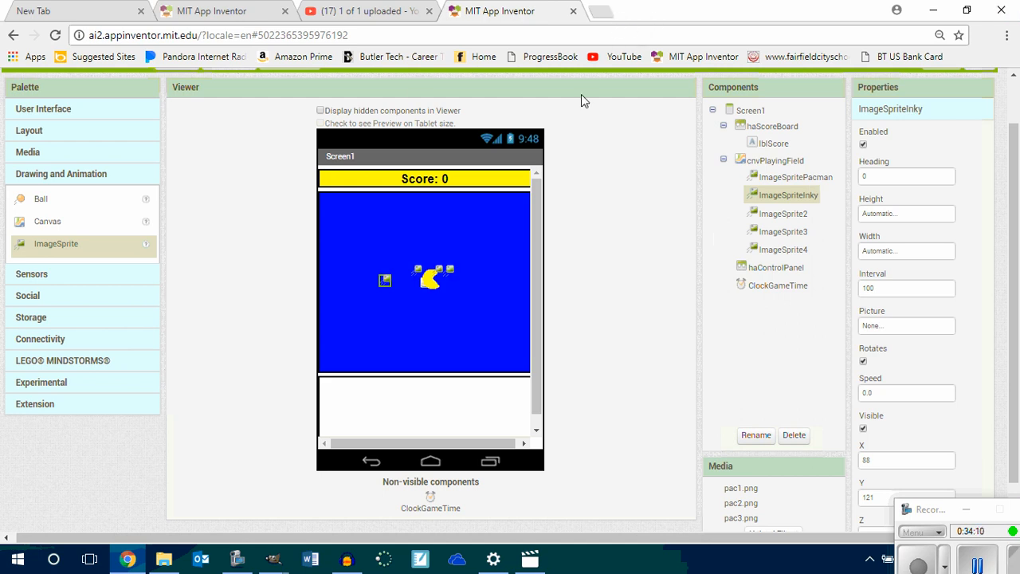
# - Save the project and open the picture choices of ImageSpriteInky
pyautogui.scroll(2, 996, 212)
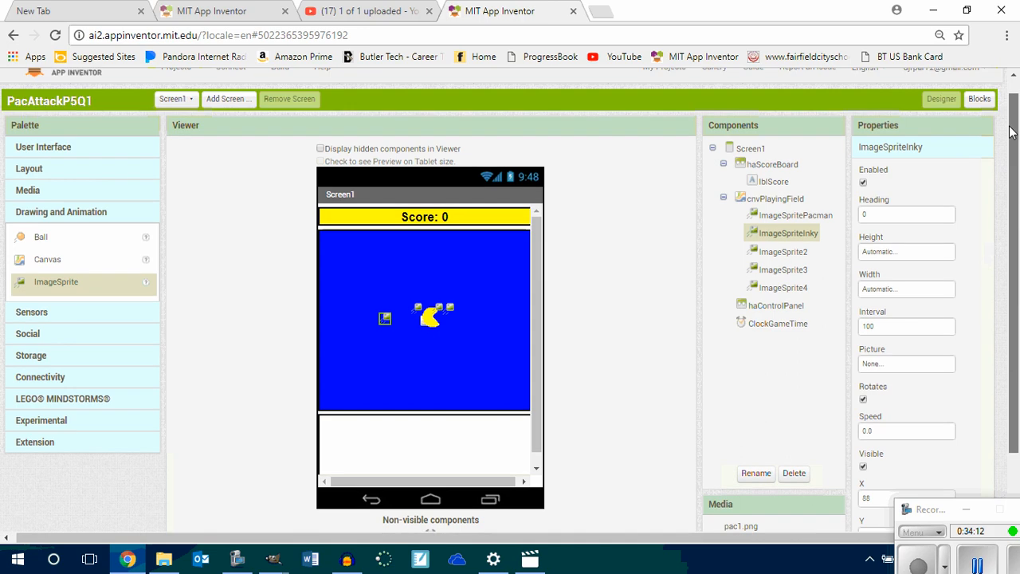
pyautogui.click(177, 84)
pyautogui.click(199, 192)
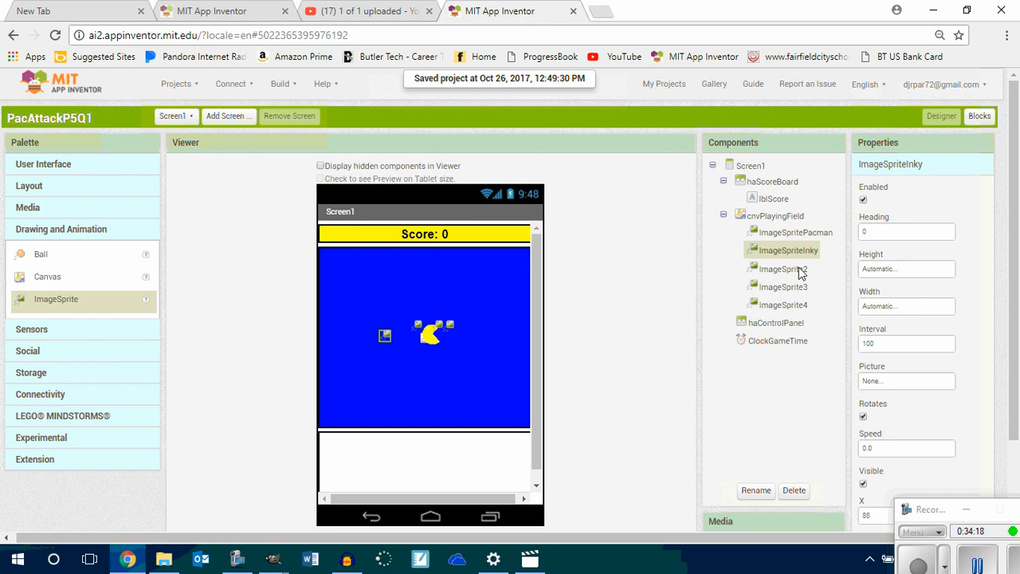
pyautogui.click(899, 381)
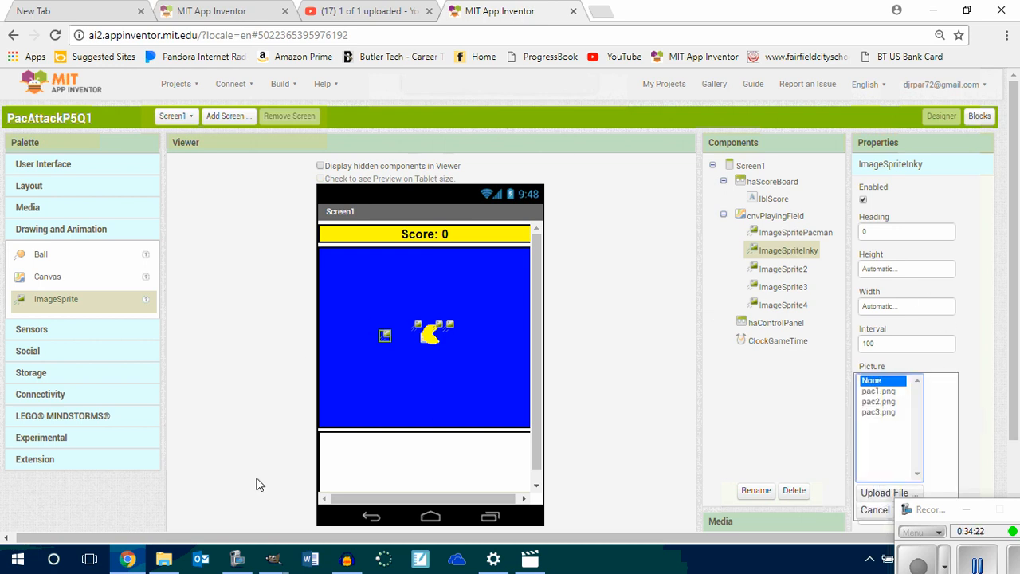
pyautogui.click(237, 560)
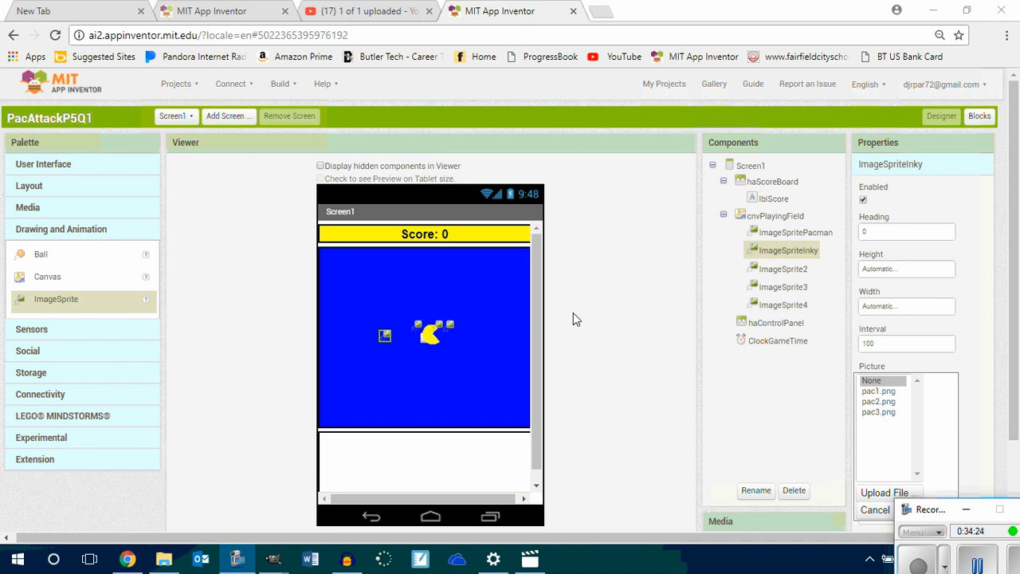
pyautogui.click(231, 561)
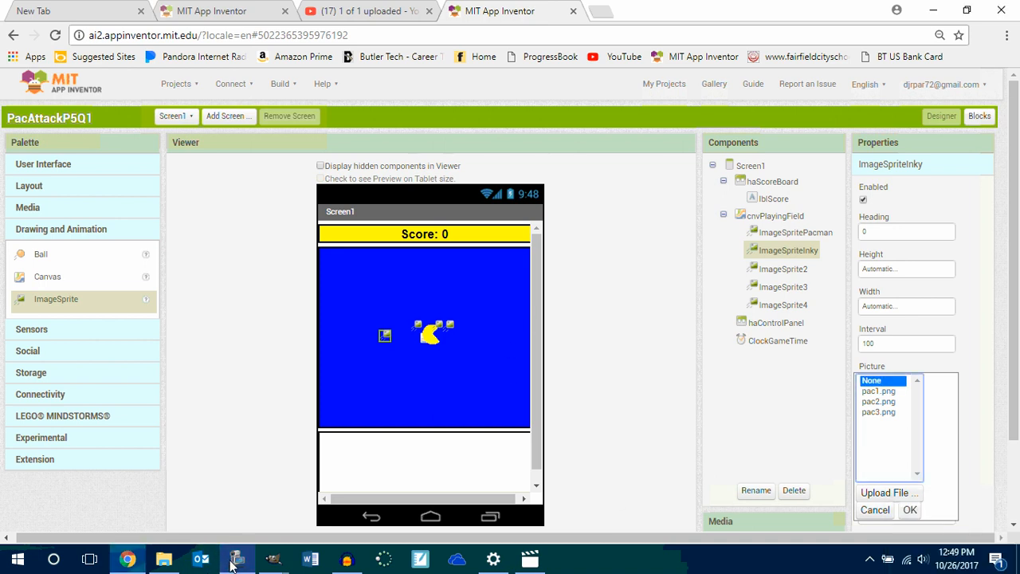
pyautogui.click(232, 562)
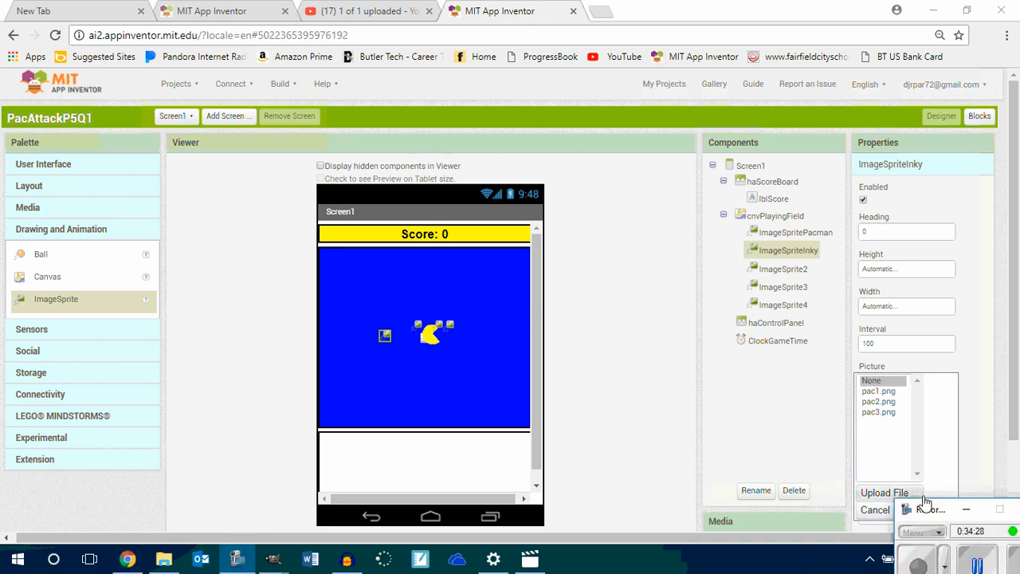
pyautogui.moveTo(922, 508); pyautogui.dragTo(635, 326)
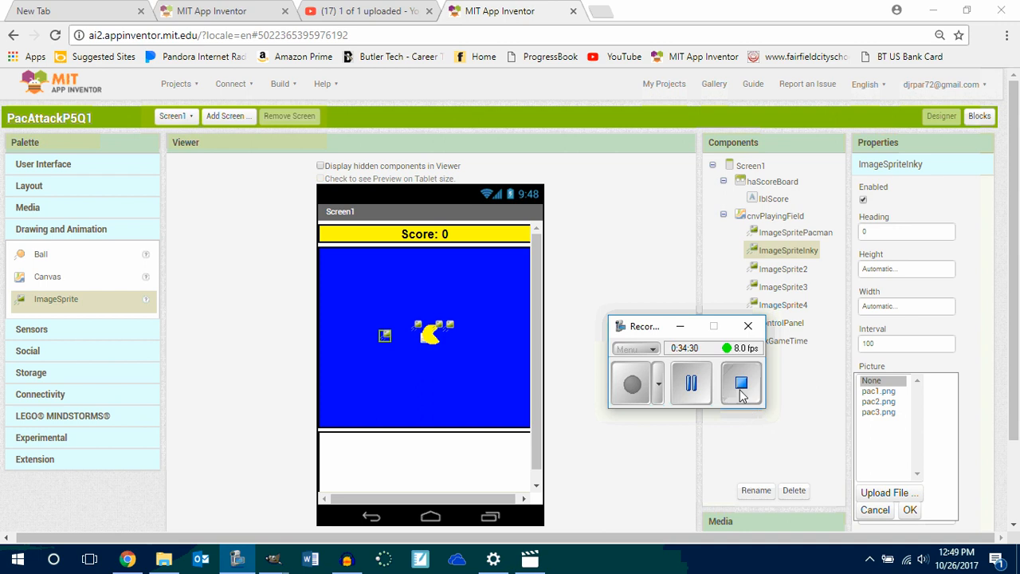